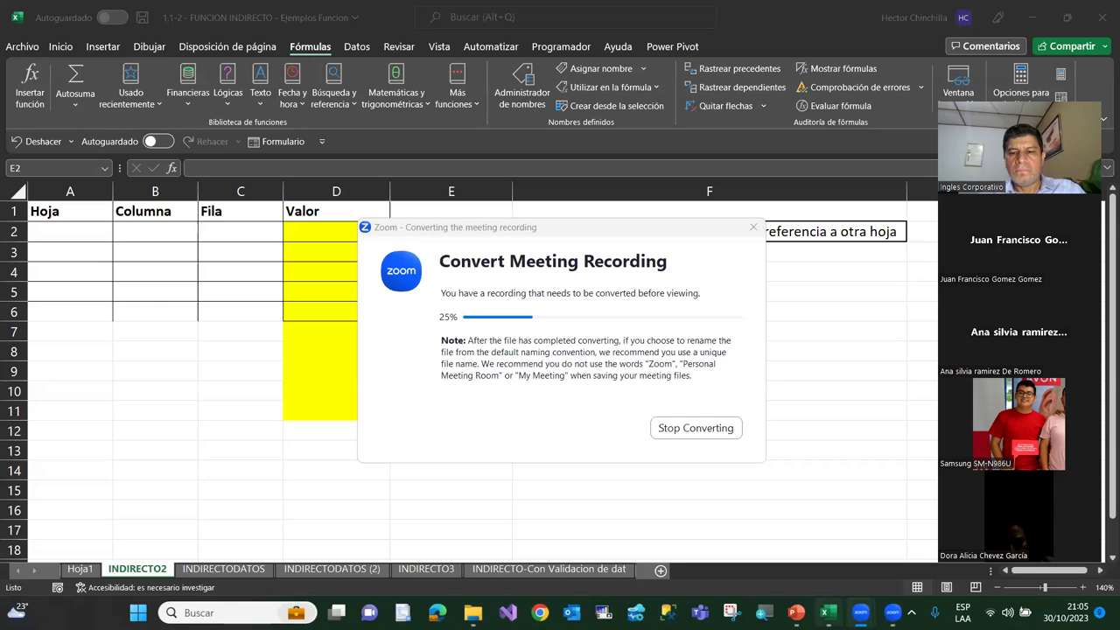
Bring the running course slideshow forward and return to the EXCEL AVANZADO title slide
{"action": "mouse_move", "coordinate": [796, 613]}
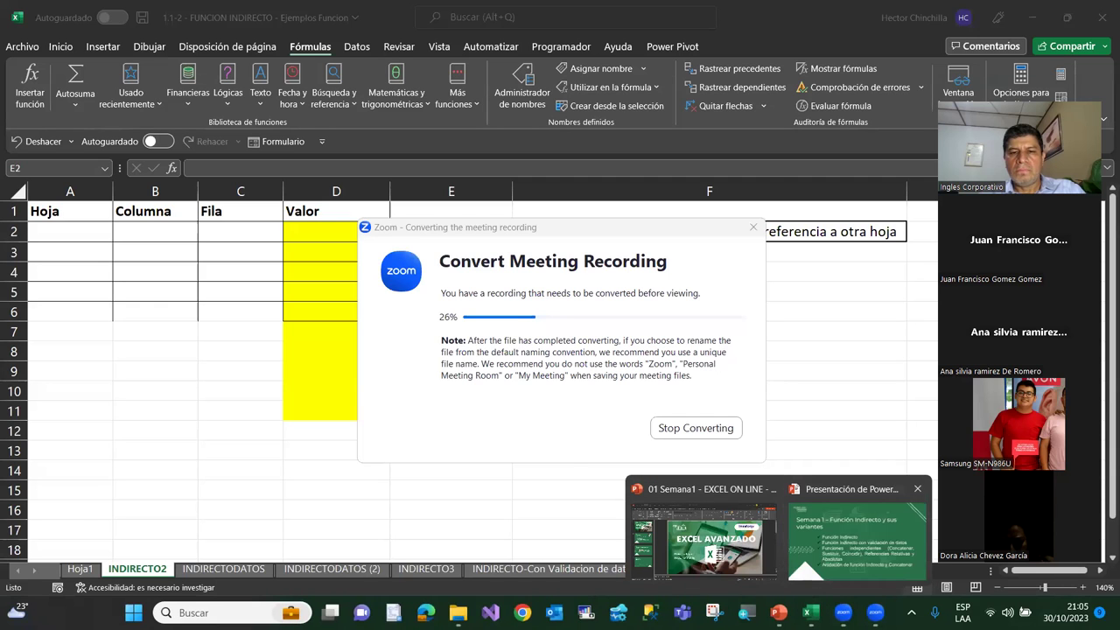
{"action": "left_click", "coordinate": [858, 534]}
{"action": "key", "text": "Left"}
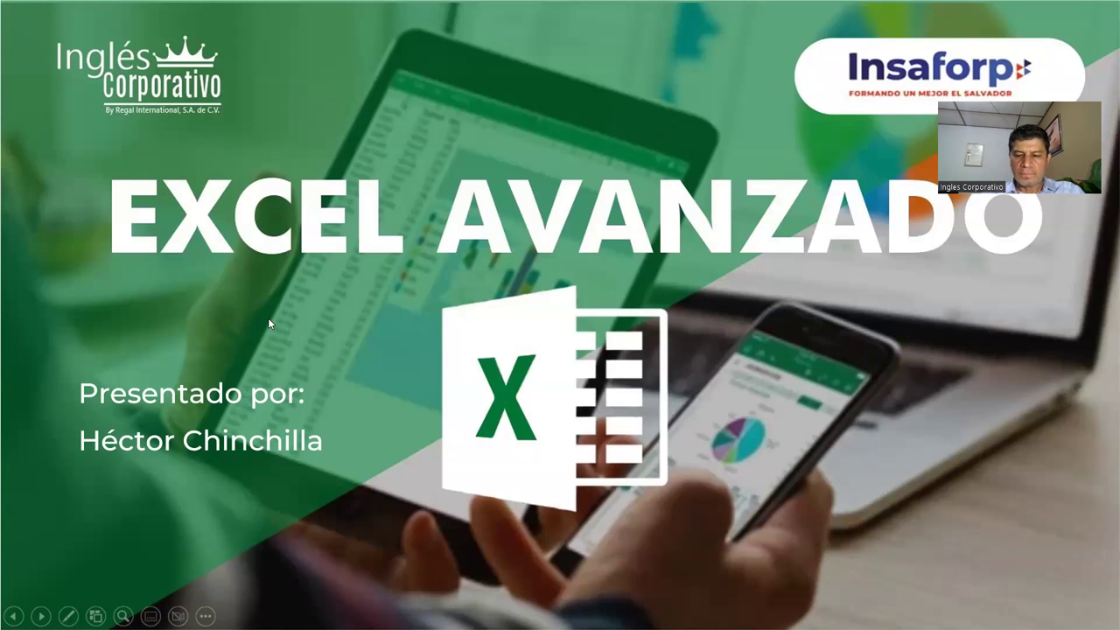
Advance the slideshow to the CV del Facilitador slide
{"action": "left_click", "coordinate": [352, 304]}
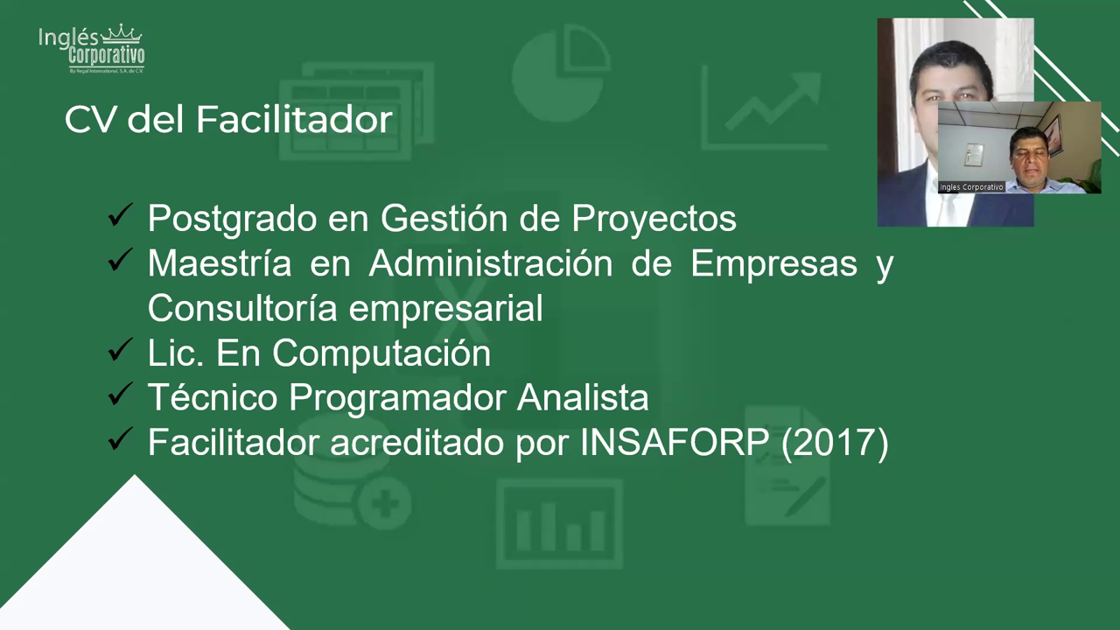
Advance past the Semana 1 – Función Indirecto y sus variantes slide to the end screen
{"action": "key", "text": "Right"}
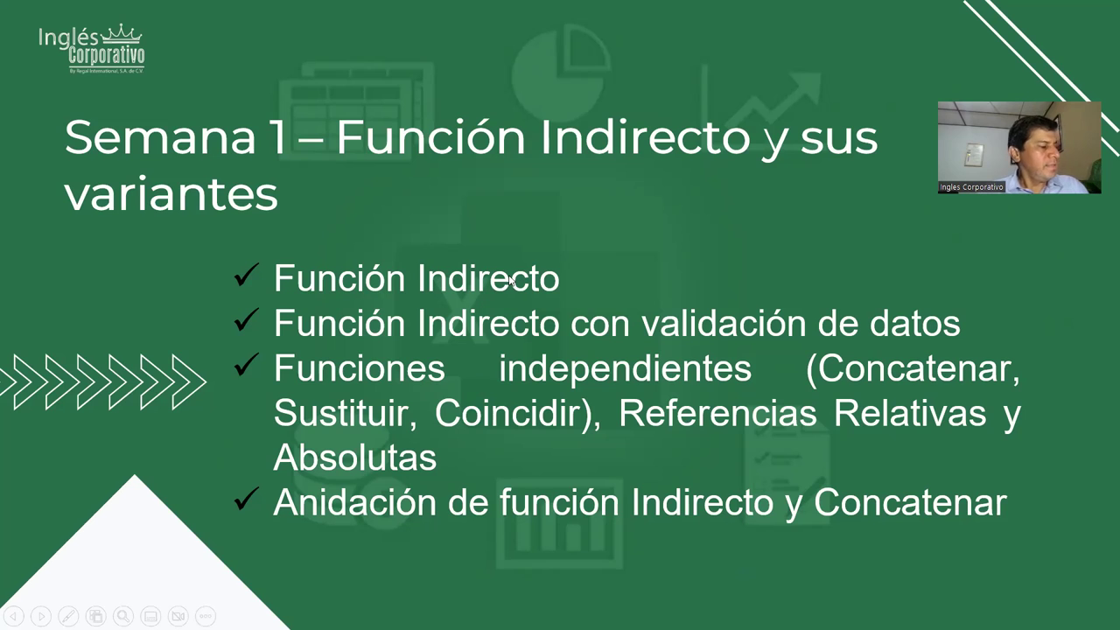
{"action": "left_click", "coordinate": [640, 261]}
Exit the finished slideshow and show Hoja1's INDIRECTO explanation in column I
{"action": "left_click", "coordinate": [636, 259]}
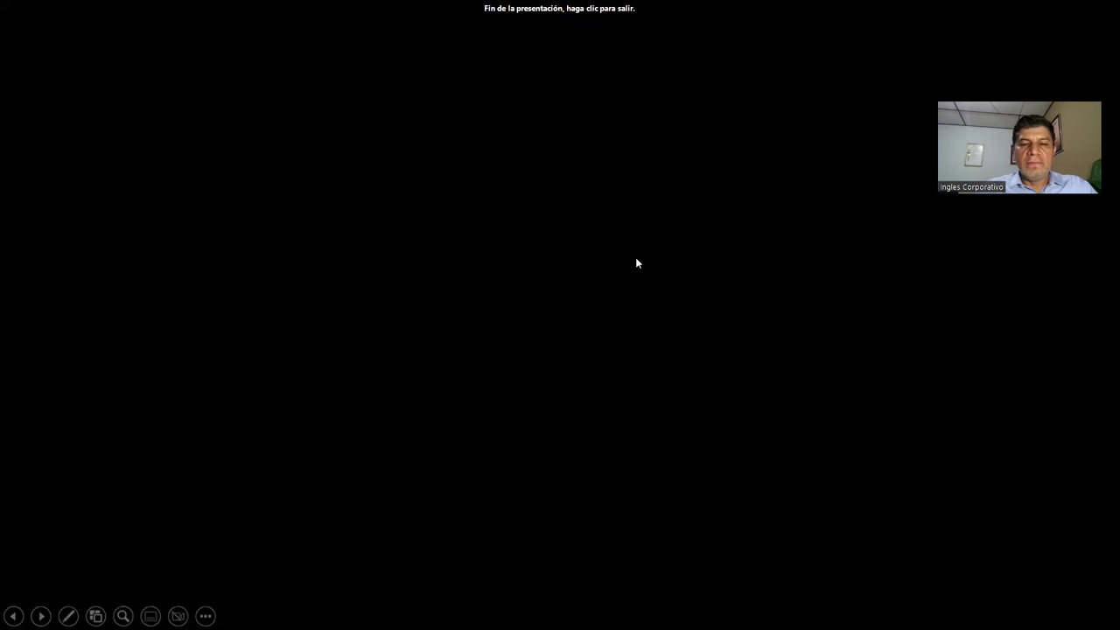
{"action": "left_click", "coordinate": [601, 445]}
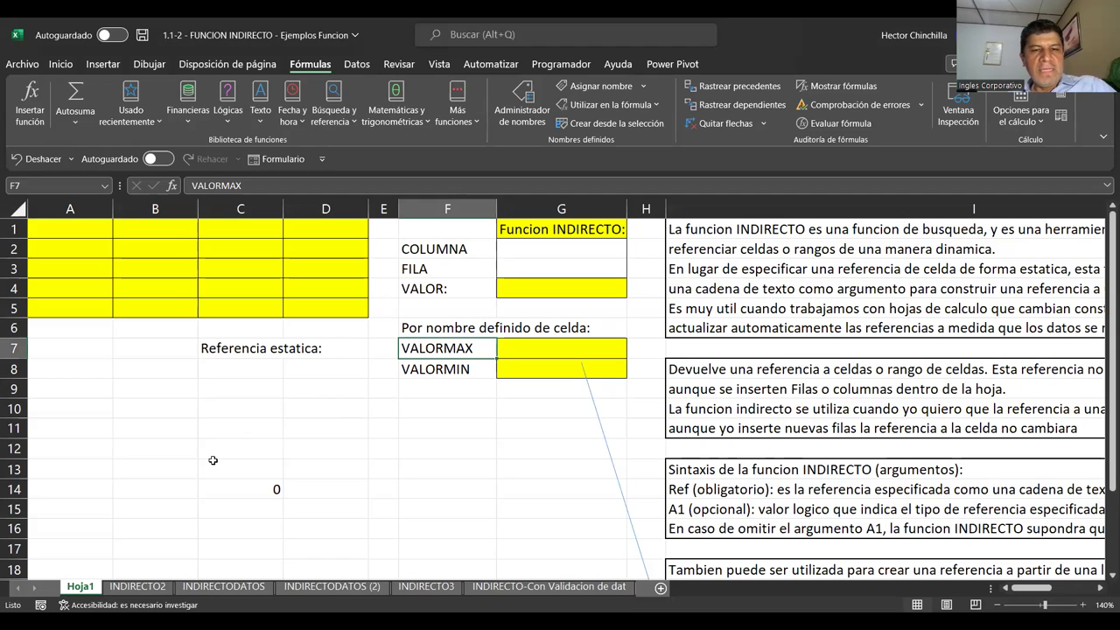
{"action": "left_click", "coordinate": [382, 428]}
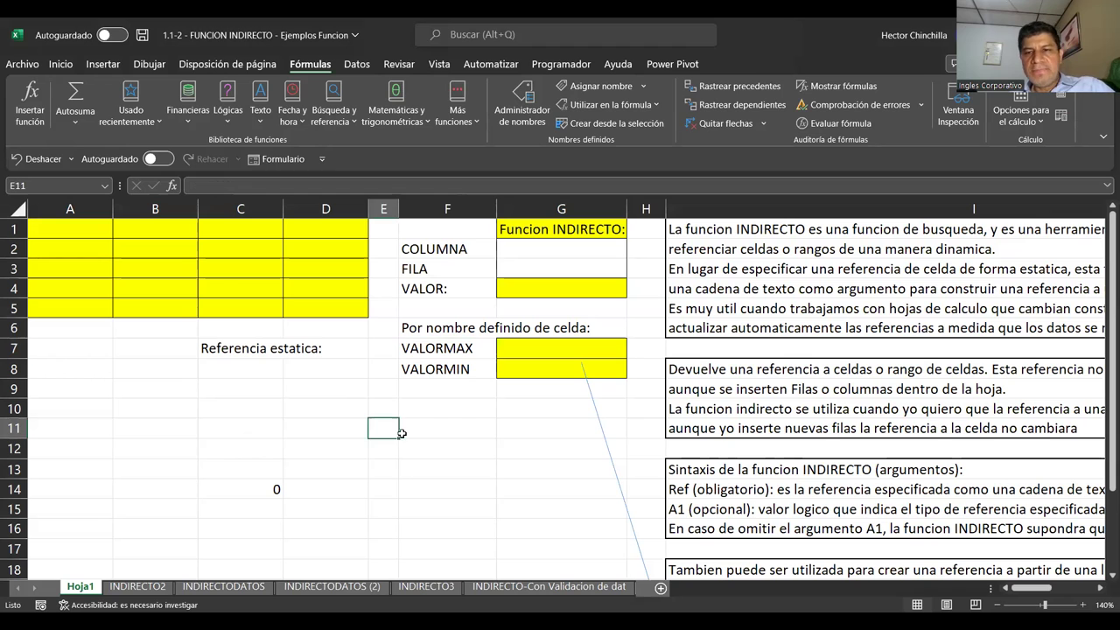
{"action": "left_click", "coordinate": [1101, 590]}
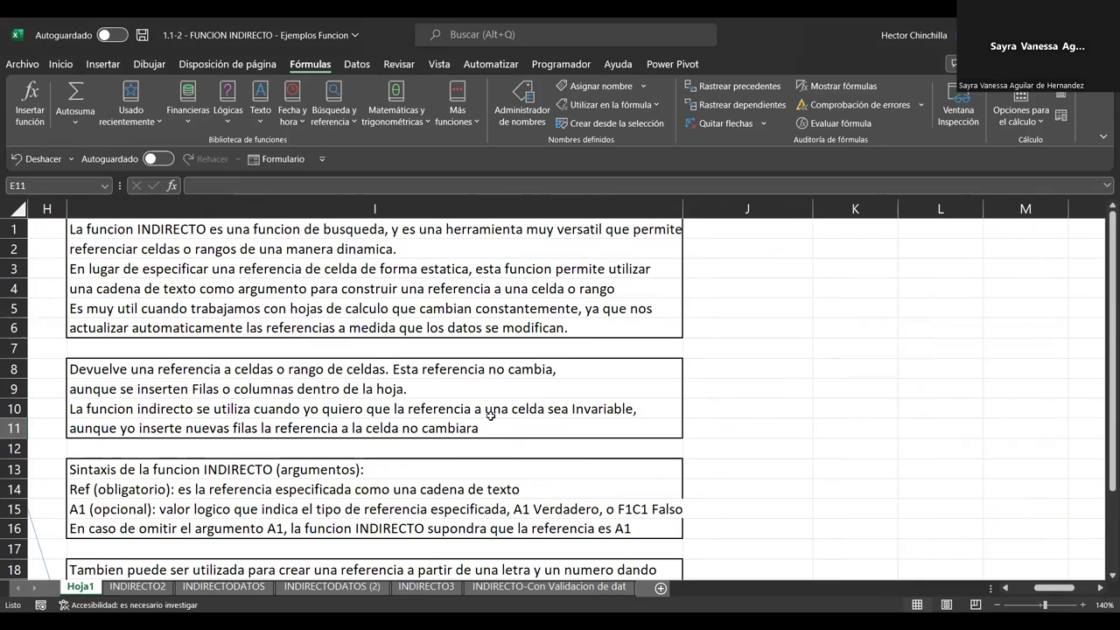
{"action": "left_click", "coordinate": [480, 408]}
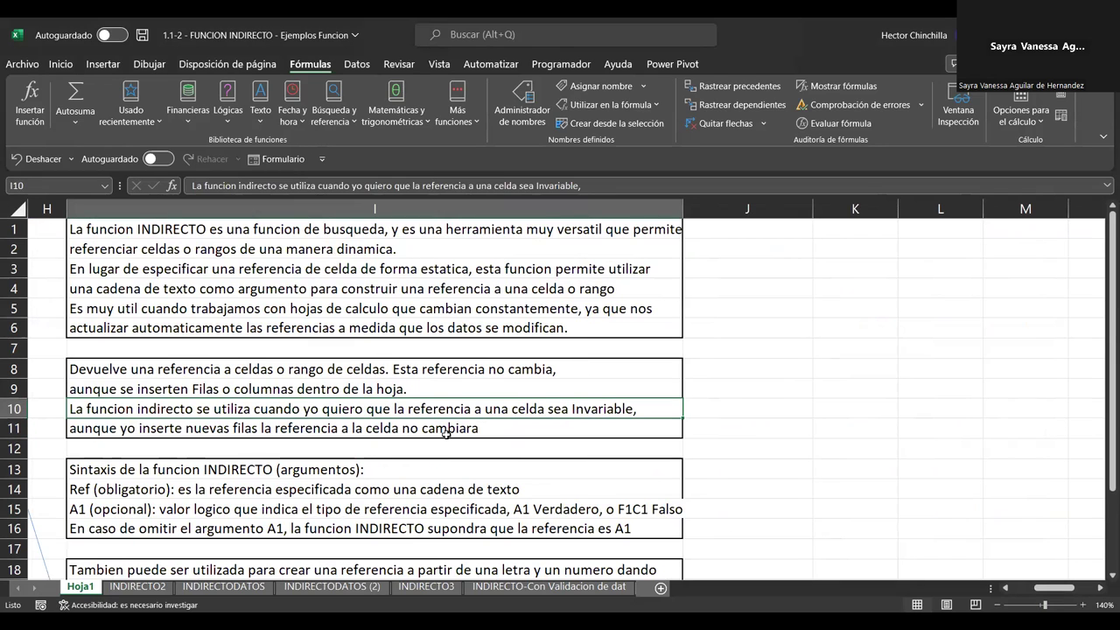
{"action": "key", "text": "Up"}
{"action": "key", "text": "Up"}
{"action": "key", "text": "Up"}
{"action": "key", "text": "Up"}
{"action": "key", "text": "Up"}
{"action": "key", "text": "Up"}
{"action": "key", "text": "Up"}
{"action": "key", "text": "Up"}
{"action": "key", "text": "Up"}
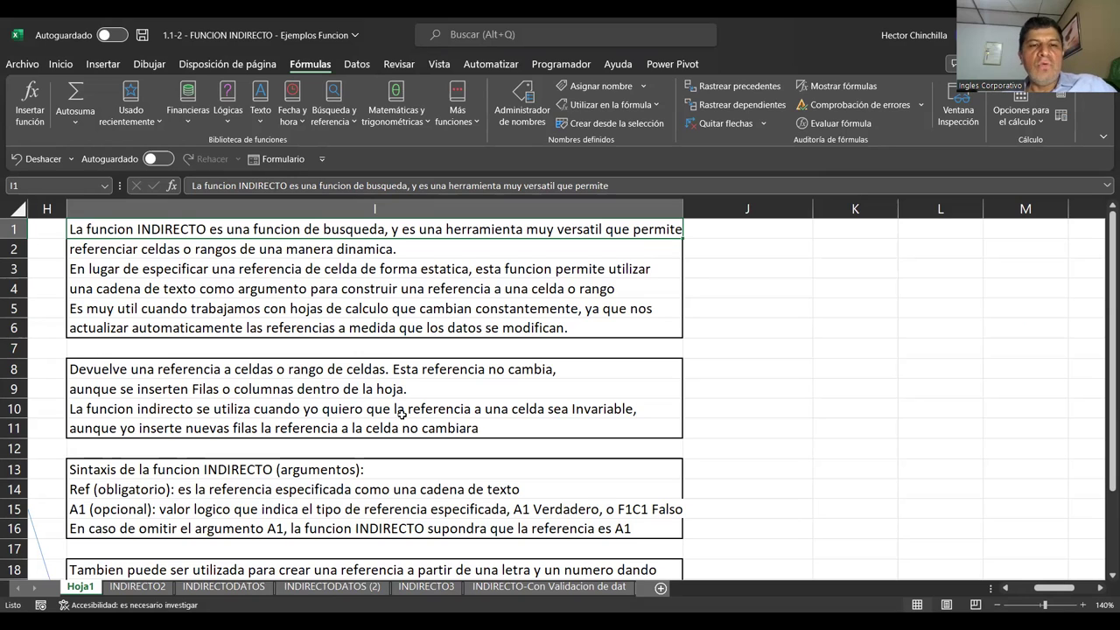
{"action": "left_click", "coordinate": [695, 127]}
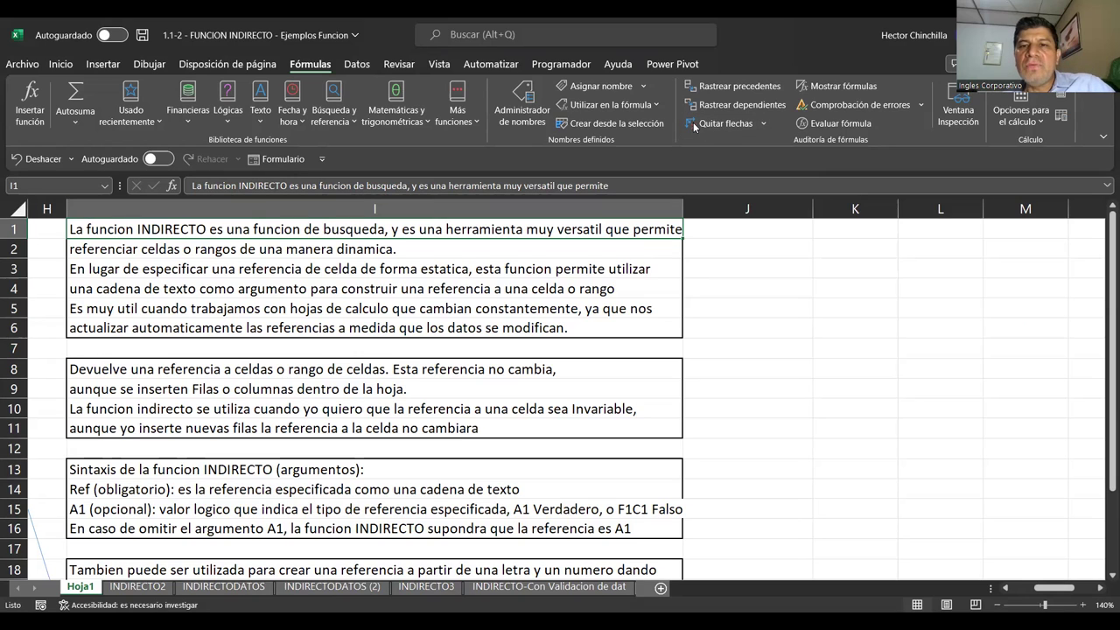
{"action": "left_click", "coordinate": [483, 266]}
{"action": "key", "text": "Up"}
{"action": "key", "text": "Up"}
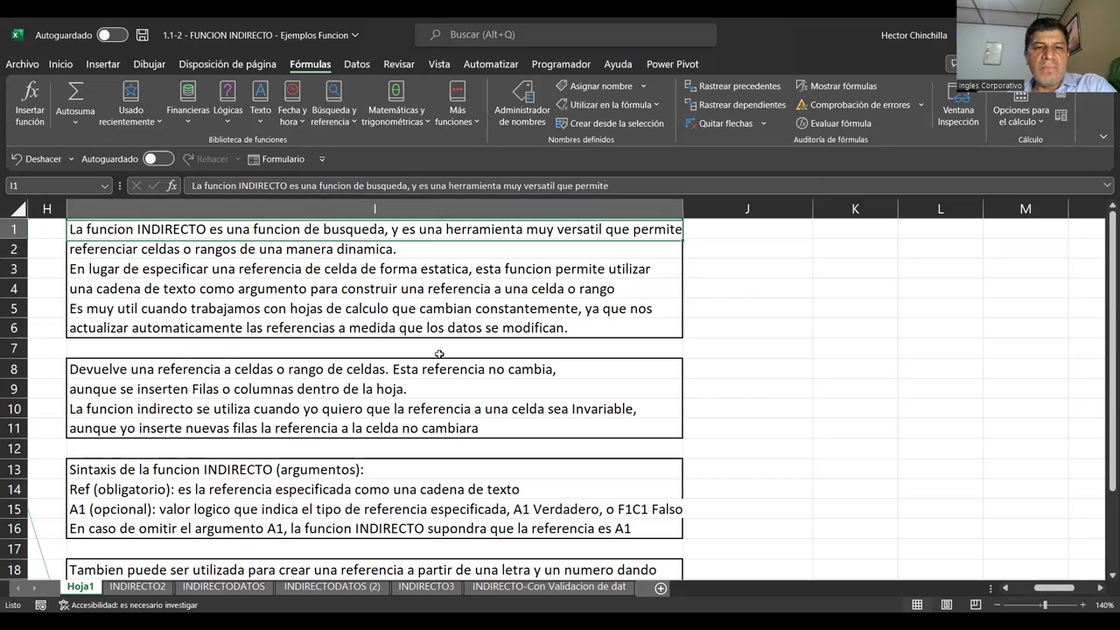
{"action": "key", "text": "Down"}
{"action": "key", "text": "Up"}
{"action": "key", "text": "Down"}
{"action": "key", "text": "Up"}
{"action": "key", "text": "Down"}
{"action": "key", "text": "Up"}
{"action": "key", "text": "Down"}
{"action": "key", "text": "Up"}
{"action": "key", "text": "Down"}
{"action": "key", "text": "Up"}
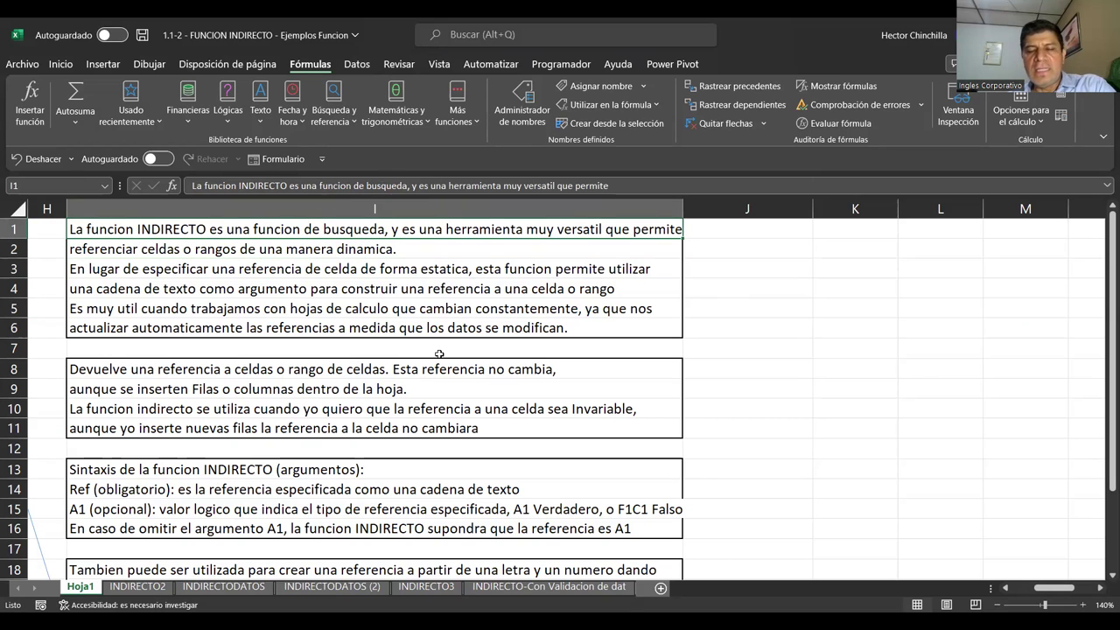
{"action": "key", "text": "Down"}
{"action": "key", "text": "Up"}
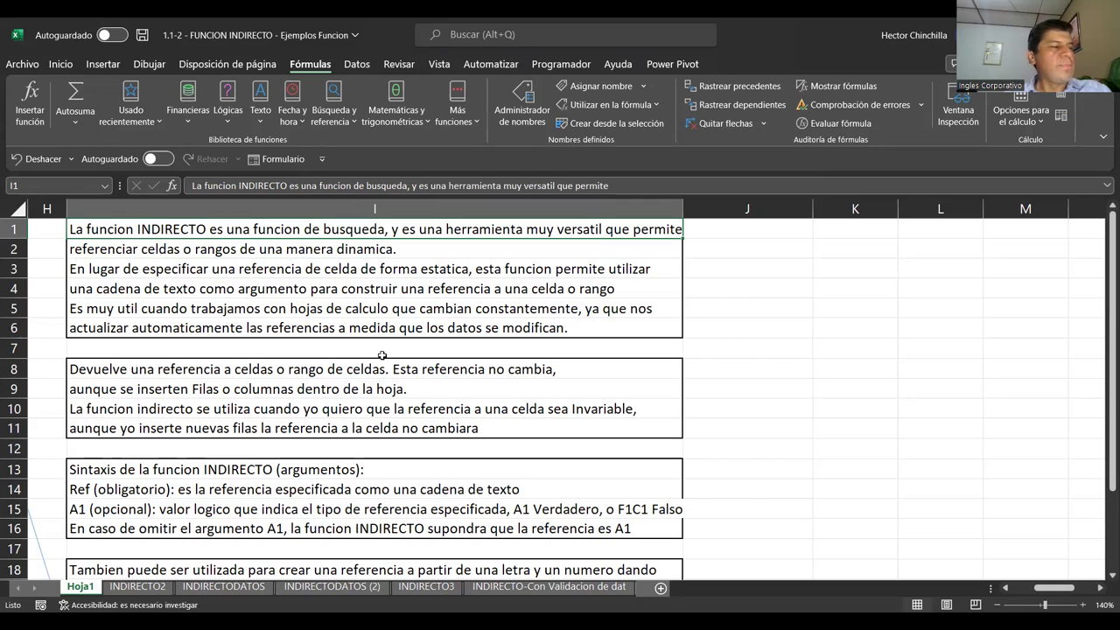
{"action": "left_click", "coordinate": [142, 288]}
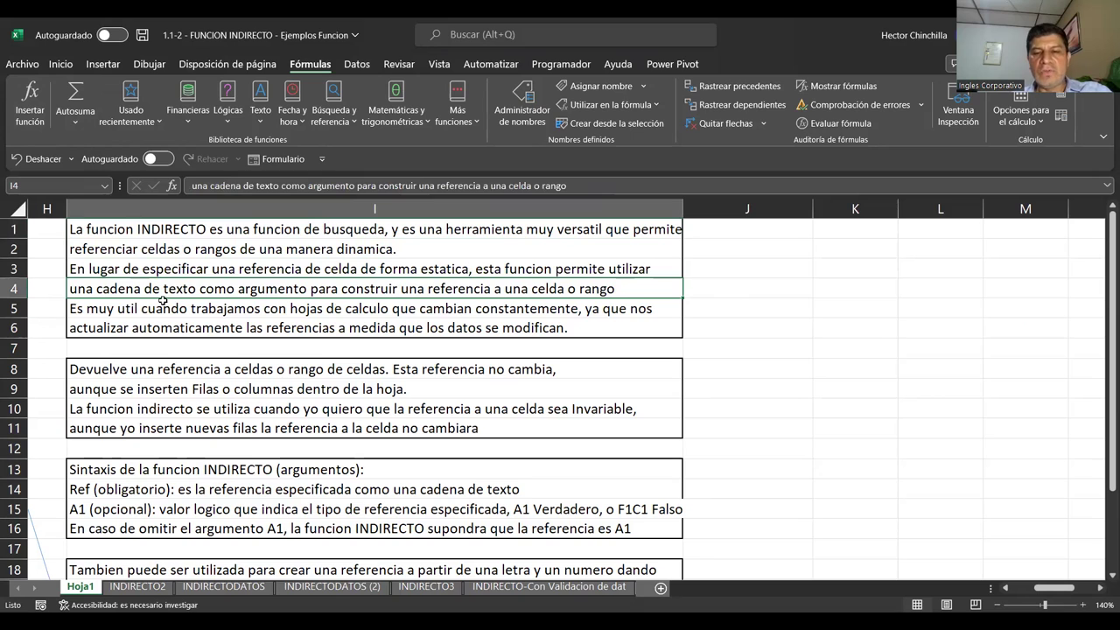
{"action": "left_click", "coordinate": [197, 236]}
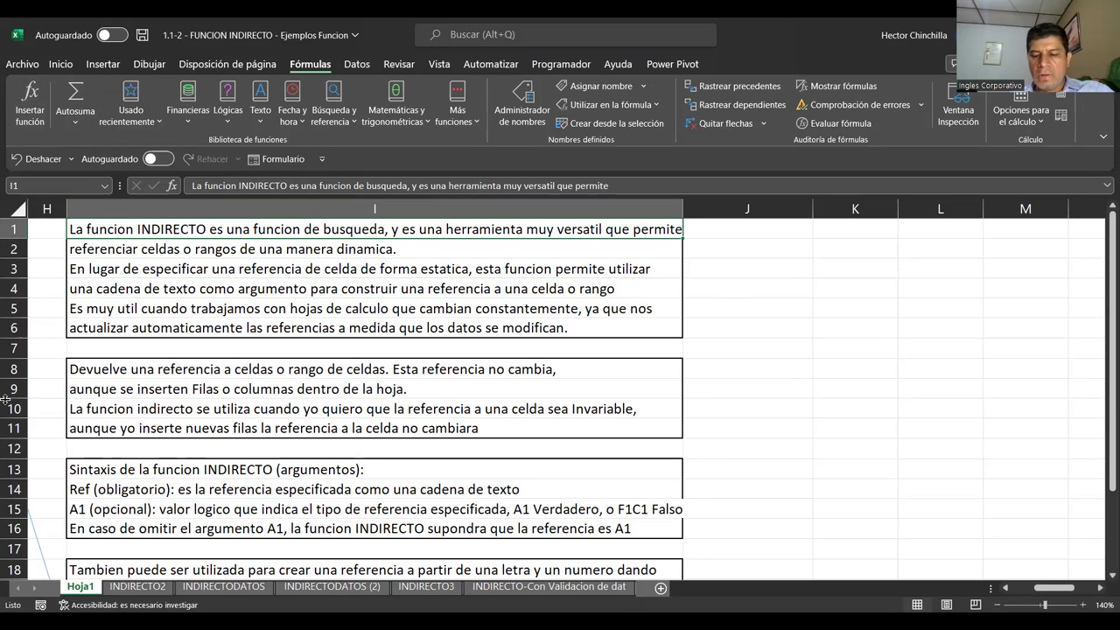
{"action": "key", "text": "Down"}
{"action": "key", "text": "Up"}
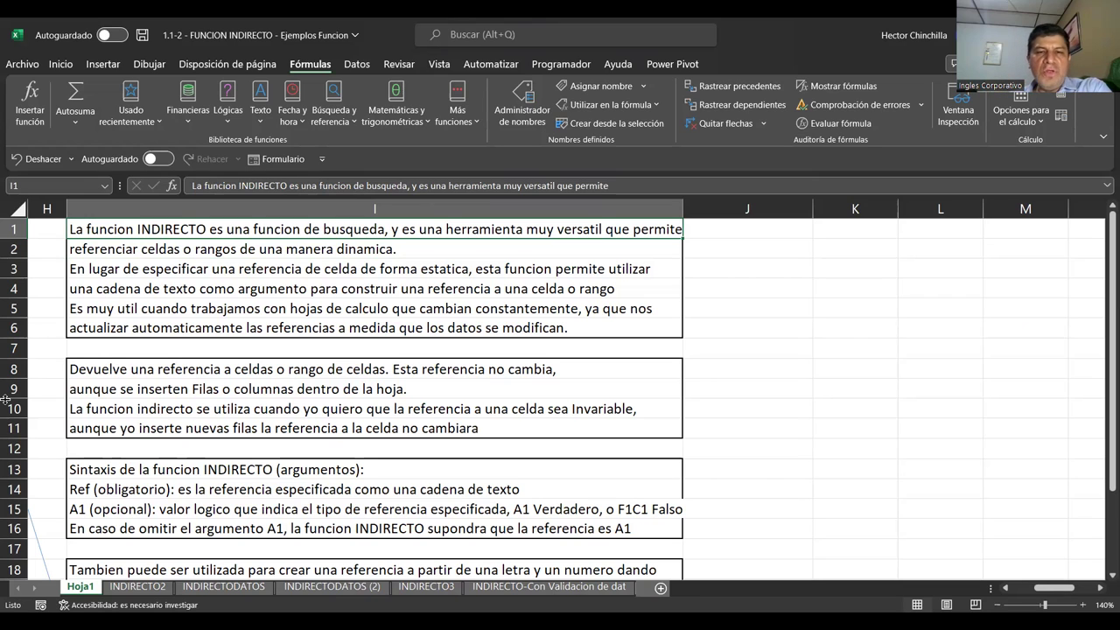
{"action": "key", "text": "Down"}
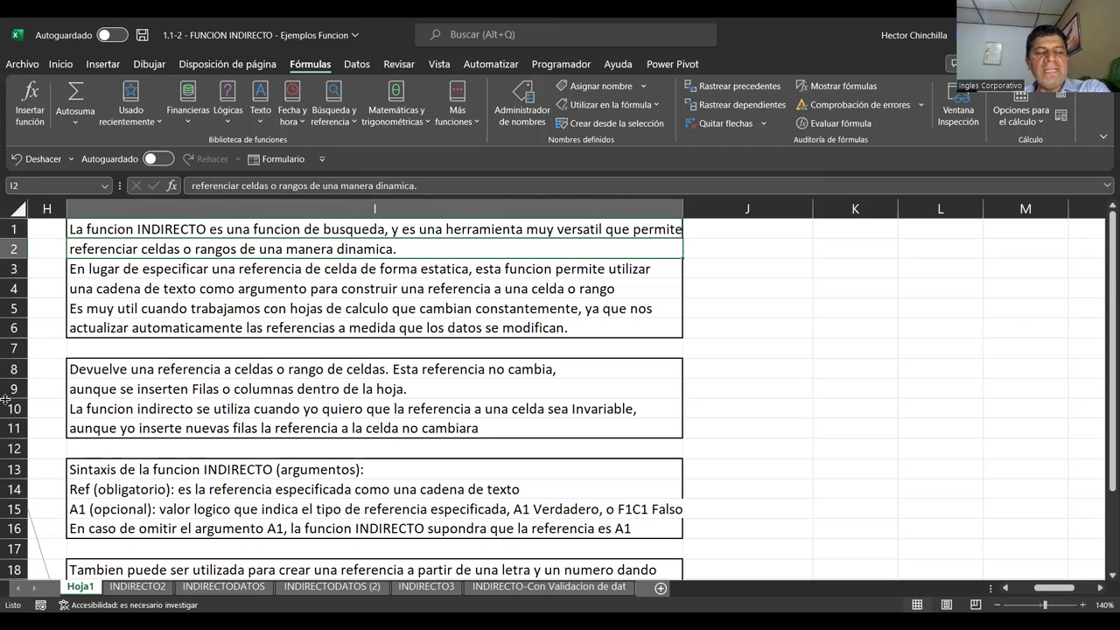
{"action": "key", "text": "Up"}
{"action": "key", "text": "Down"}
{"action": "key", "text": "Up"}
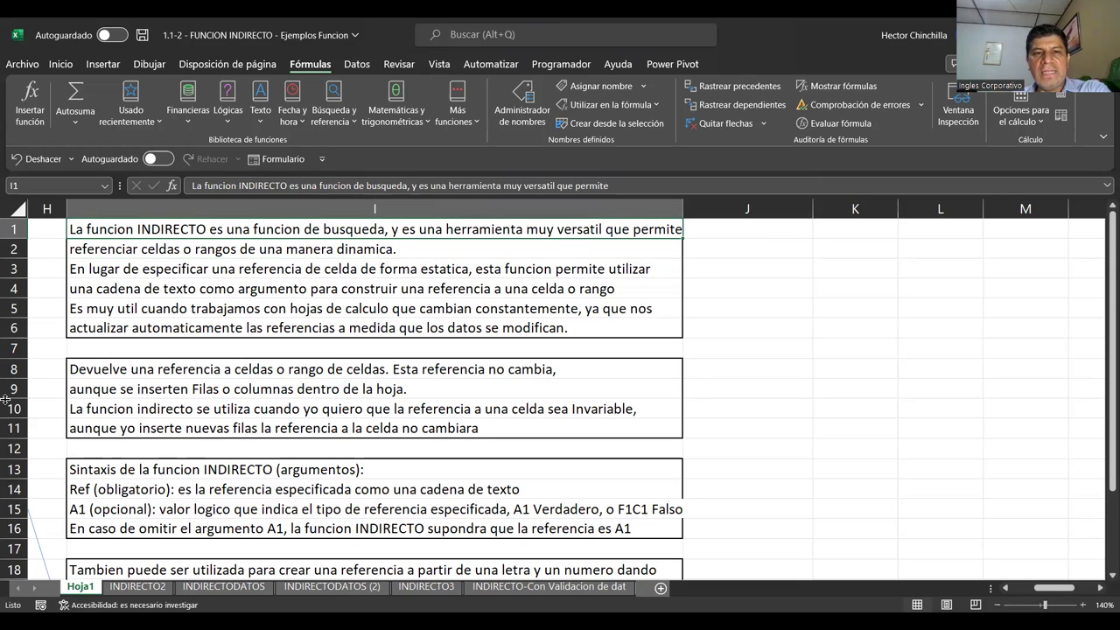
{"action": "key", "text": "Down"}
{"action": "key", "text": "Up"}
{"action": "key", "text": "Down"}
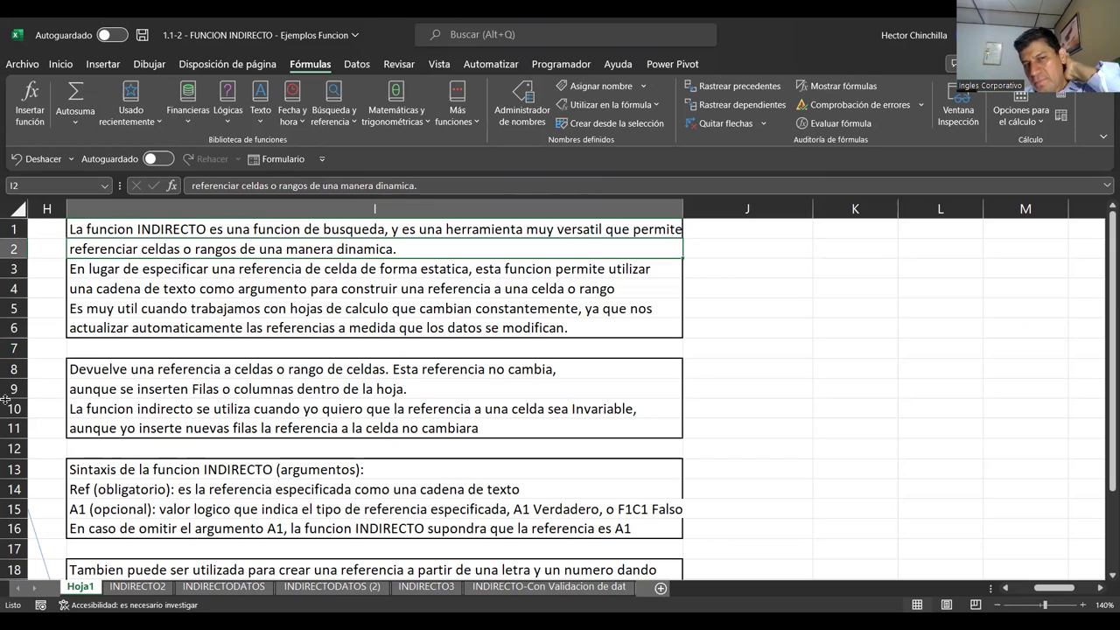
{"action": "key", "text": "Down"}
{"action": "key", "text": "Up"}
{"action": "key", "text": "Down"}
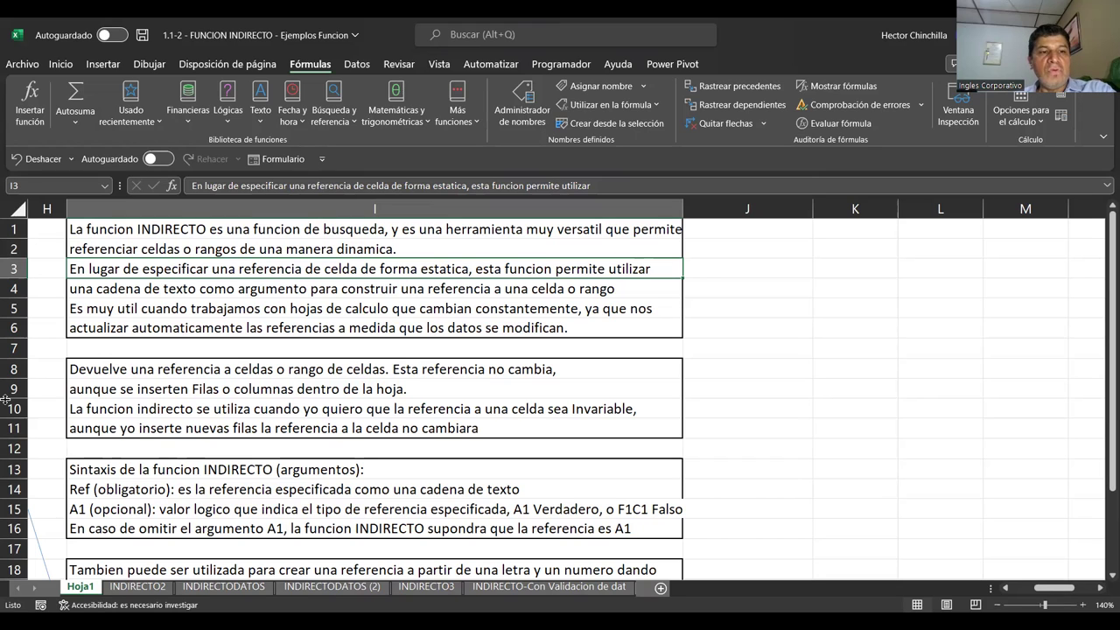
{"action": "key", "text": "Down"}
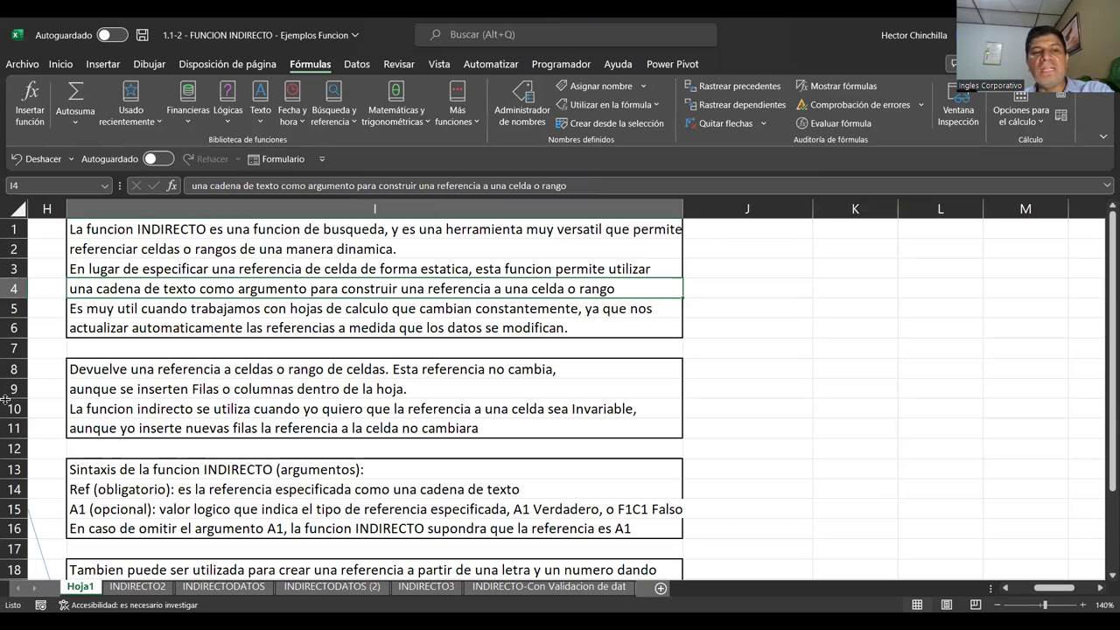
{"action": "key", "text": "Up"}
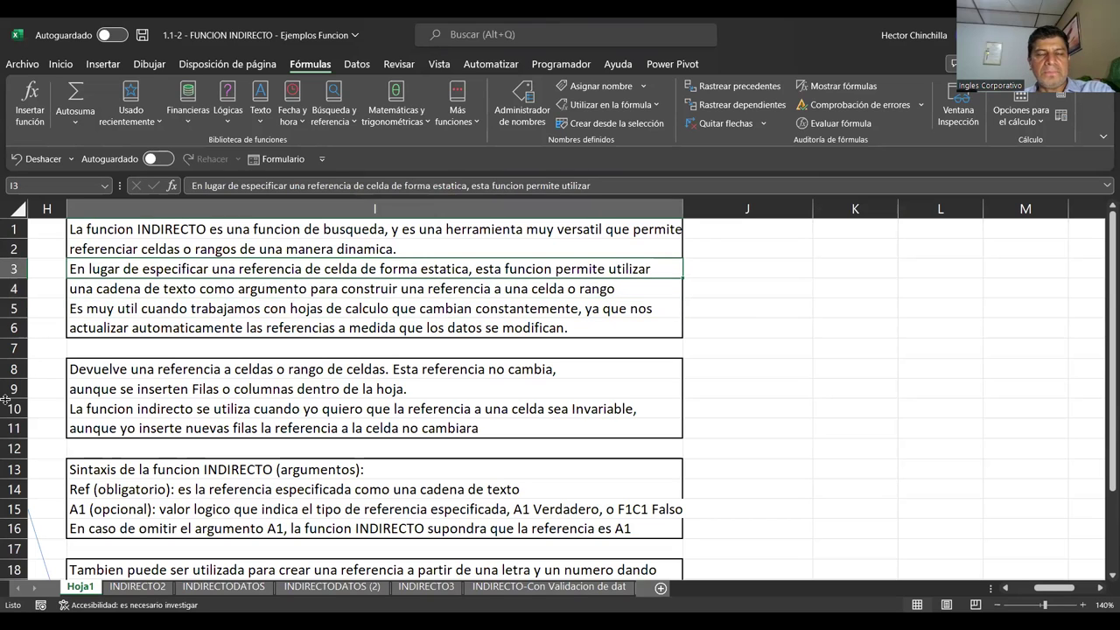
{"action": "key", "text": "Down"}
{"action": "key", "text": "Down"}
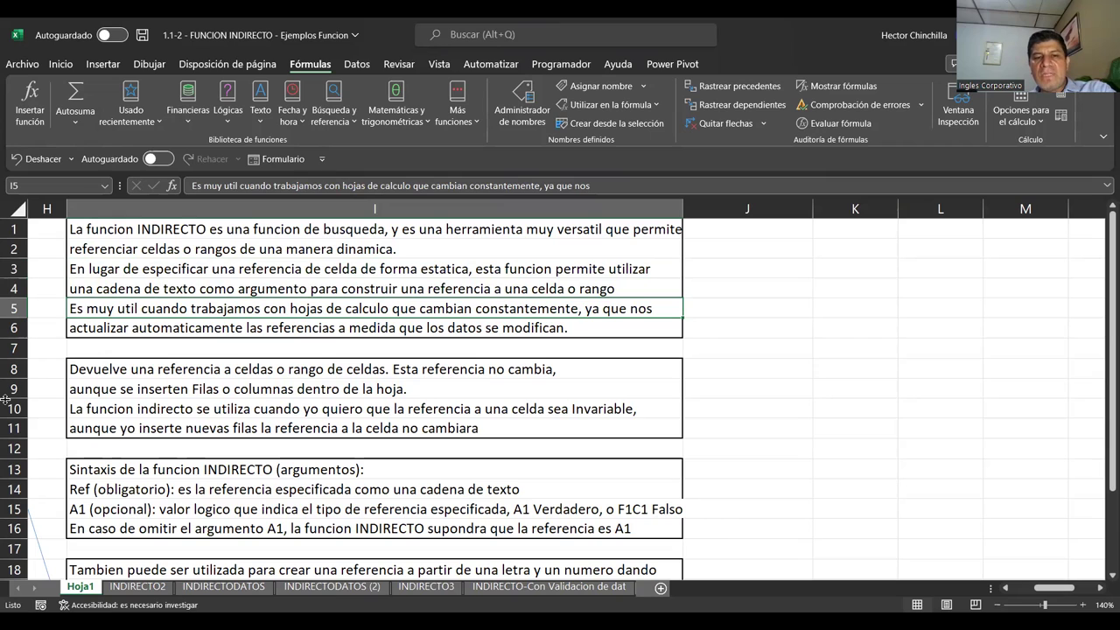
{"action": "key", "text": "Down"}
{"action": "key", "text": "Up"}
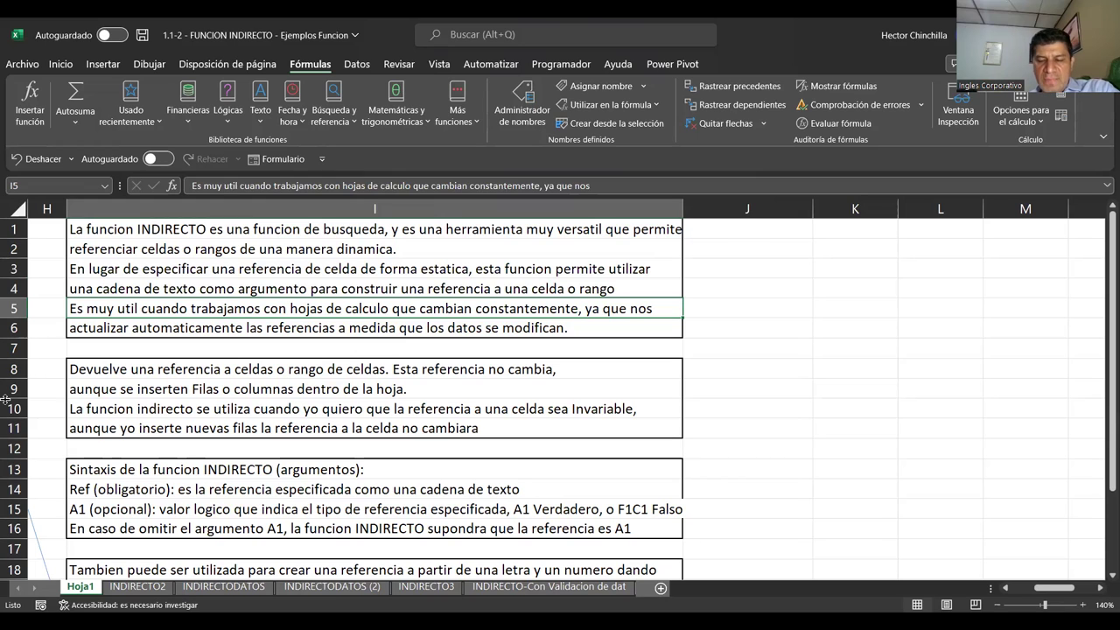
{"action": "key", "text": "Up"}
{"action": "key", "text": "Down"}
{"action": "key", "text": "Down"}
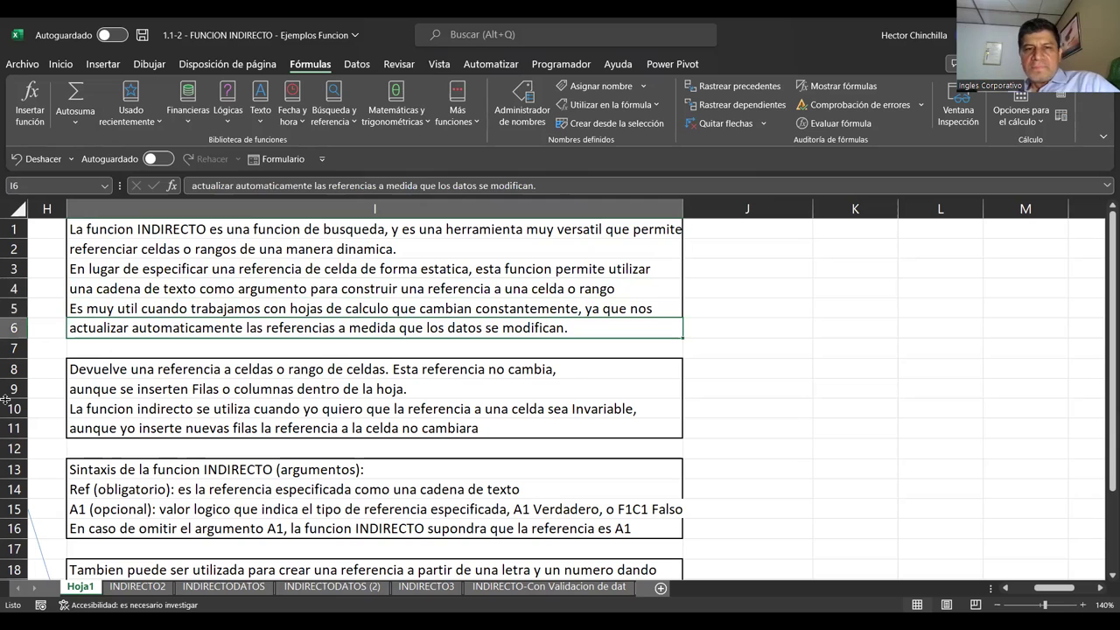
{"action": "key", "text": "Down"}
{"action": "key", "text": "Down"}
{"action": "key", "text": "Up"}
{"action": "key", "text": "Up"}
{"action": "key", "text": "Down"}
{"action": "key", "text": "Down"}
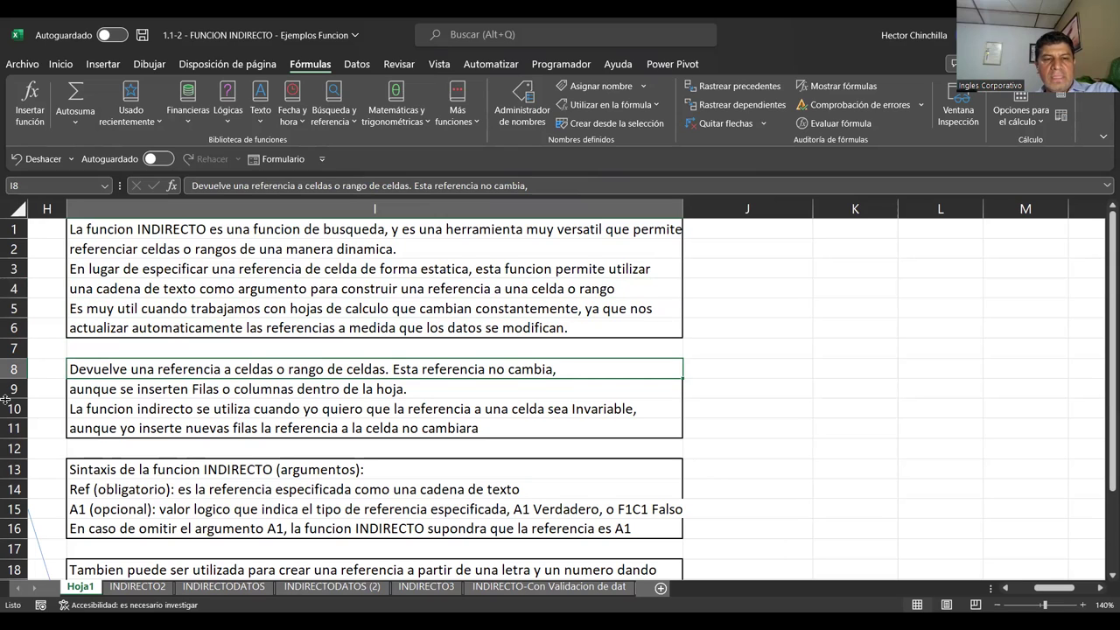
{"action": "key", "text": "Down"}
{"action": "key", "text": "Up"}
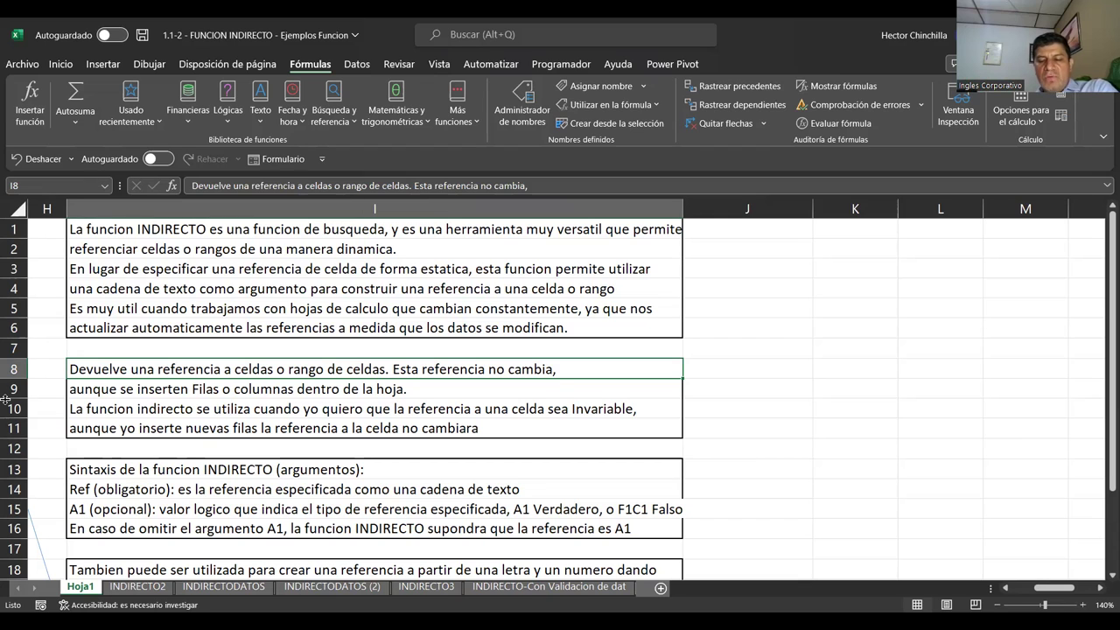
{"action": "key", "text": "Down"}
{"action": "key", "text": "Up"}
{"action": "key", "text": "Down"}
{"action": "key", "text": "Up"}
{"action": "key", "text": "Down"}
{"action": "key", "text": "Up"}
{"action": "key", "text": "Down"}
{"action": "key", "text": "Up"}
{"action": "key", "text": "Down"}
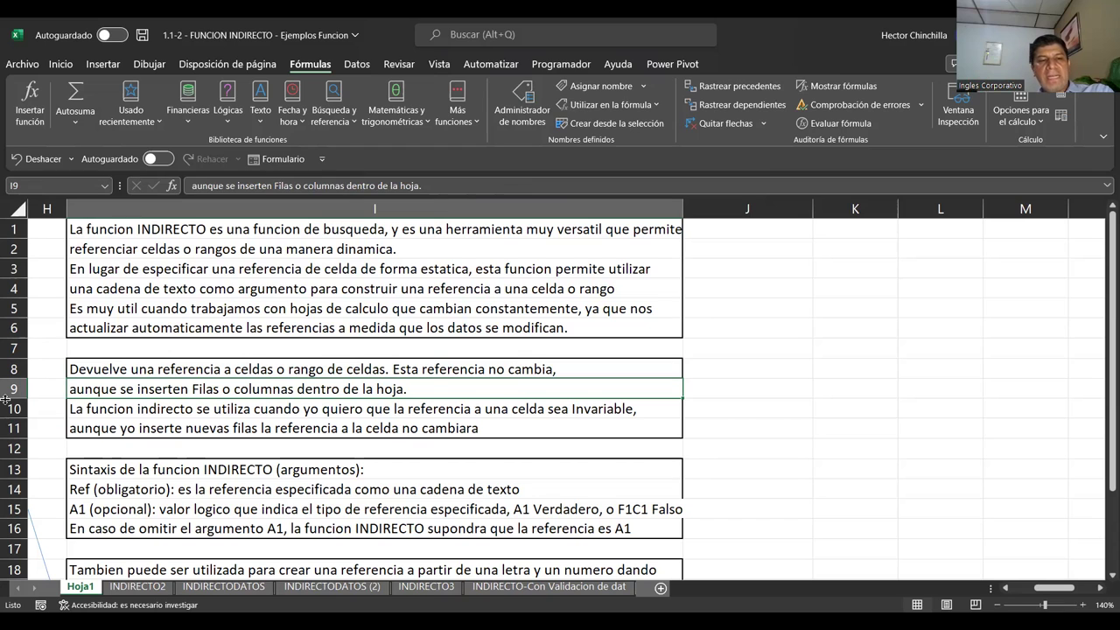
{"action": "key", "text": "Down"}
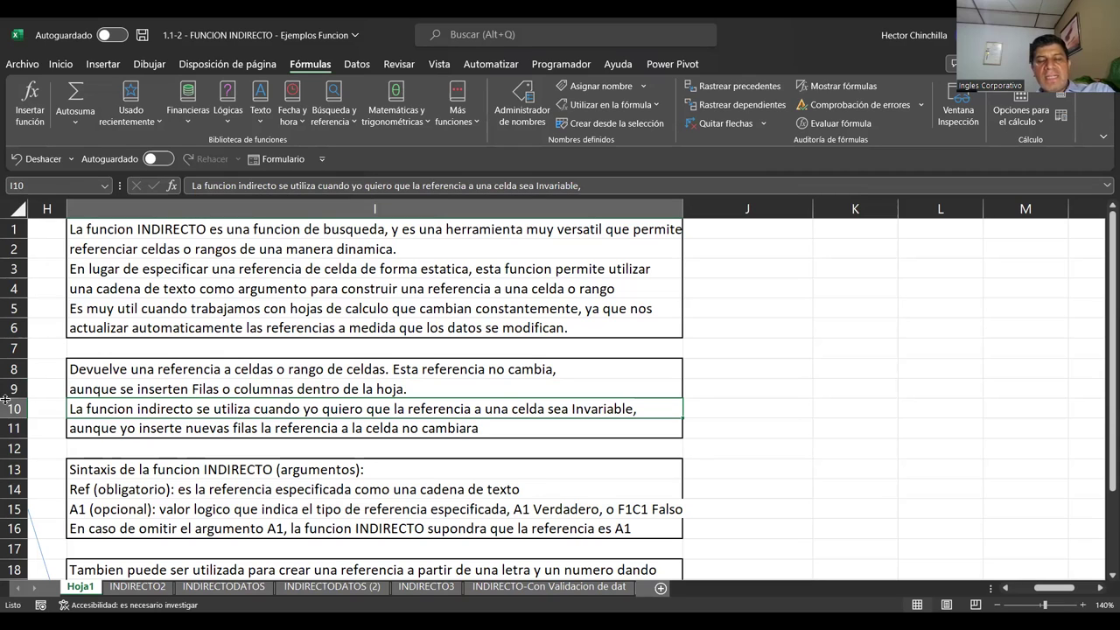
{"action": "key", "text": "Down"}
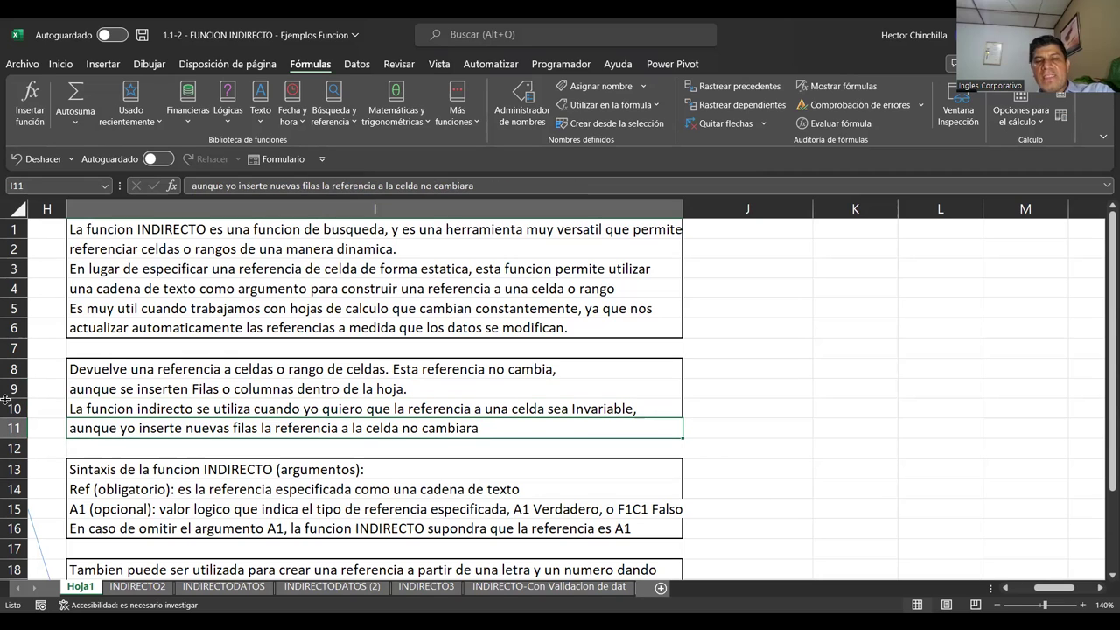
{"action": "key", "text": "Down"}
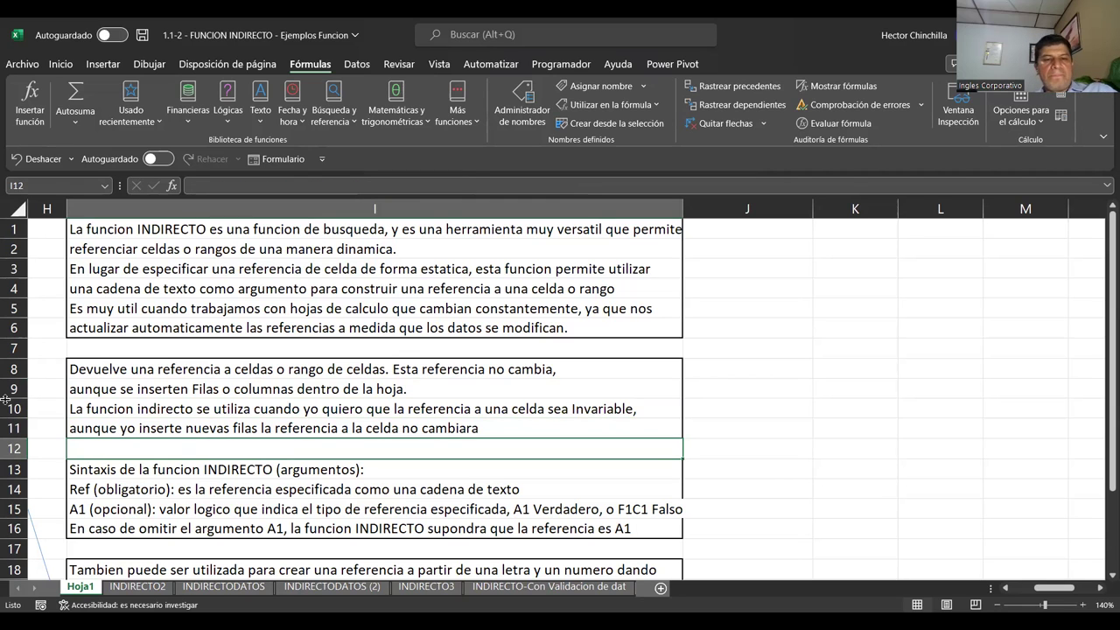
{"action": "scroll", "coordinate": [217, 411], "scroll_direction": "down", "scroll_amount": 1}
{"action": "scroll", "coordinate": [217, 411], "scroll_direction": "down", "scroll_amount": 1}
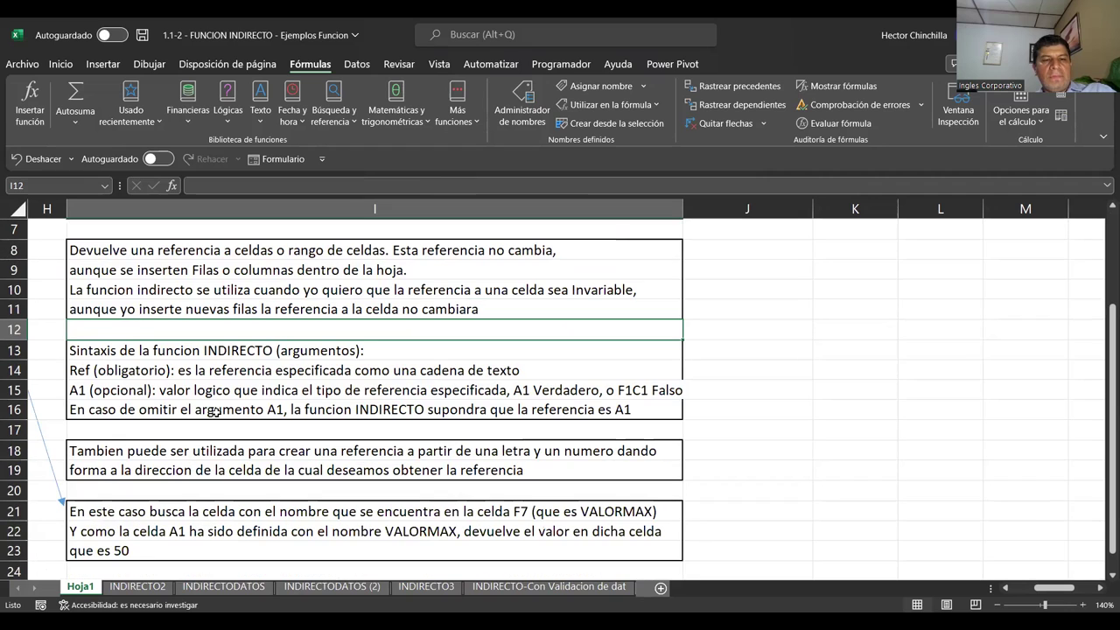
{"action": "key", "text": "Down"}
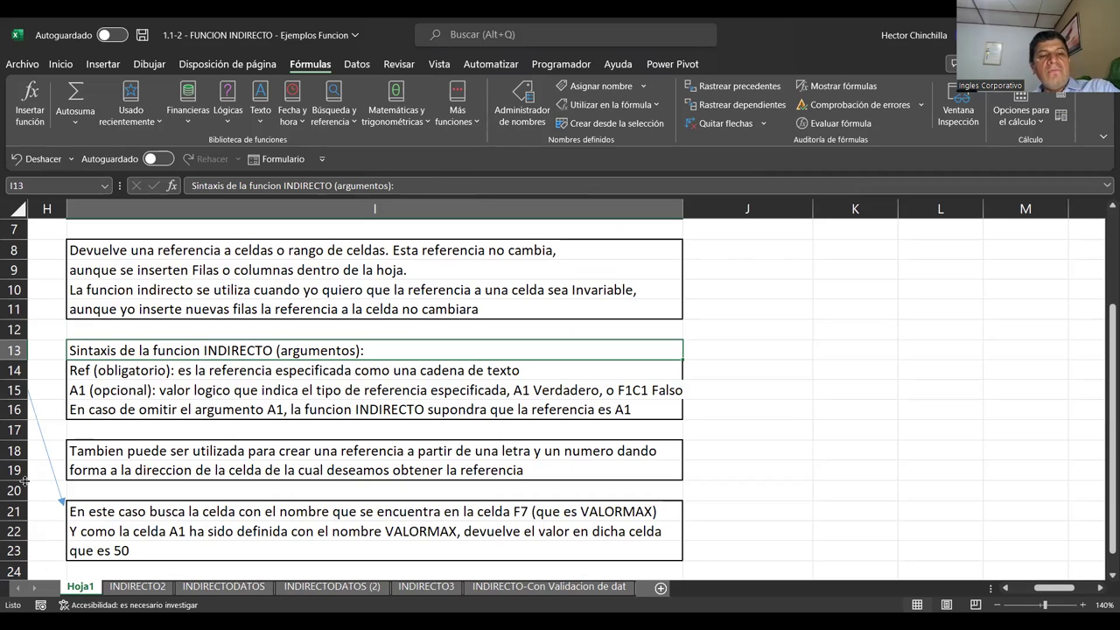
{"action": "key", "text": "Down"}
{"action": "key", "text": "Up"}
{"action": "key", "text": "Down"}
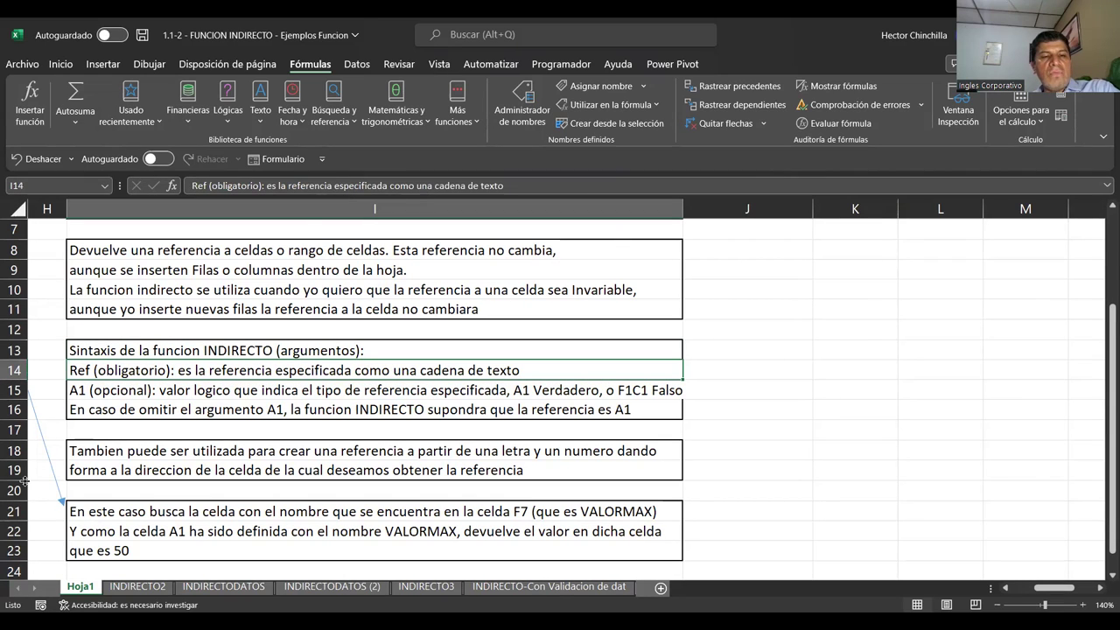
{"action": "key", "text": "Up"}
{"action": "key", "text": "Down"}
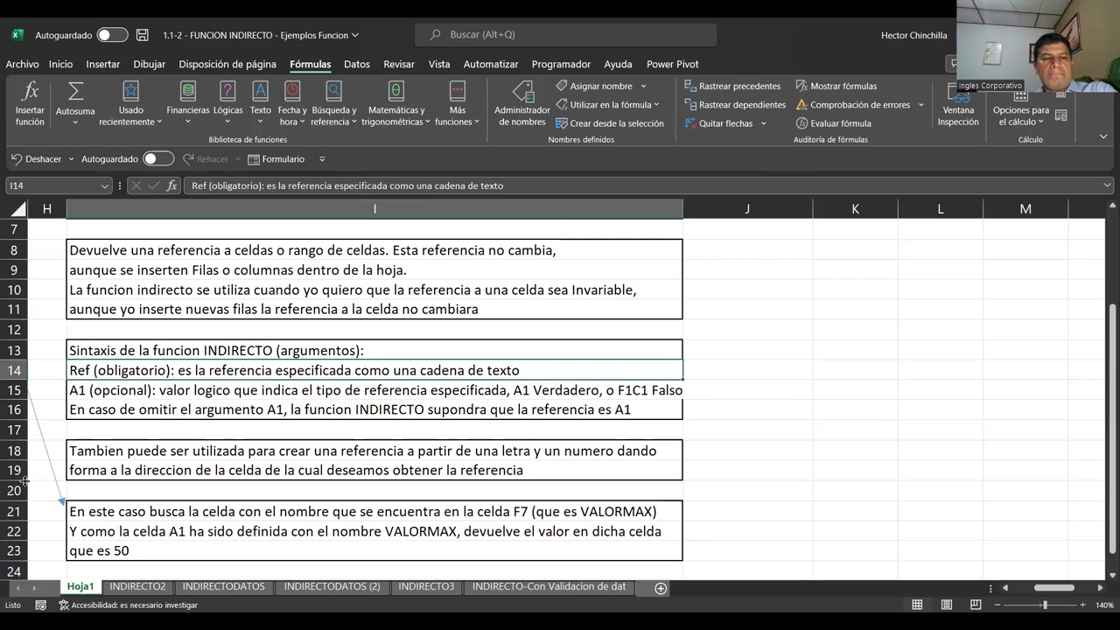
{"action": "key", "text": "Down"}
{"action": "key", "text": "Down"}
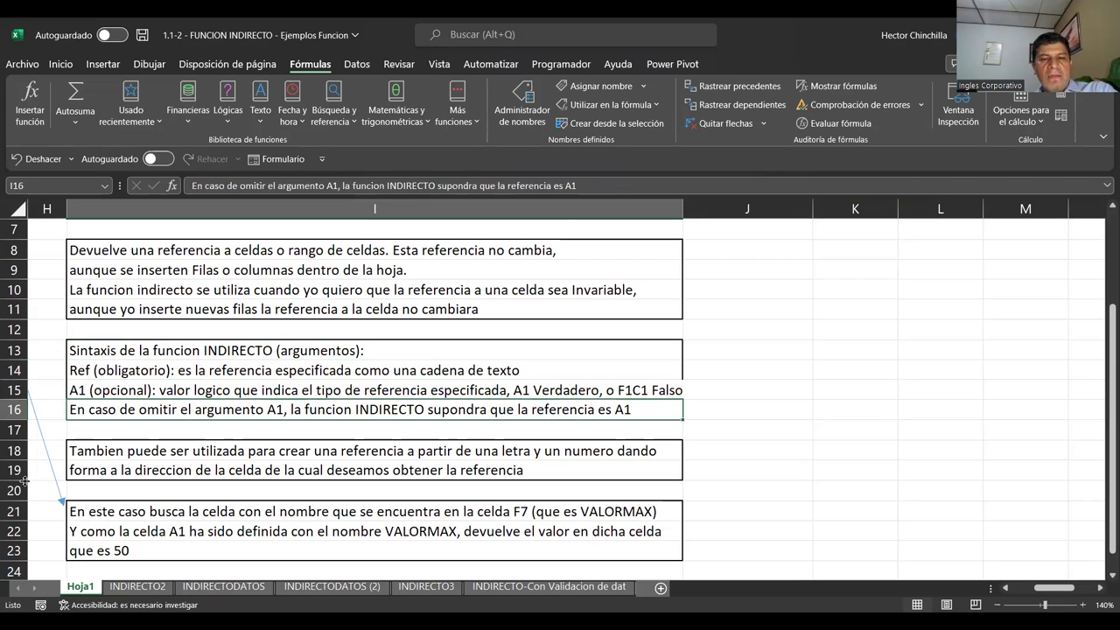
{"action": "key", "text": "Down"}
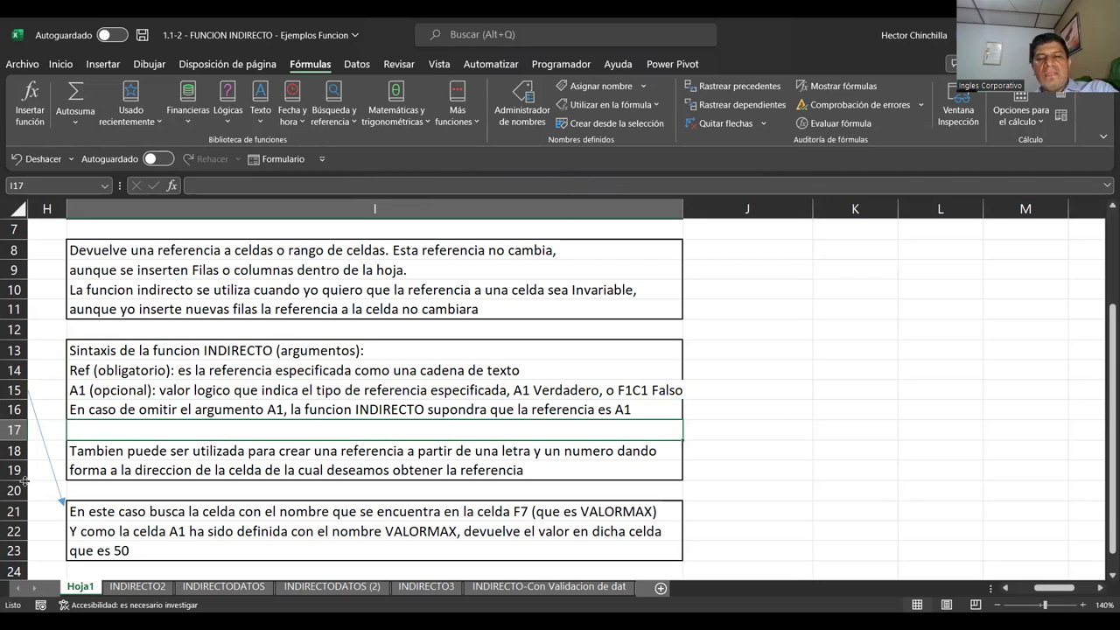
{"action": "key", "text": "Down"}
{"action": "key", "text": "Up"}
{"action": "key", "text": "Up"}
{"action": "key", "text": "Up"}
{"action": "key", "text": "Down"}
{"action": "key", "text": "Down"}
{"action": "key", "text": "Down"}
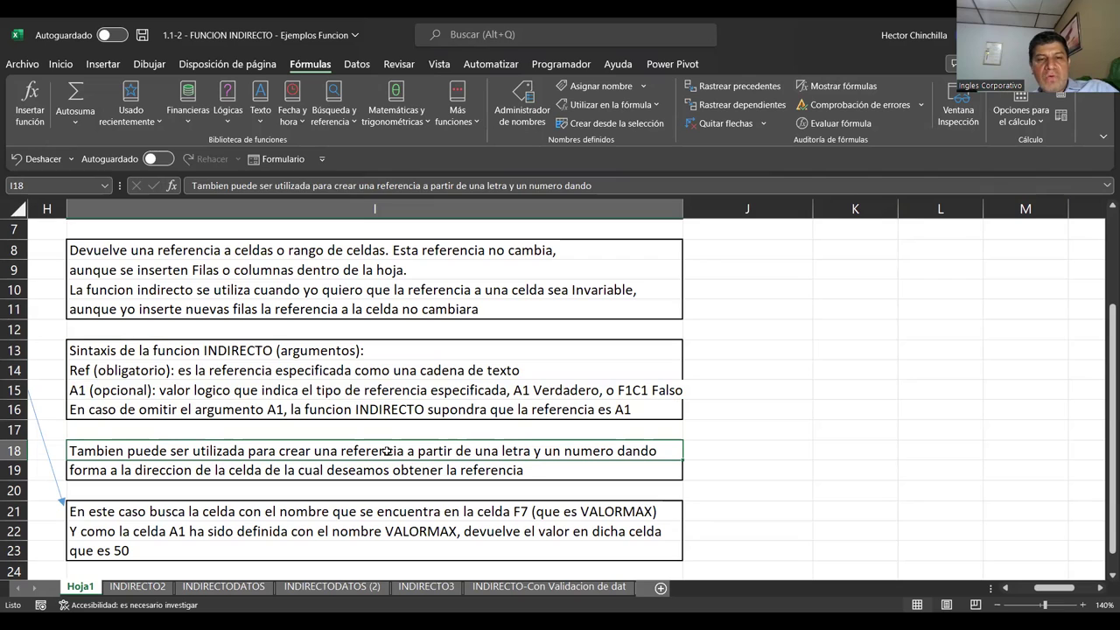
{"action": "key", "text": "Up"}
{"action": "key", "text": "Up"}
{"action": "key", "text": "Up"}
{"action": "key", "text": "Down"}
{"action": "key", "text": "Down"}
{"action": "key", "text": "Down"}
{"action": "key", "text": "Down"}
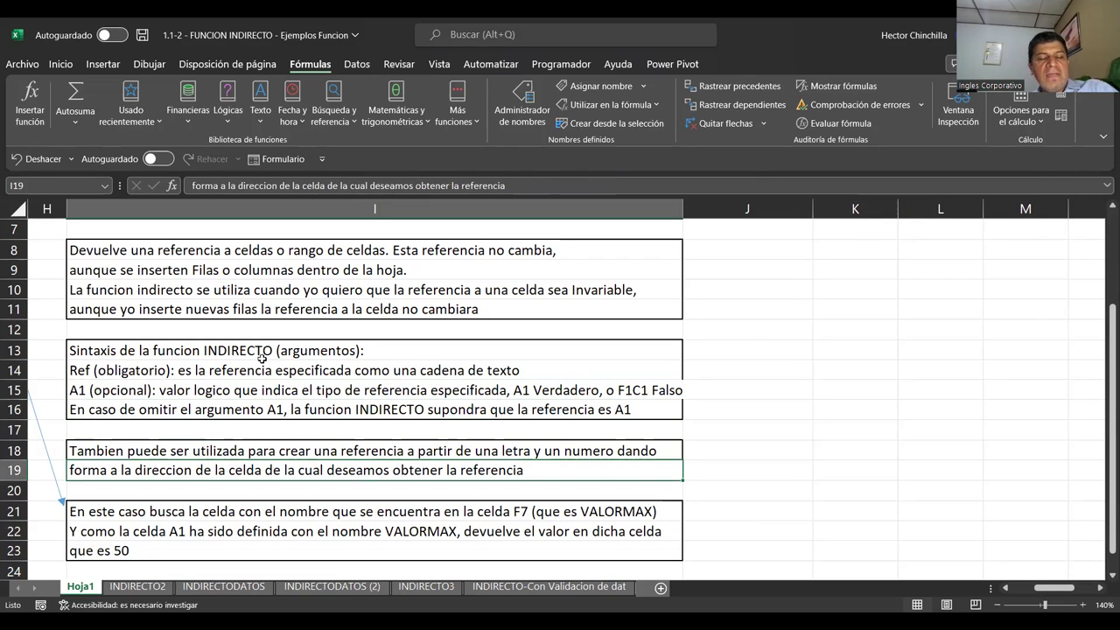
{"action": "key", "text": "Left"}
{"action": "key", "text": "Left"}
{"action": "key", "text": "Left"}
{"action": "key", "text": "Left"}
{"action": "key", "text": "Left"}
{"action": "key", "text": "Left"}
{"action": "scroll", "coordinate": [235, 356], "scroll_direction": "up", "scroll_amount": 1}
{"action": "scroll", "coordinate": [250, 350], "scroll_direction": "up", "scroll_amount": 1}
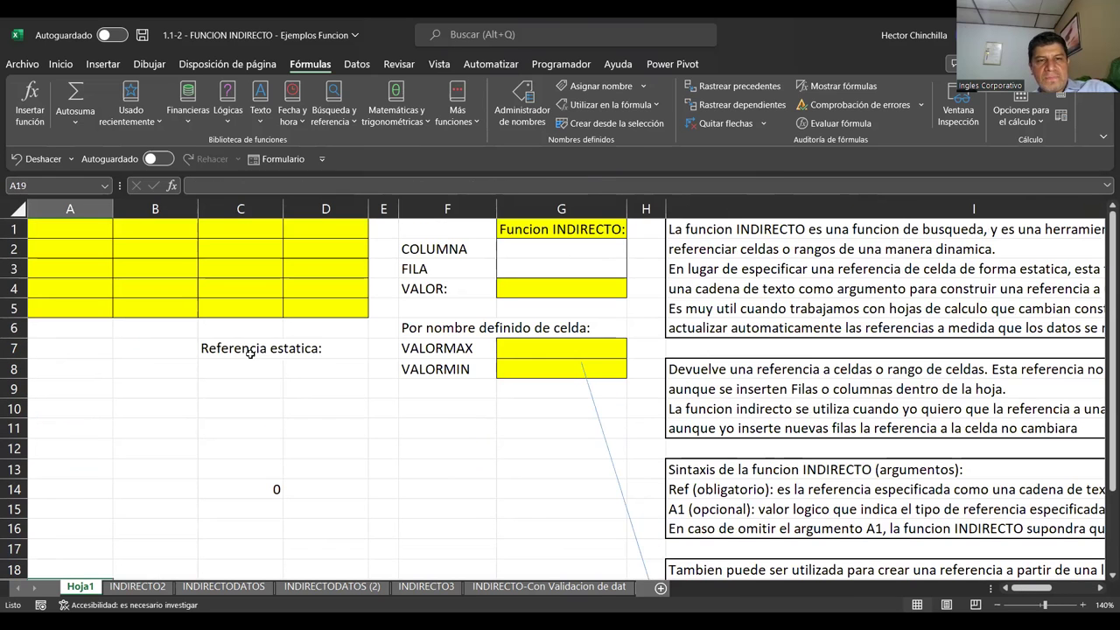
{"action": "left_click", "coordinate": [166, 280]}
{"action": "key", "text": "Up"}
{"action": "key", "text": "Up"}
{"action": "key", "text": "Up"}
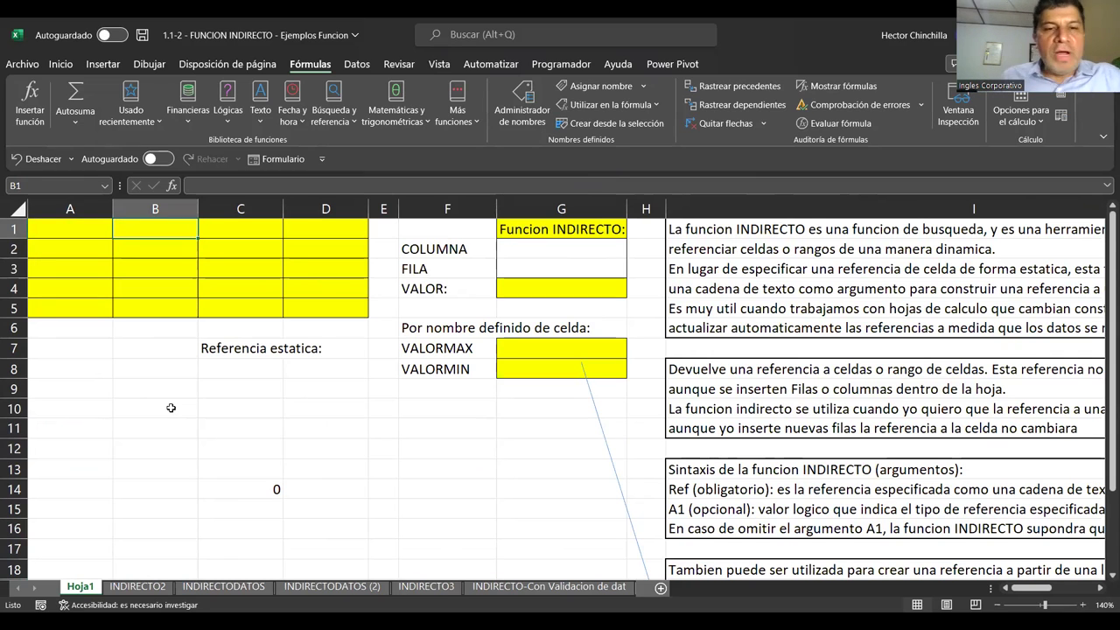
{"action": "key", "text": "Down"}
{"action": "key", "text": "Down"}
{"action": "key", "text": "Down"}
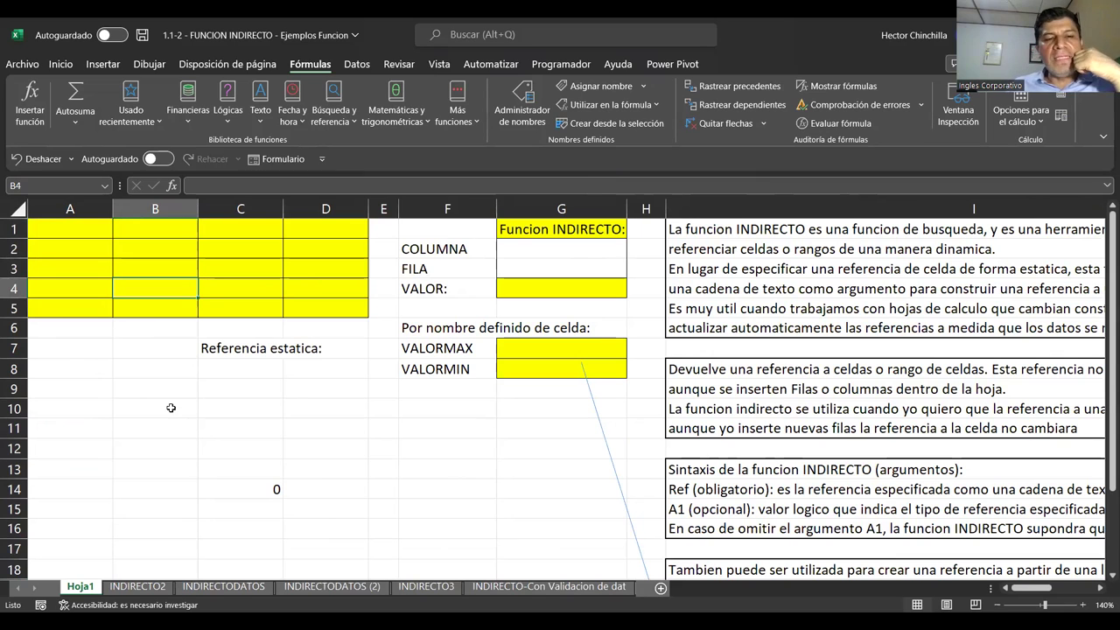
{"action": "key", "text": "Up"}
{"action": "key", "text": "Up"}
{"action": "key", "text": "Up"}
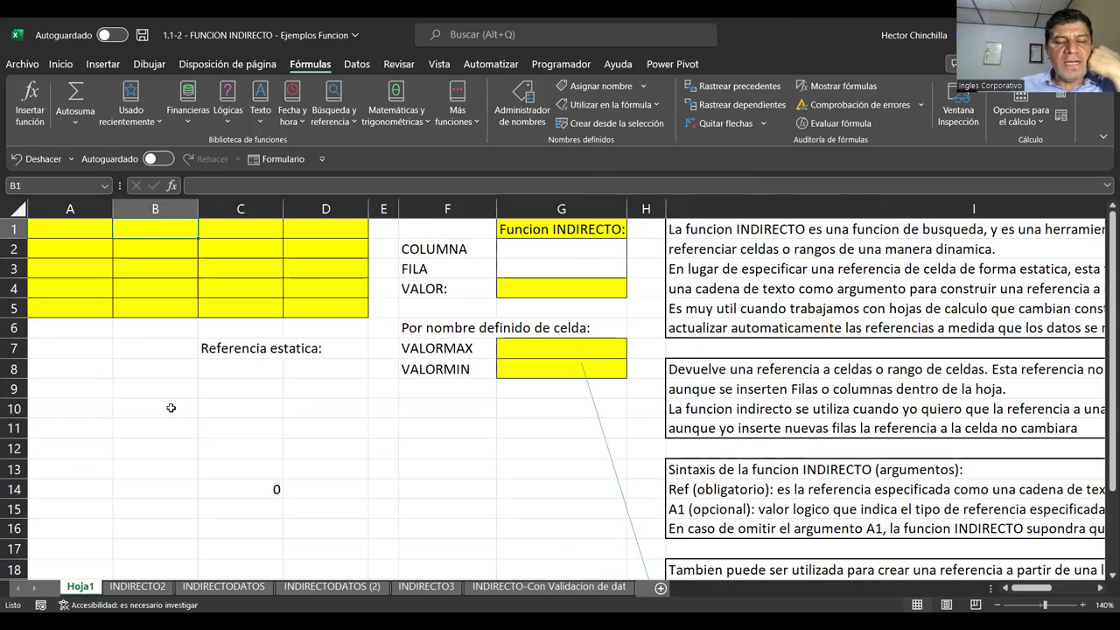
{"action": "key", "text": "Left"}
{"action": "key", "text": "Right"}
{"action": "key", "text": "Right"}
{"action": "key", "text": "Right"}
{"action": "key", "text": "Left"}
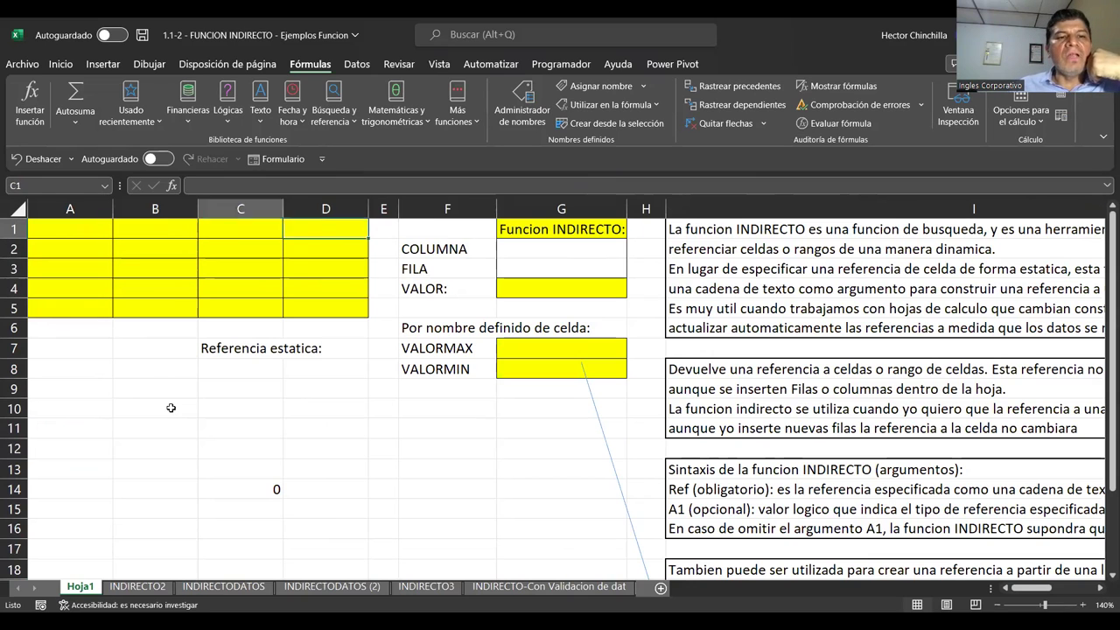
{"action": "key", "text": "Left"}
{"action": "key", "text": "Left"}
{"action": "key", "text": "shift+Right"}
{"action": "key", "text": "shift+Right"}
{"action": "key", "text": "shift+Right"}
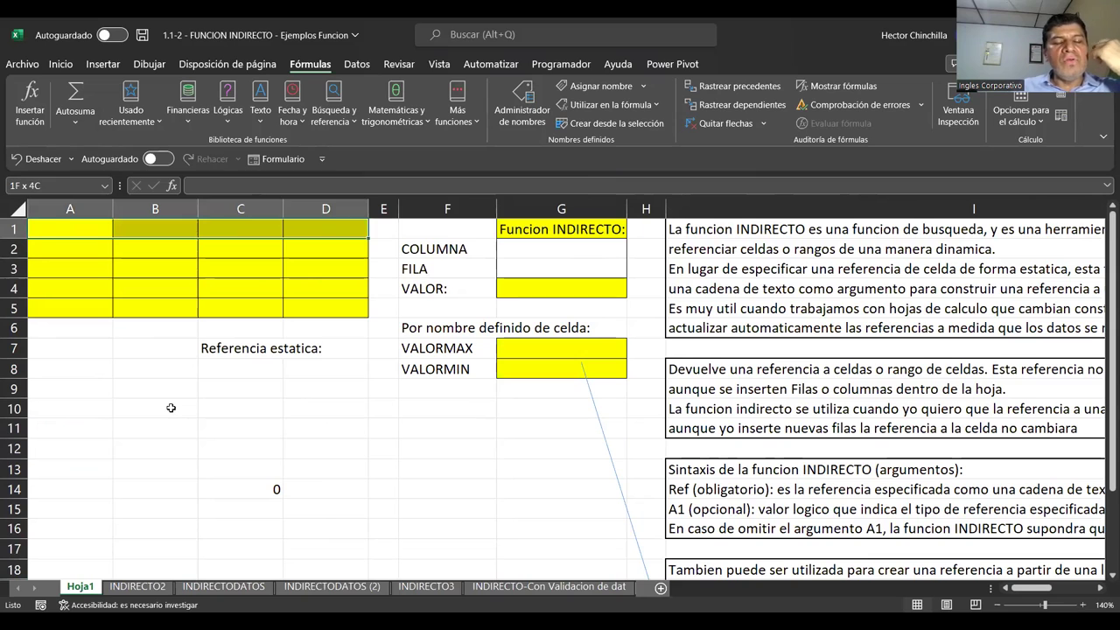
{"action": "key", "text": "shift+Down"}
{"action": "key", "text": "shift+Down"}
{"action": "key", "text": "shift+Down"}
{"action": "key", "text": "shift+Down"}
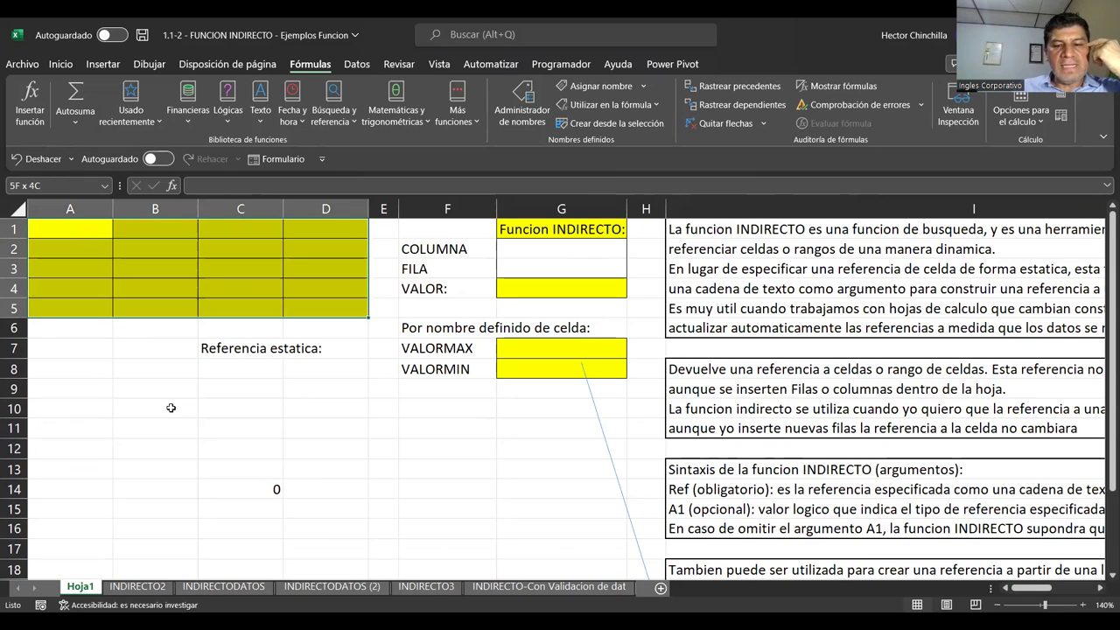
{"action": "key", "text": "Right"}
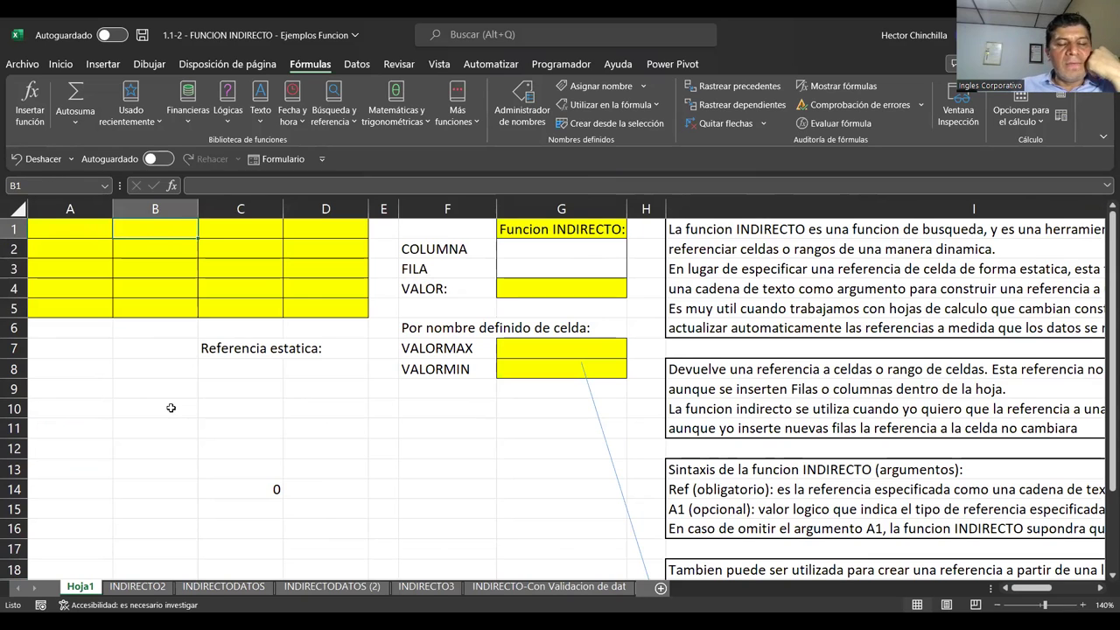
{"action": "key", "text": "Down"}
{"action": "key", "text": "Up"}
{"action": "key", "text": "Down"}
{"action": "key", "text": "Up"}
{"action": "key", "text": "Down"}
{"action": "key", "text": "Up"}
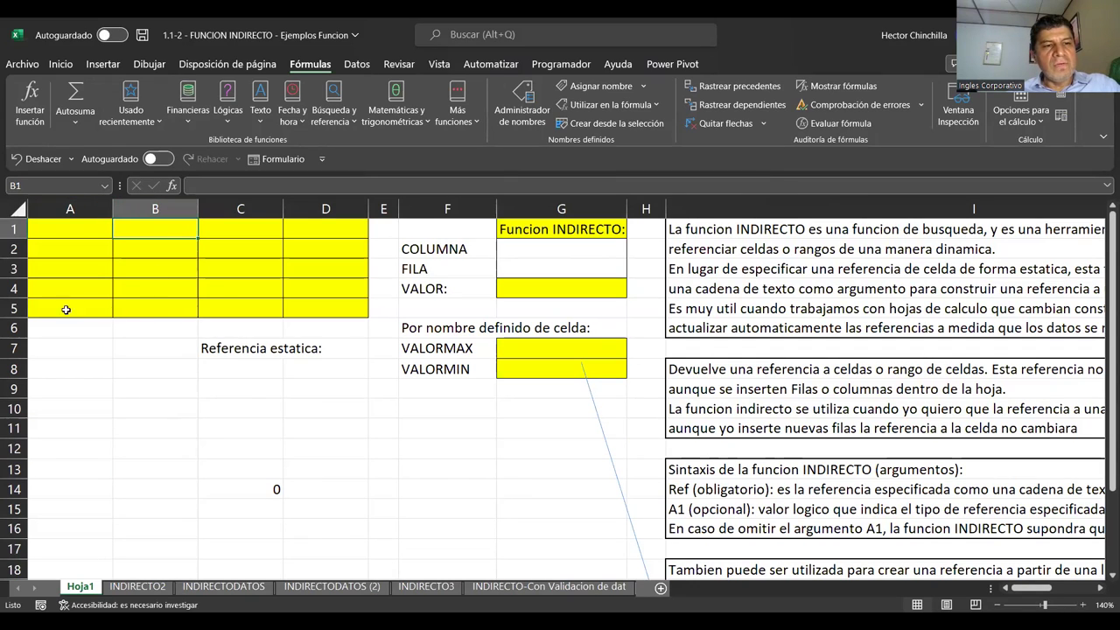
{"action": "left_click", "coordinate": [163, 311]}
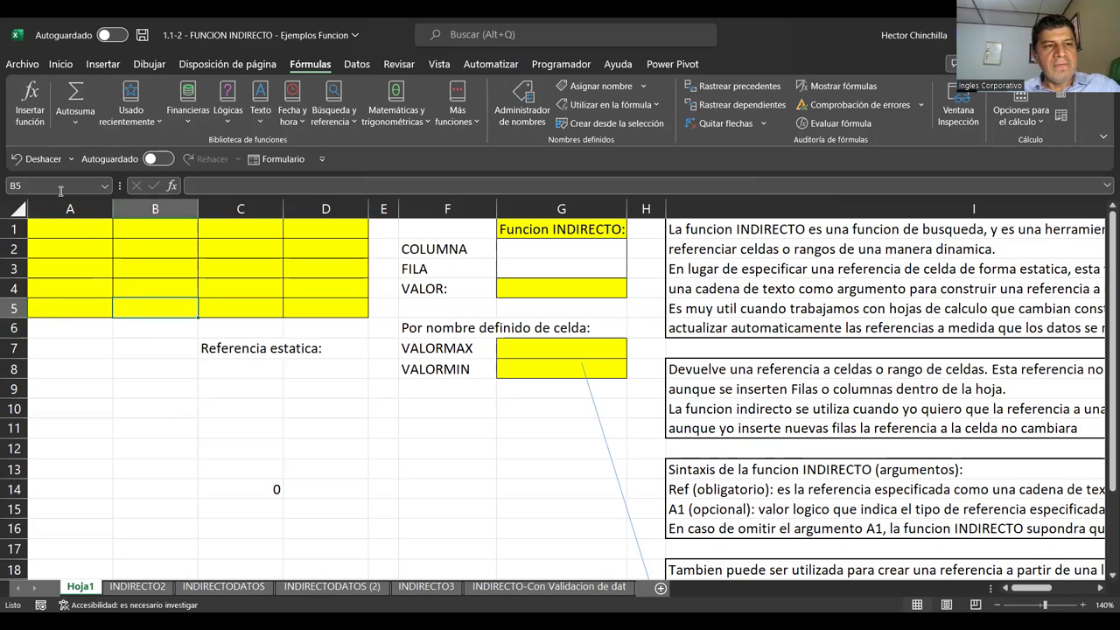
{"action": "left_click", "coordinate": [243, 309]}
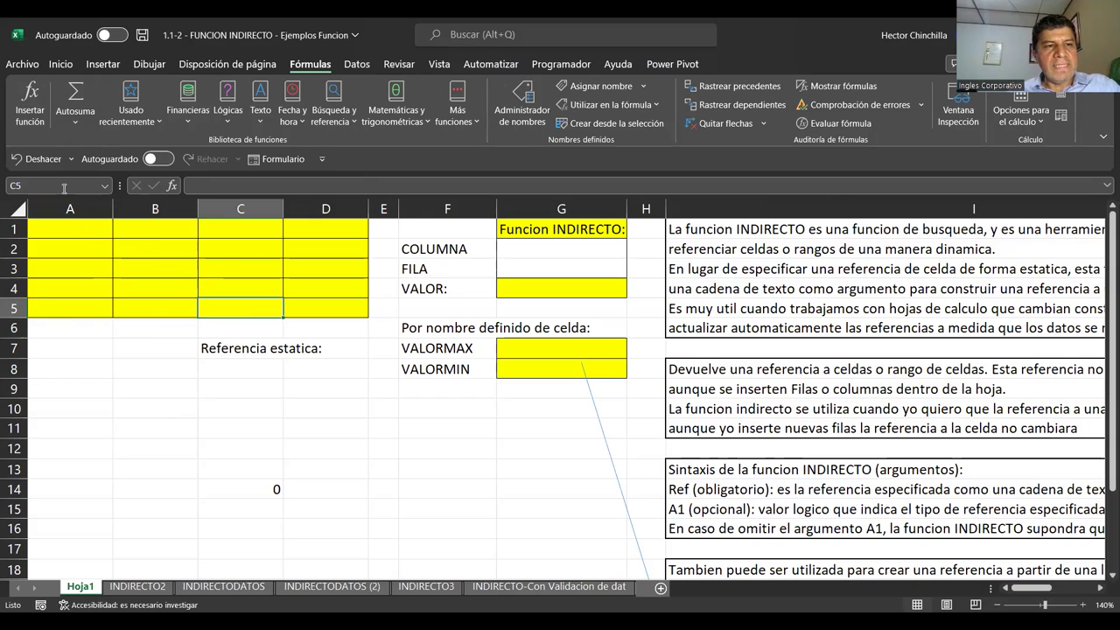
{"action": "left_click", "coordinate": [155, 229]}
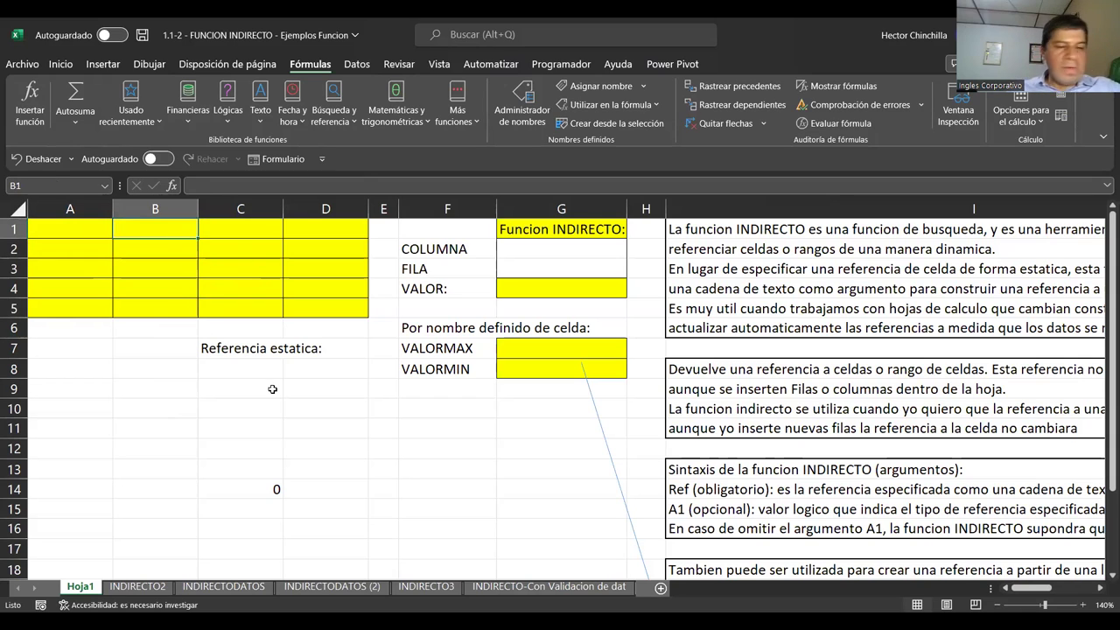
Enter 50, 10, 15, 20 and 25 into A1:A5
{"action": "key", "text": "Left"}
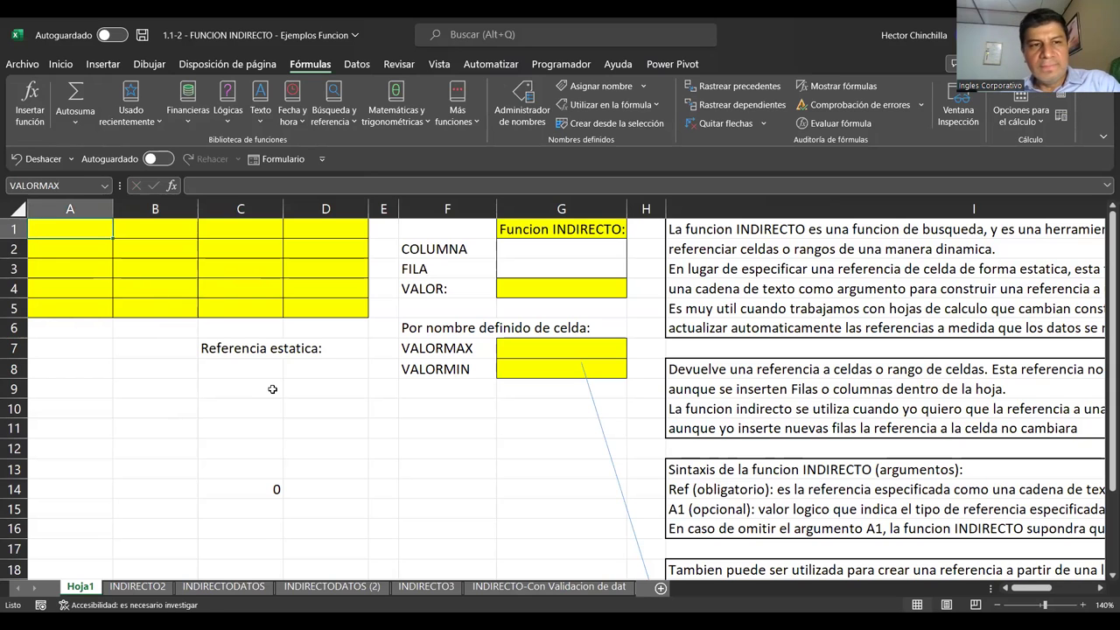
{"action": "type", "text": "50"}
{"action": "key", "text": "Return"}
{"action": "type", "text": "1"}
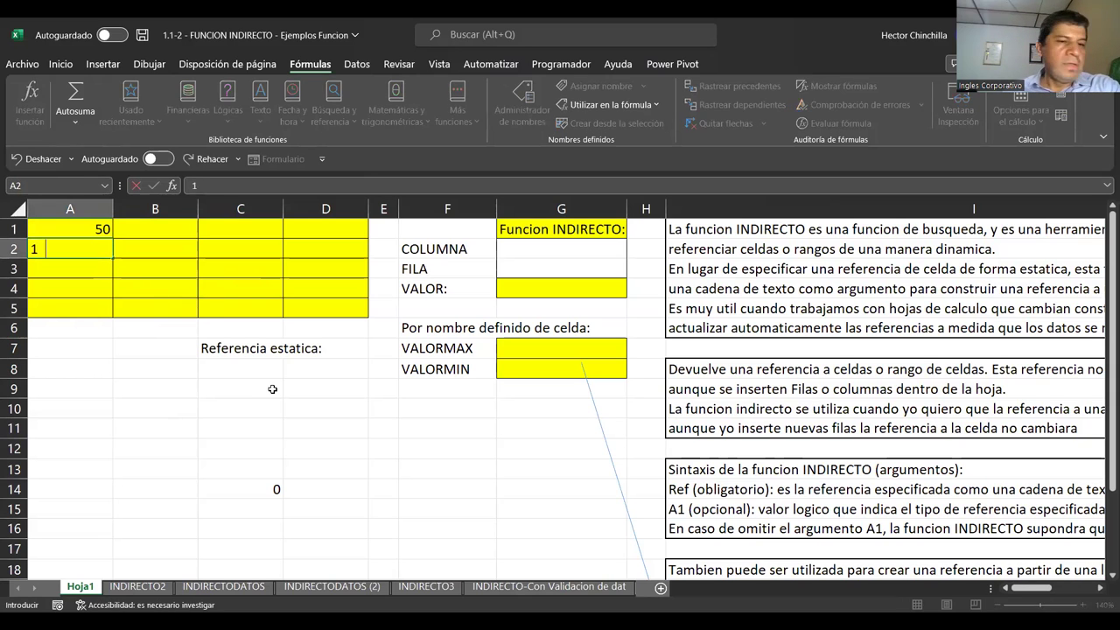
{"action": "type", "text": "0"}
{"action": "key", "text": "Return"}
{"action": "type", "text": "15"}
{"action": "key", "text": "Return"}
{"action": "type", "text": "20"}
{"action": "key", "text": "Return"}
{"action": "type", "text": "25"}
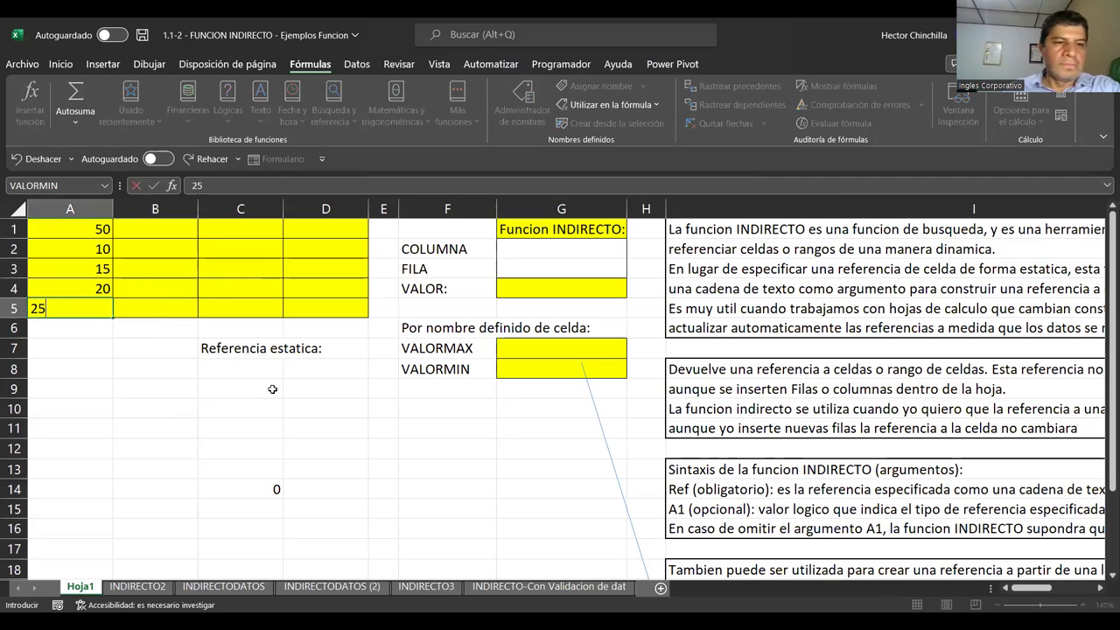
{"action": "key", "text": "Tab"}
Enter 2, 4, 6, 8 and 10 into B1:B5
{"action": "key", "text": "Up"}
{"action": "key", "text": "Up"}
{"action": "key", "text": "Up"}
{"action": "key", "text": "Up"}
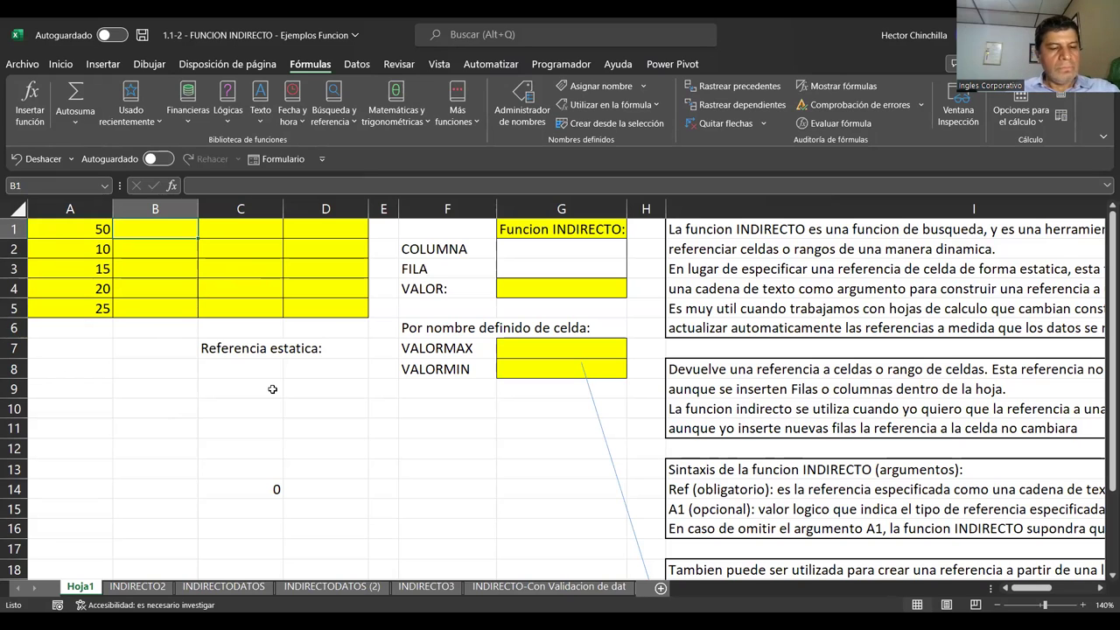
{"action": "type", "text": "2"}
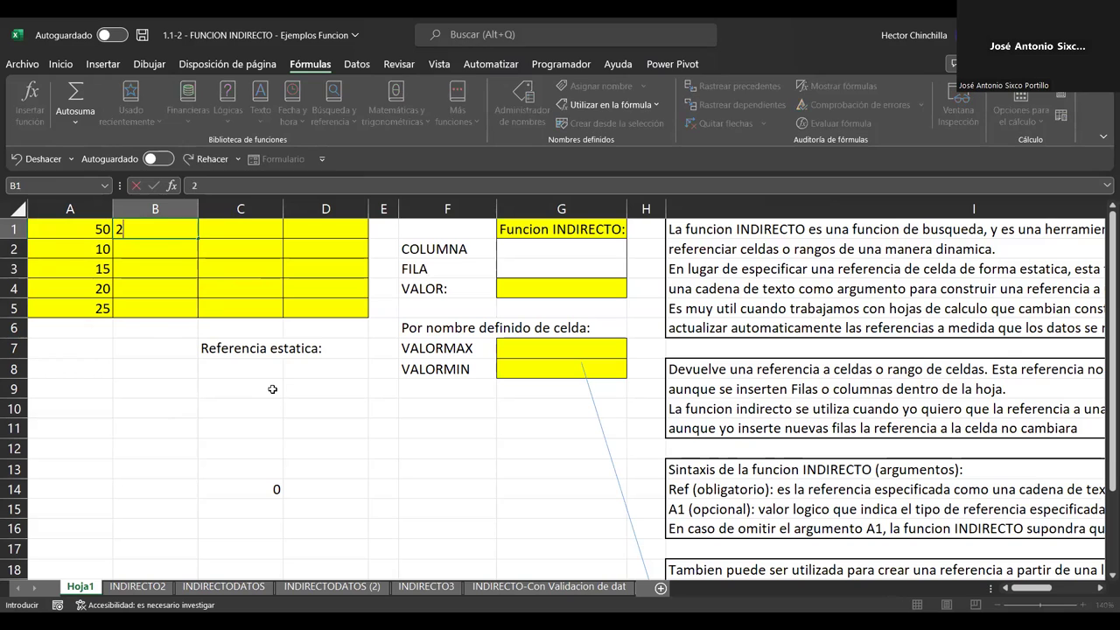
{"action": "key", "text": "Return"}
{"action": "type", "text": "4"}
{"action": "key", "text": "Return"}
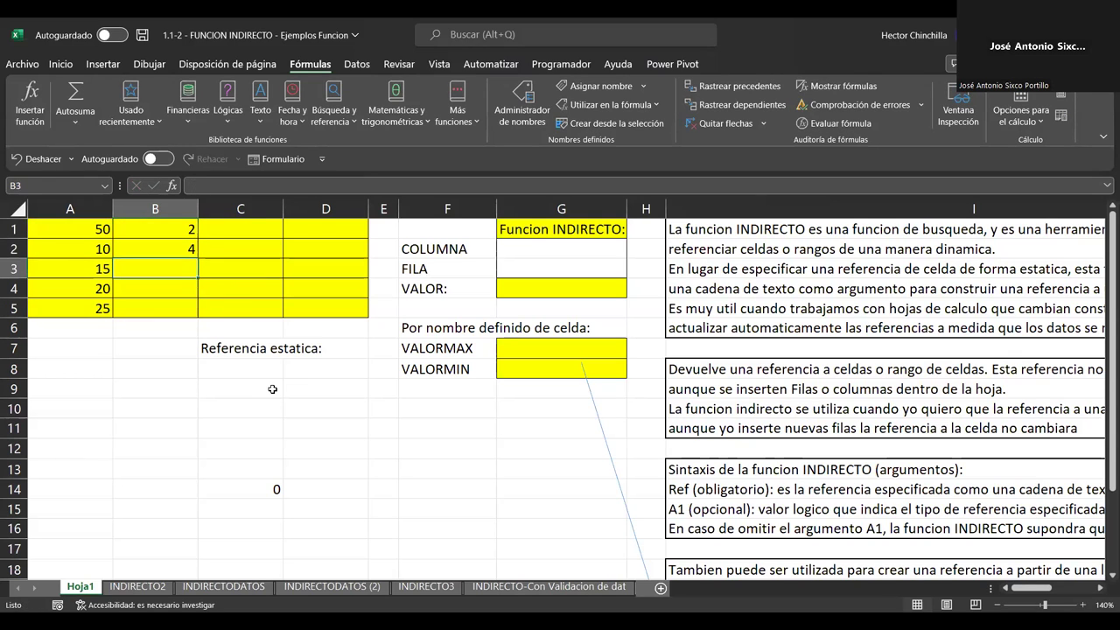
{"action": "type", "text": "6"}
{"action": "key", "text": "Return"}
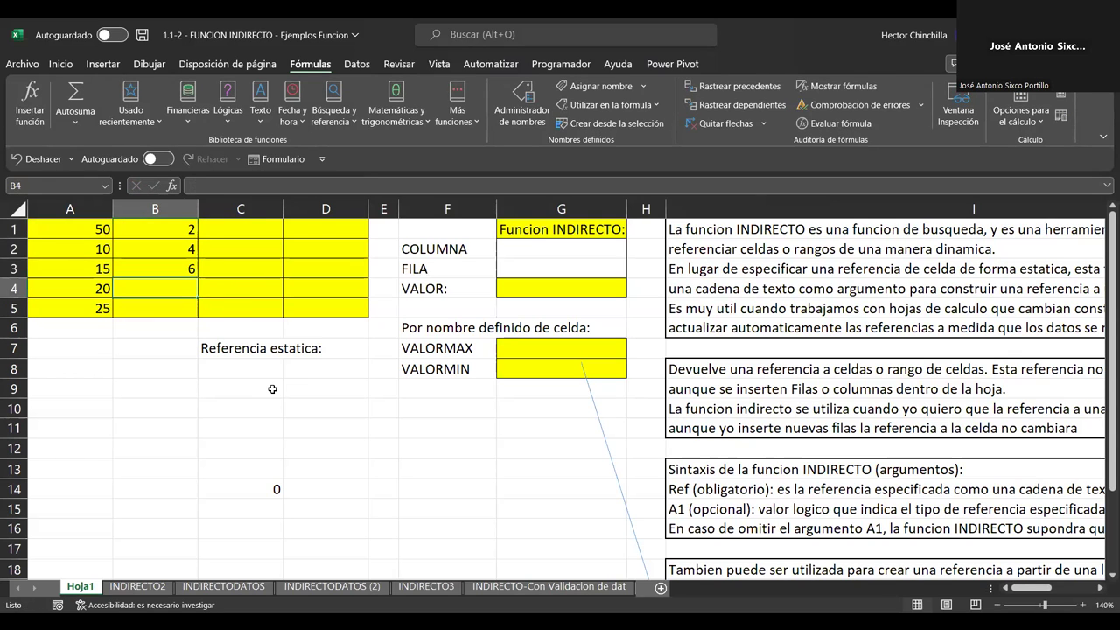
{"action": "type", "text": "8"}
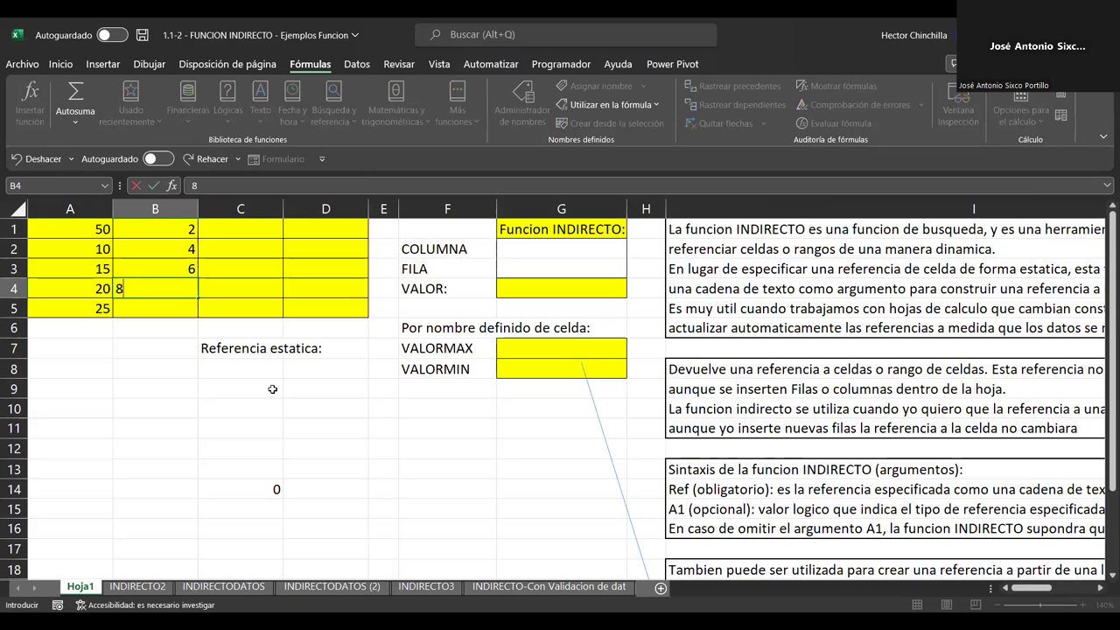
{"action": "key", "text": "Return"}
{"action": "type", "text": "10"}
{"action": "key", "text": "Return"}
{"action": "key", "text": "Up"}
{"action": "key", "text": "Up"}
{"action": "key", "text": "Up"}
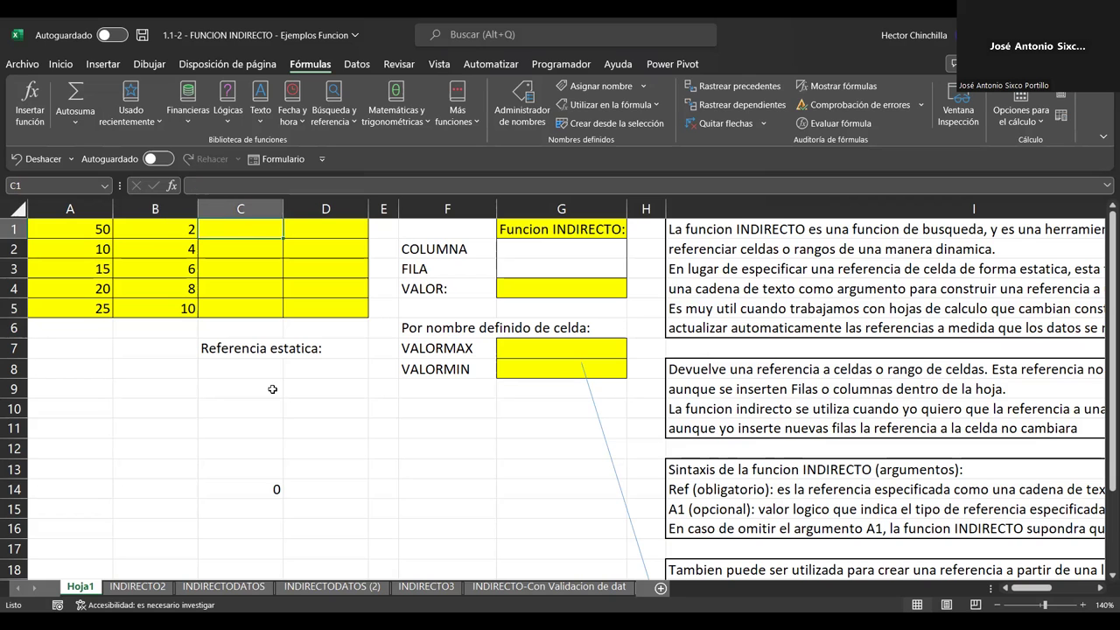
Enter 7, 8, 5, 2 and 1 into C1:C5
{"action": "key", "text": "Right"}
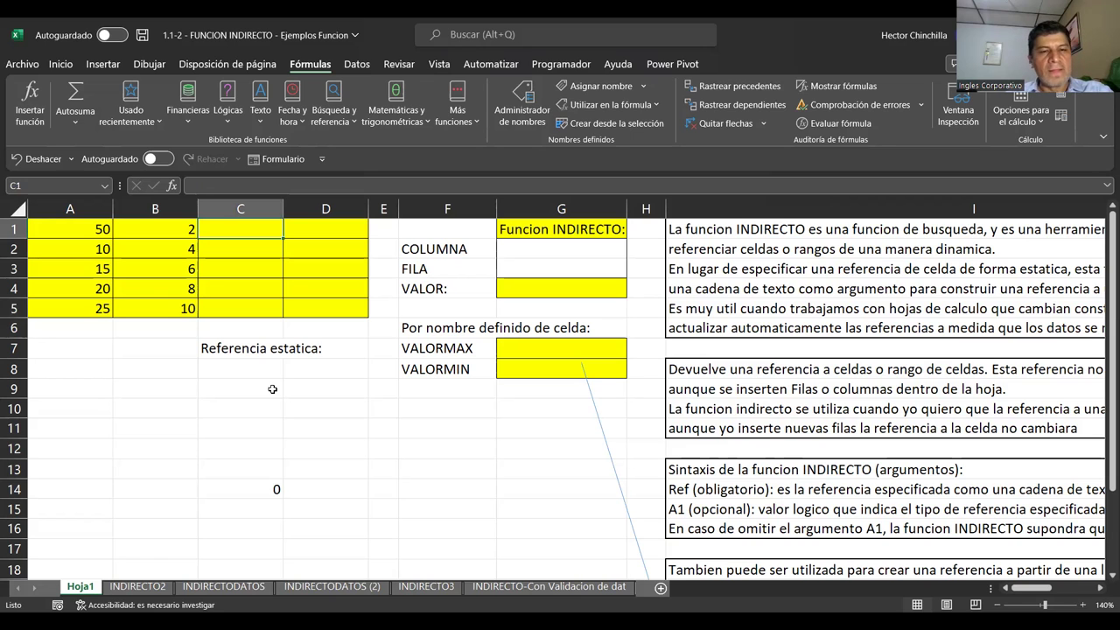
{"action": "type", "text": "7"}
{"action": "key", "text": "Return"}
{"action": "type", "text": "8"}
{"action": "key", "text": "Return"}
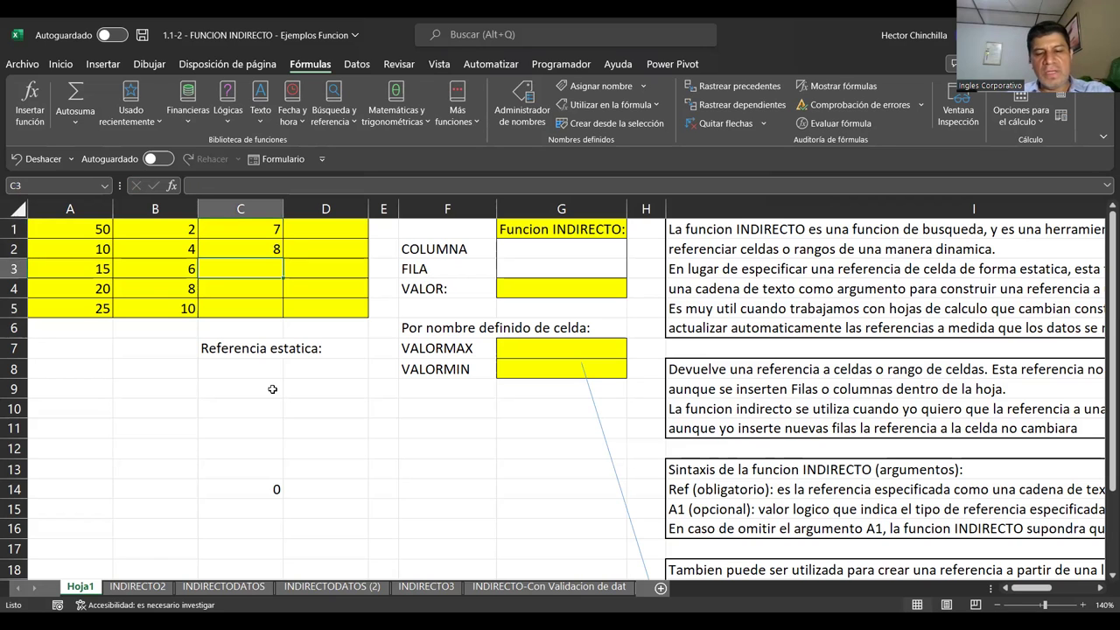
{"action": "type", "text": "5"}
{"action": "key", "text": "Return"}
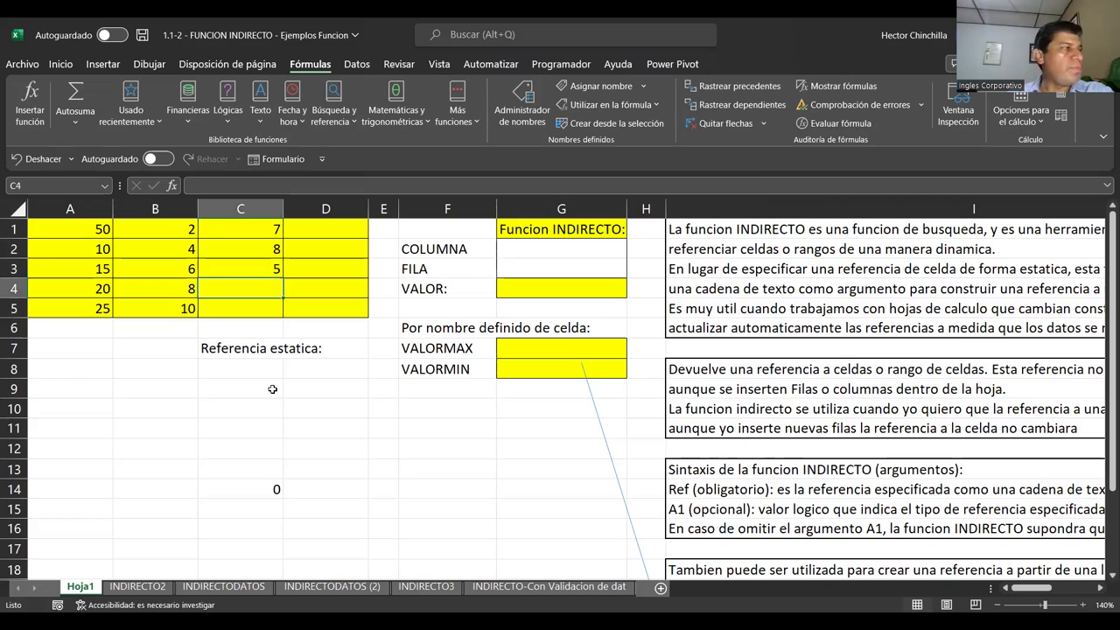
{"action": "type", "text": "2"}
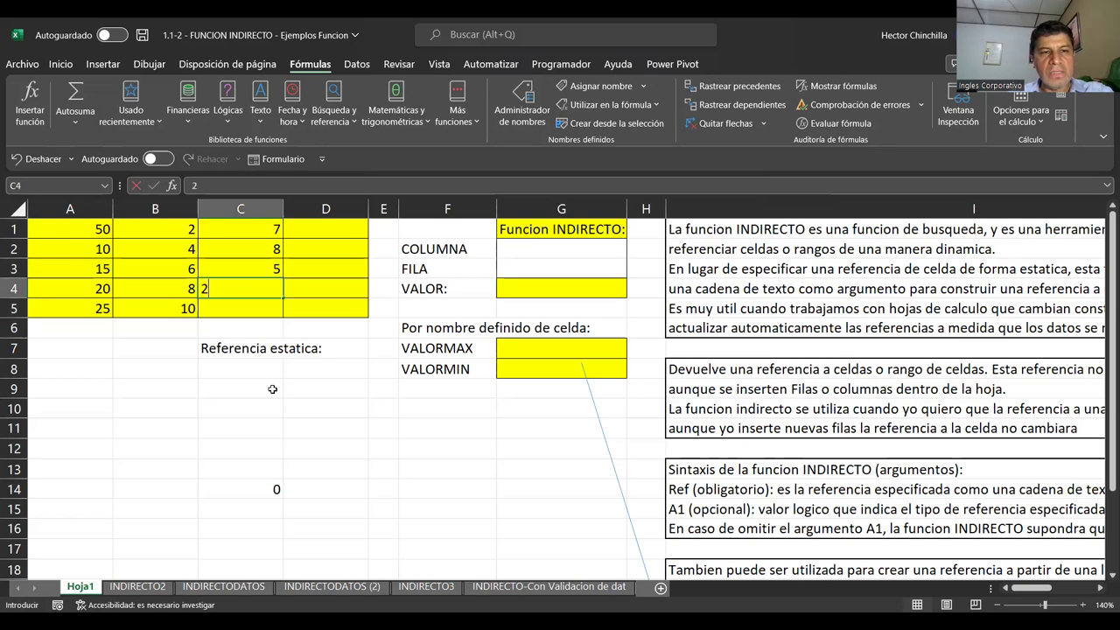
{"action": "key", "text": "Return"}
{"action": "type", "text": "1"}
{"action": "key", "text": "Up"}
{"action": "key", "text": "Up"}
{"action": "key", "text": "Up"}
{"action": "key", "text": "Up"}
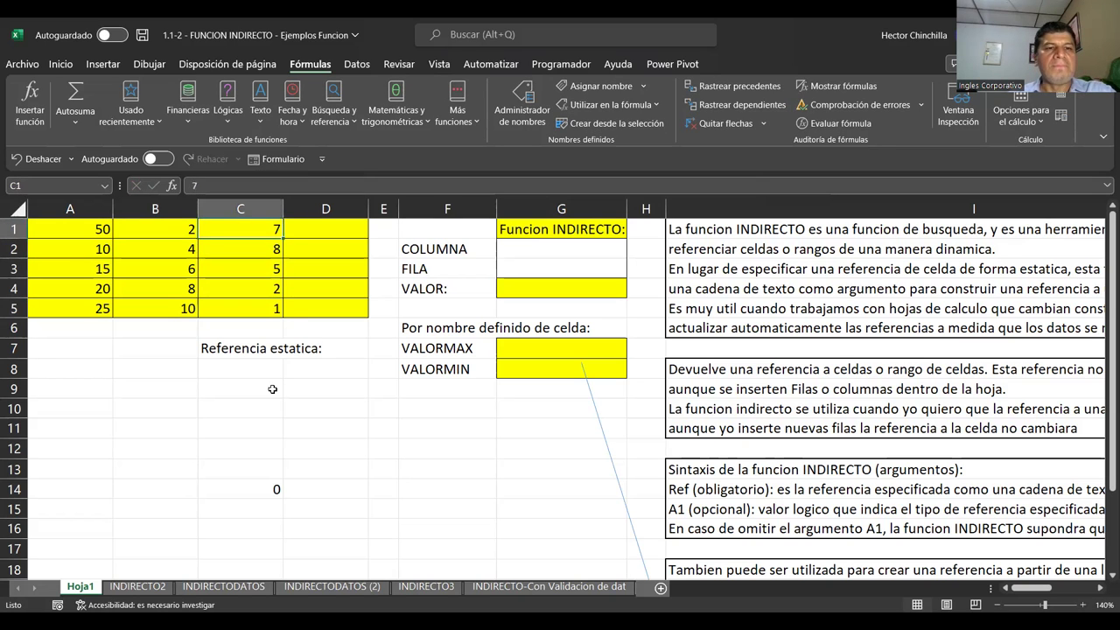
Enter 9, 8, 4, 3 and 7 into D1:D5
{"action": "key", "text": "Right"}
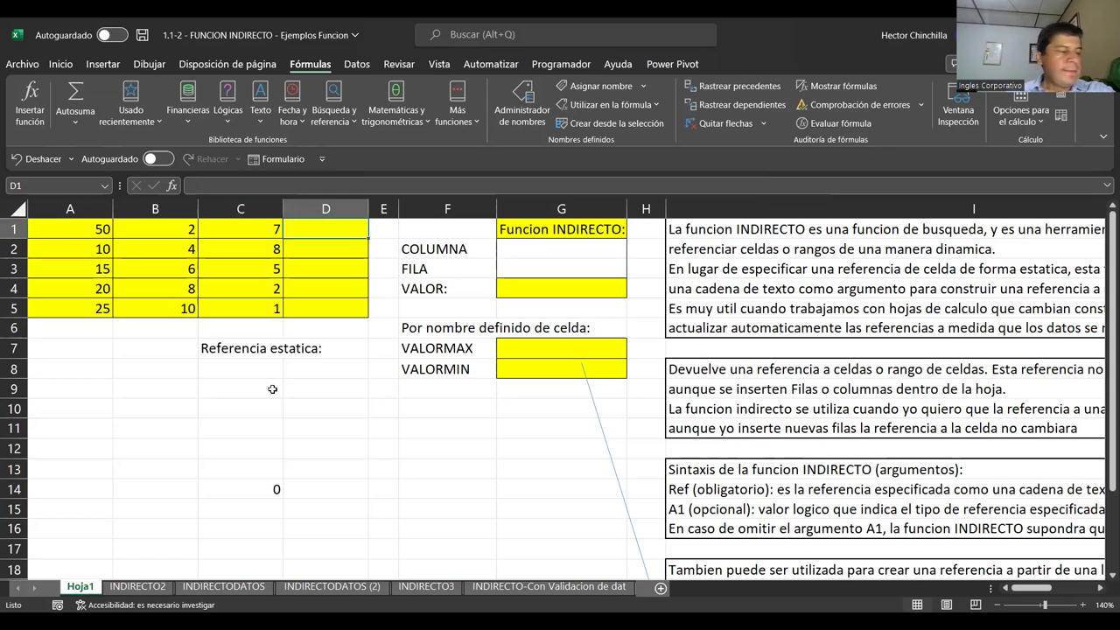
{"action": "type", "text": "9"}
{"action": "key", "text": "Return"}
{"action": "type", "text": "8"}
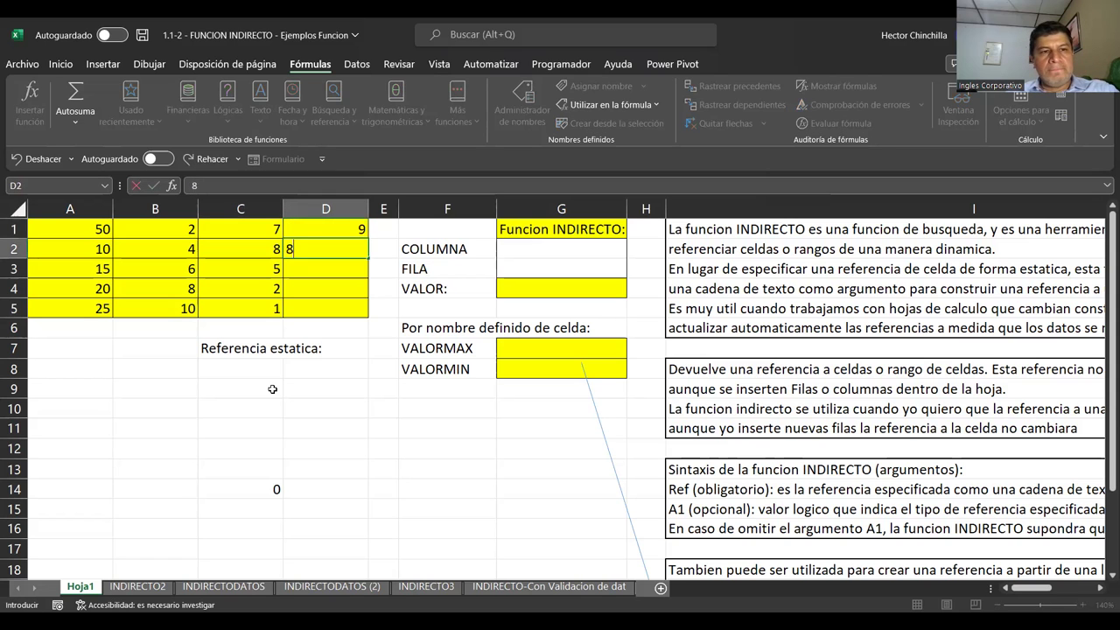
{"action": "key", "text": "Return"}
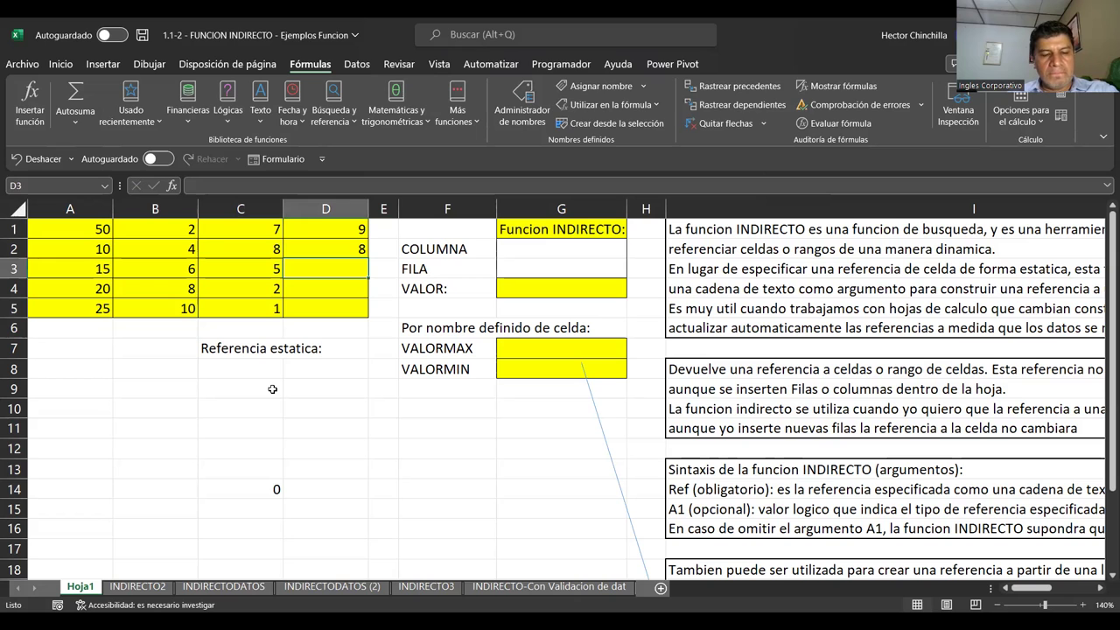
{"action": "type", "text": "4"}
{"action": "key", "text": "Return"}
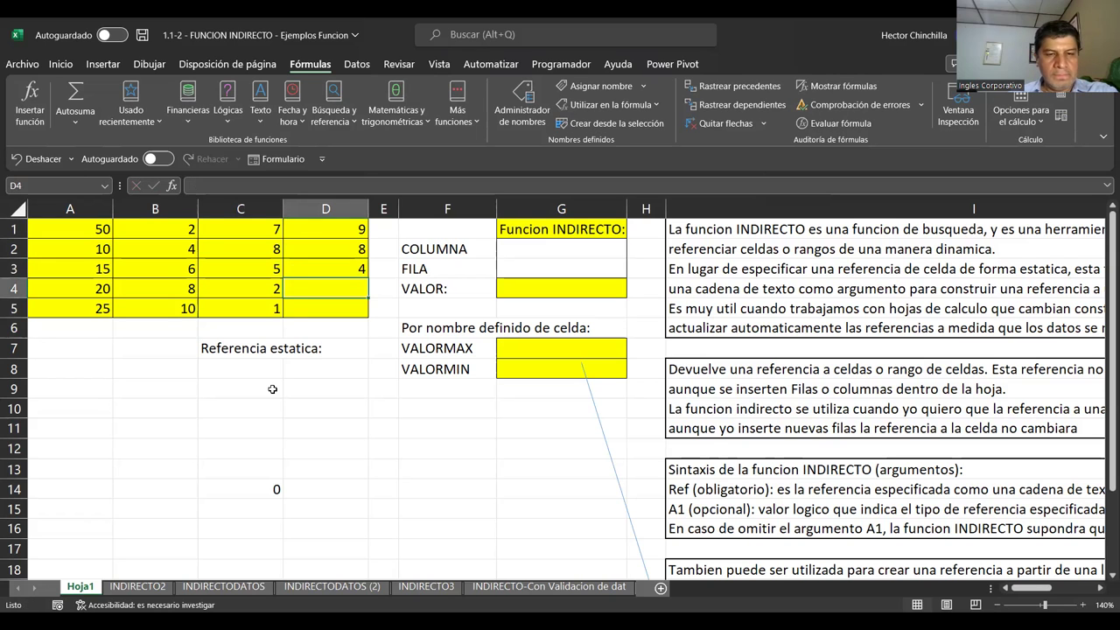
{"action": "type", "text": "3"}
{"action": "key", "text": "Return"}
{"action": "type", "text": "7"}
{"action": "key", "text": "Up"}
{"action": "key", "text": "Up"}
{"action": "key", "text": "Up"}
{"action": "key", "text": "Left"}
{"action": "key", "text": "Left"}
{"action": "key", "text": "Left"}
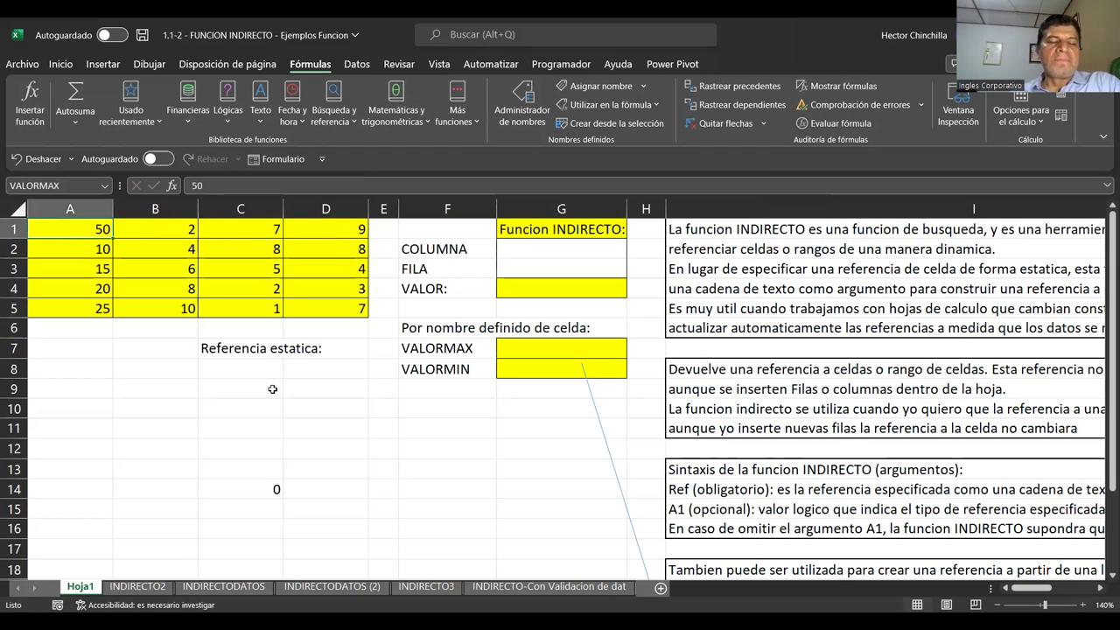
{"action": "key", "text": "Right"}
{"action": "key", "text": "Right"}
{"action": "key", "text": "Down"}
{"action": "key", "text": "Down"}
{"action": "key", "text": "Down"}
{"action": "key", "text": "Down"}
{"action": "key", "text": "Down"}
{"action": "key", "text": "Down"}
{"action": "key", "text": "Right"}
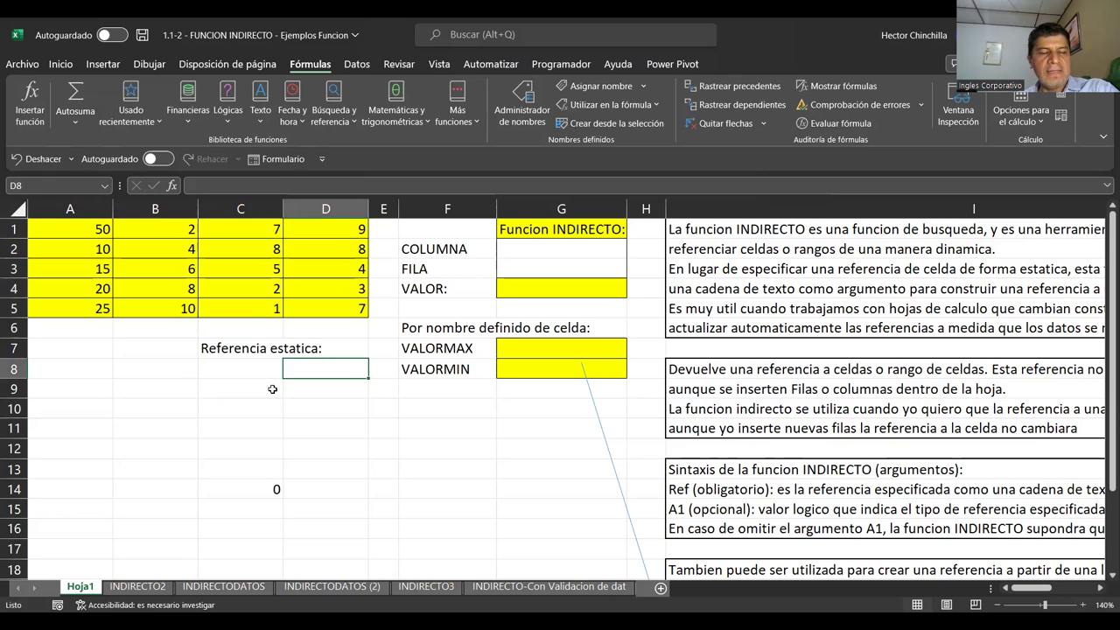
Put =D1 in D8 and fill it down through D12
{"action": "type", "text": "="}
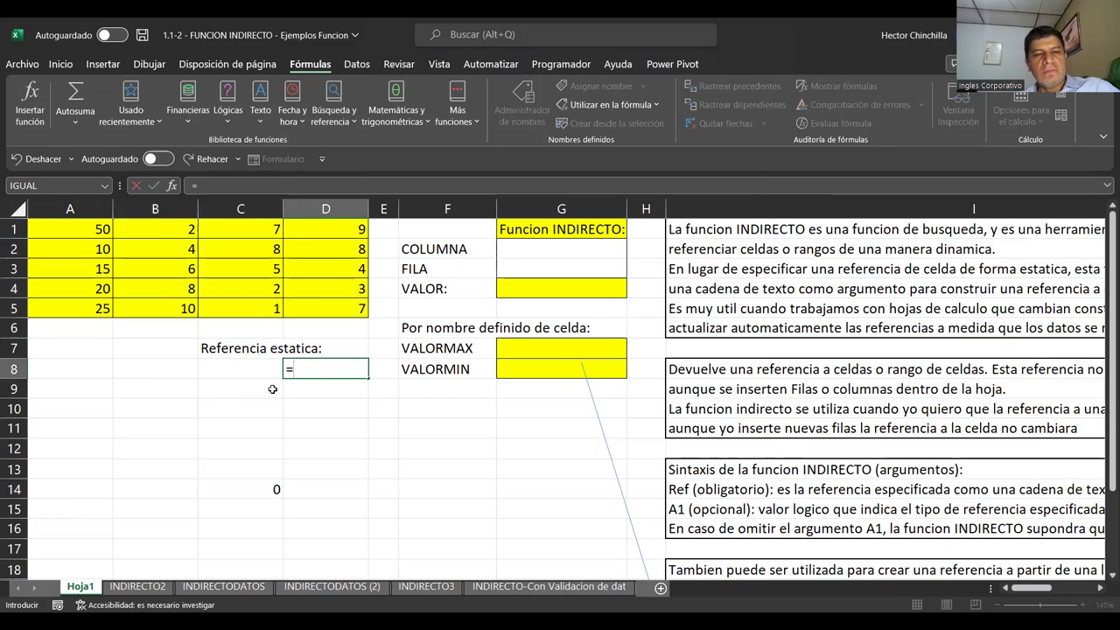
{"action": "left_click", "coordinate": [310, 230]}
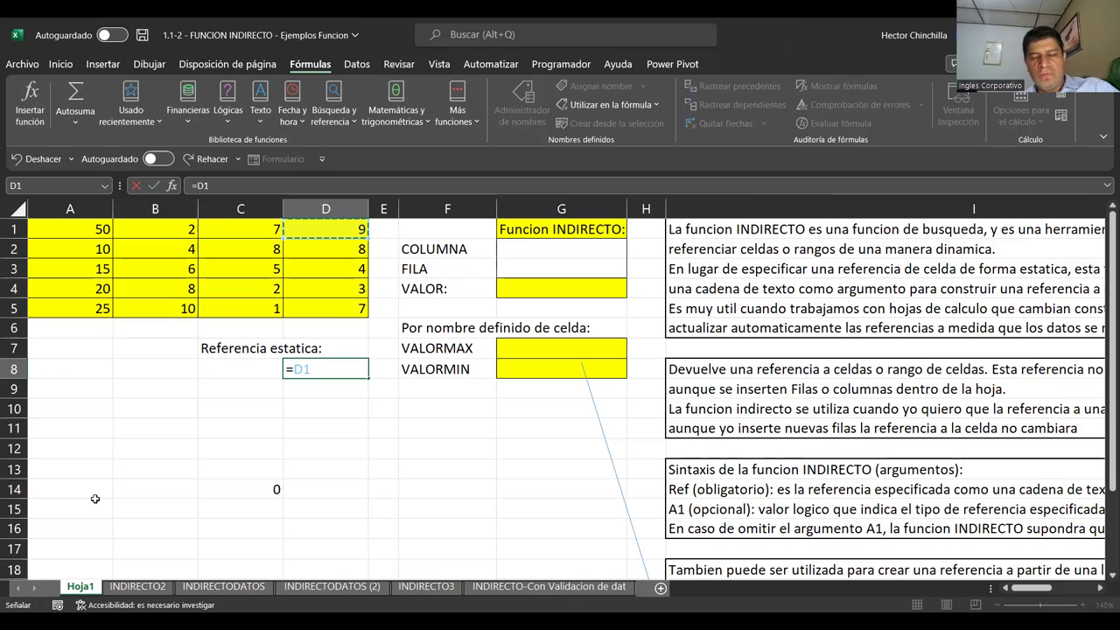
{"action": "key", "text": "Return"}
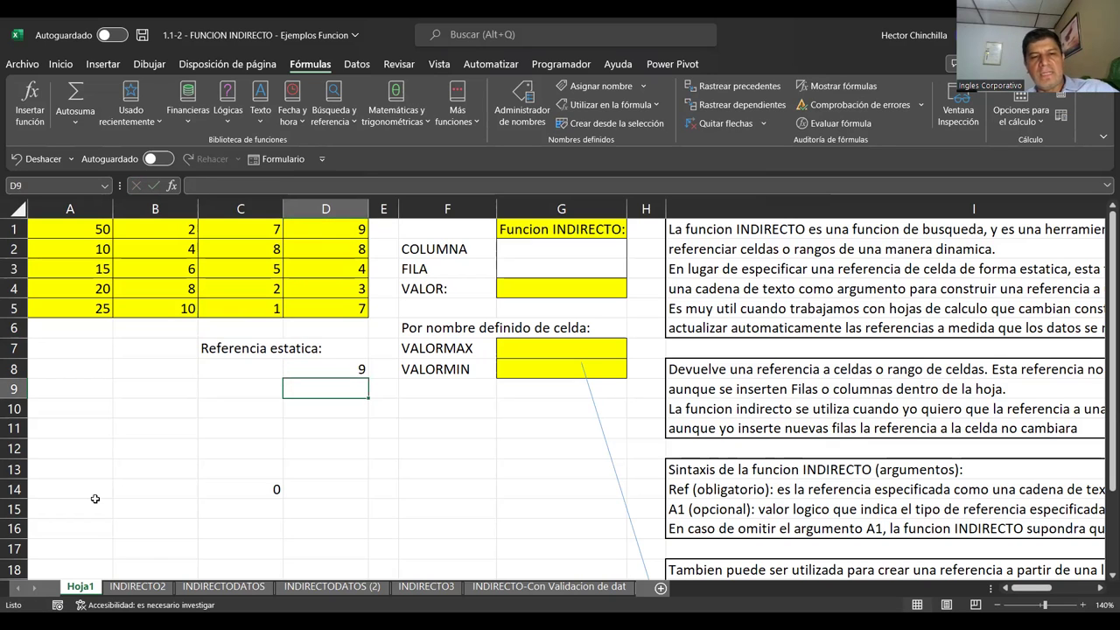
{"action": "key", "text": "Up"}
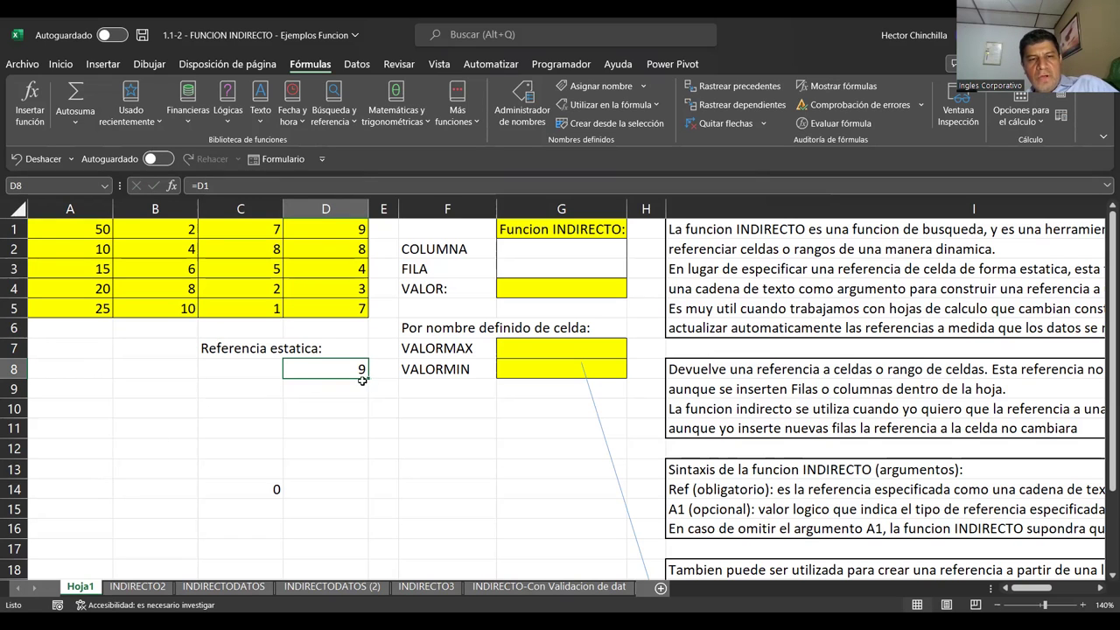
{"action": "left_click_drag", "start_coordinate": [369, 378], "coordinate": [371, 448]}
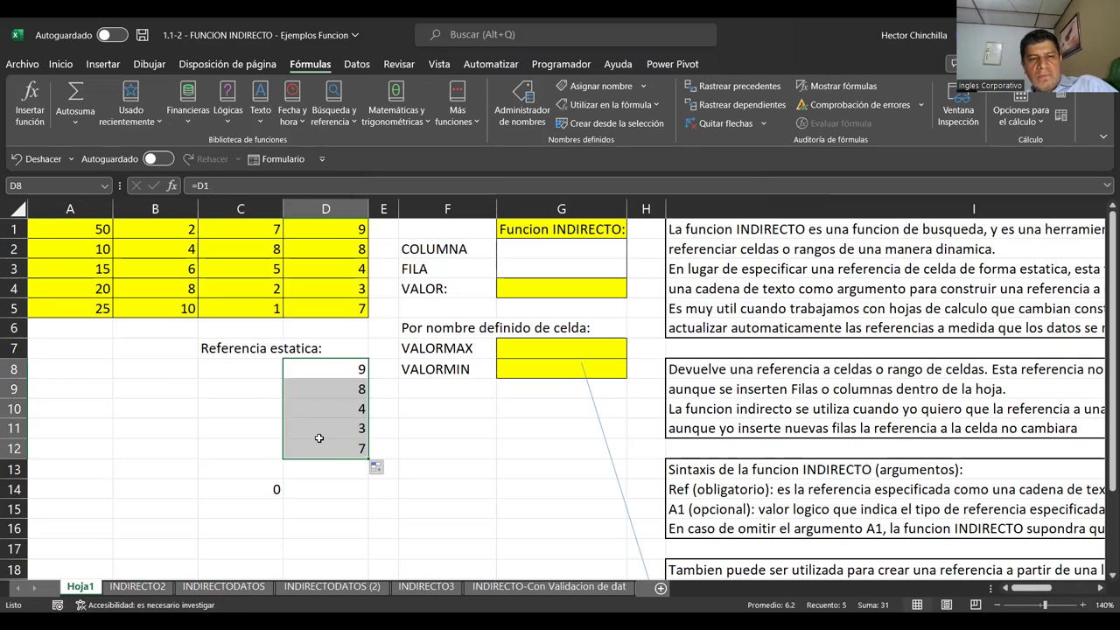
Step through D8:D12 comparing each copied static reference with its source value
{"action": "left_click", "coordinate": [322, 447]}
{"action": "left_click", "coordinate": [320, 391]}
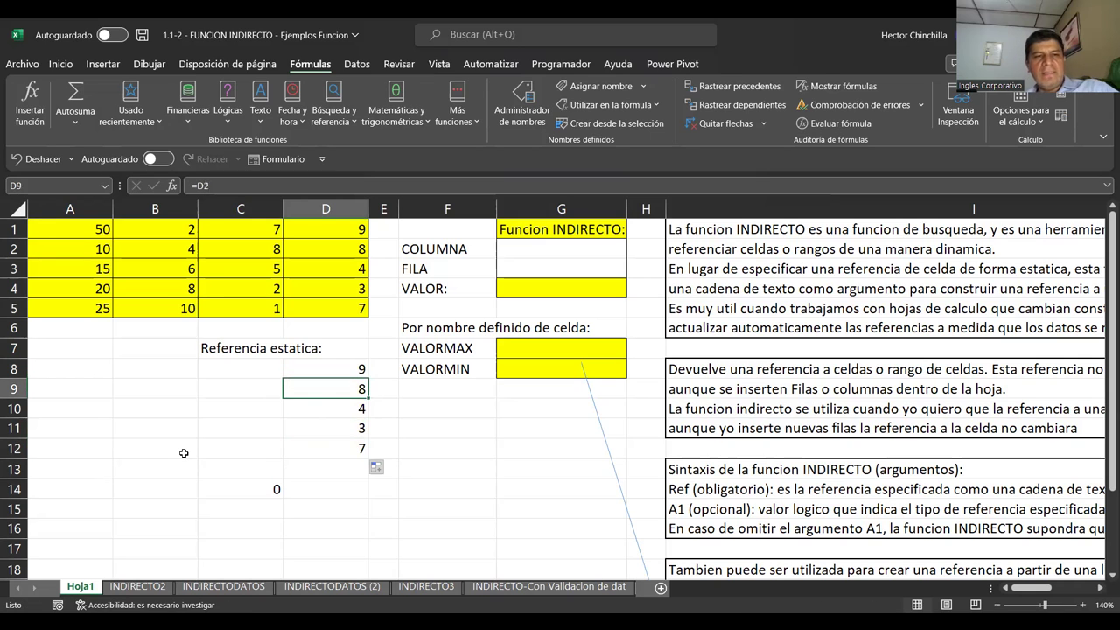
{"action": "key", "text": "Up"}
{"action": "key", "text": "Down"}
{"action": "key", "text": "Up"}
{"action": "key", "text": "Down"}
{"action": "key", "text": "Up"}
{"action": "key", "text": "Down"}
{"action": "key", "text": "Up"}
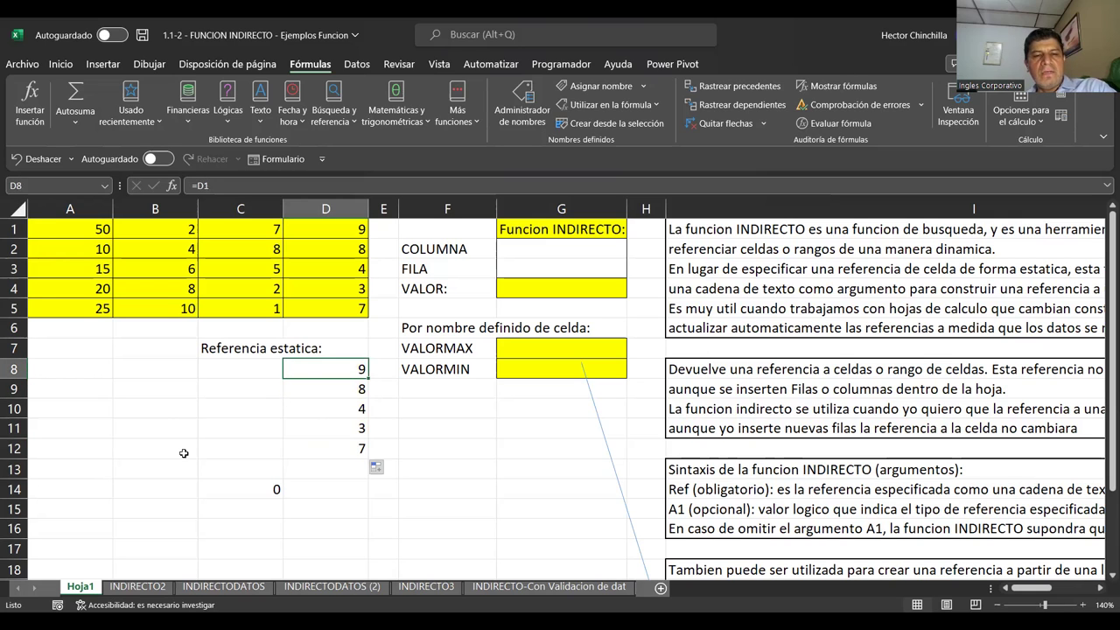
{"action": "key", "text": "Down"}
{"action": "key", "text": "Down"}
{"action": "key", "text": "Up"}
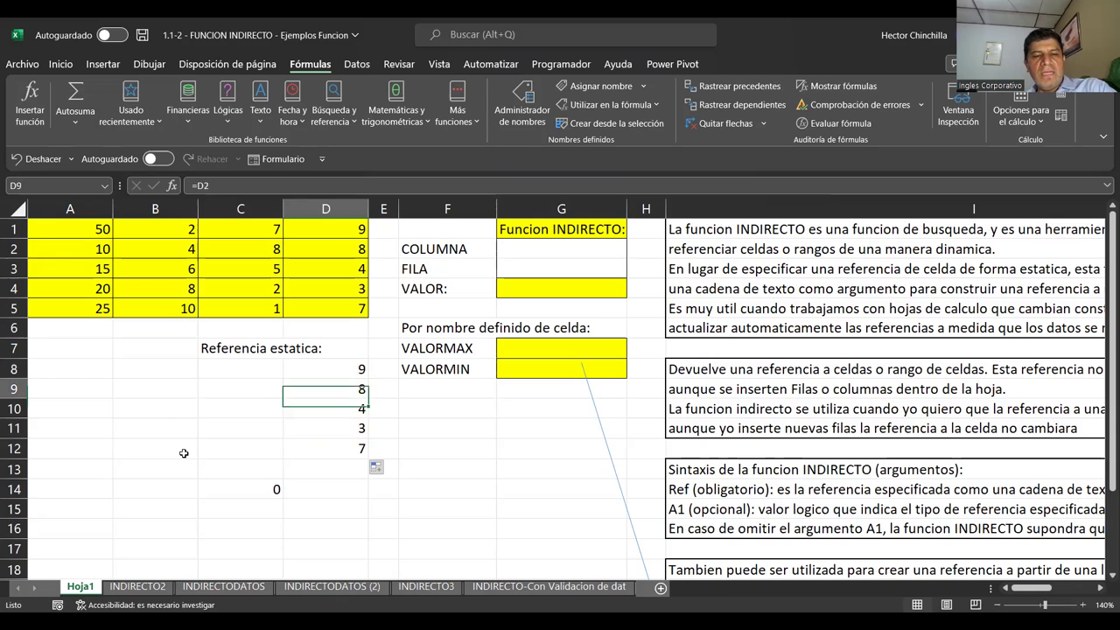
{"action": "key", "text": "Up"}
{"action": "key", "text": "Up"}
{"action": "key", "text": "Up"}
{"action": "key", "text": "Up"}
{"action": "key", "text": "Down"}
{"action": "key", "text": "Down"}
{"action": "key", "text": "Down"}
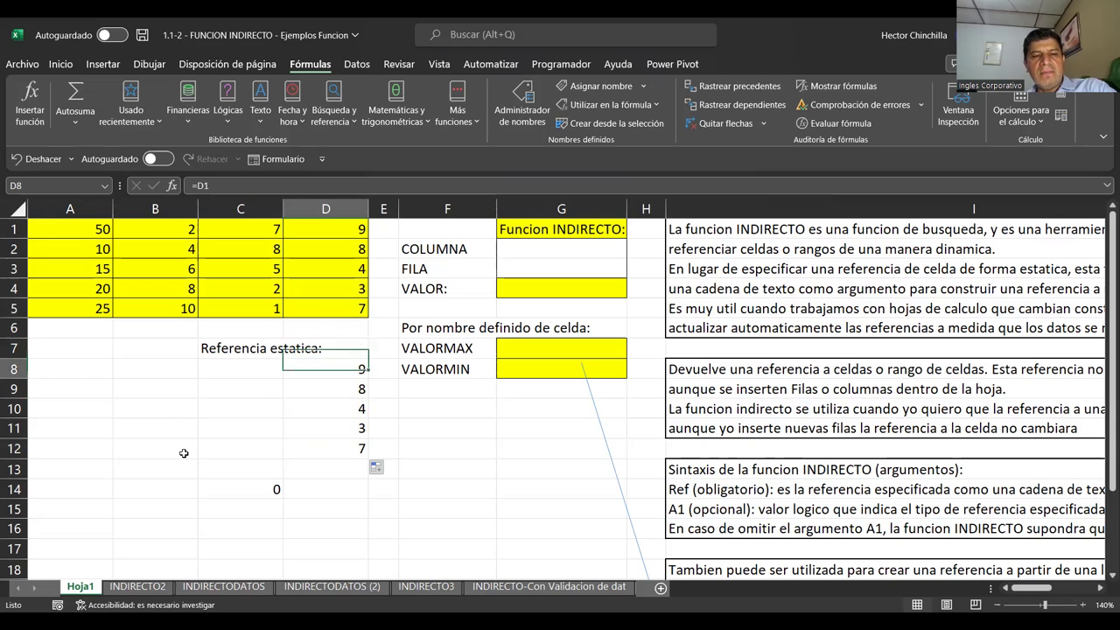
{"action": "key", "text": "Down"}
{"action": "key", "text": "Up"}
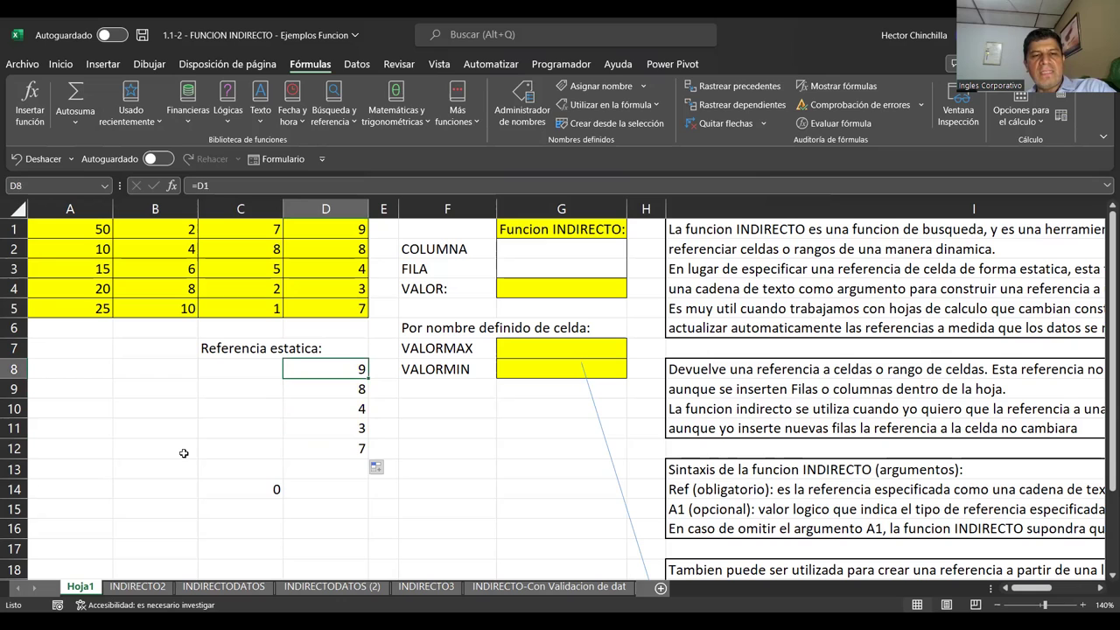
{"action": "key", "text": "Down"}
{"action": "key", "text": "Down"}
{"action": "key", "text": "Down"}
{"action": "key", "text": "Down"}
{"action": "key", "text": "Up"}
{"action": "key", "text": "Up"}
{"action": "key", "text": "Up"}
{"action": "key", "text": "Up"}
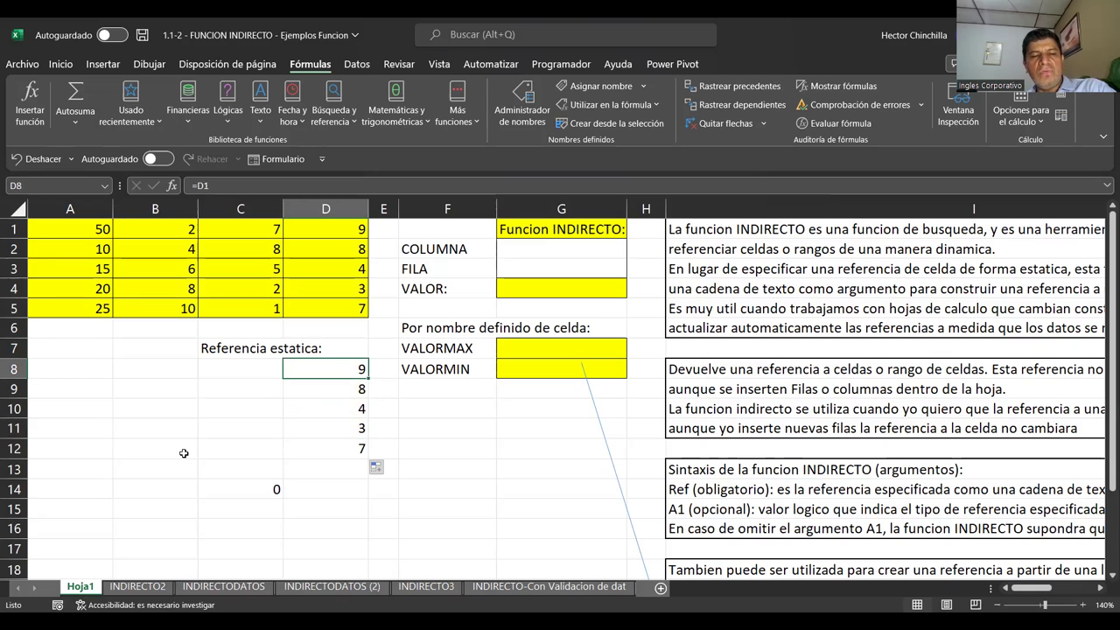
{"action": "key", "text": "Up"}
{"action": "key", "text": "Left"}
{"action": "key", "text": "Right"}
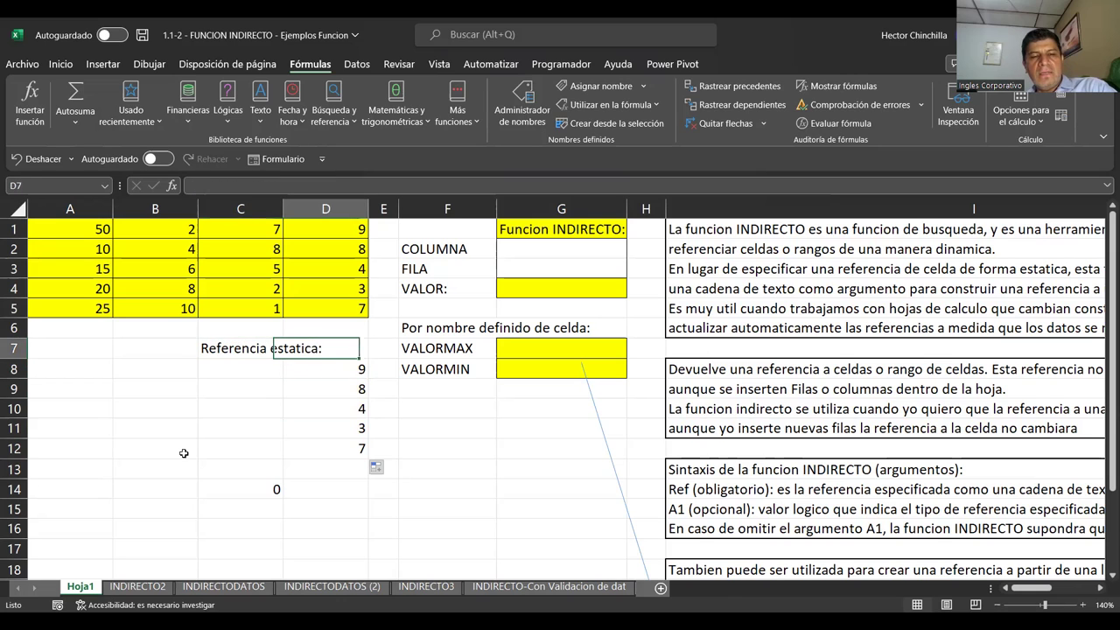
{"action": "key", "text": "Down"}
{"action": "key", "text": "Up"}
{"action": "key", "text": "Down"}
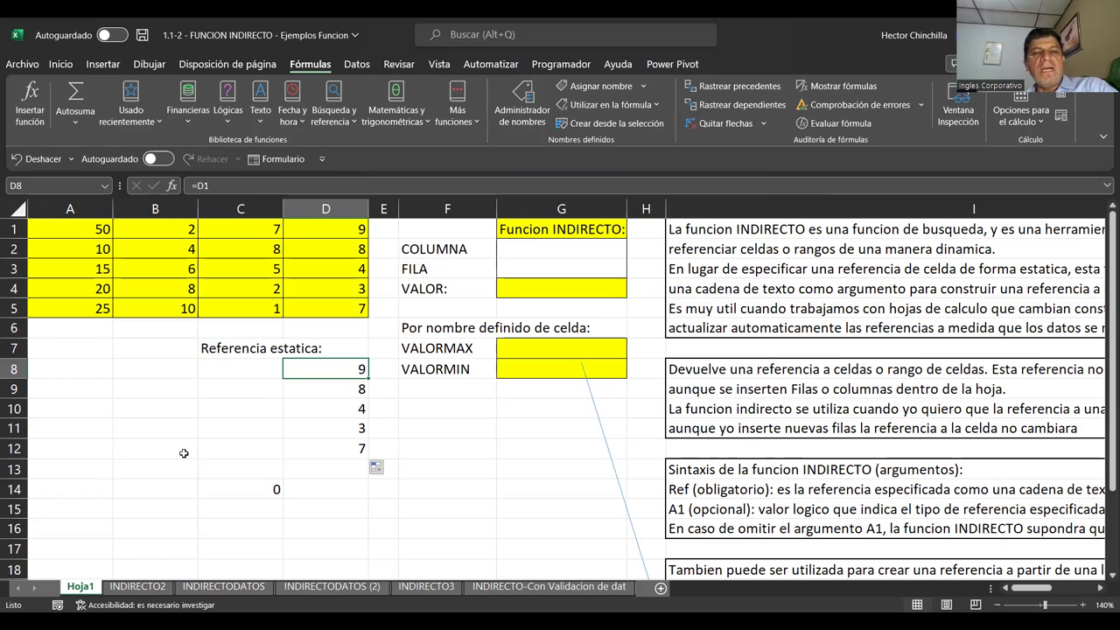
{"action": "key", "text": "Down"}
{"action": "key", "text": "Up"}
{"action": "key", "text": "Up"}
{"action": "key", "text": "Up"}
{"action": "key", "text": "Up"}
{"action": "key", "text": "Up"}
{"action": "key", "text": "Up"}
{"action": "key", "text": "Up"}
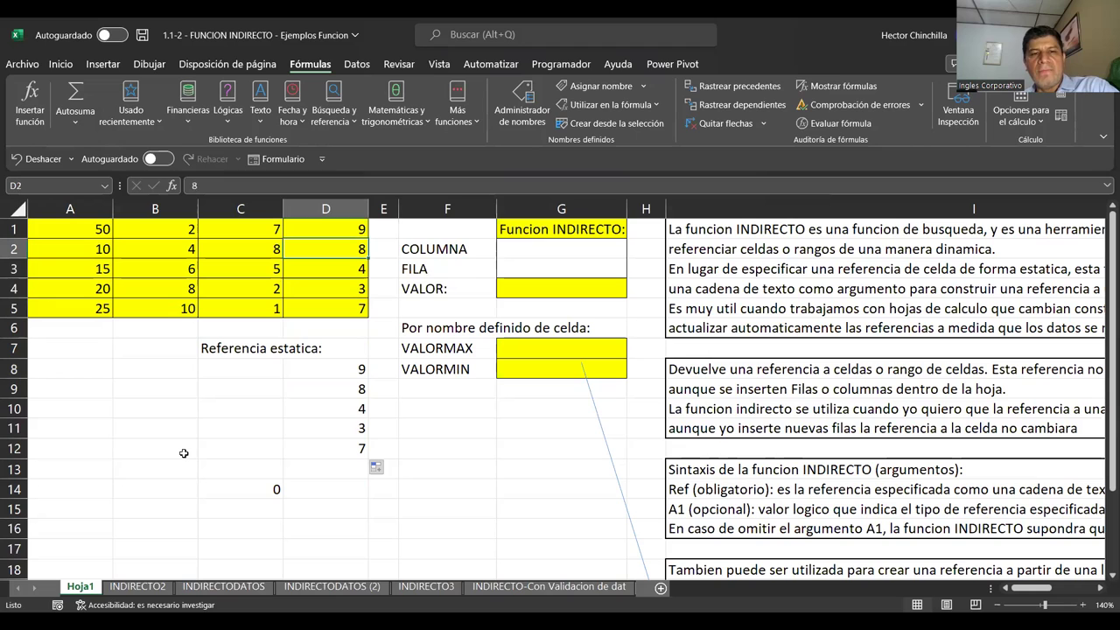
{"action": "key", "text": "Right"}
{"action": "key", "text": "Right"}
{"action": "key", "text": "Right"}
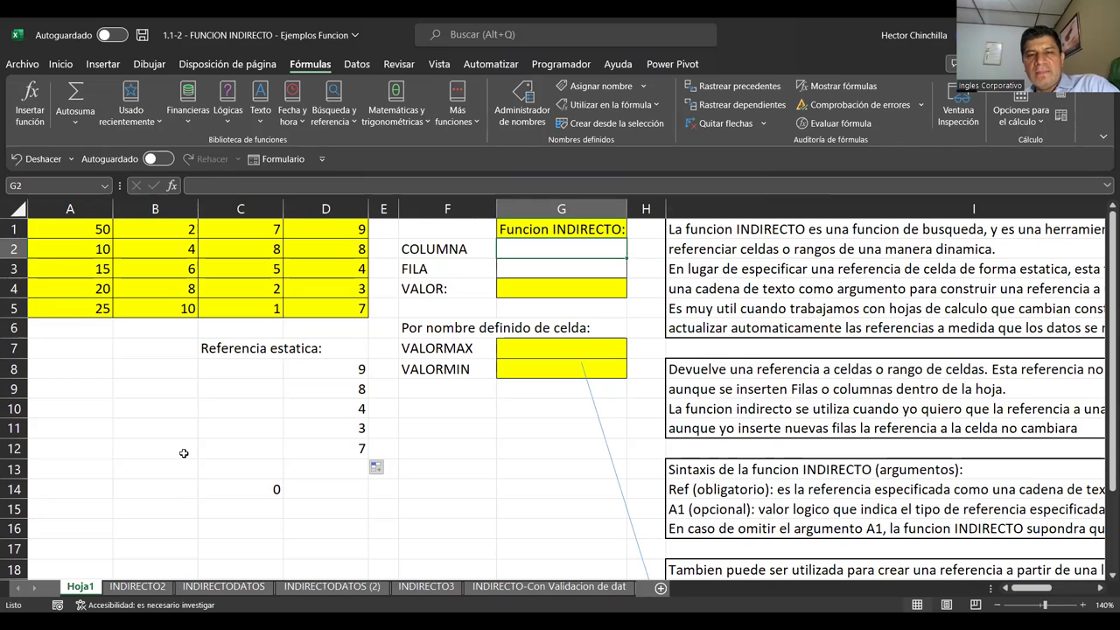
Start the G4 formula =INDIRECTO(G2&G3, joining COLUMNA G2 and FILA G3
{"action": "key", "text": "Down"}
{"action": "key", "text": "Down"}
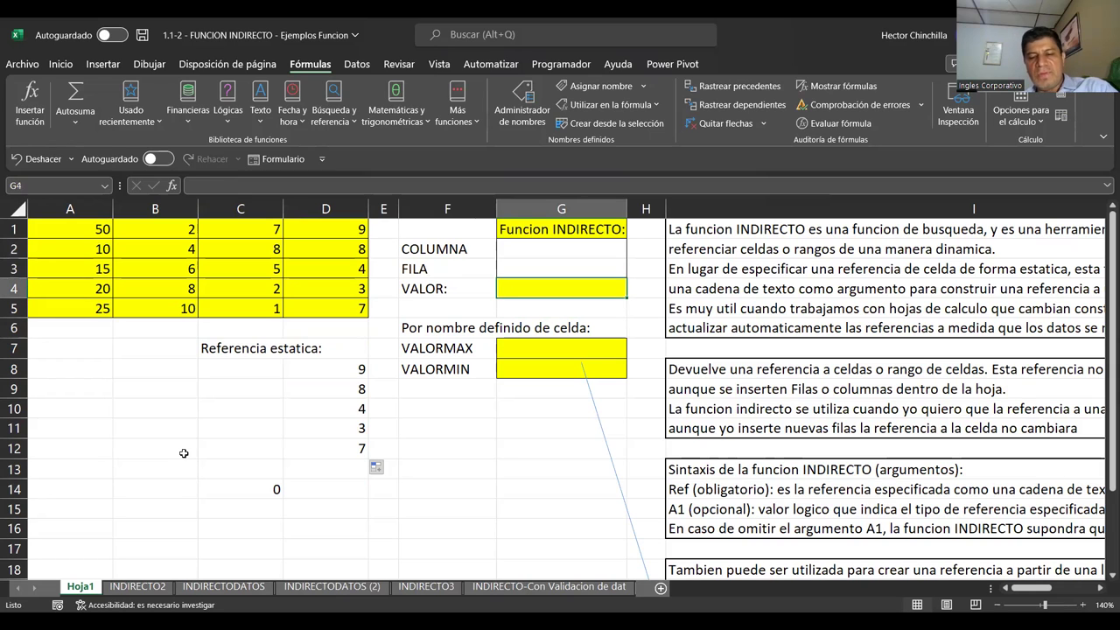
{"action": "type", "text": "="}
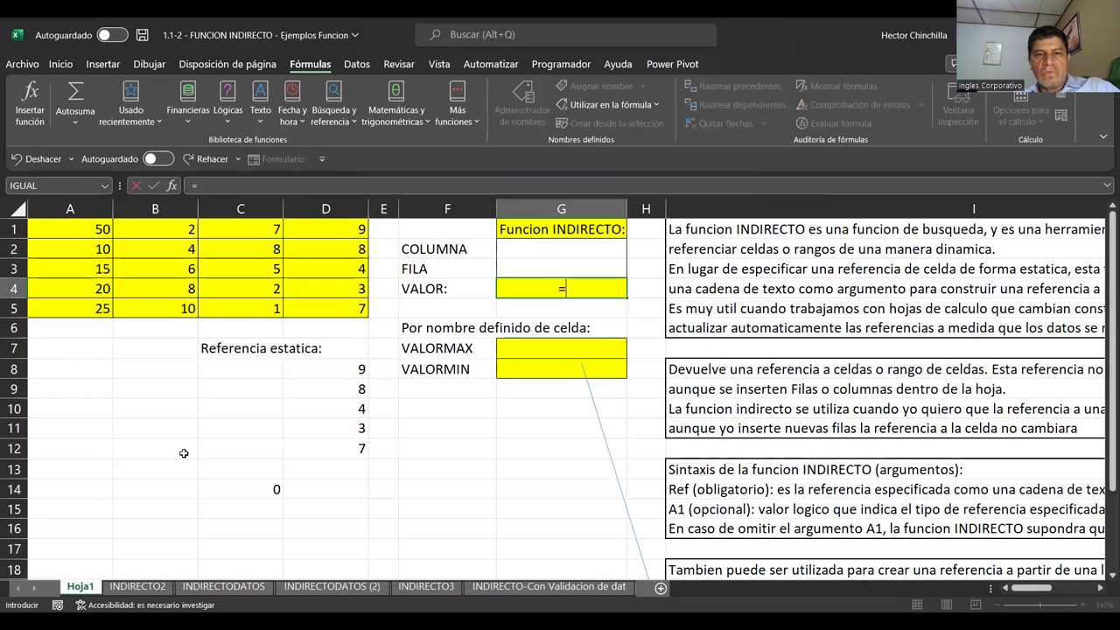
{"action": "type", "text": "INDIRECTO"}
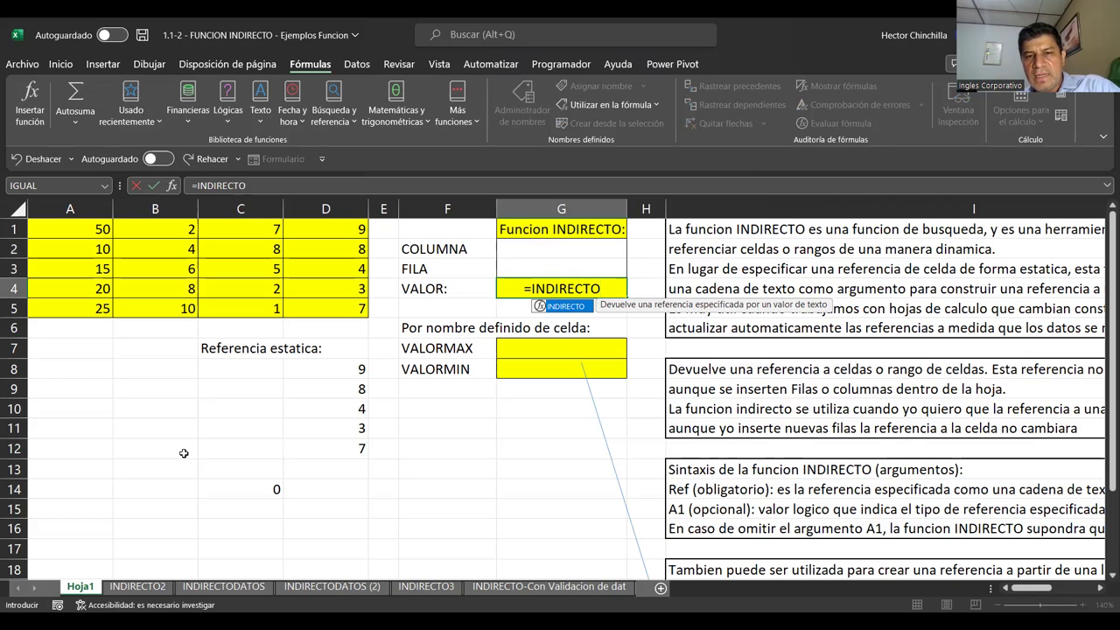
{"action": "type", "text": "("}
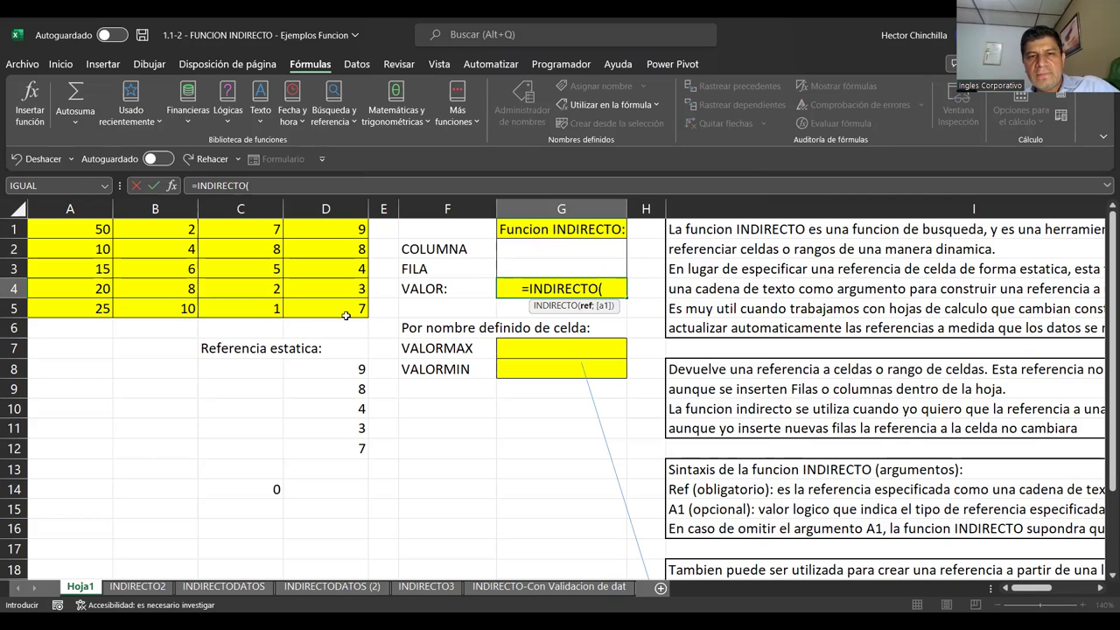
{"action": "left_click", "coordinate": [561, 246]}
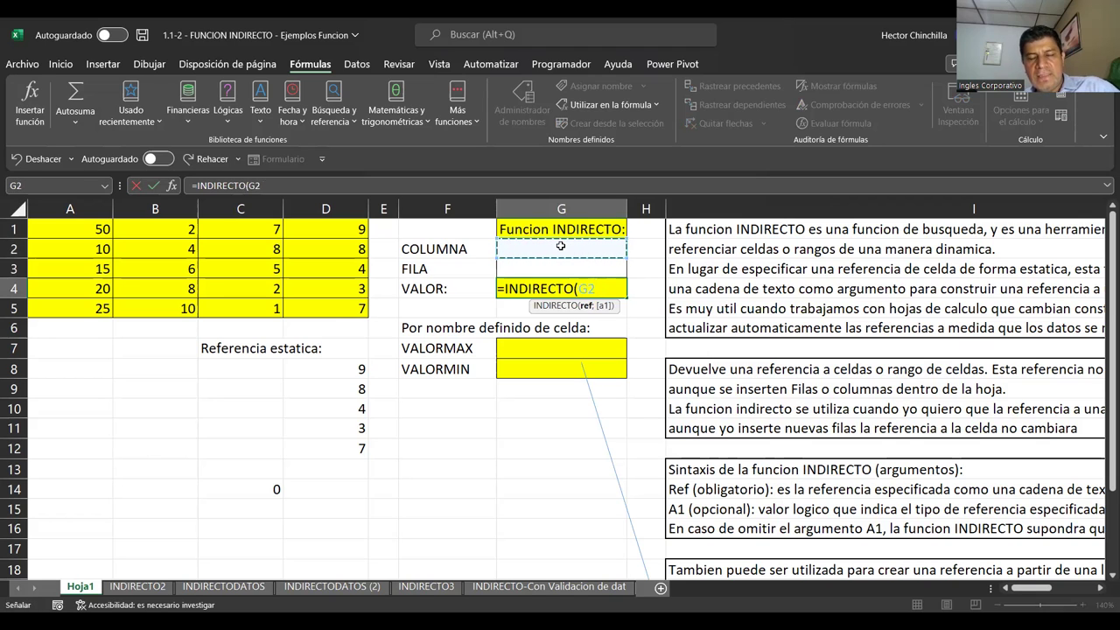
{"action": "type", "text": "&"}
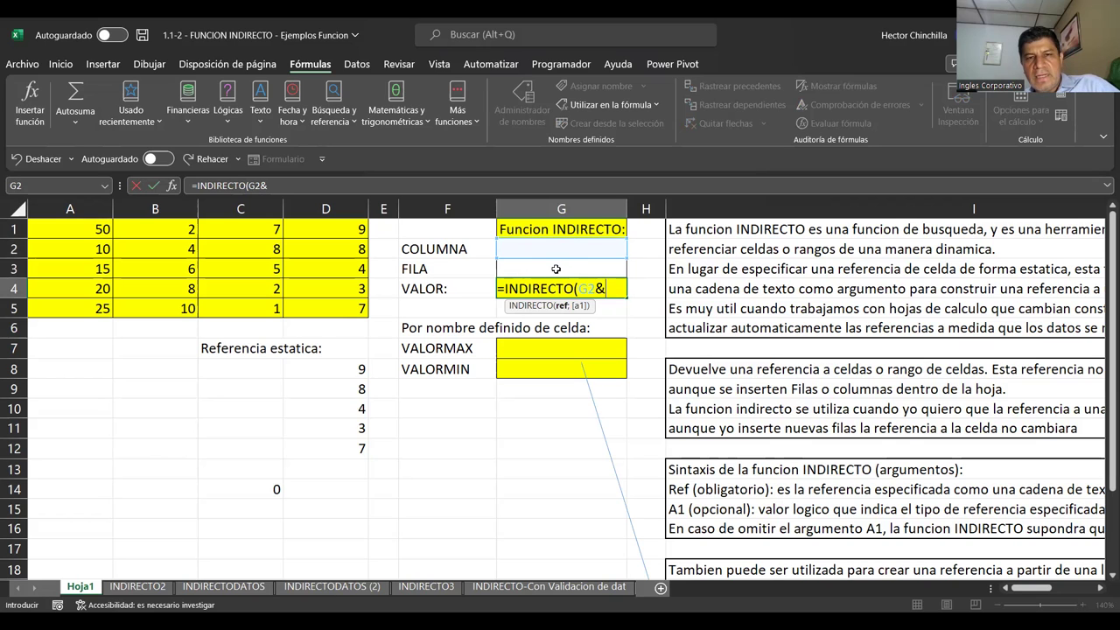
{"action": "left_click", "coordinate": [556, 269]}
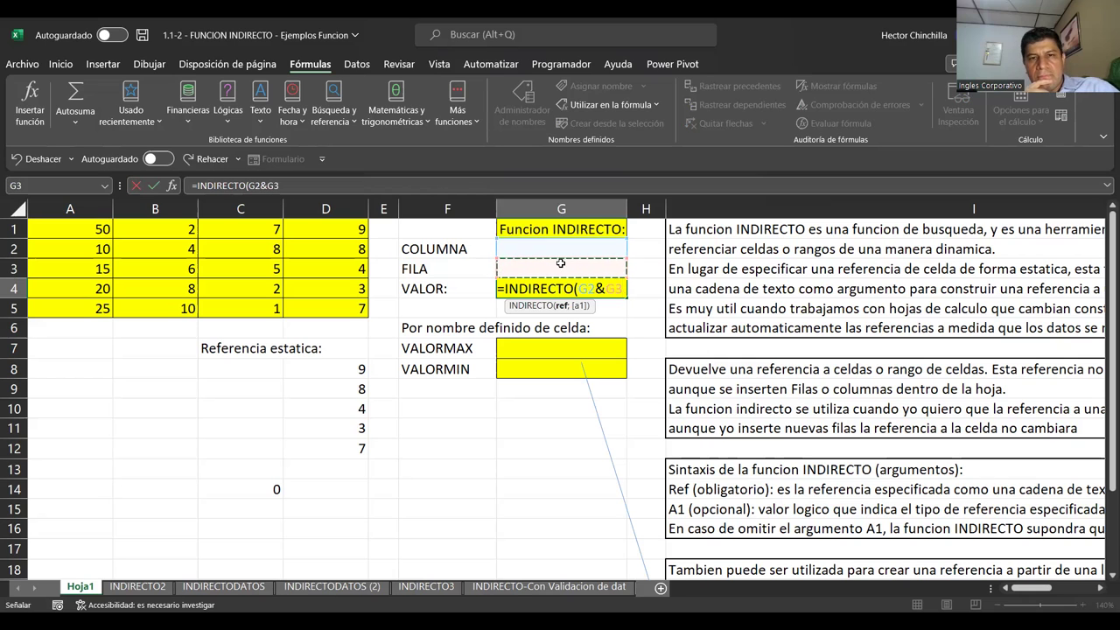
{"action": "left_click", "coordinate": [344, 193]}
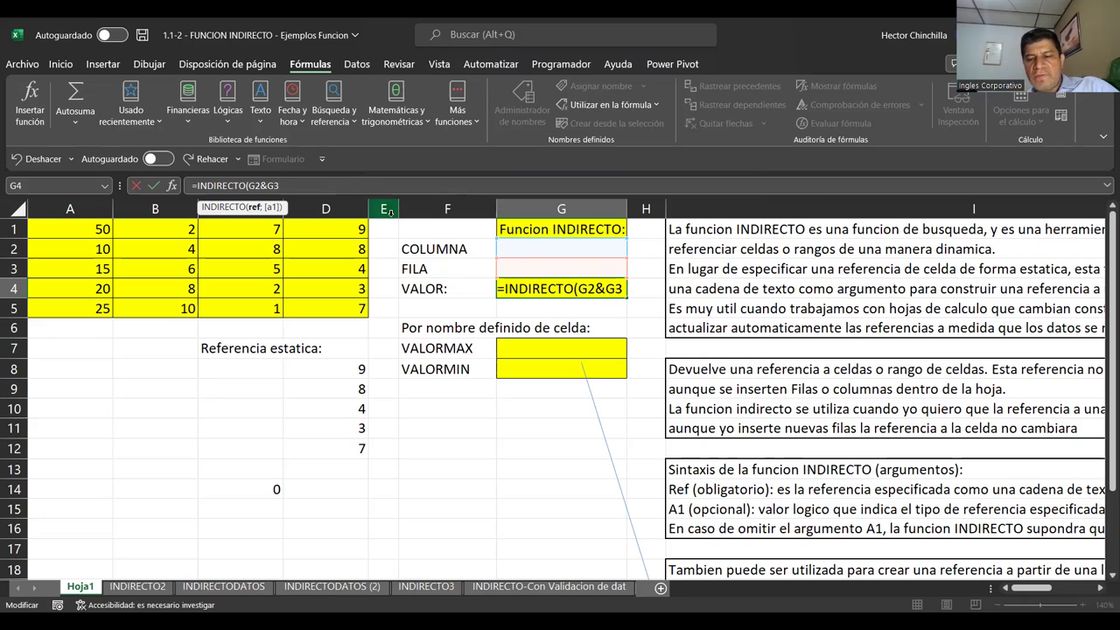
Close and commit =INDIRECTO(G2&G3) in G4, which shows #¡REF! with blank inputs
{"action": "type", "text": ")"}
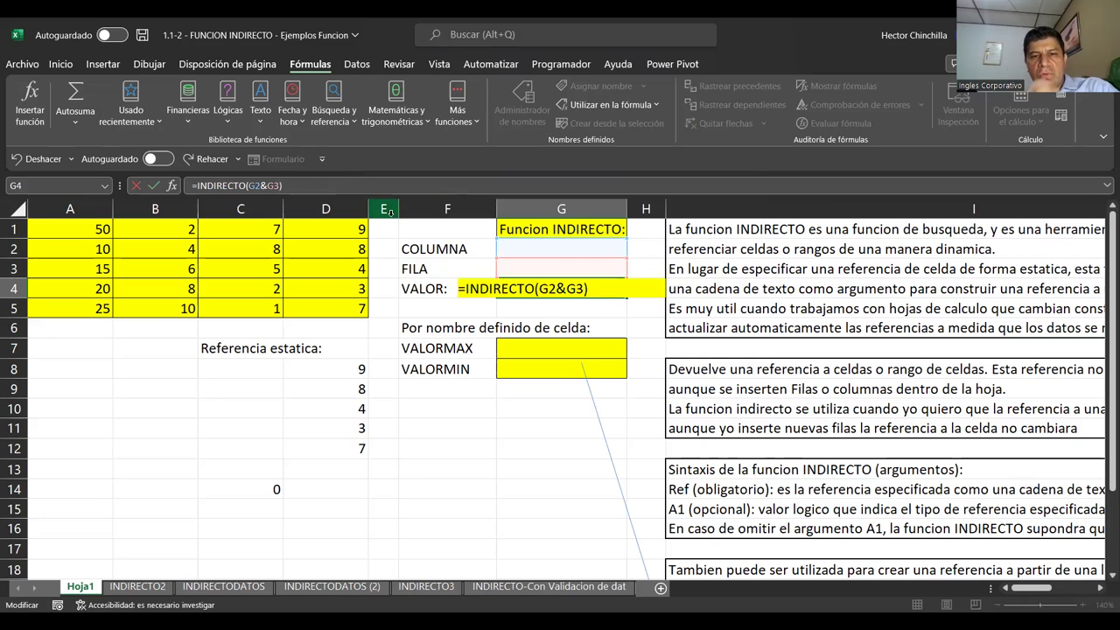
{"action": "key", "text": "Return"}
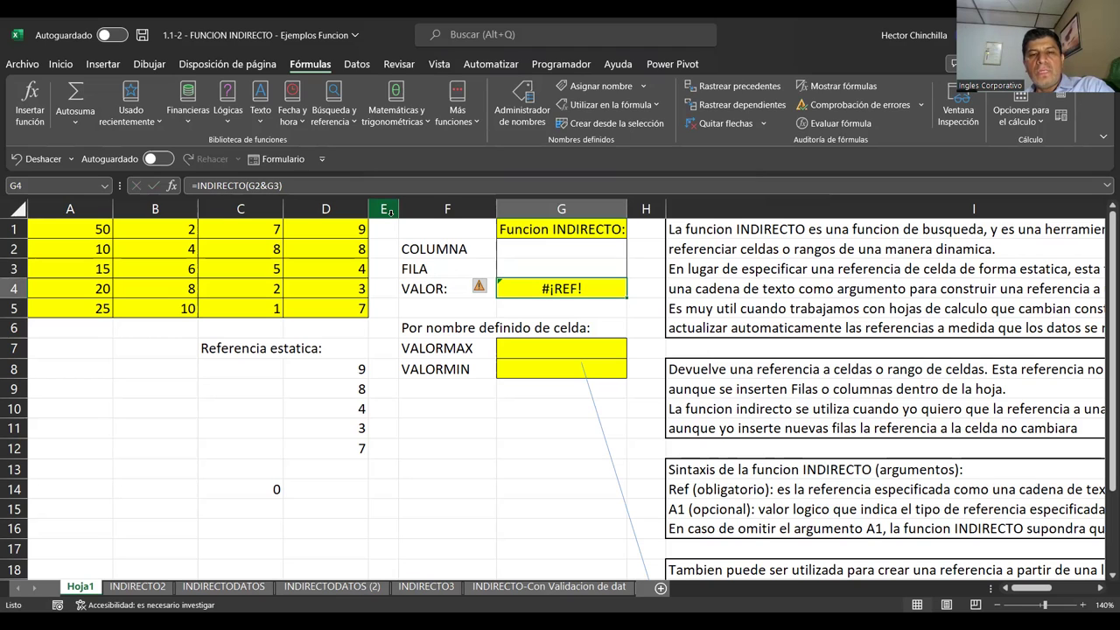
{"action": "key", "text": "Up"}
{"action": "key", "text": "Up"}
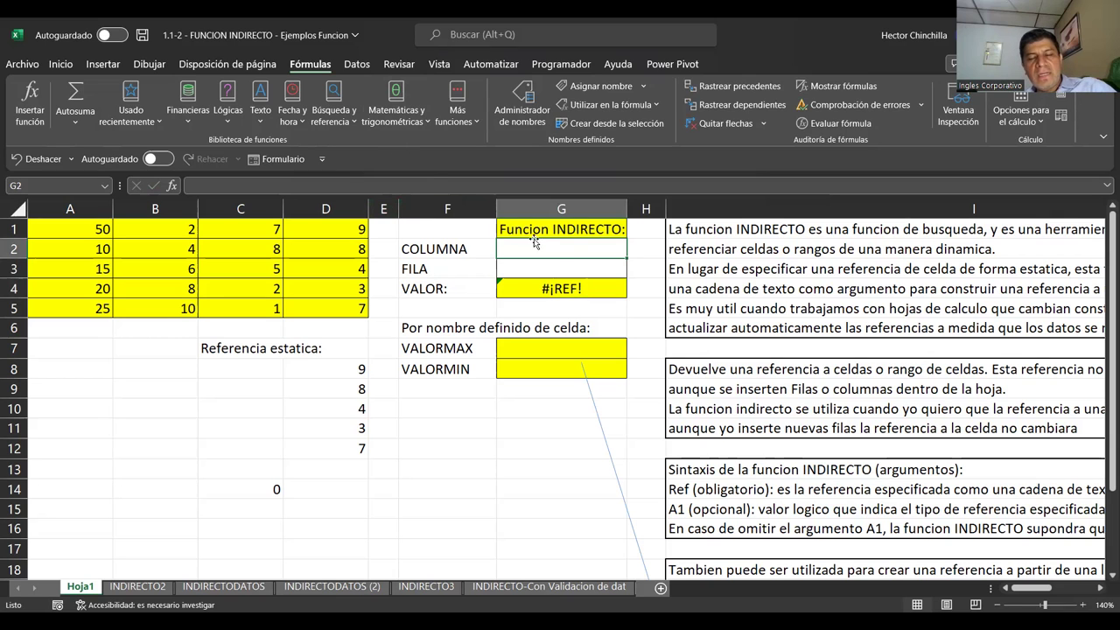
{"action": "left_click", "coordinate": [557, 288]}
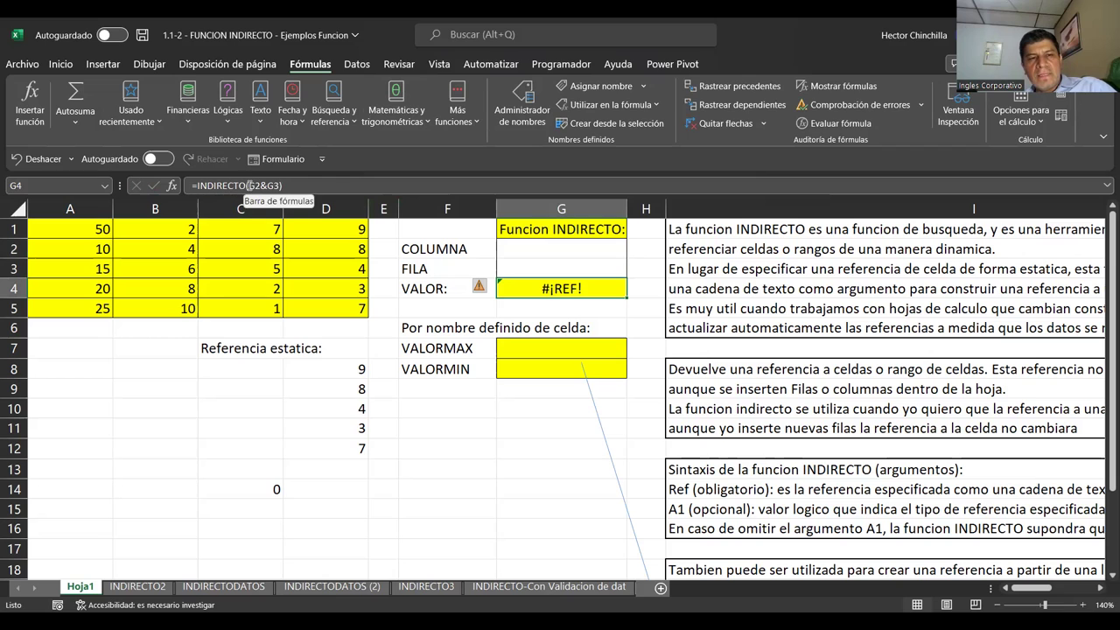
{"action": "left_click", "coordinate": [531, 250]}
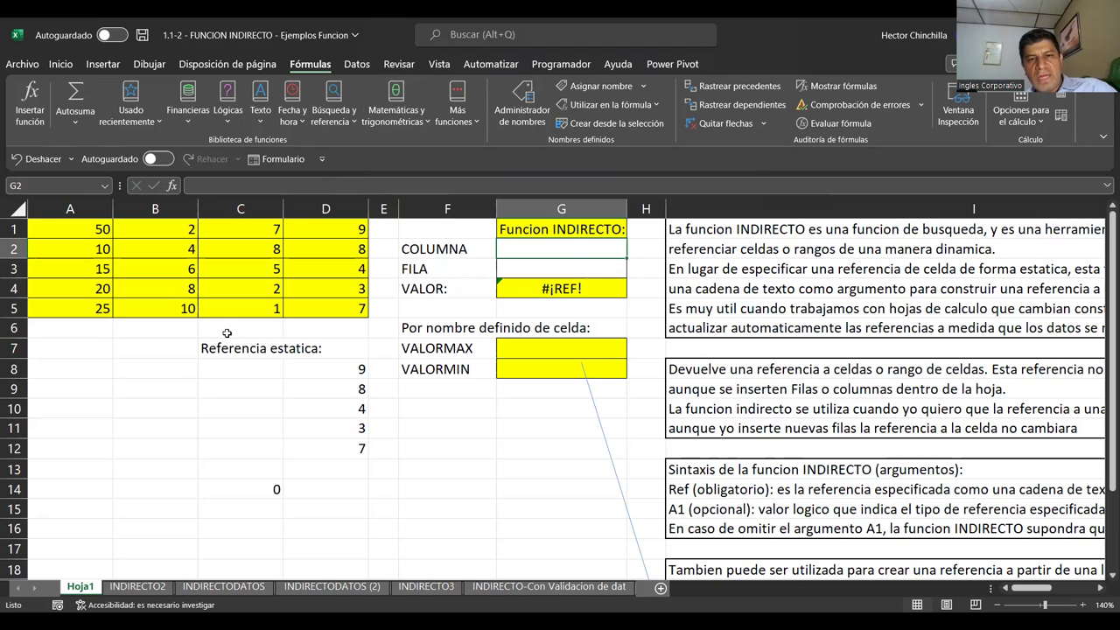
Enter D in COLUMNA (G2) and 4 in FILA (G3), making VALOR show 3
{"action": "type", "text": "D"}
{"action": "key", "text": "Return"}
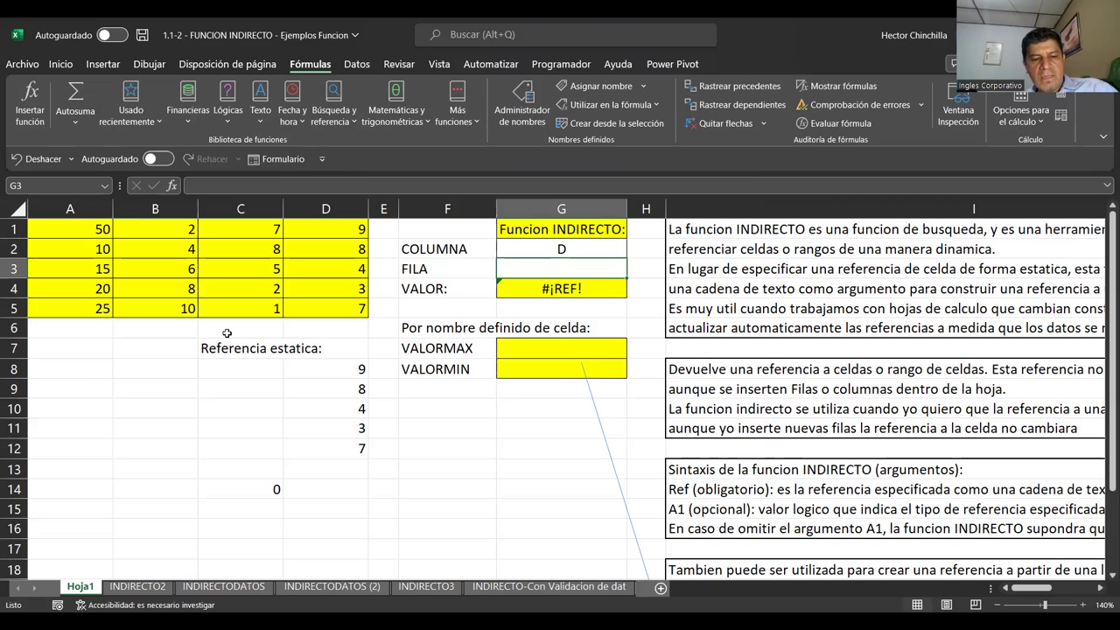
{"action": "type", "text": "4"}
{"action": "key", "text": "Return"}
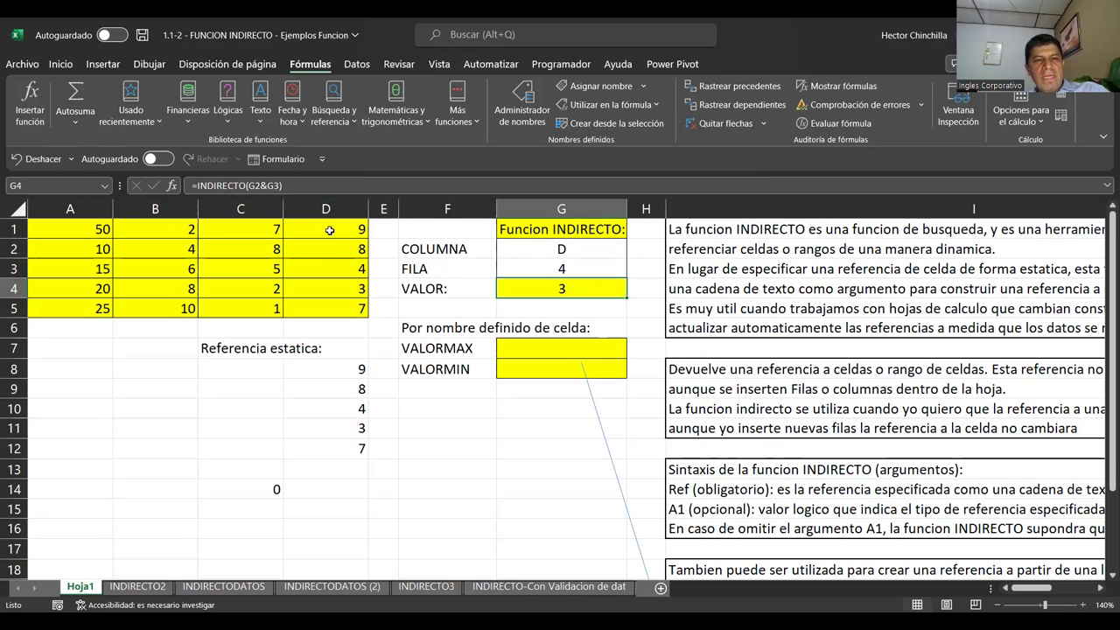
{"action": "left_click", "coordinate": [338, 289]}
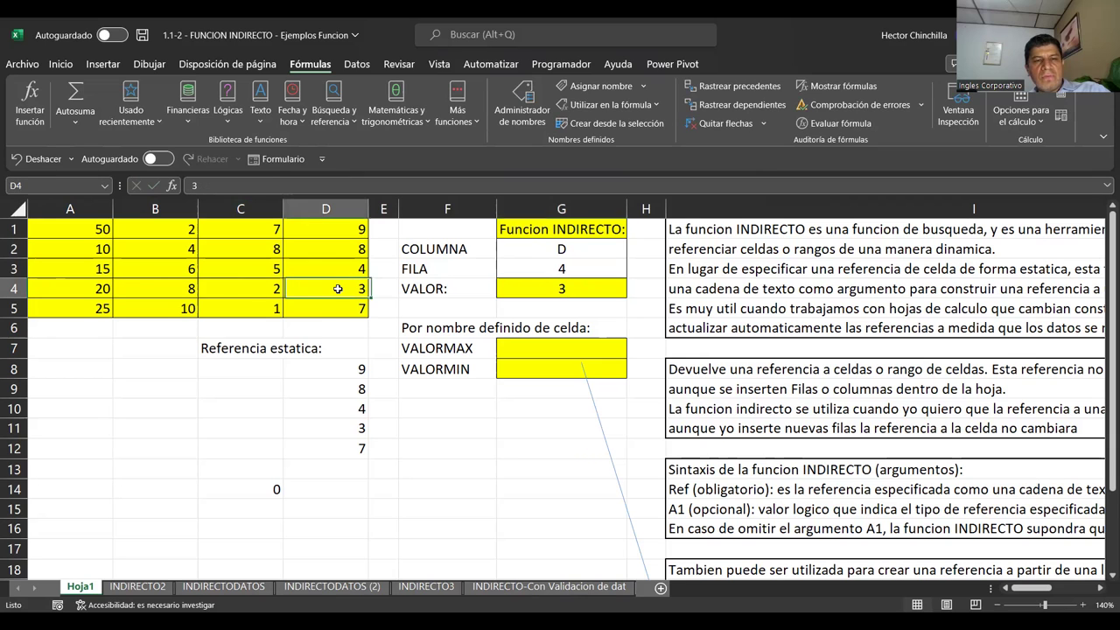
{"action": "left_click", "coordinate": [521, 289]}
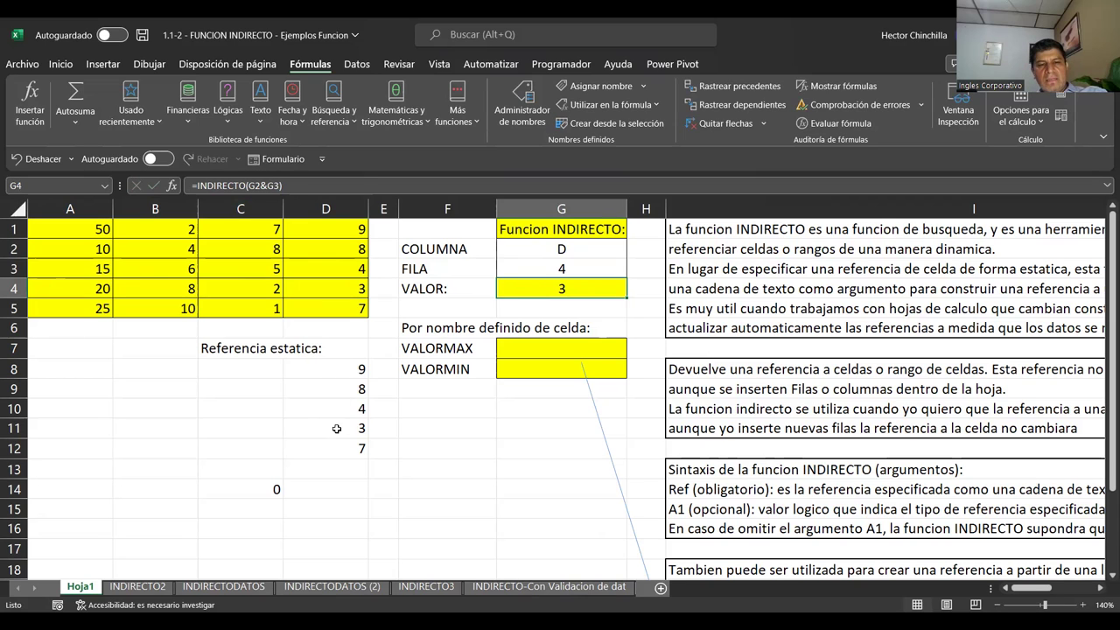
{"action": "left_click", "coordinate": [336, 429]}
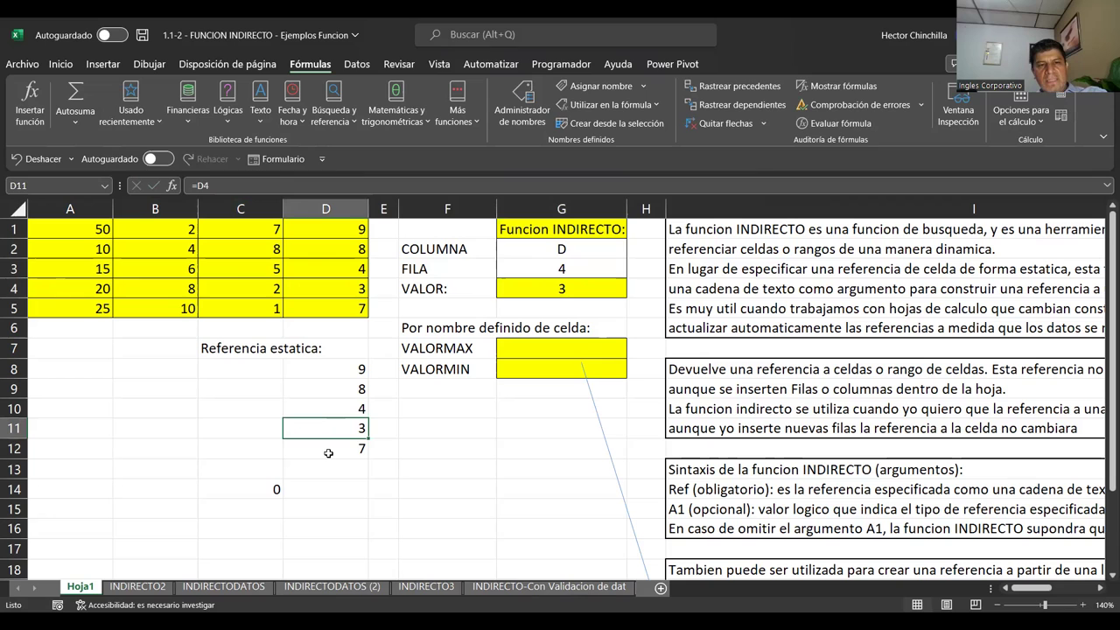
{"action": "left_click", "coordinate": [550, 289]}
{"action": "left_click", "coordinate": [343, 426]}
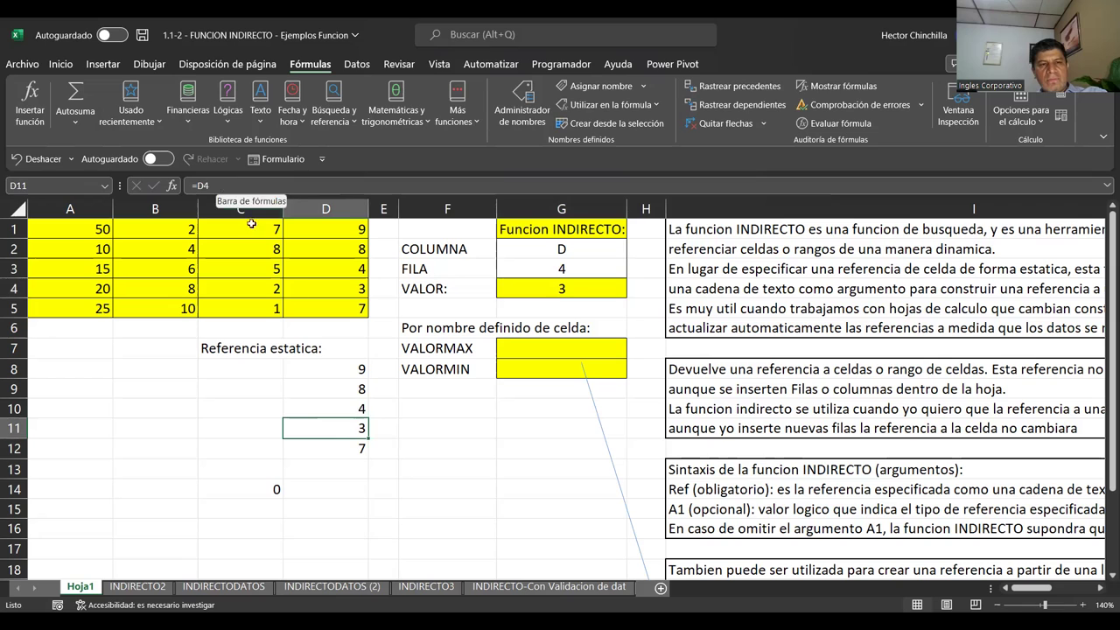
{"action": "left_click", "coordinate": [539, 287]}
{"action": "left_click", "coordinate": [334, 426]}
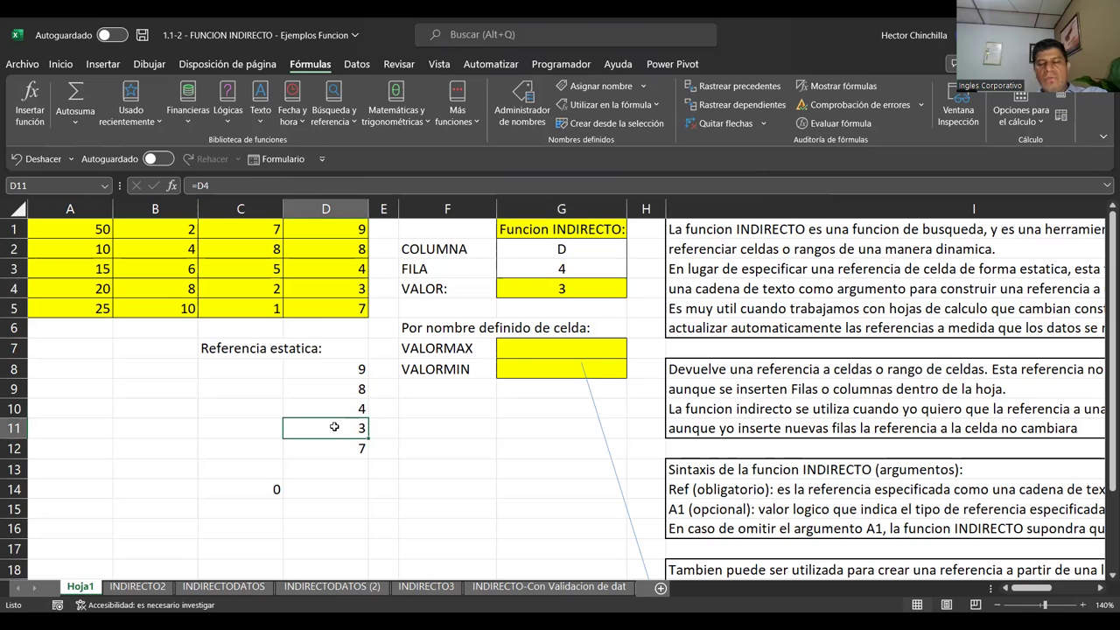
{"action": "left_click", "coordinate": [540, 289]}
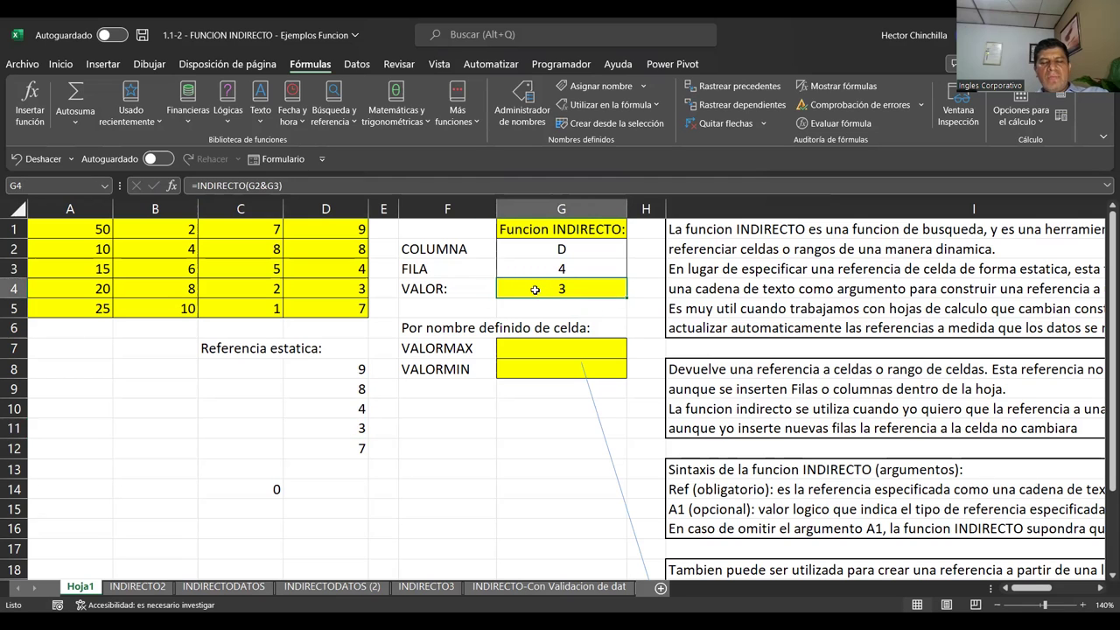
{"action": "left_click", "coordinate": [359, 432]}
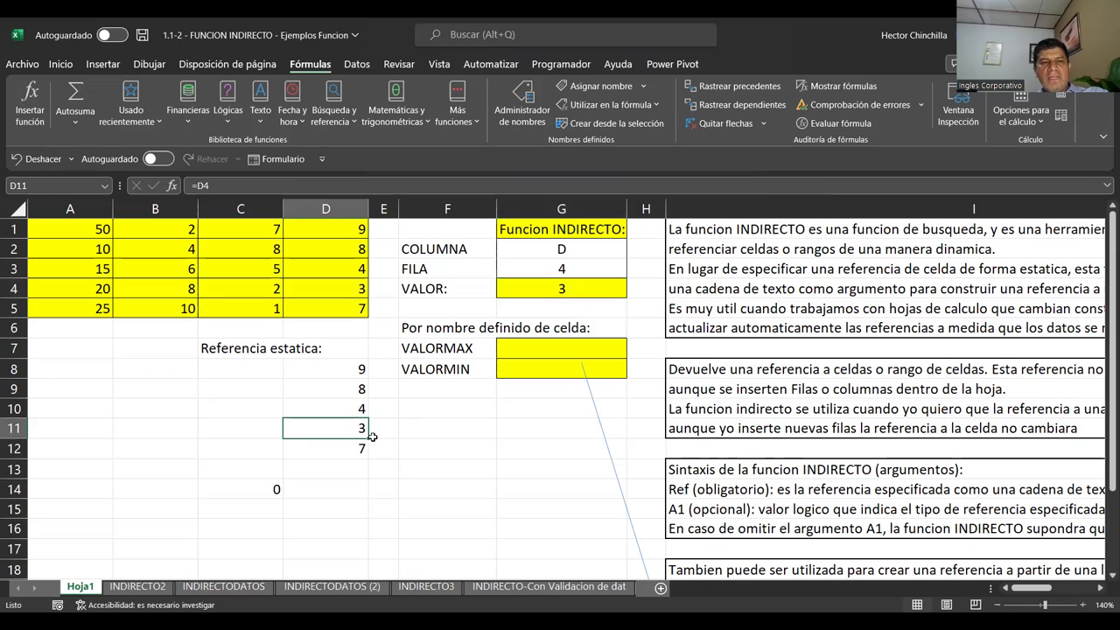
{"action": "left_click", "coordinate": [541, 292]}
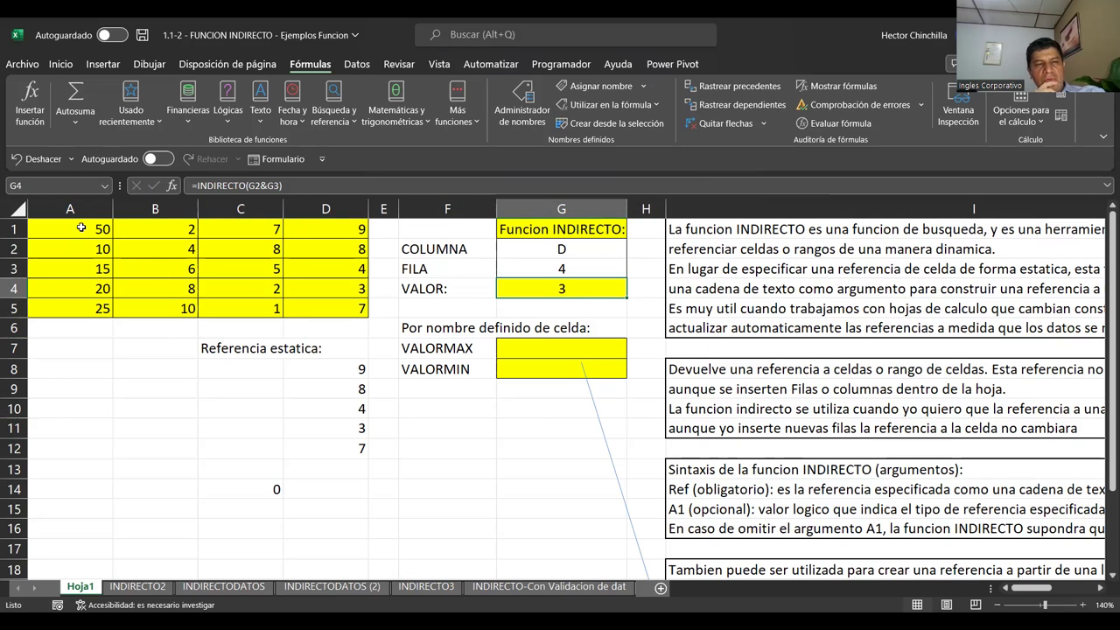
{"action": "left_click_drag", "start_coordinate": [82, 227], "coordinate": [308, 228]}
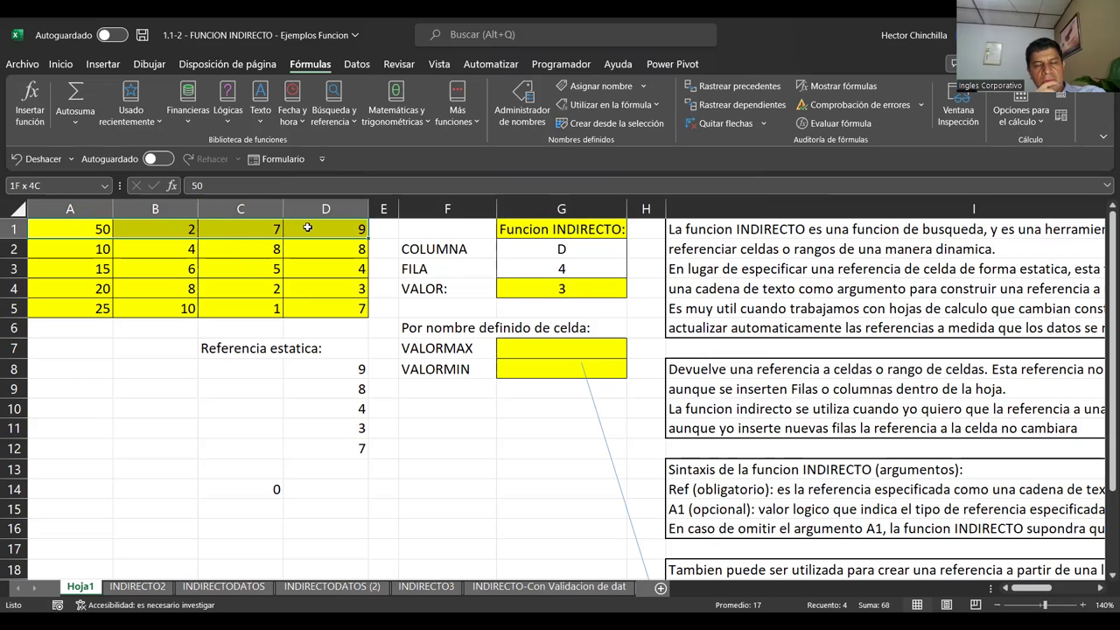
{"action": "left_click", "coordinate": [516, 268]}
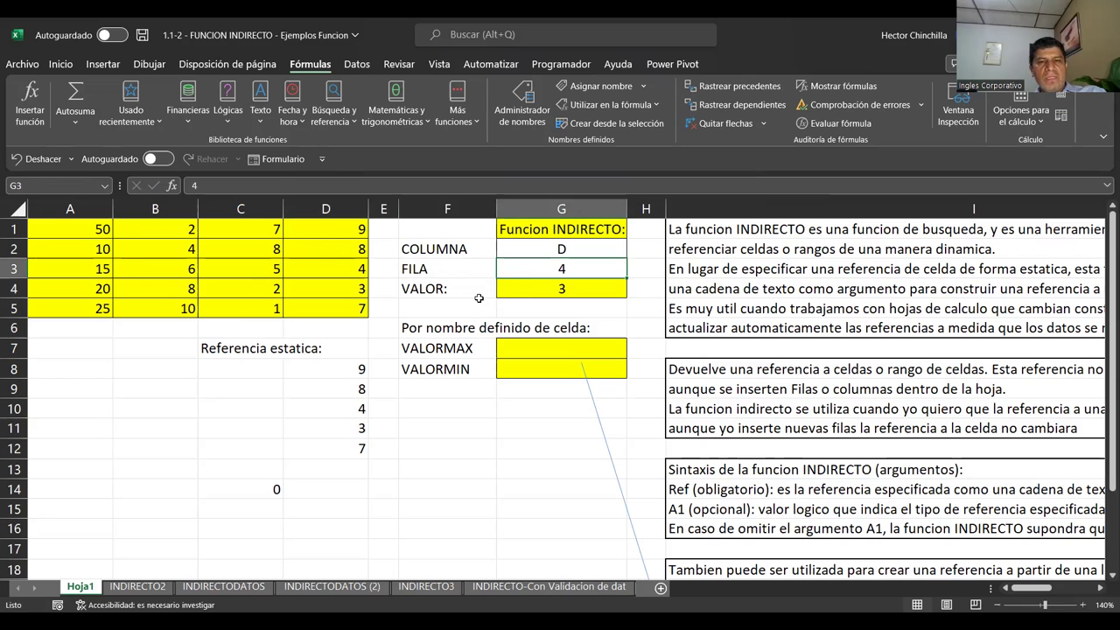
{"action": "left_click", "coordinate": [544, 248]}
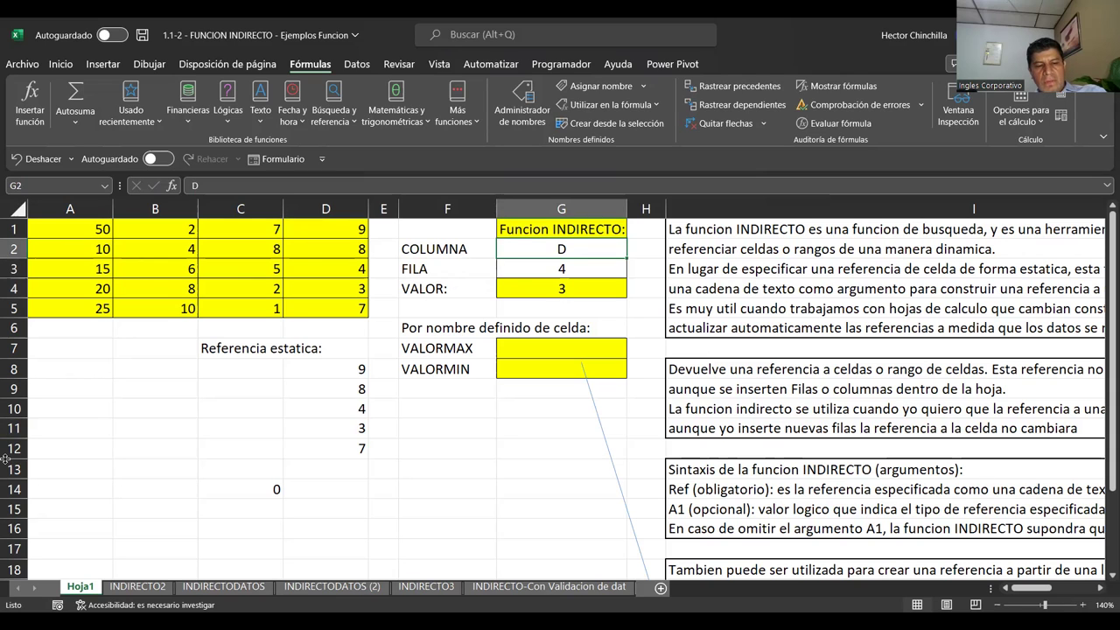
{"action": "key", "text": "Down"}
{"action": "type", "text": "2"}
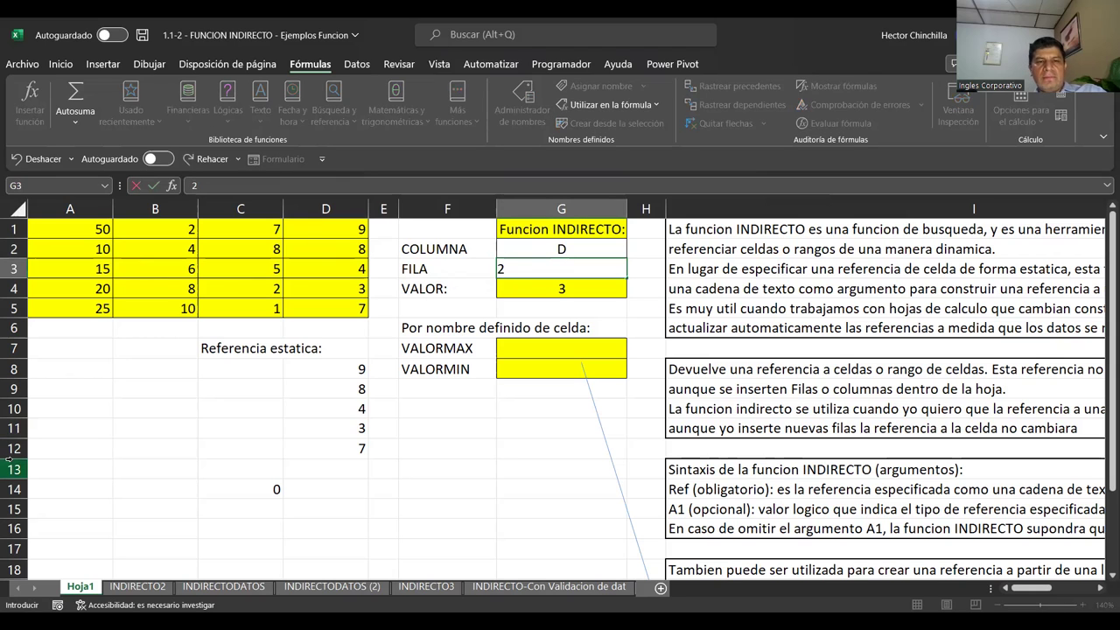
{"action": "key", "text": "Return"}
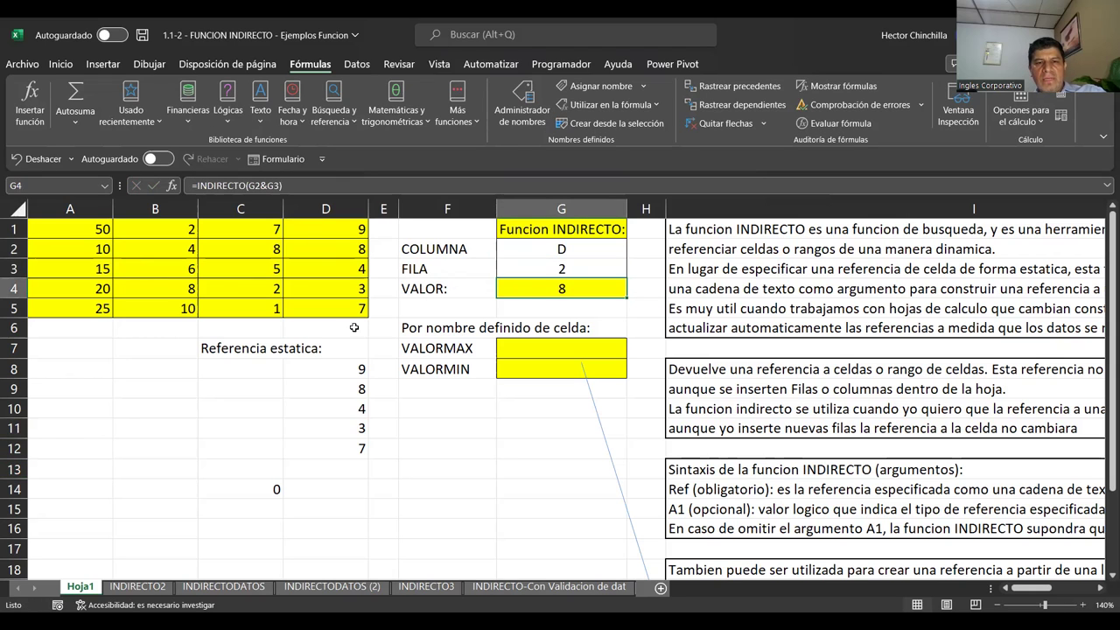
{"action": "left_click", "coordinate": [342, 252]}
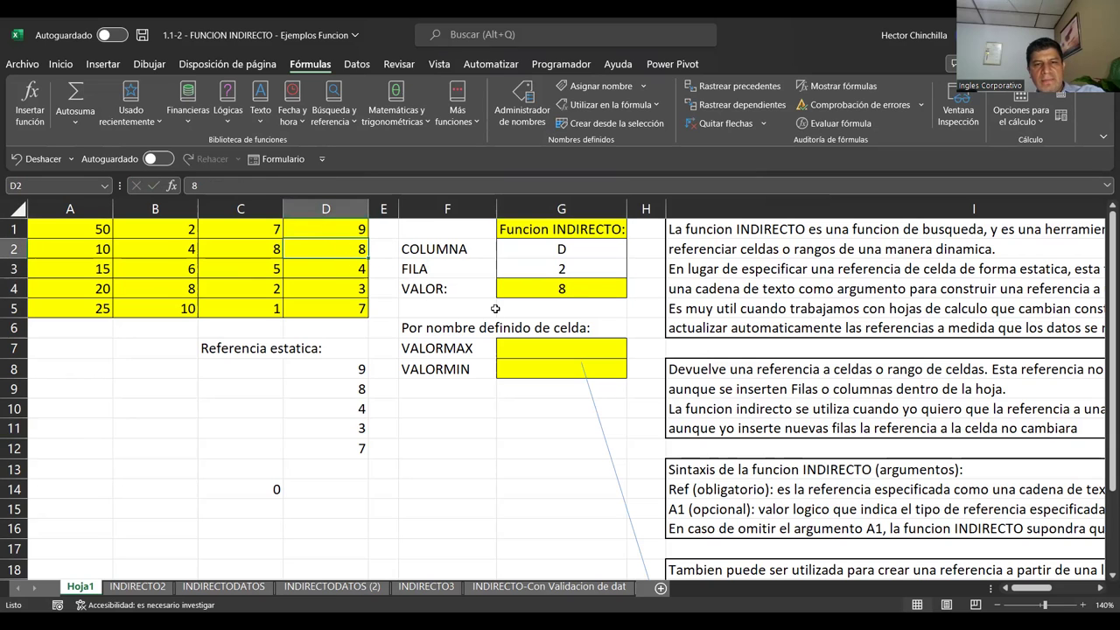
{"action": "left_click", "coordinate": [523, 290]}
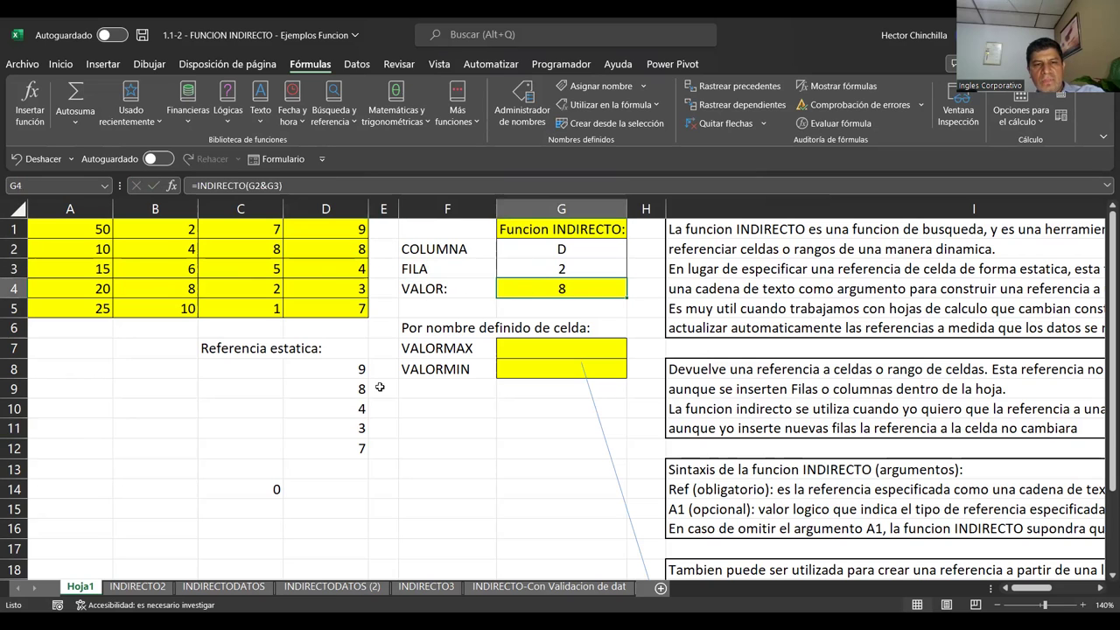
{"action": "left_click", "coordinate": [331, 390]}
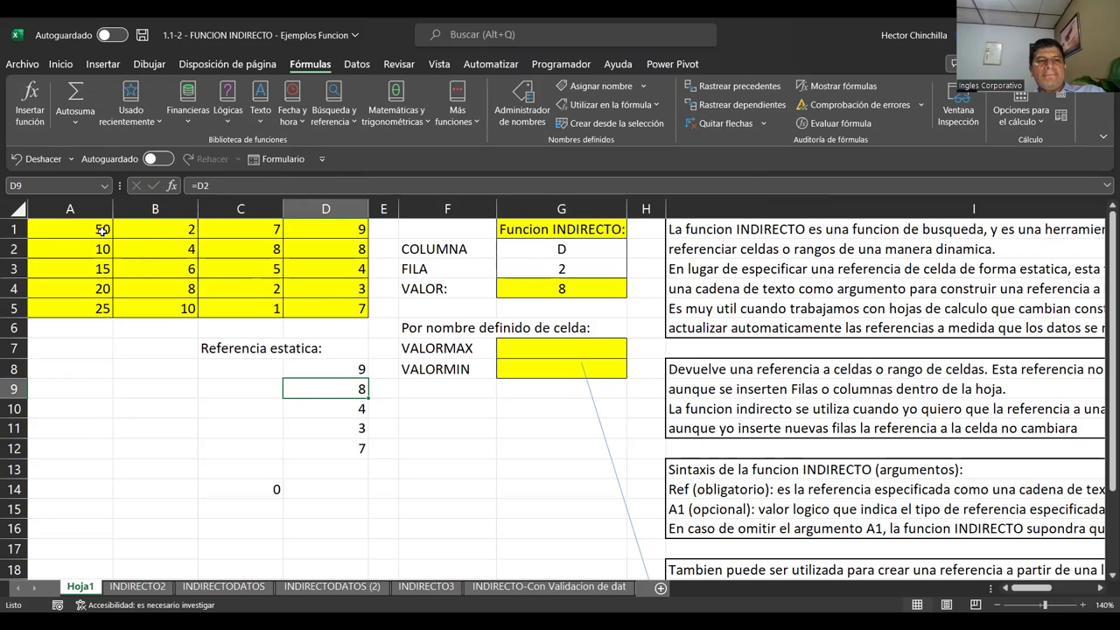
{"action": "mouse_move", "coordinate": [102, 229]}
{"action": "left_mouse_down"}
{"action": "mouse_move", "coordinate": [177, 228]}
{"action": "mouse_move", "coordinate": [299, 249]}
{"action": "left_mouse_up"}
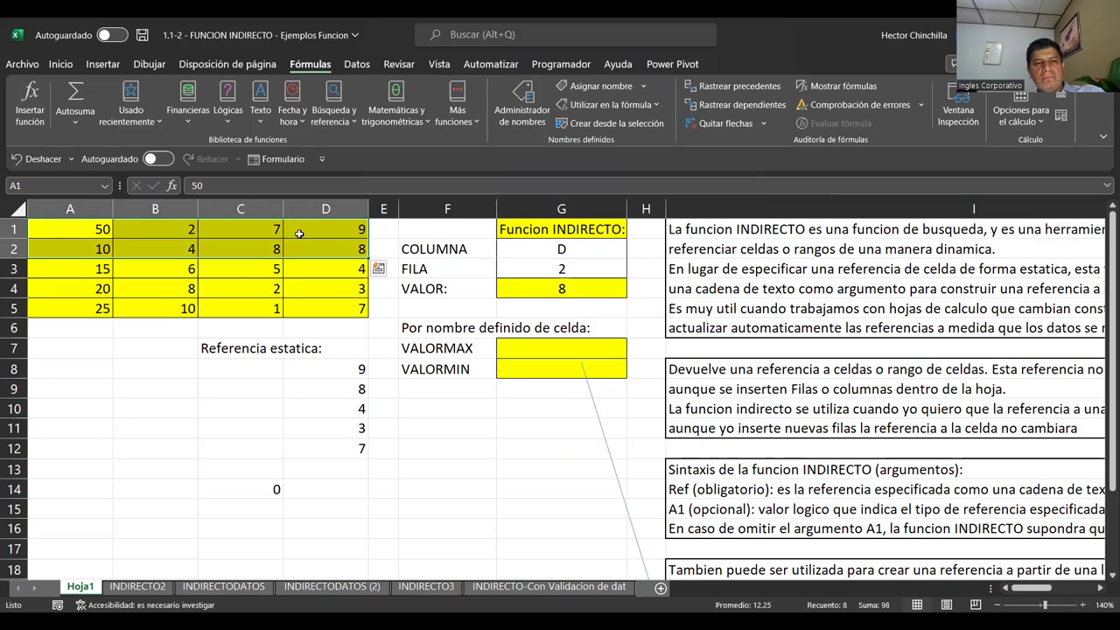
Insert two rows of cells above the number grid, shifting the grid down
{"action": "right_click", "coordinate": [299, 234]}
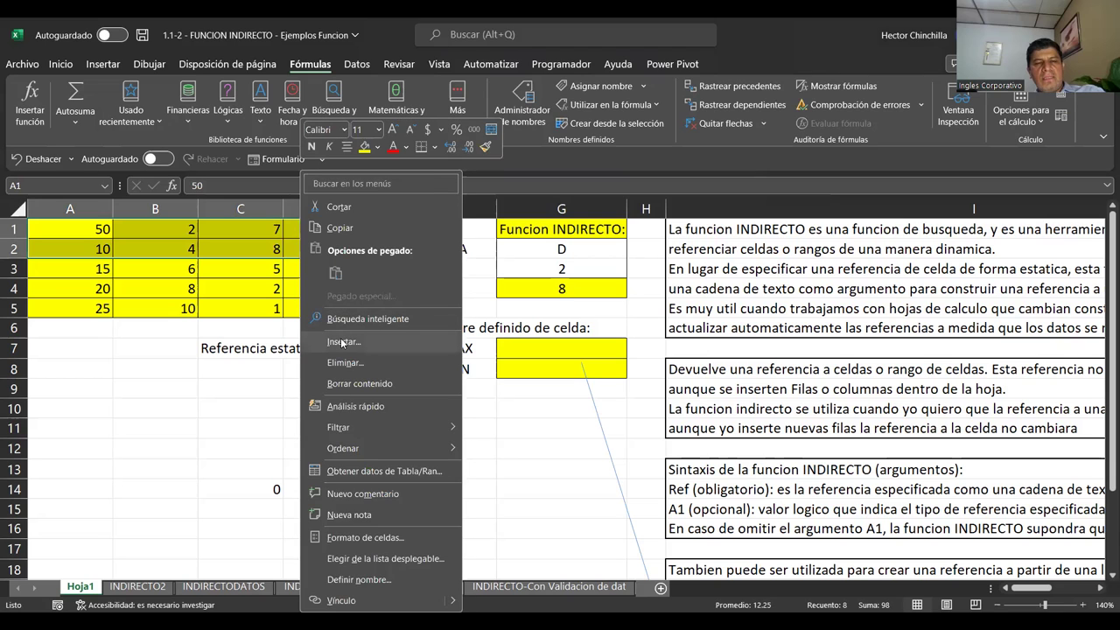
{"action": "left_click", "coordinate": [342, 342]}
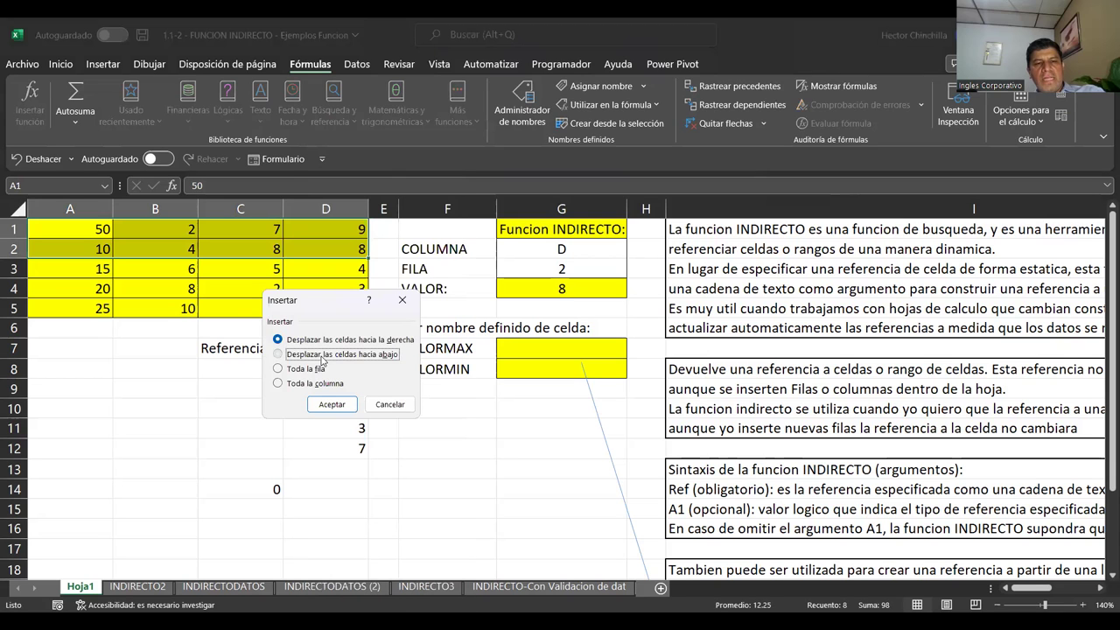
{"action": "left_click", "coordinate": [321, 411]}
{"action": "left_click", "coordinate": [200, 447]}
Compare the static references, now pointing to D4's value 8, with INDIRECTO's result of 0 and the empty D2
{"action": "key", "text": "Up"}
{"action": "key", "text": "Up"}
{"action": "key", "text": "Up"}
{"action": "key", "text": "Right"}
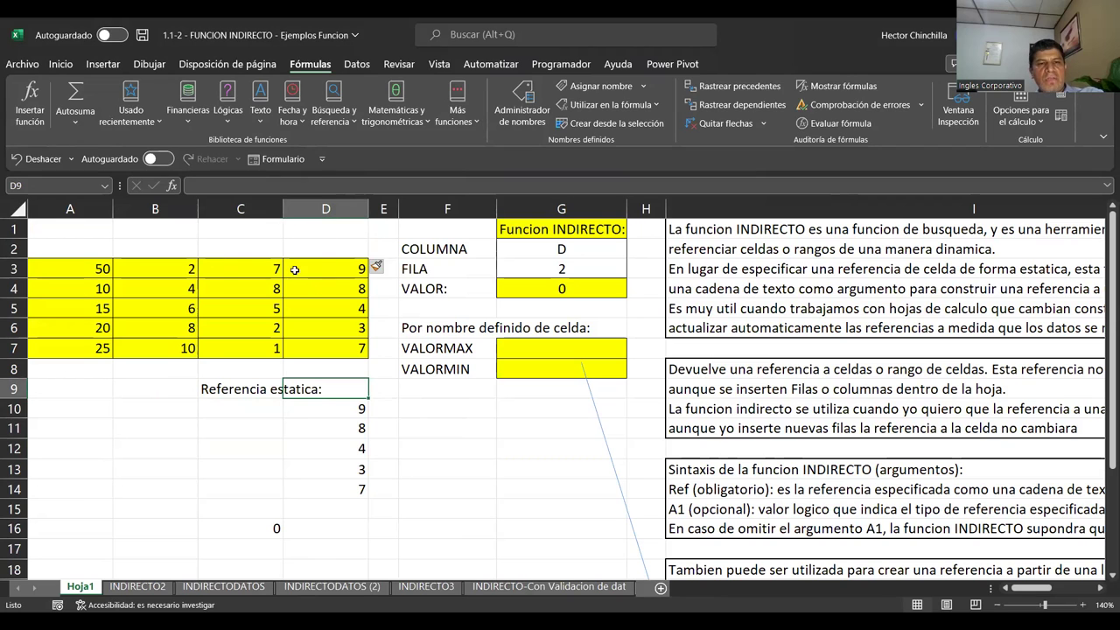
{"action": "left_click", "coordinate": [313, 289]}
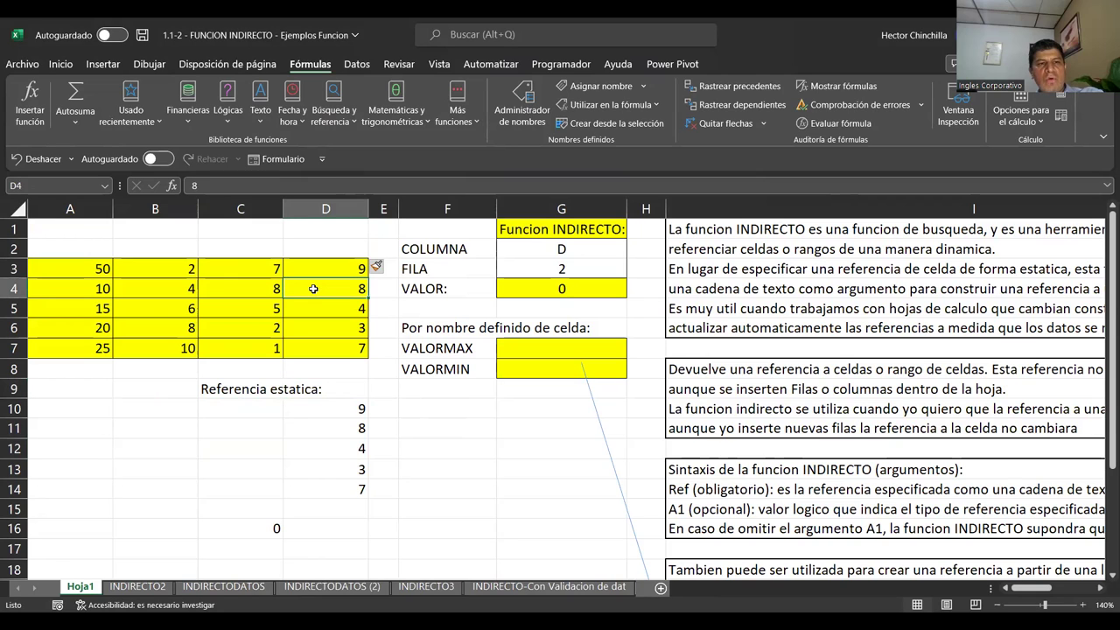
{"action": "left_click", "coordinate": [333, 429]}
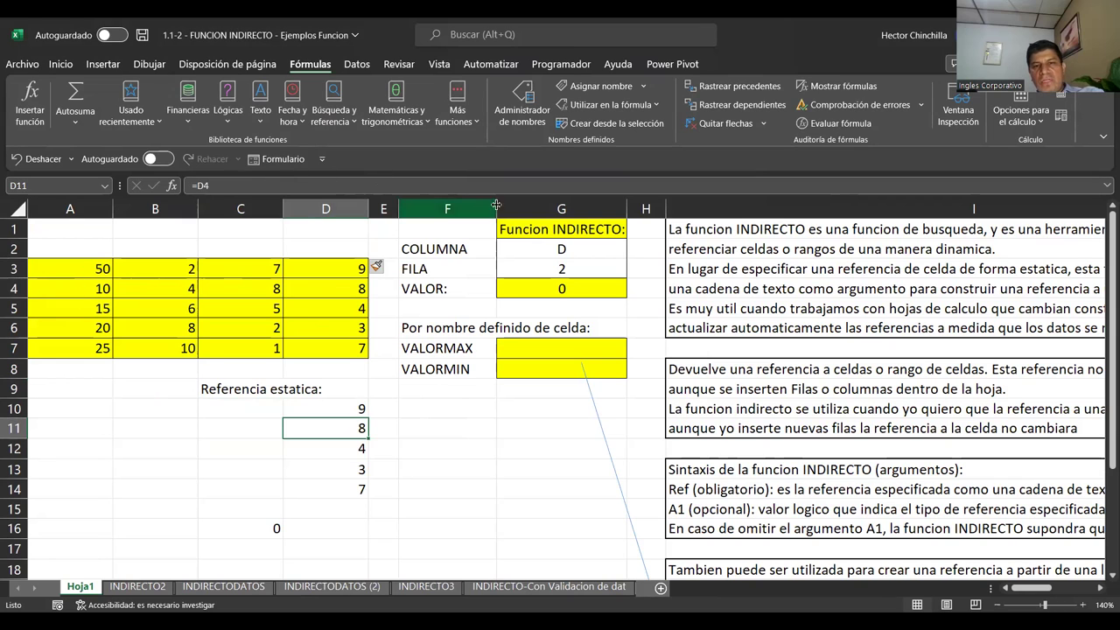
{"action": "left_click", "coordinate": [549, 286]}
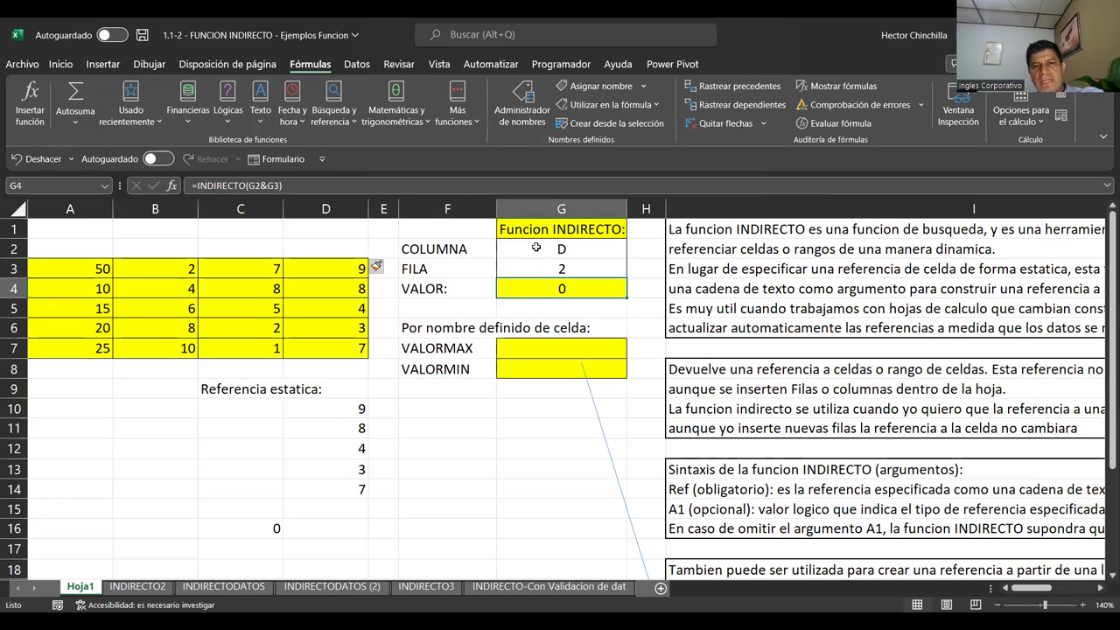
{"action": "left_click", "coordinate": [318, 252]}
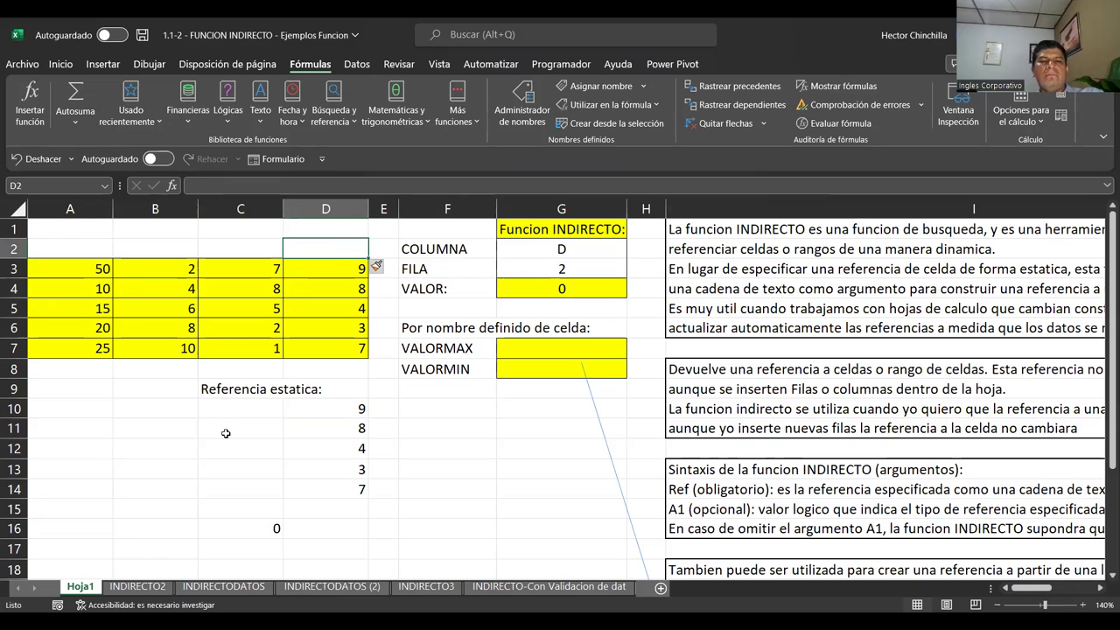
{"action": "left_click", "coordinate": [523, 294]}
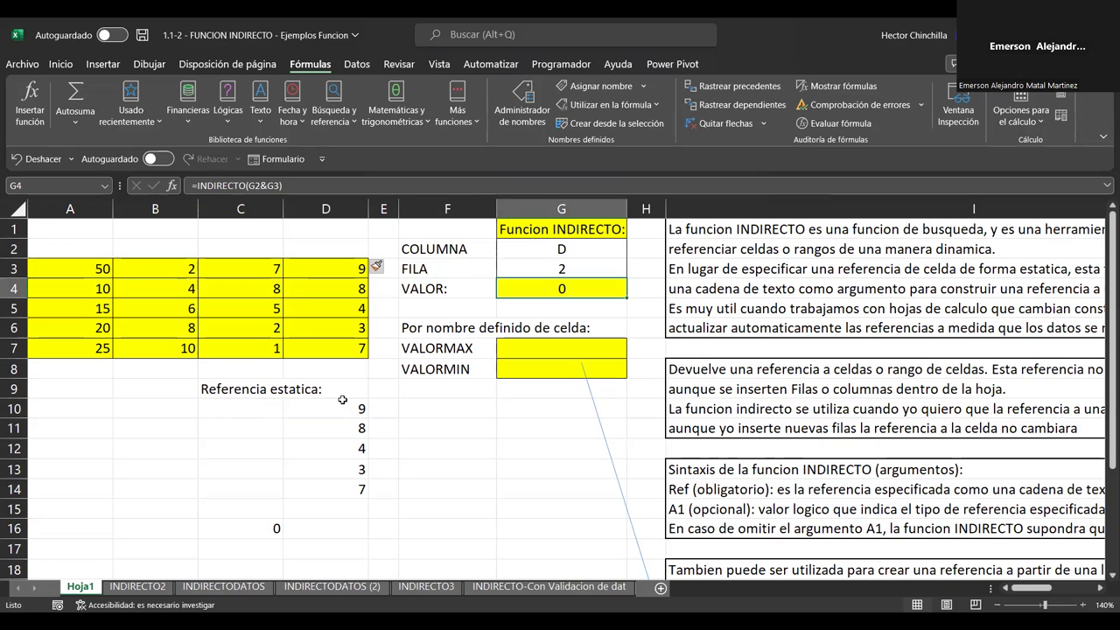
Delete the two inserted cell rows A1:D2, shifting the grid back up
{"action": "mouse_move", "coordinate": [110, 232]}
{"action": "left_mouse_down"}
{"action": "mouse_move", "coordinate": [319, 231]}
{"action": "mouse_move", "coordinate": [320, 246]}
{"action": "left_mouse_up"}
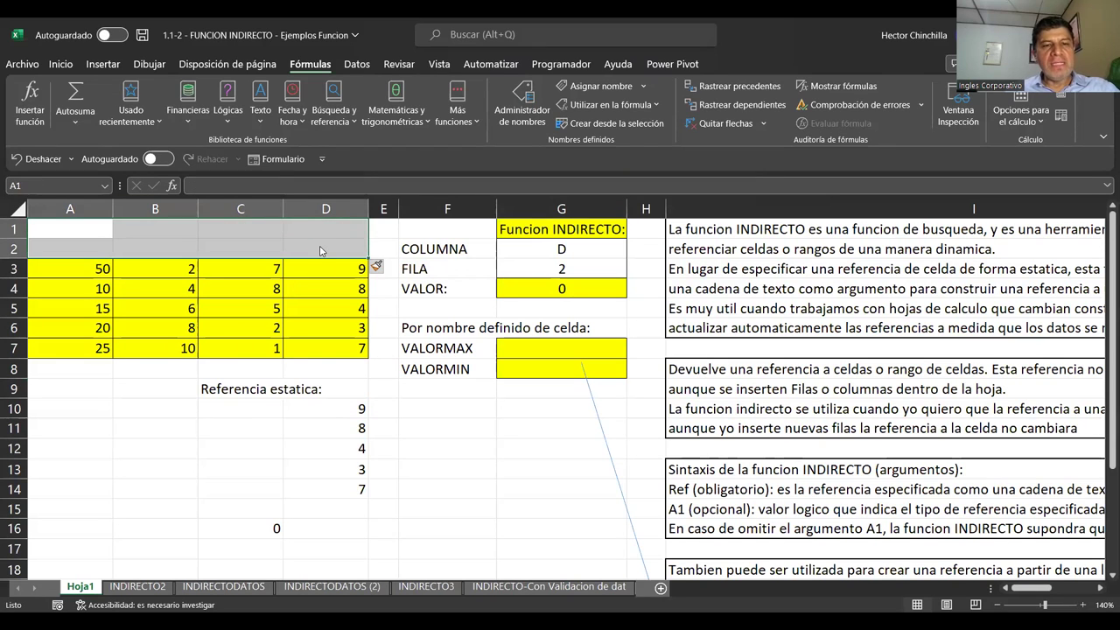
{"action": "right_click", "coordinate": [320, 252]}
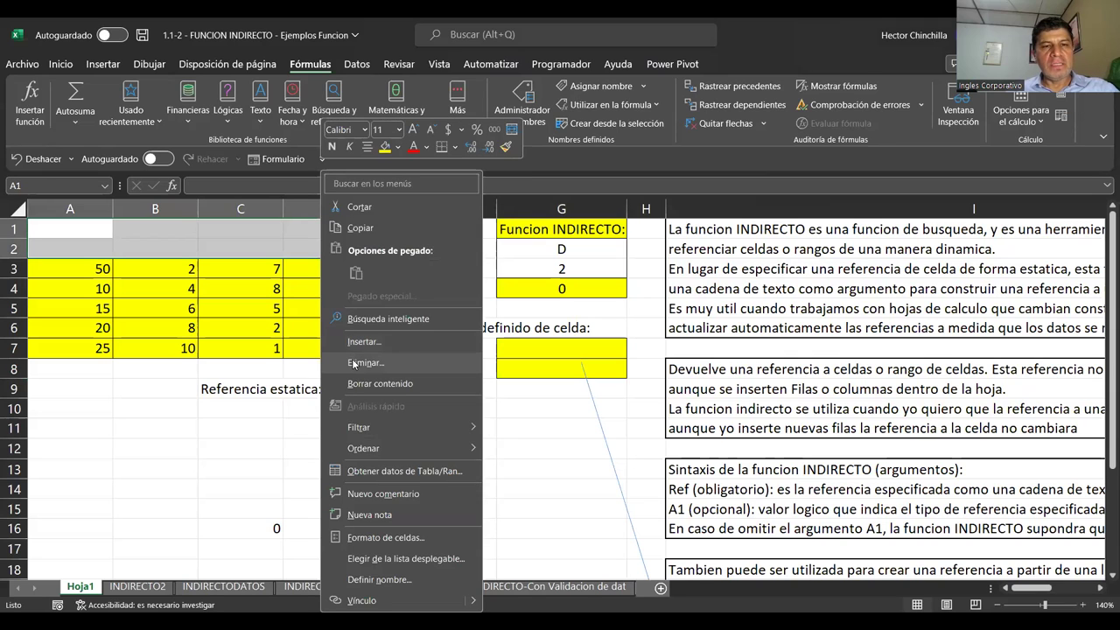
{"action": "left_click", "coordinate": [354, 364]}
{"action": "left_click", "coordinate": [354, 376]}
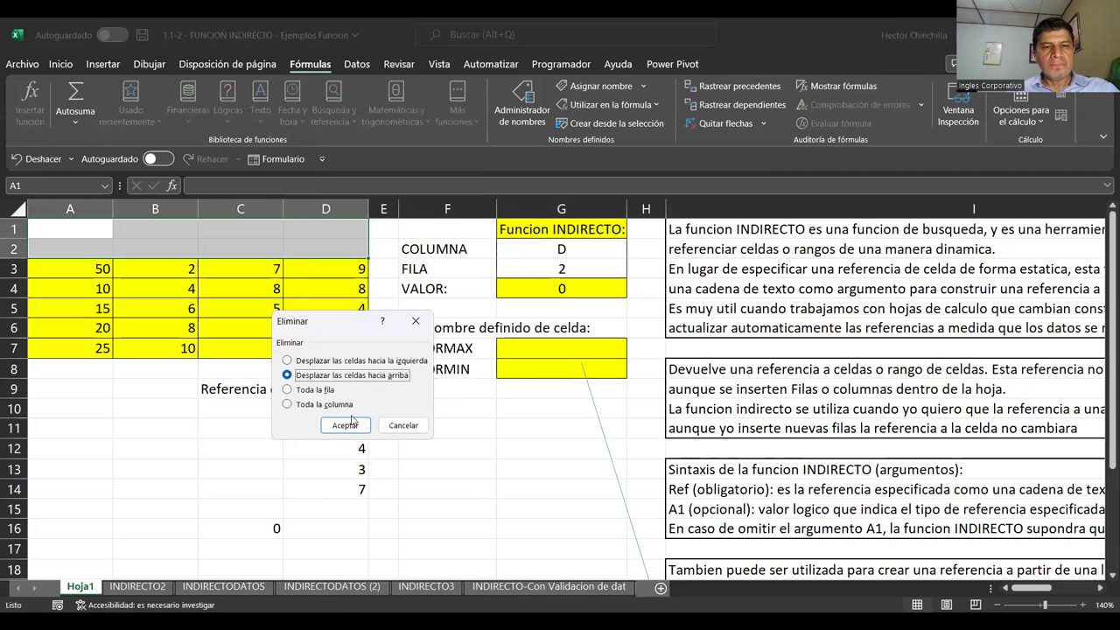
{"action": "left_click", "coordinate": [345, 425]}
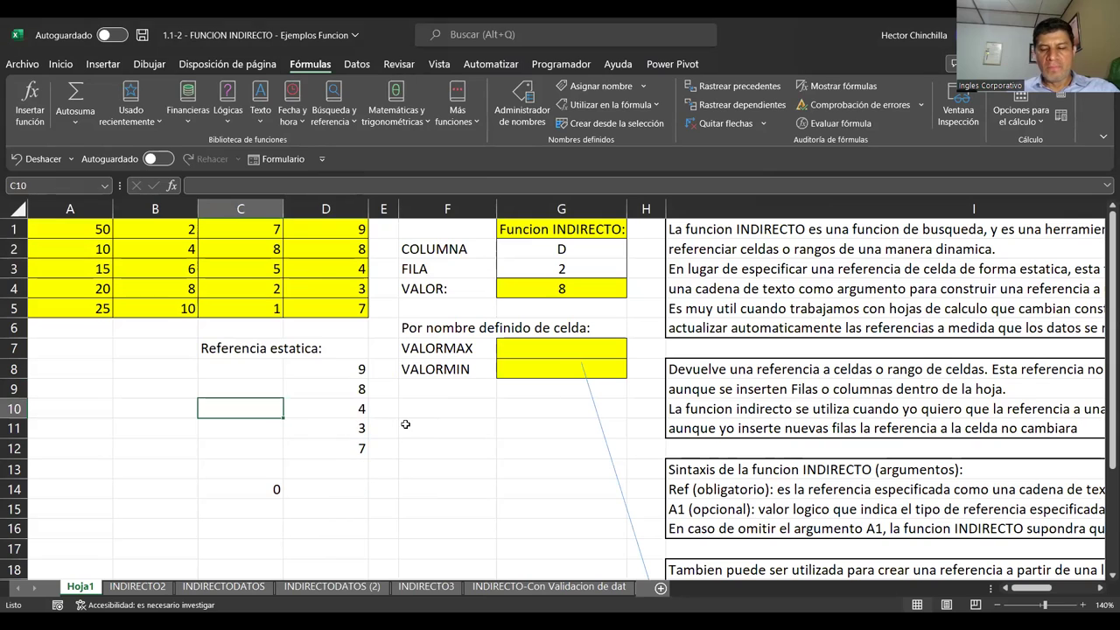
{"action": "left_click", "coordinate": [525, 251]}
Set COLUMNA to C and FILA to 3, and check that VALOR matches C3's value 5
{"action": "key", "text": "Up"}
{"action": "key", "text": "Down"}
{"action": "key", "text": "Up"}
{"action": "key", "text": "Down"}
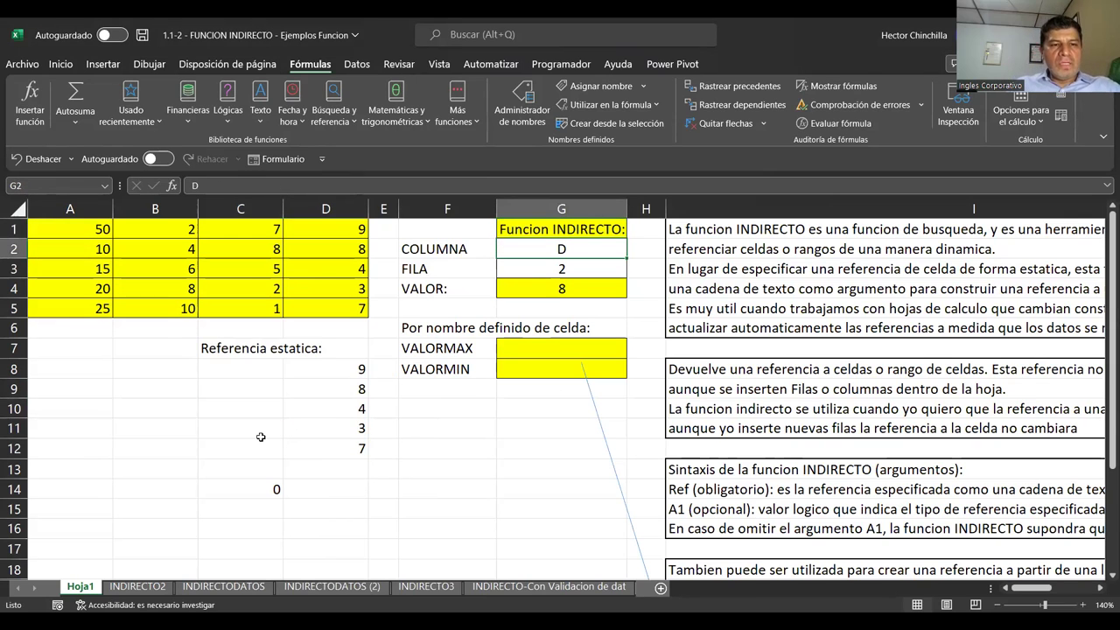
{"action": "type", "text": "C"}
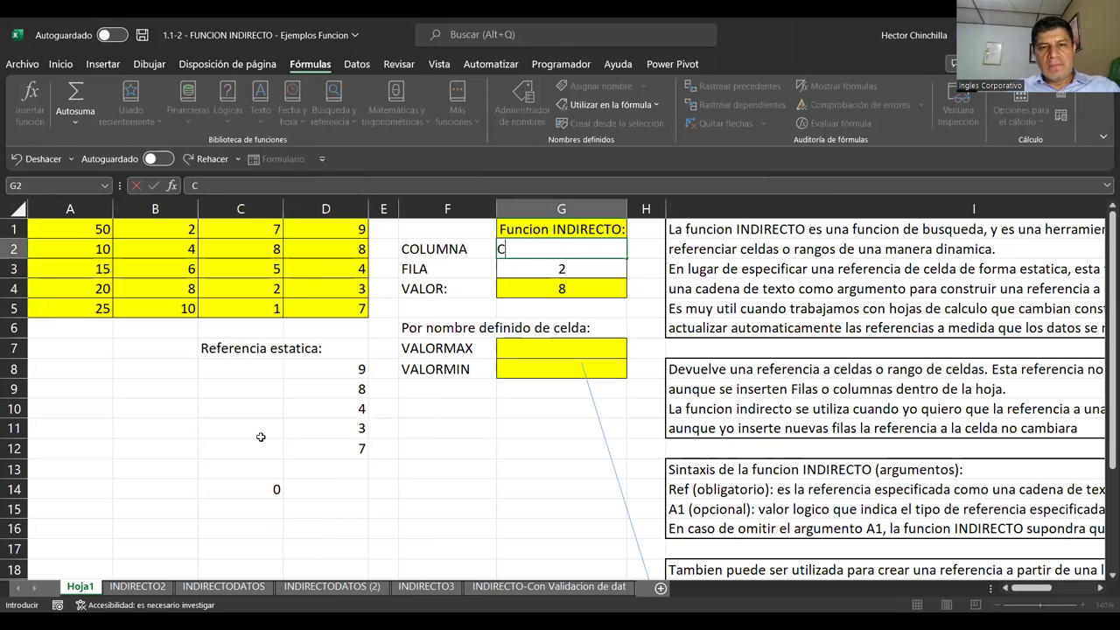
{"action": "key", "text": "Return"}
{"action": "type", "text": "3"}
{"action": "key", "text": "Return"}
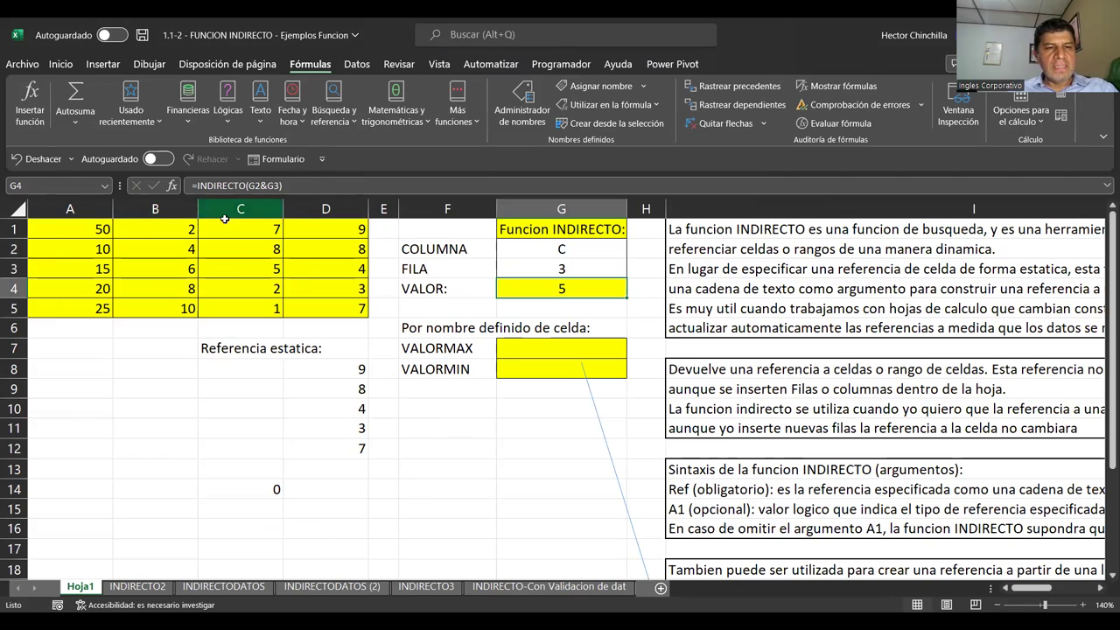
{"action": "left_click", "coordinate": [232, 262]}
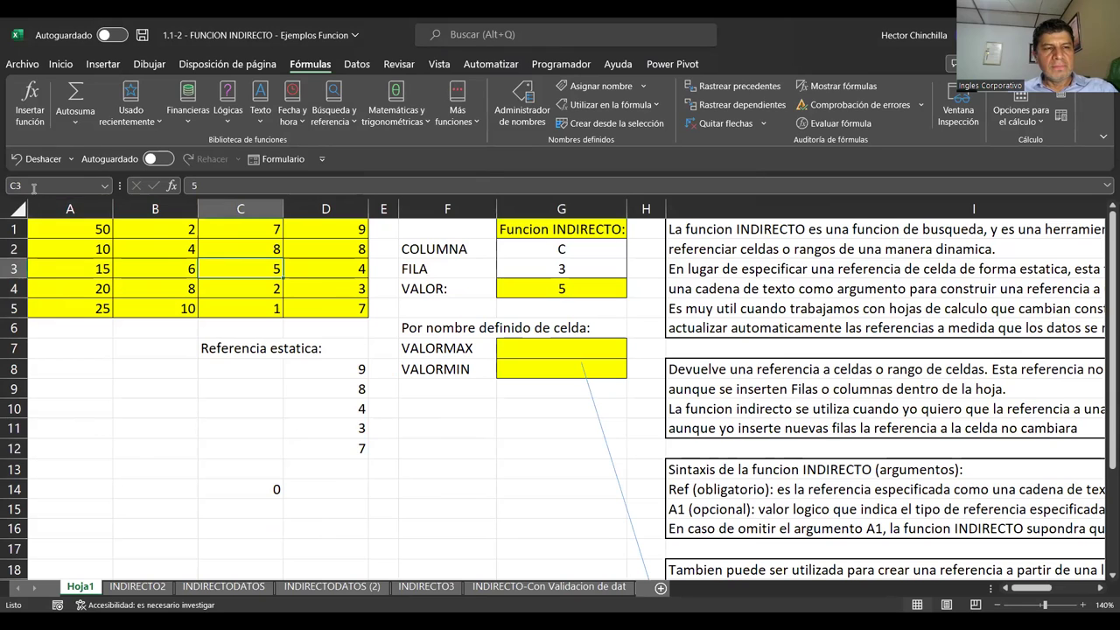
{"action": "left_click", "coordinate": [517, 284]}
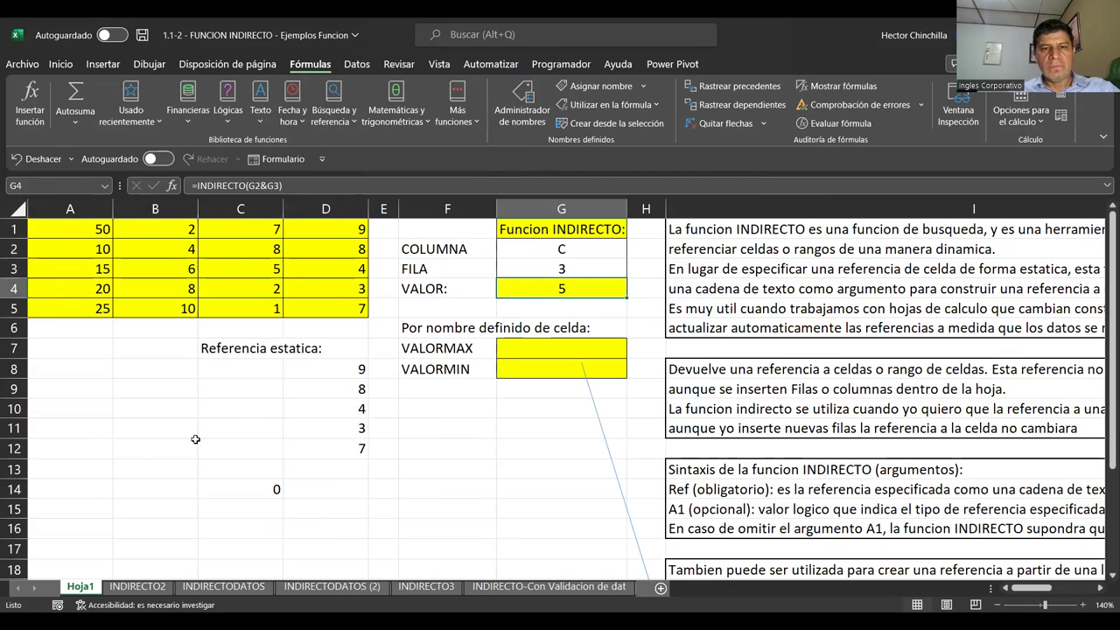
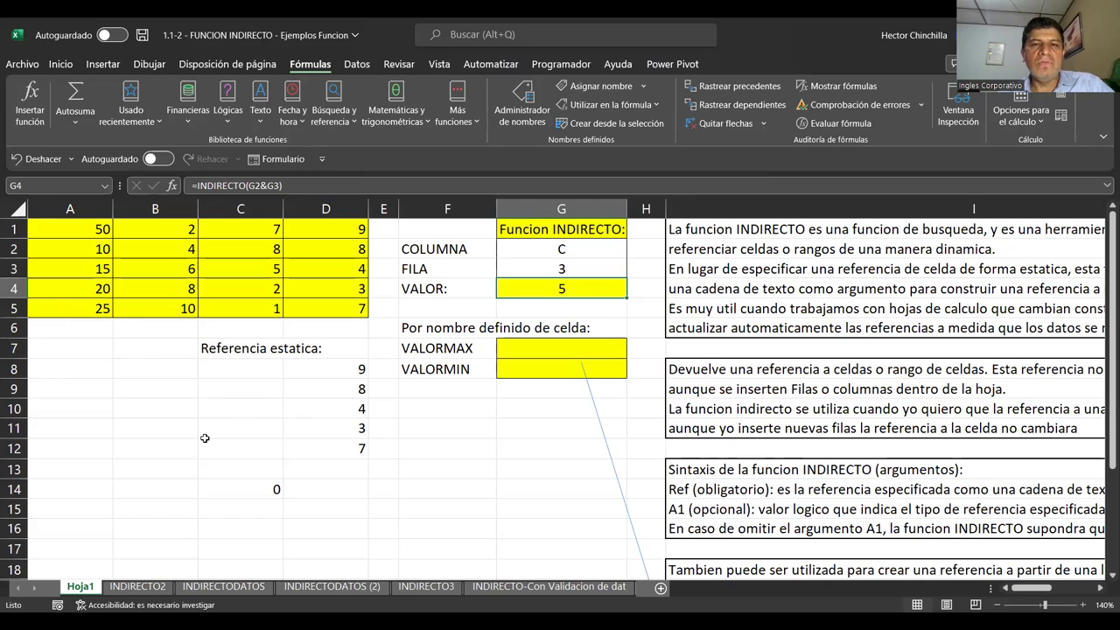
Move around the empty cells and the VALORMAX label in F7
{"action": "left_click", "coordinate": [168, 433]}
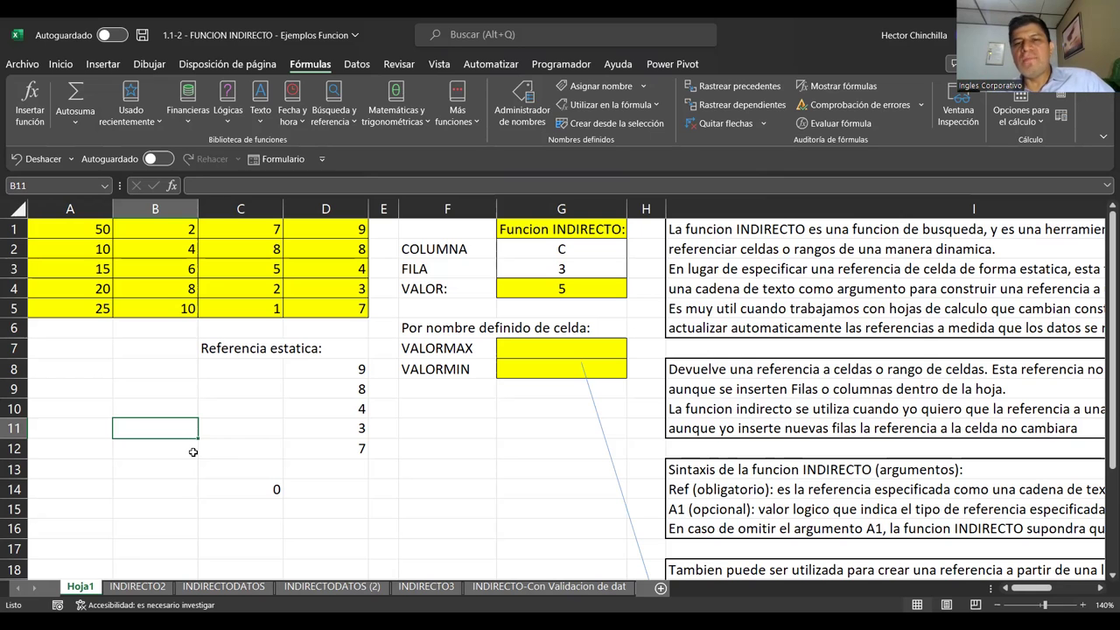
{"action": "left_click", "coordinate": [425, 415]}
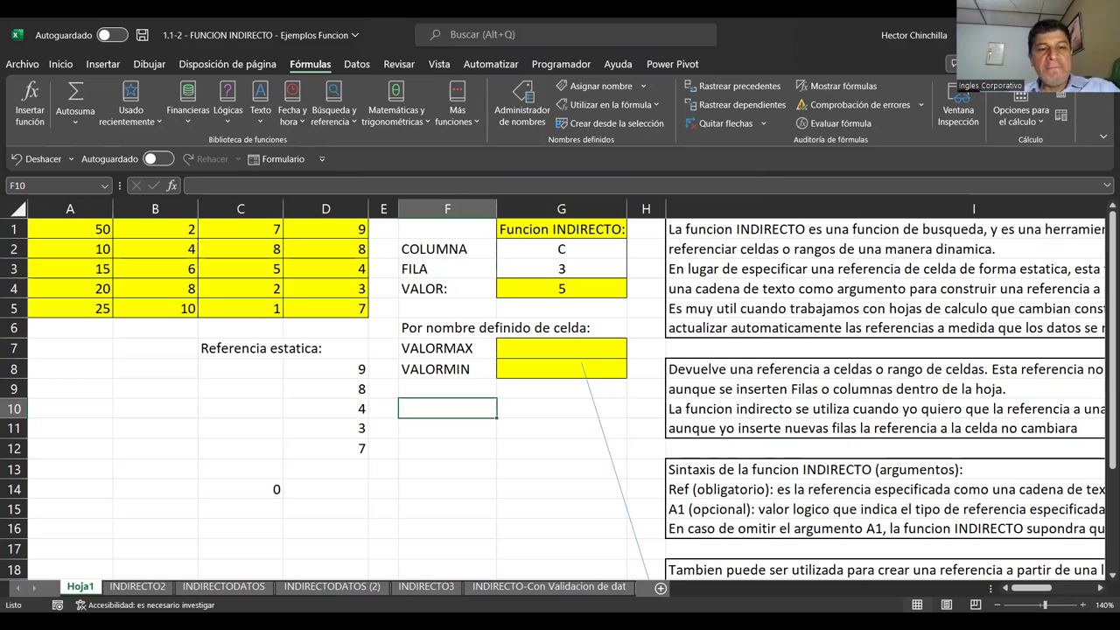
{"action": "key", "text": "Up"}
{"action": "key", "text": "Up"}
{"action": "key", "text": "Up"}
{"action": "key", "text": "Up"}
{"action": "key", "text": "Down"}
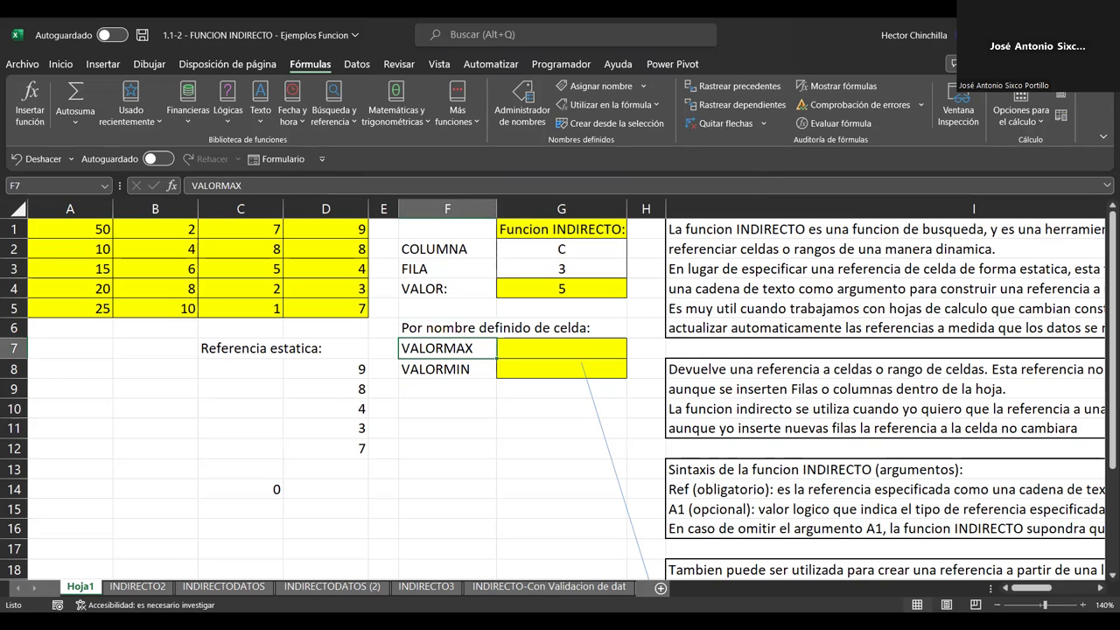
{"action": "left_click", "coordinate": [127, 456]}
{"action": "key", "text": "Up"}
{"action": "key", "text": "Up"}
{"action": "key", "text": "Up"}
{"action": "key", "text": "Up"}
{"action": "key", "text": "Up"}
{"action": "key", "text": "Right"}
{"action": "key", "text": "Right"}
{"action": "key", "text": "Right"}
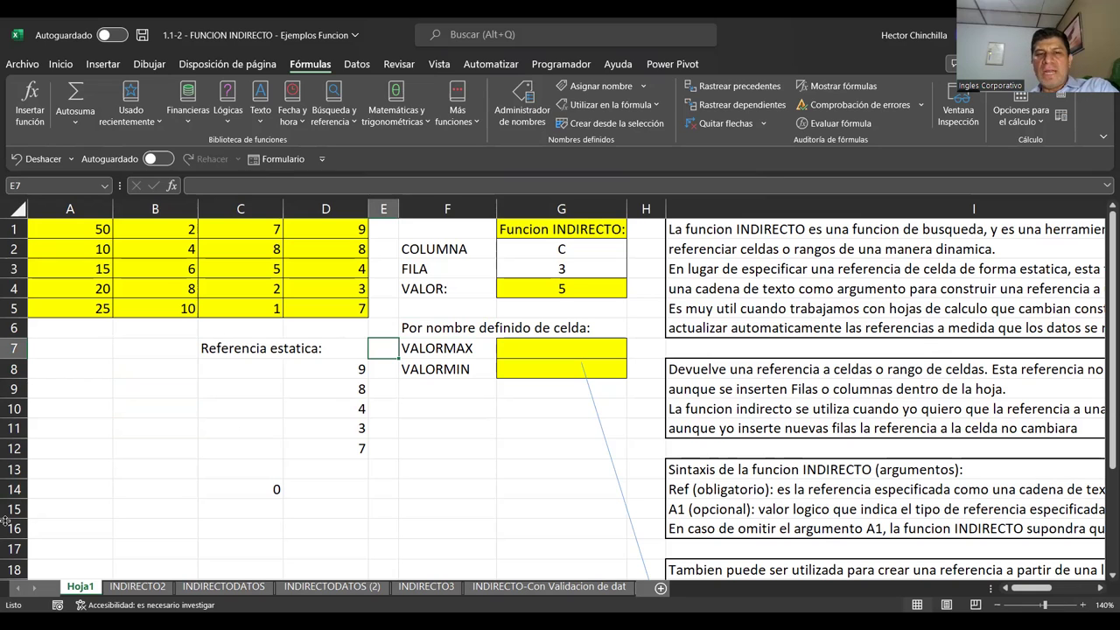
{"action": "key", "text": "Right"}
{"action": "key", "text": "Left"}
{"action": "key", "text": "Left"}
{"action": "key", "text": "Left"}
{"action": "key", "text": "Right"}
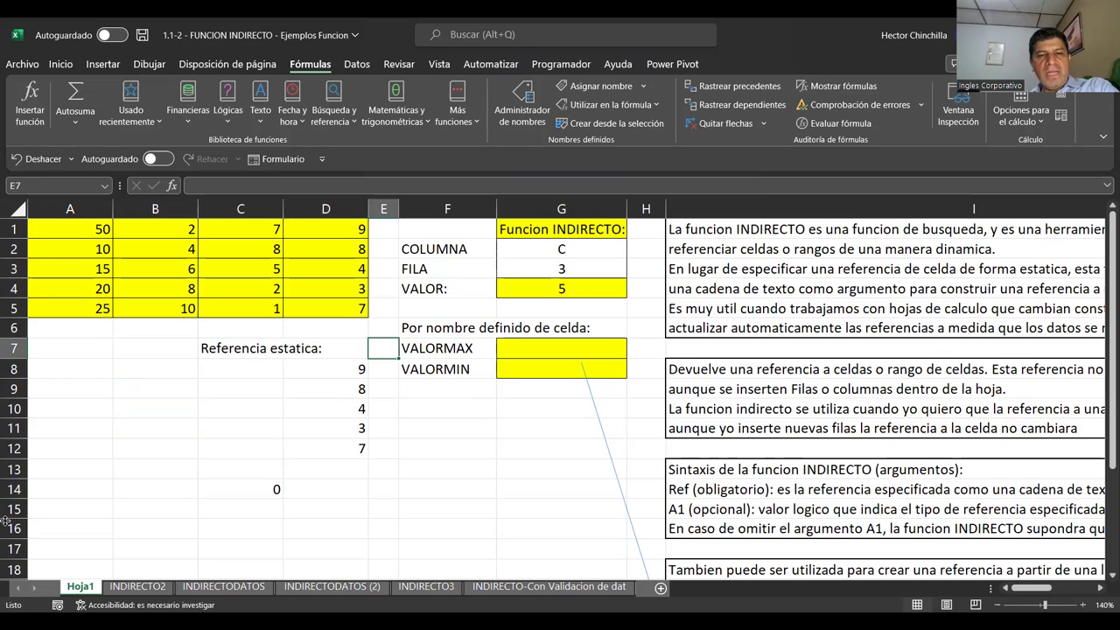
{"action": "key", "text": "Right"}
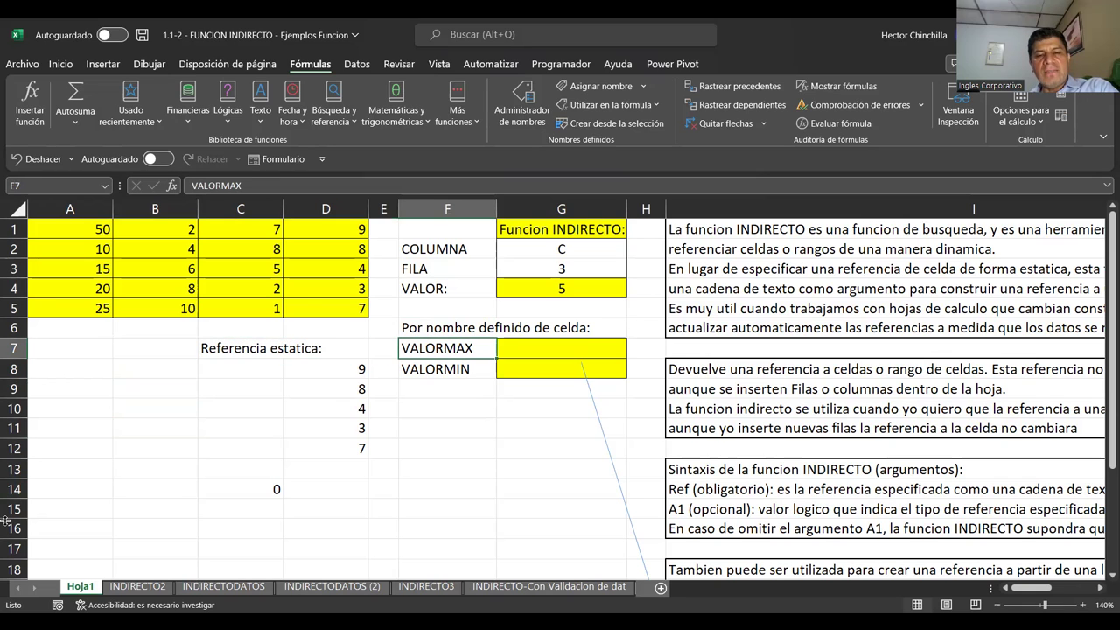
{"action": "key", "text": "Up"}
{"action": "key", "text": "Down"}
{"action": "key", "text": "Down"}
{"action": "key", "text": "Down"}
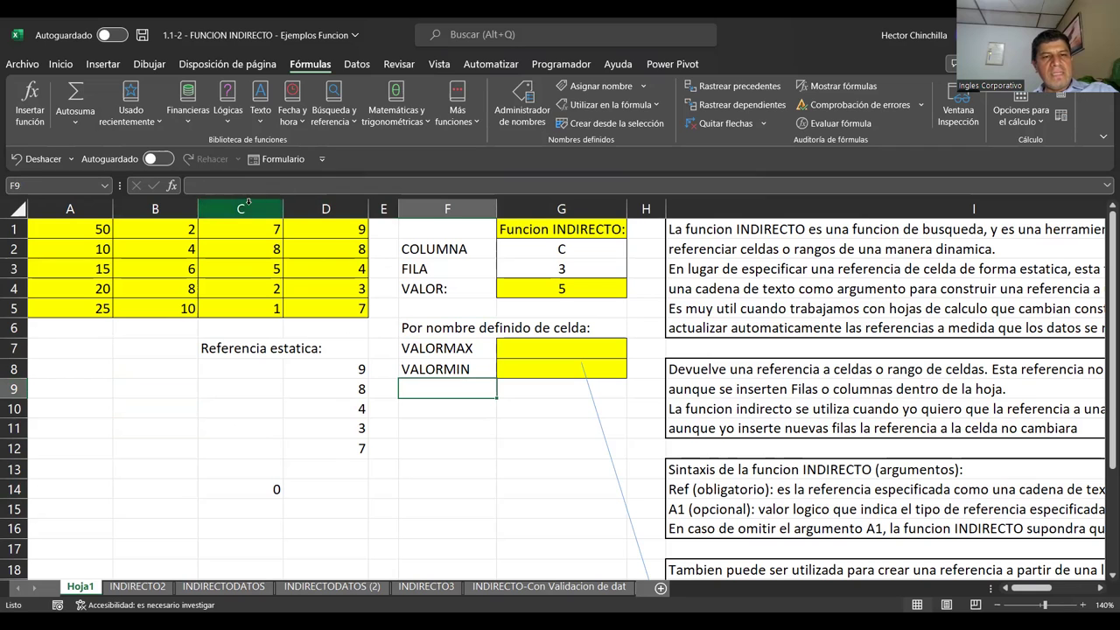
Inspect the column D values 3, 4 and 7 and the range D1:D5
{"action": "left_click", "coordinate": [327, 289]}
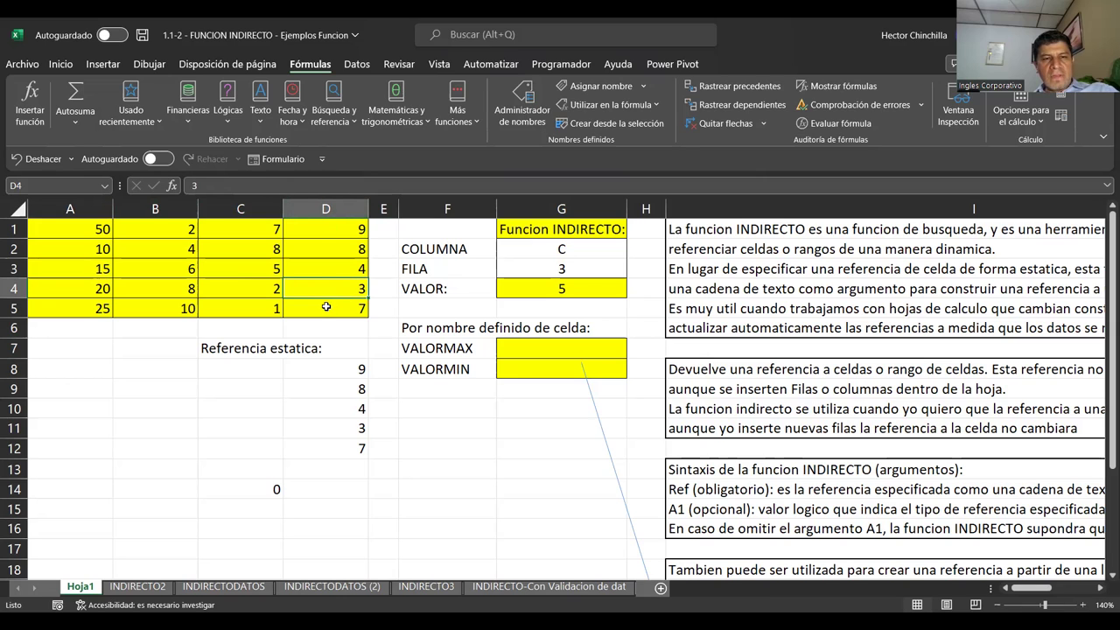
{"action": "left_click", "coordinate": [314, 268]}
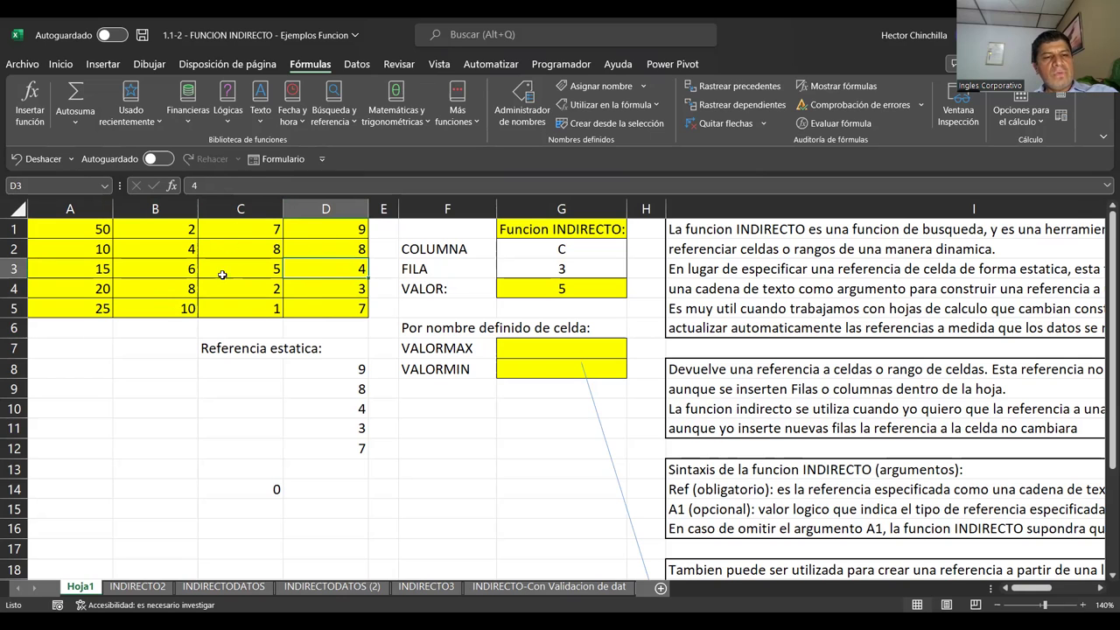
{"action": "left_click", "coordinate": [176, 309]}
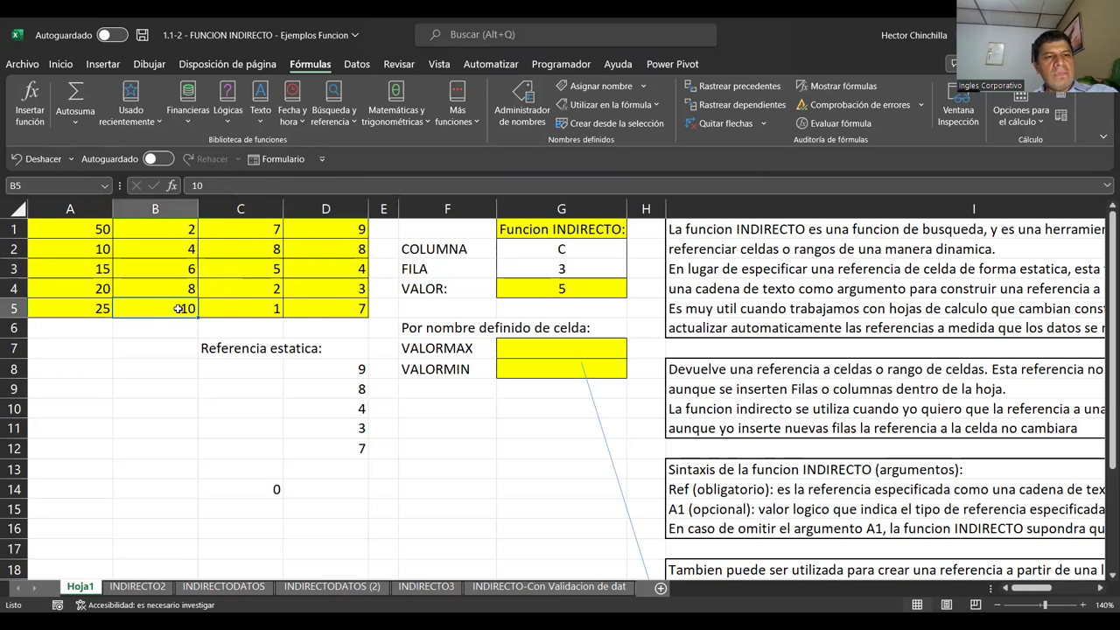
{"action": "left_click", "coordinate": [310, 309]}
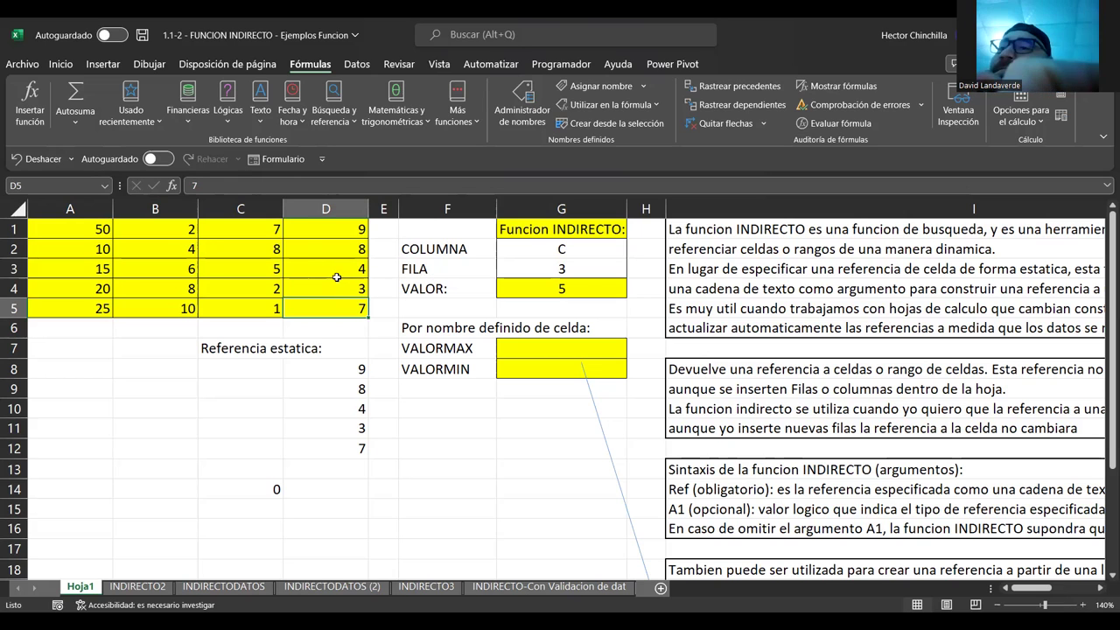
{"action": "left_click", "coordinate": [334, 281]}
{"action": "left_click", "coordinate": [324, 269]}
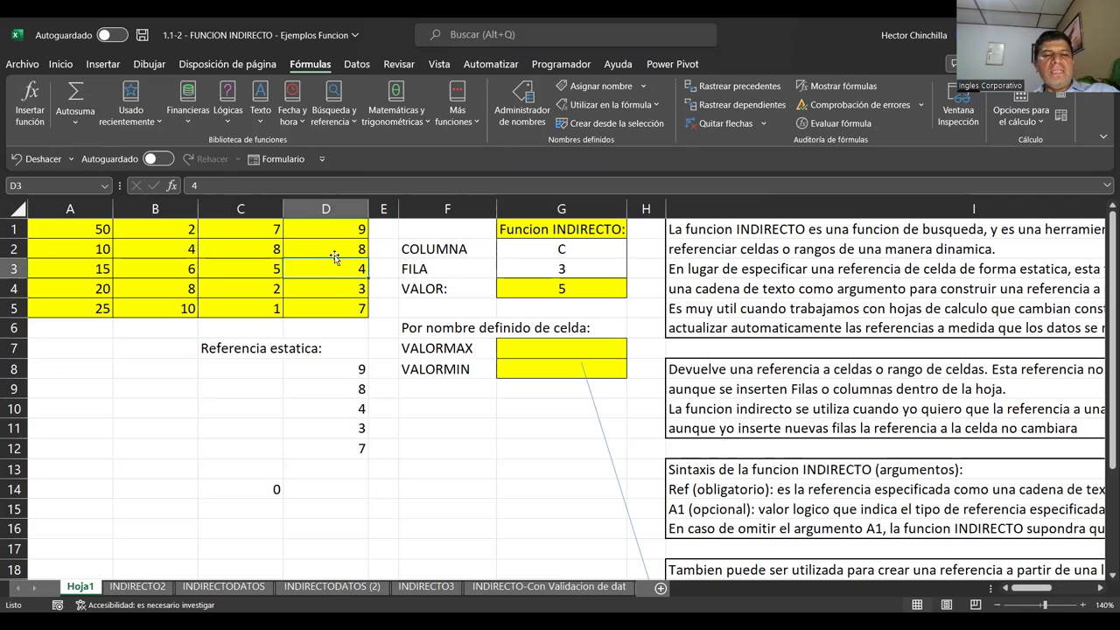
{"action": "left_click", "coordinate": [332, 311]}
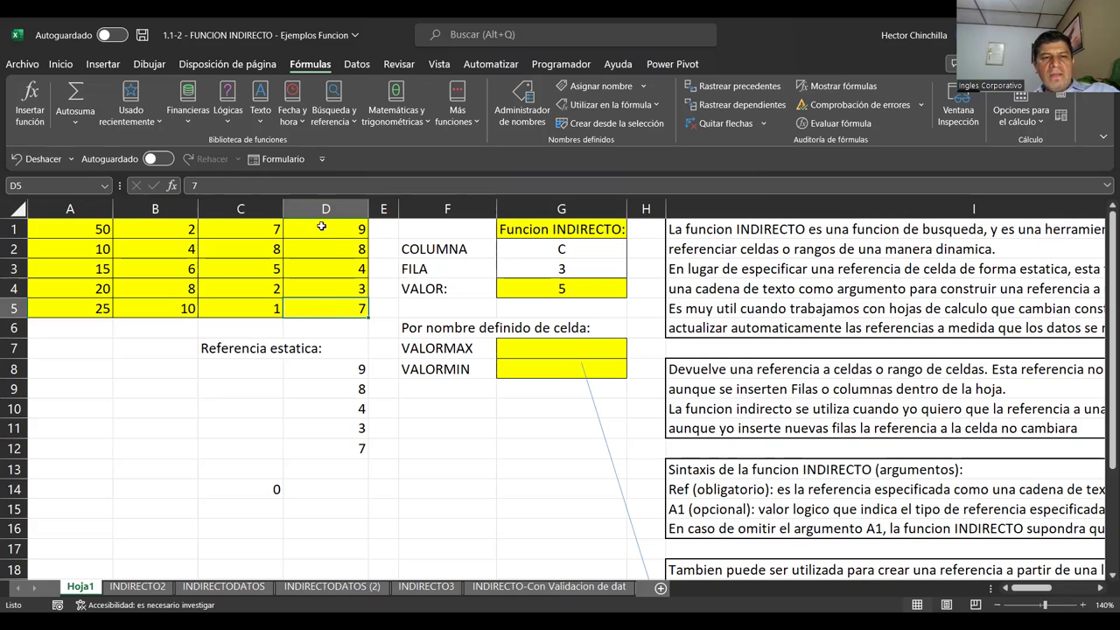
{"action": "left_click_drag", "start_coordinate": [321, 222], "coordinate": [336, 302]}
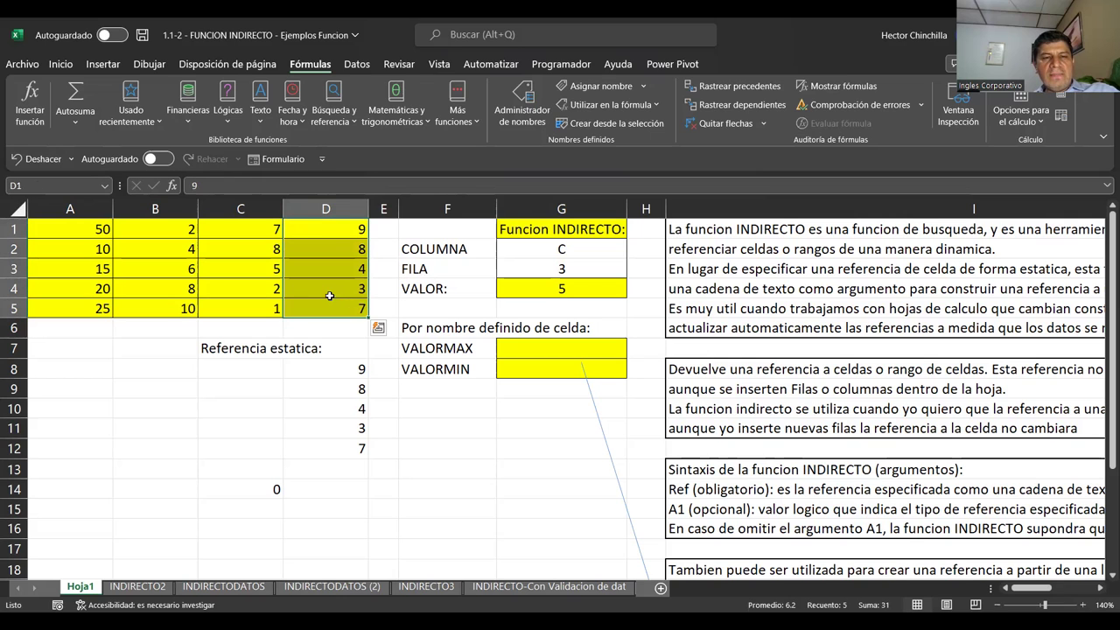
{"action": "left_click", "coordinate": [326, 288]}
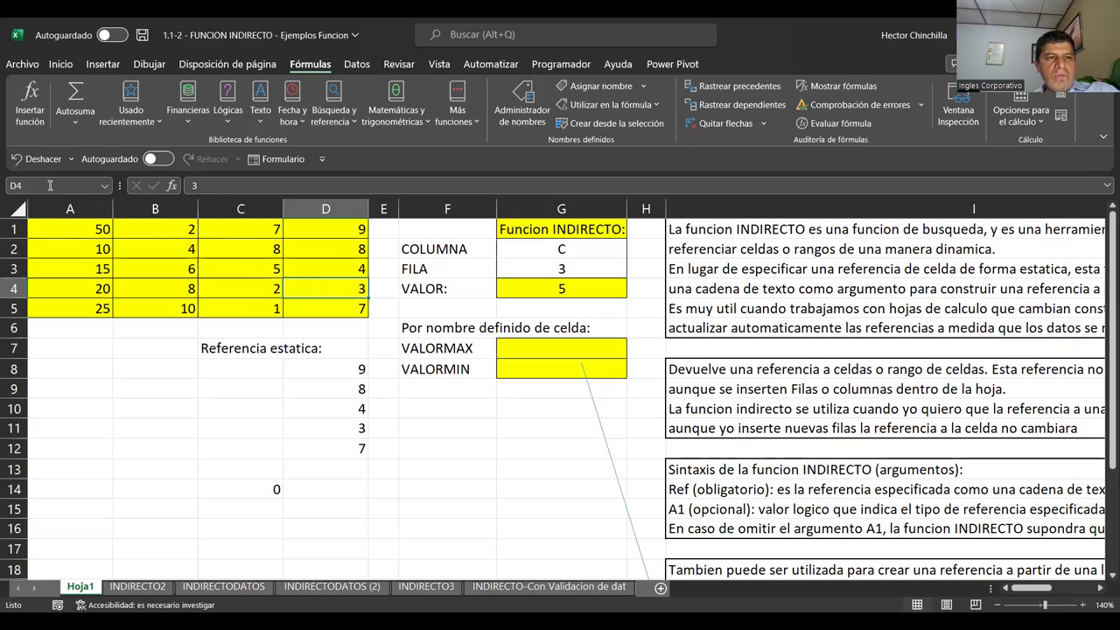
Jump to cell ABC12 through the Name Box, then return to VALORMAX
{"action": "left_click", "coordinate": [49, 186]}
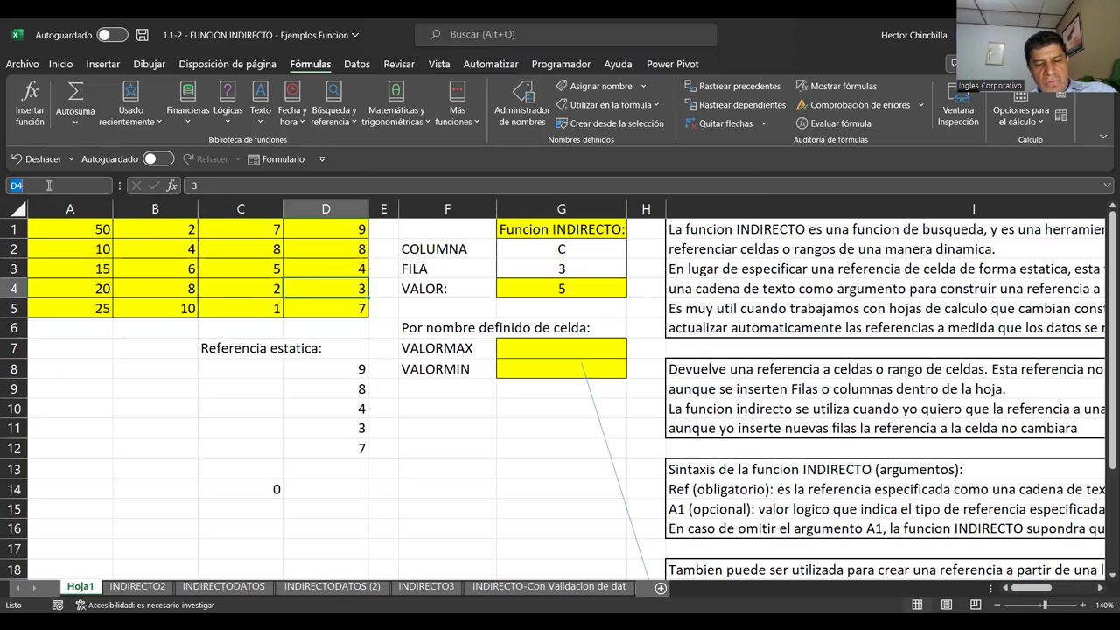
{"action": "type", "text": "a"}
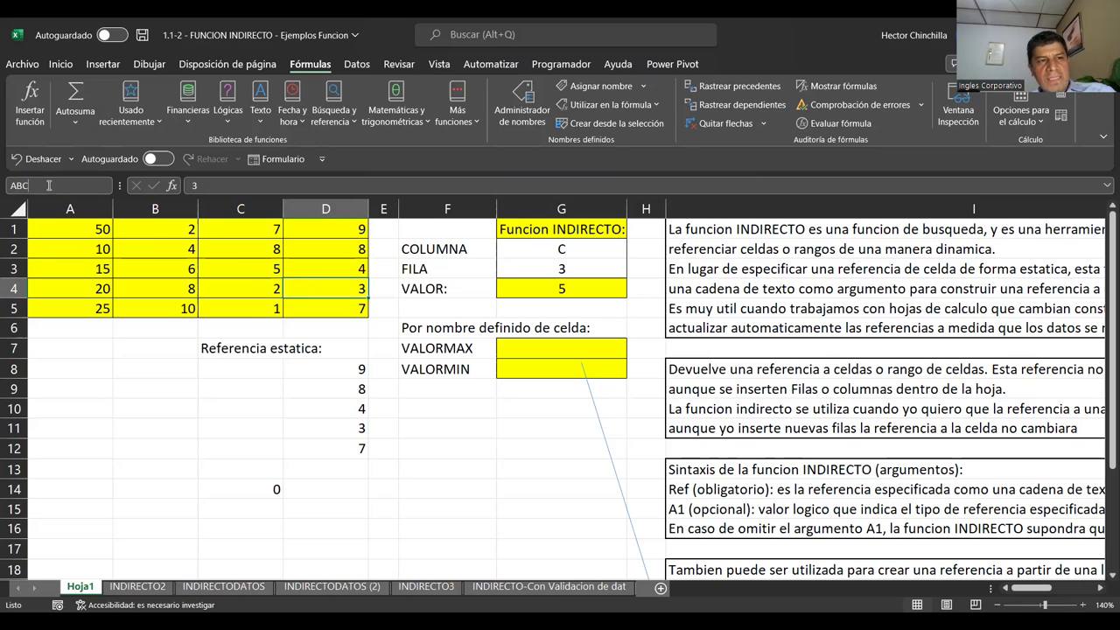
{"action": "type", "text": "12"}
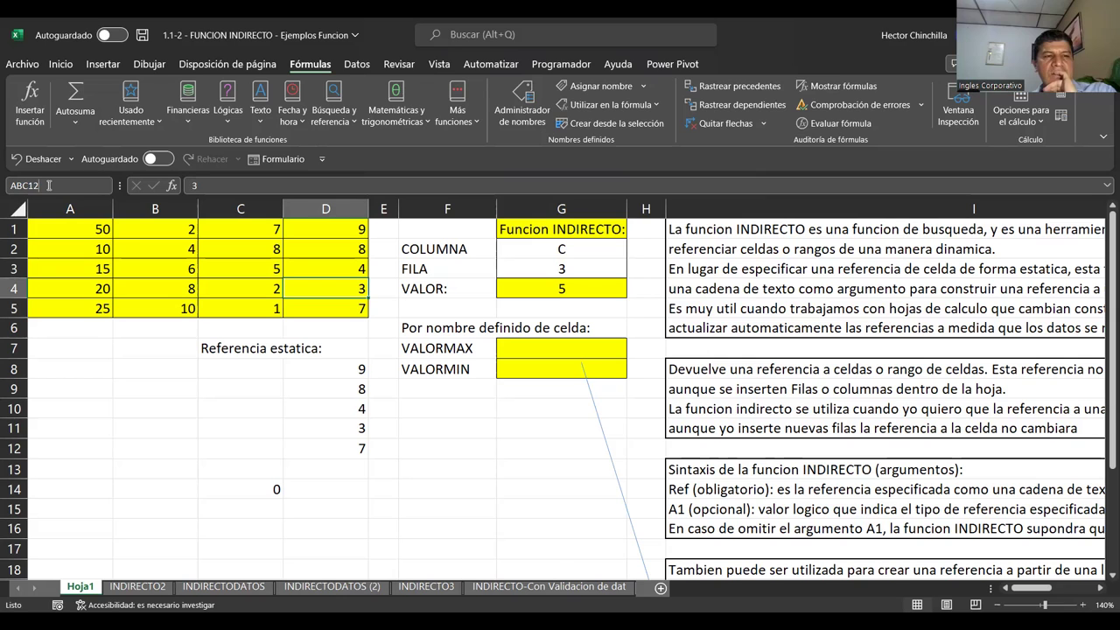
{"action": "key", "text": "Return"}
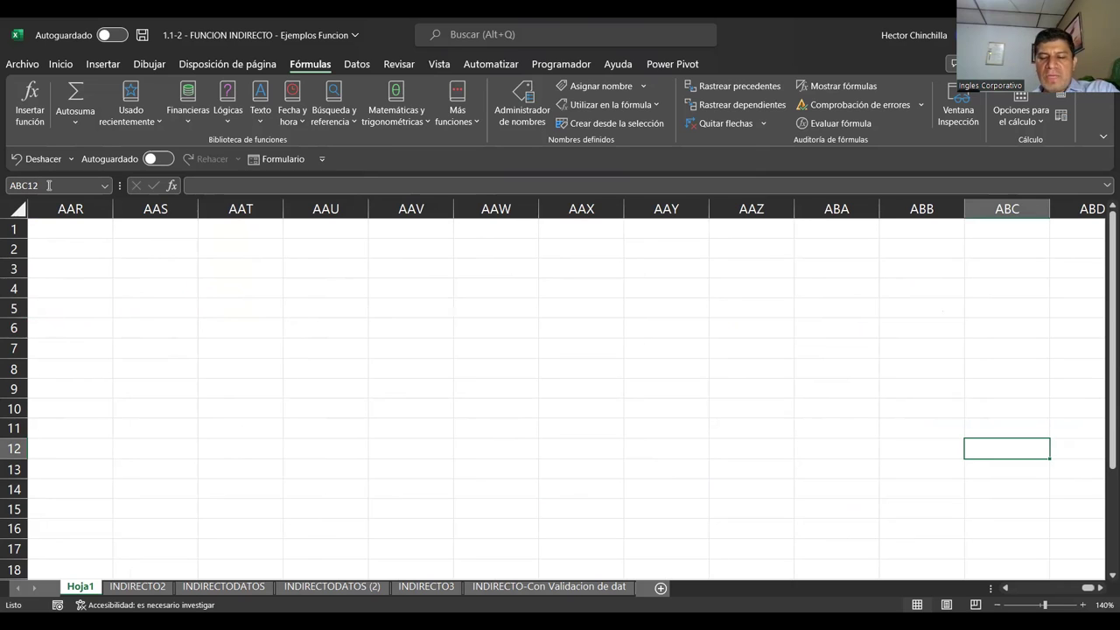
{"action": "key", "text": "ctrl+Home"}
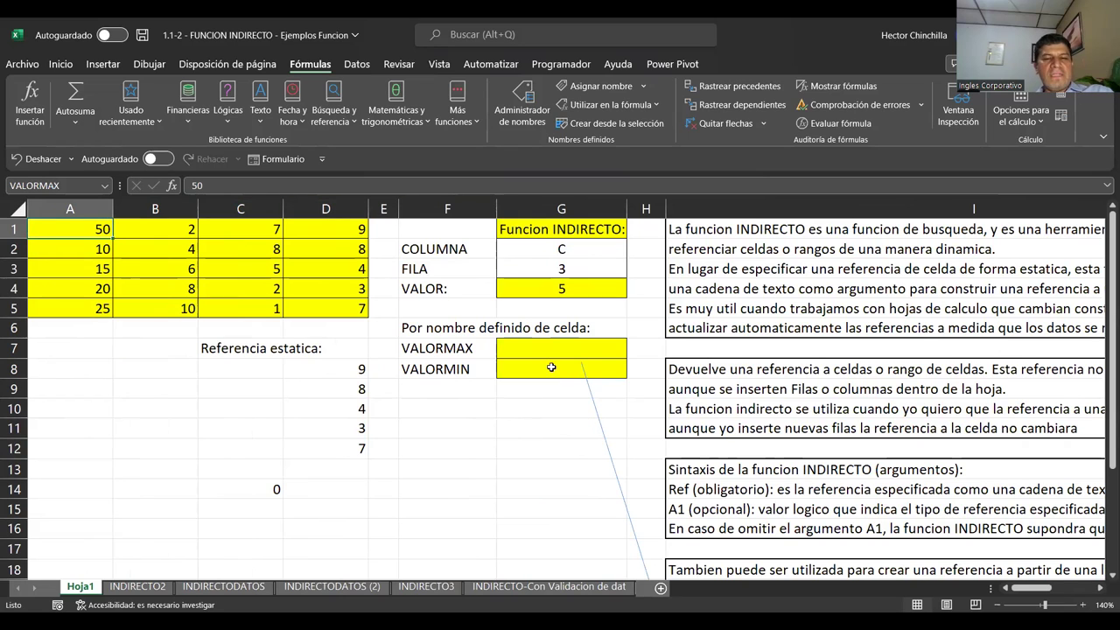
{"action": "left_click", "coordinate": [333, 311]}
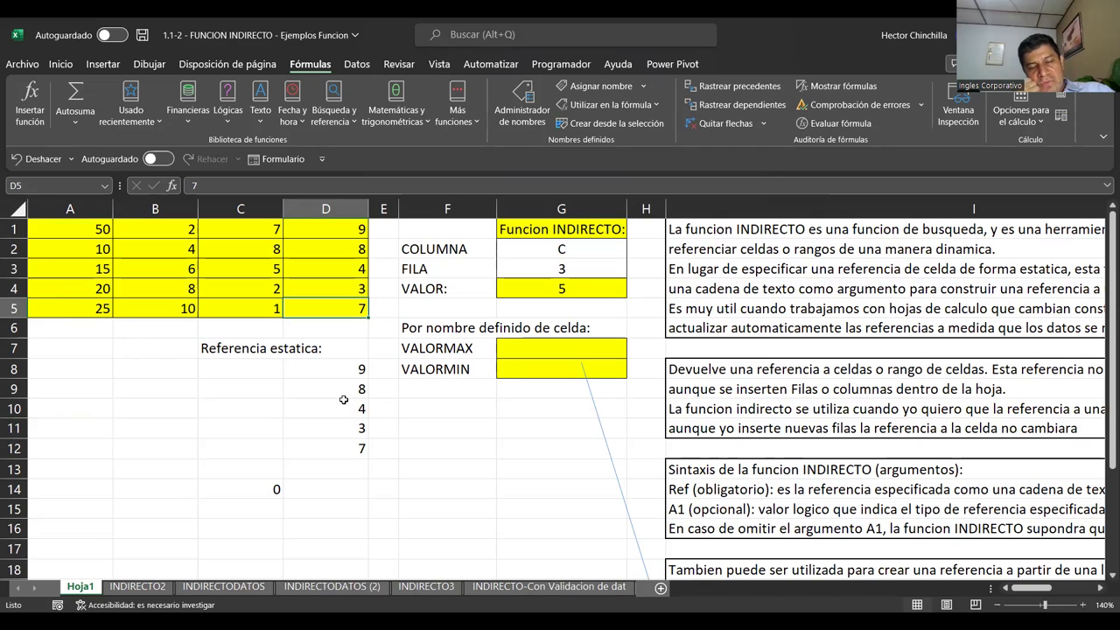
Name cell D5, which holds 7, as VALORFIJO in the Name Box
{"action": "left_click", "coordinate": [254, 312]}
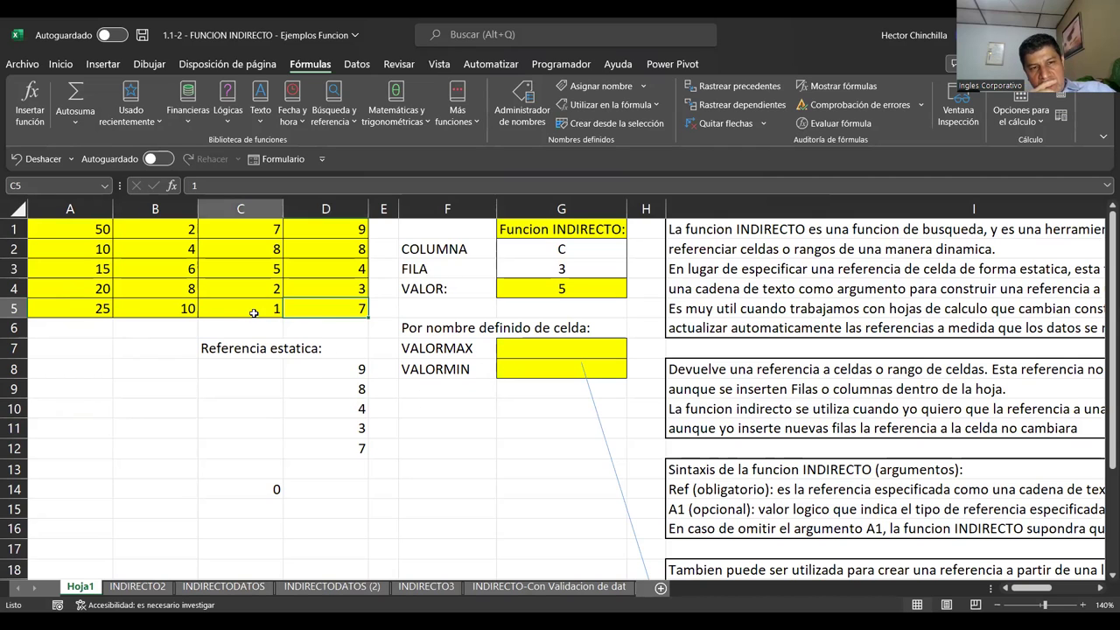
{"action": "left_click", "coordinate": [302, 294]}
{"action": "key", "text": "Down"}
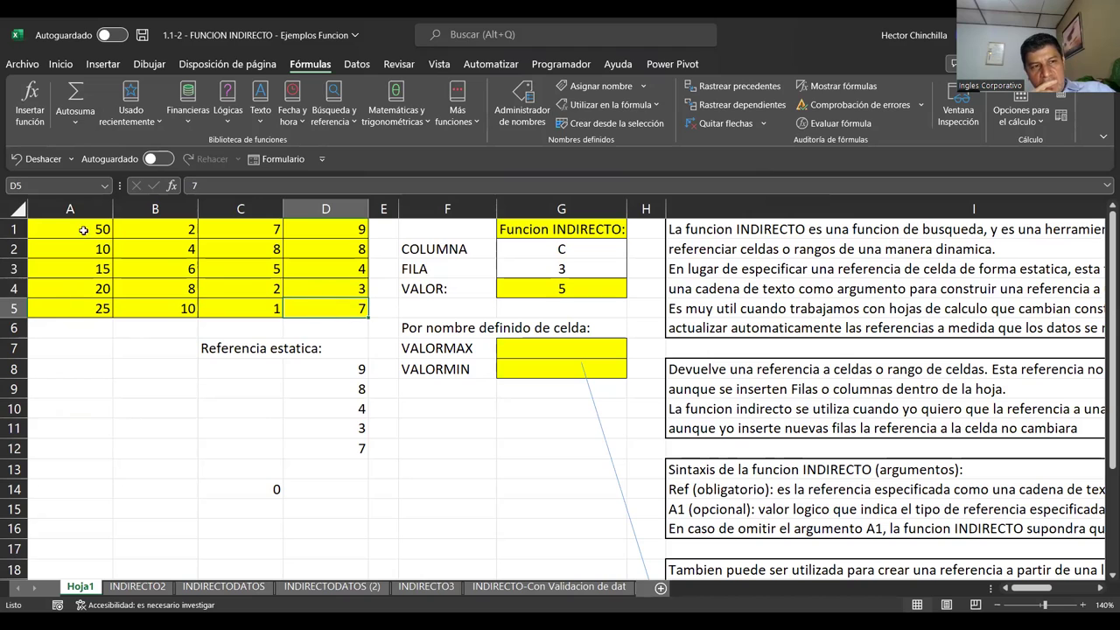
{"action": "left_click", "coordinate": [41, 186]}
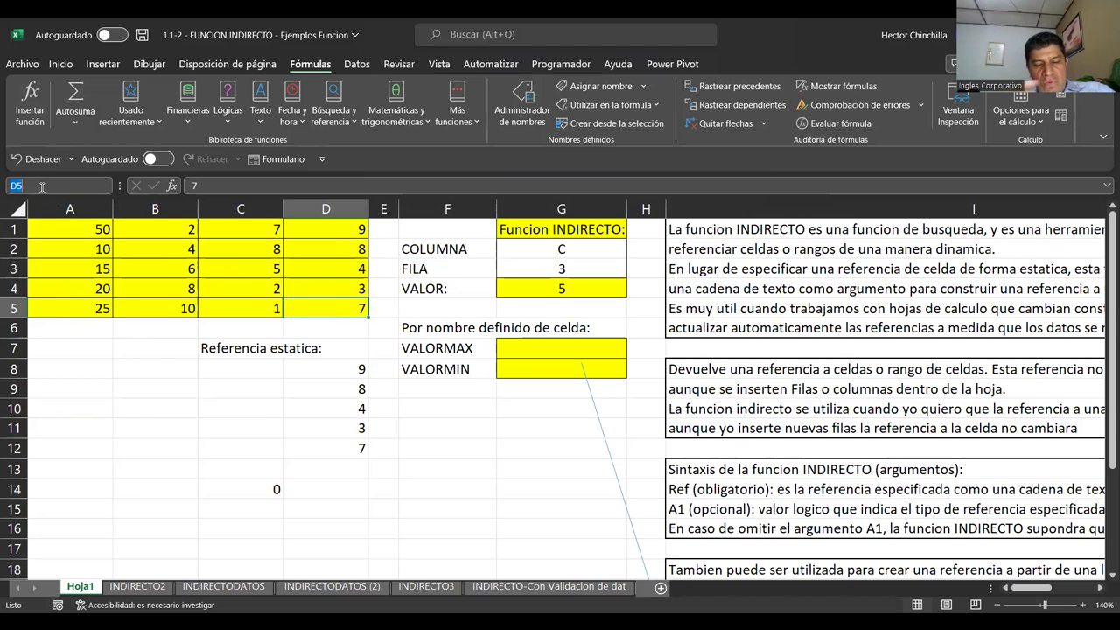
{"action": "type", "text": "va"}
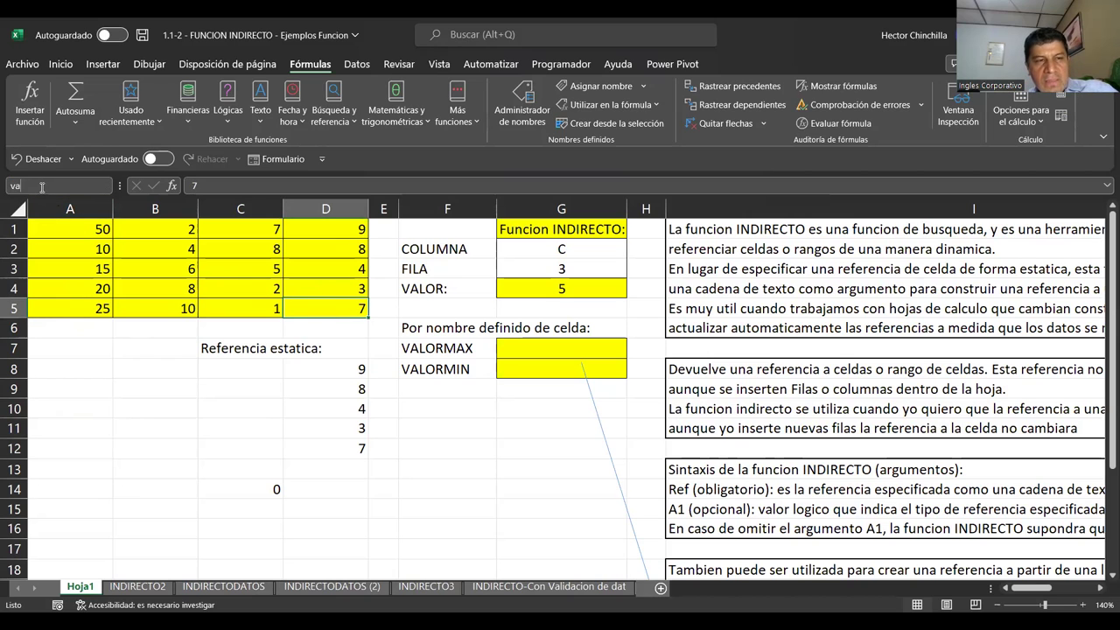
{"action": "type", "text": "LORFIJO"}
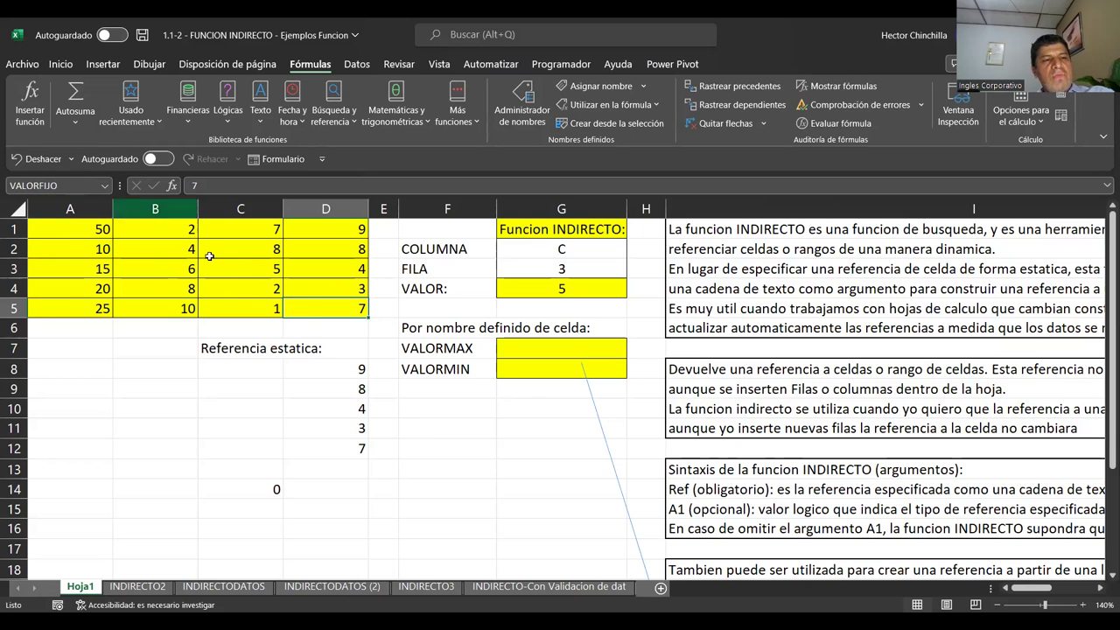
{"action": "left_click", "coordinate": [332, 334]}
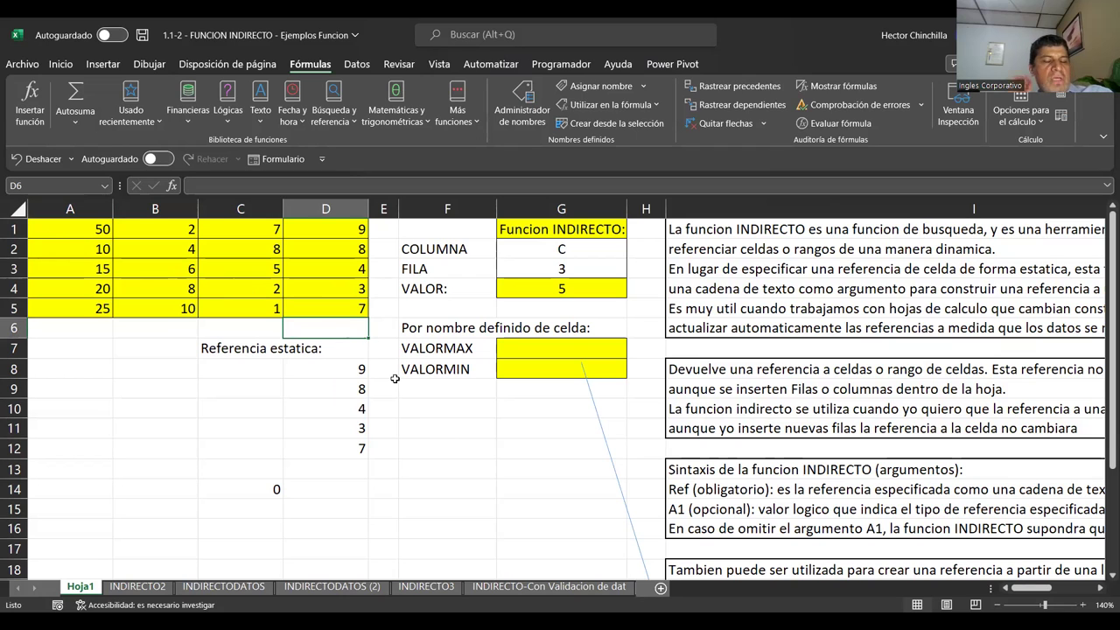
{"action": "left_click", "coordinate": [337, 311]}
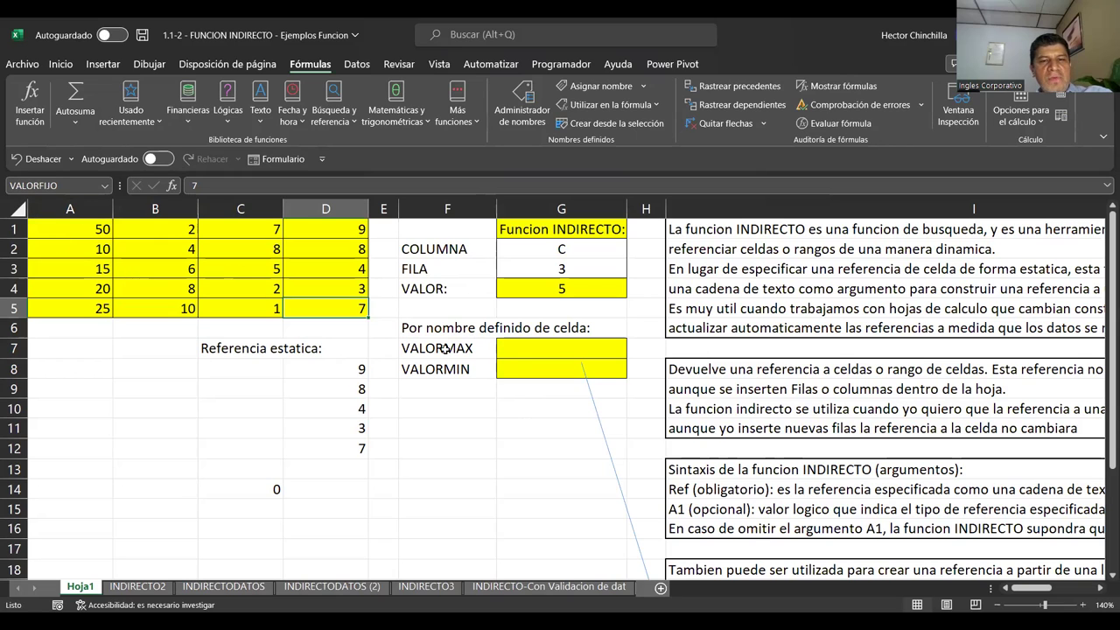
{"action": "left_click", "coordinate": [78, 185]}
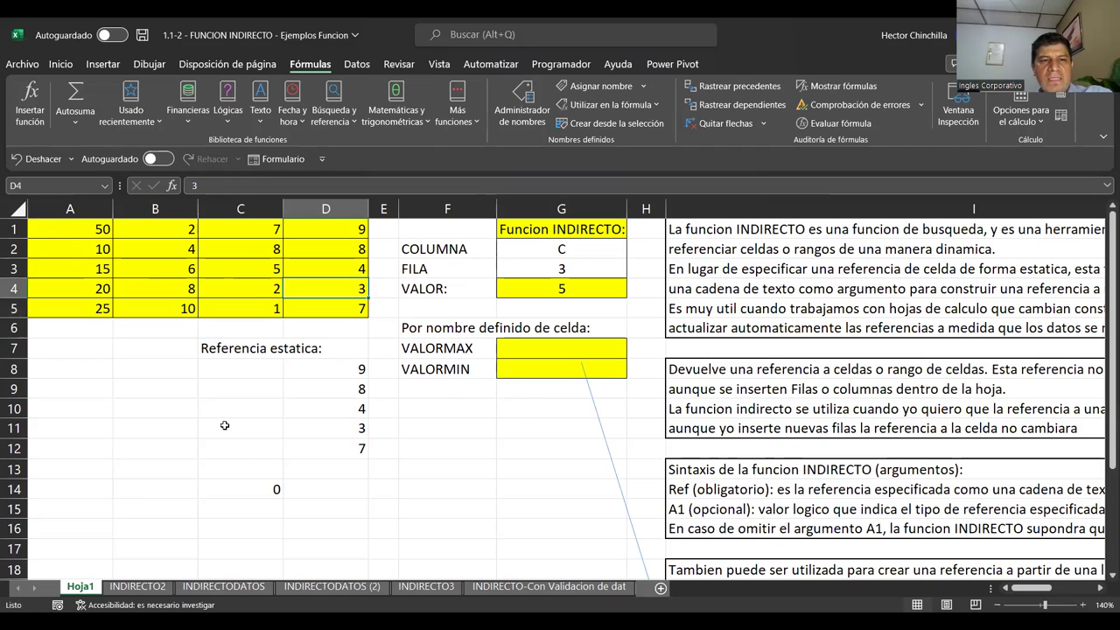
{"action": "left_click", "coordinate": [314, 311]}
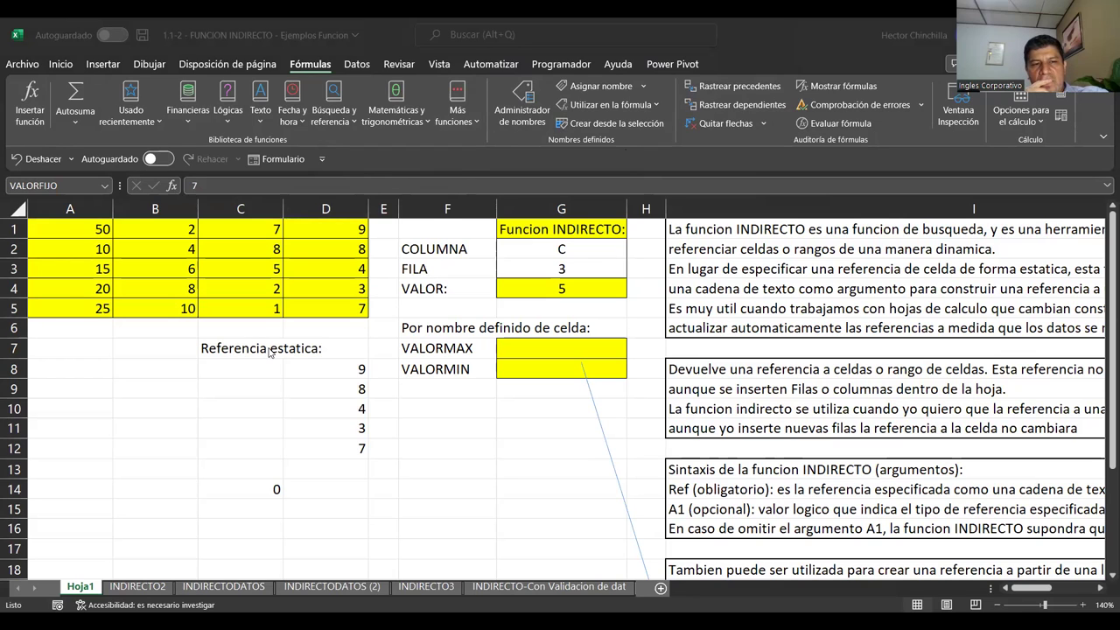
{"action": "left_click", "coordinate": [114, 214]}
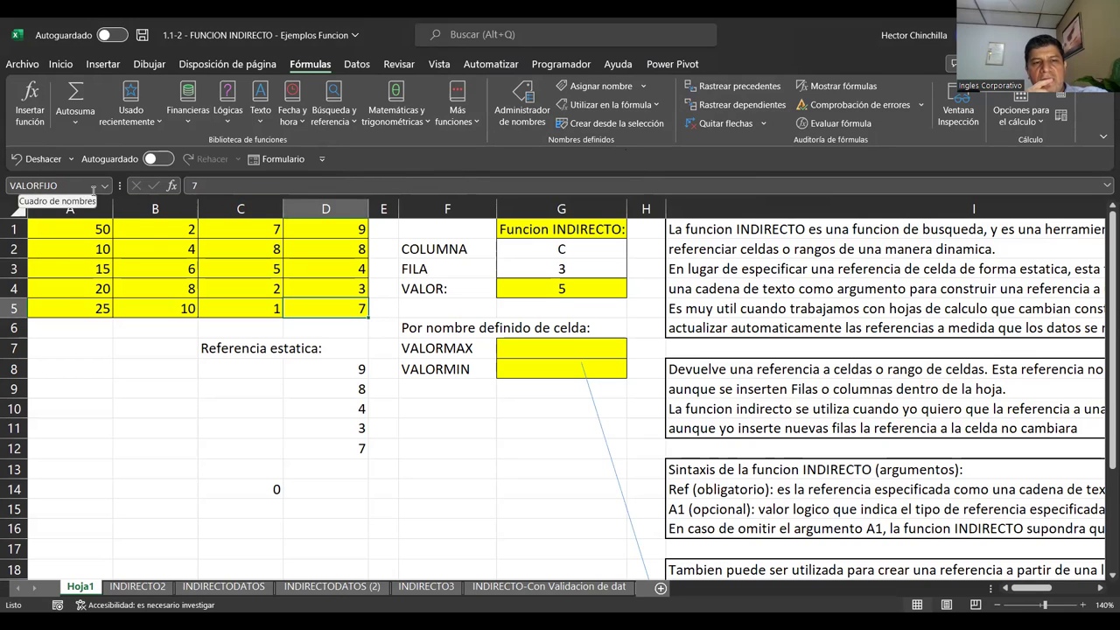
{"action": "left_click", "coordinate": [170, 389]}
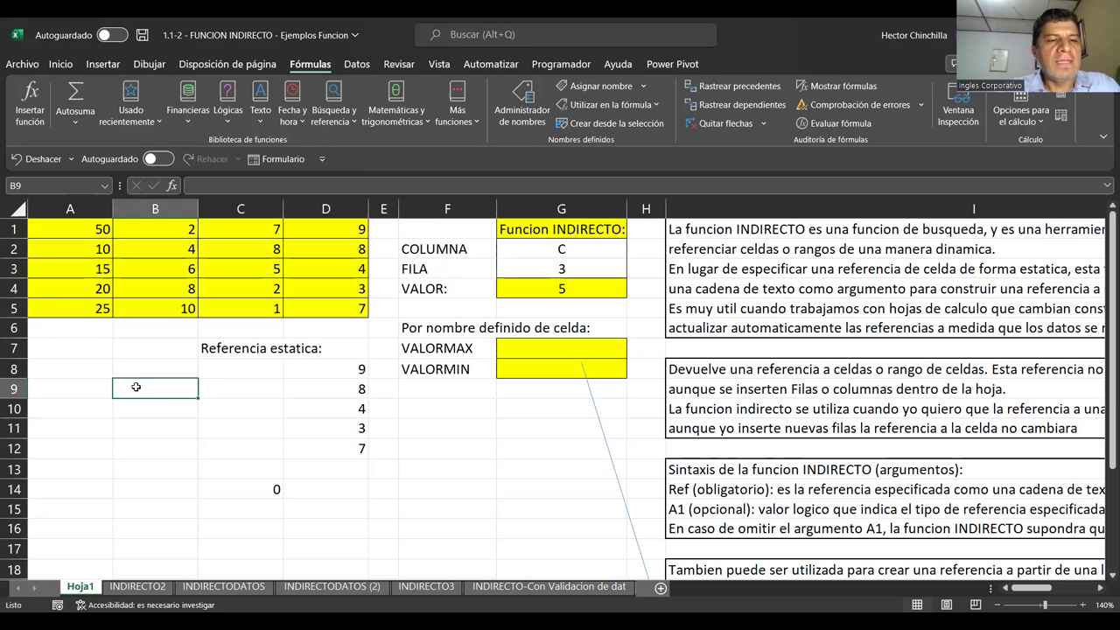
{"action": "left_click", "coordinate": [138, 330]}
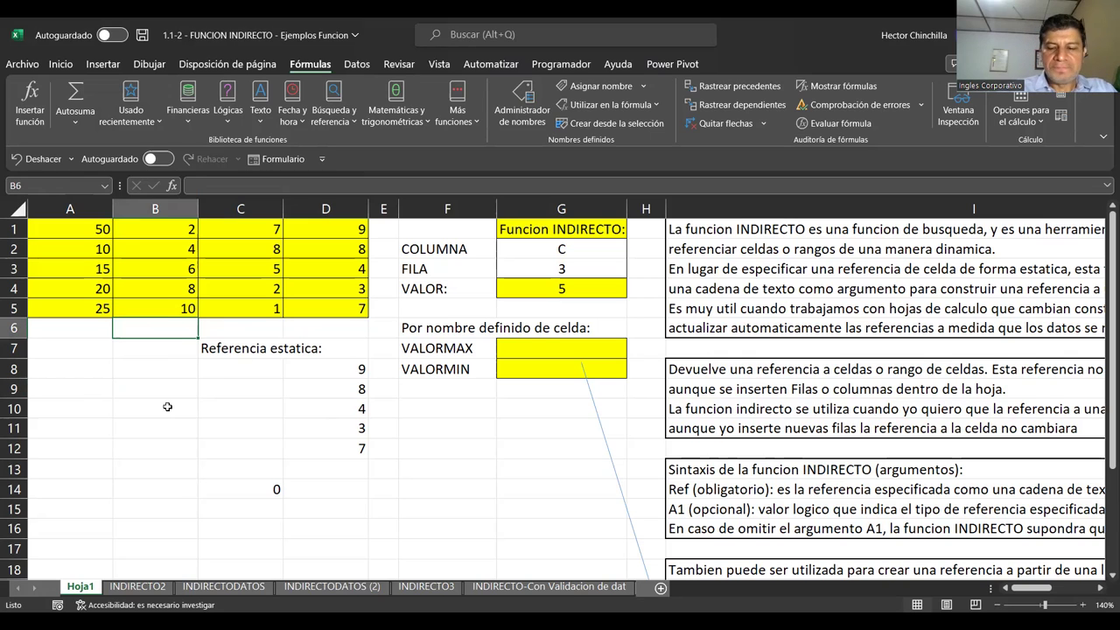
{"action": "left_click", "coordinate": [167, 407]}
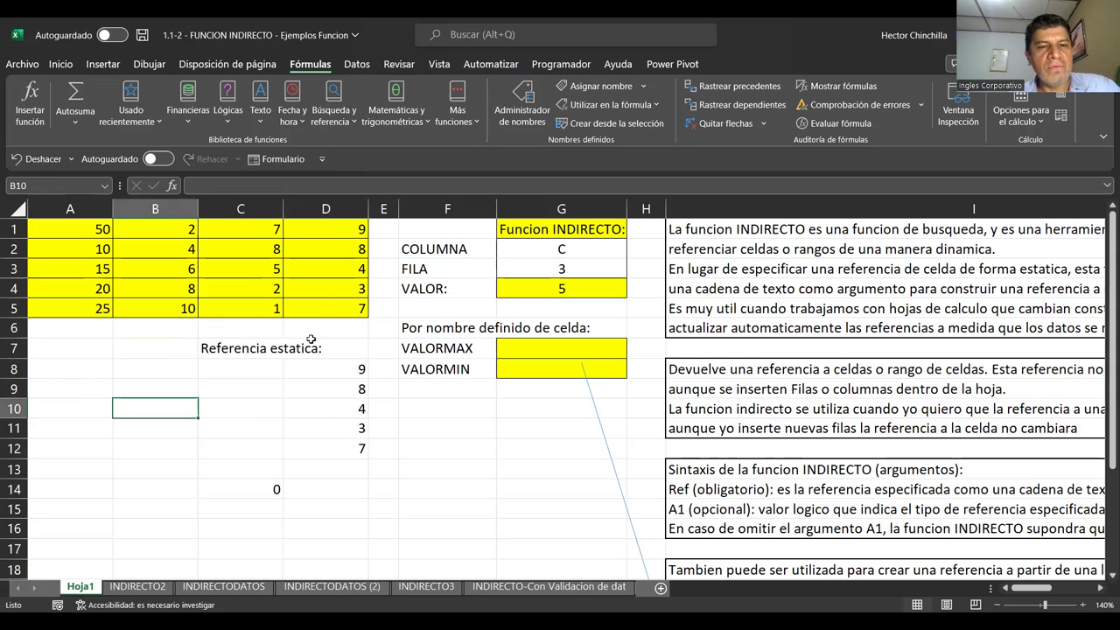
{"action": "left_click", "coordinate": [318, 311]}
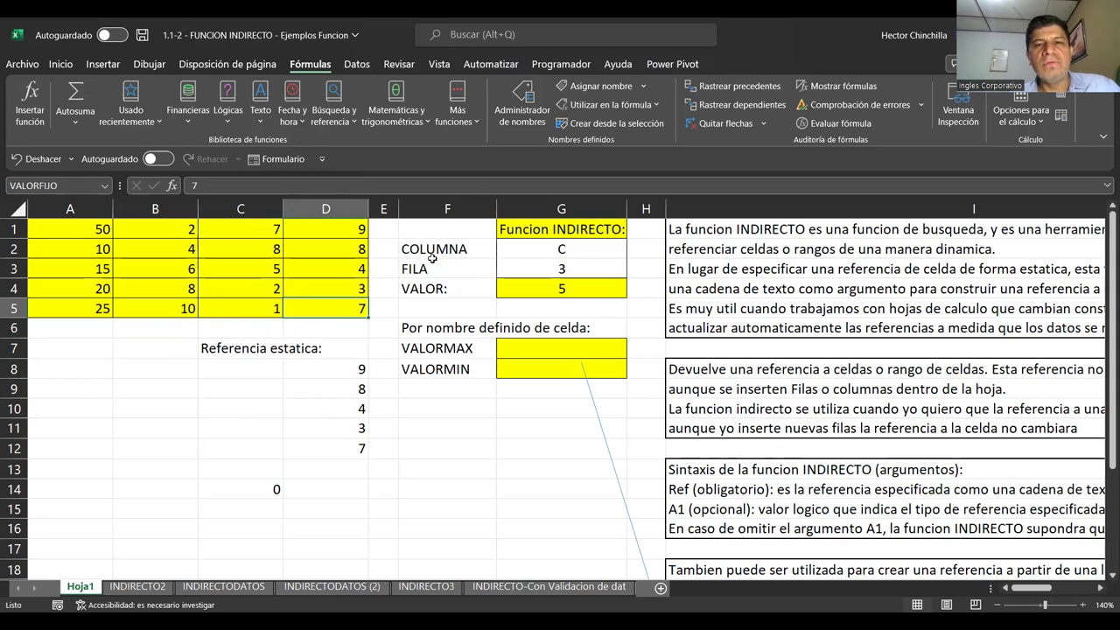
Open Name Manager and select the VALORFIJO entry, =Hoja1!$D$5
{"action": "left_click", "coordinate": [513, 108]}
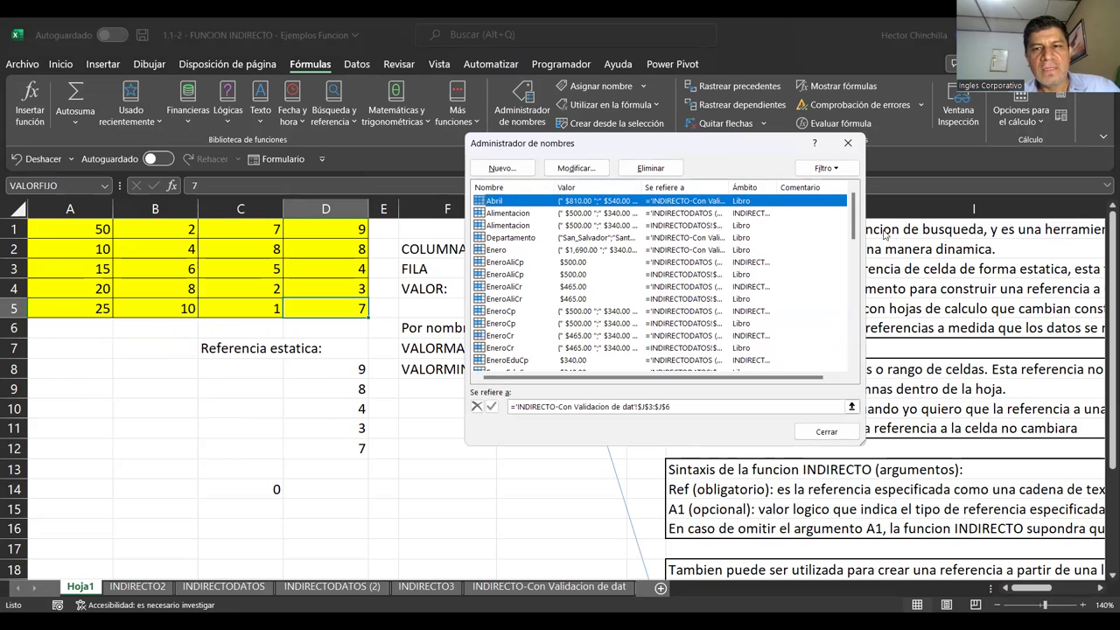
{"action": "left_click_drag", "start_coordinate": [852, 229], "coordinate": [842, 354]}
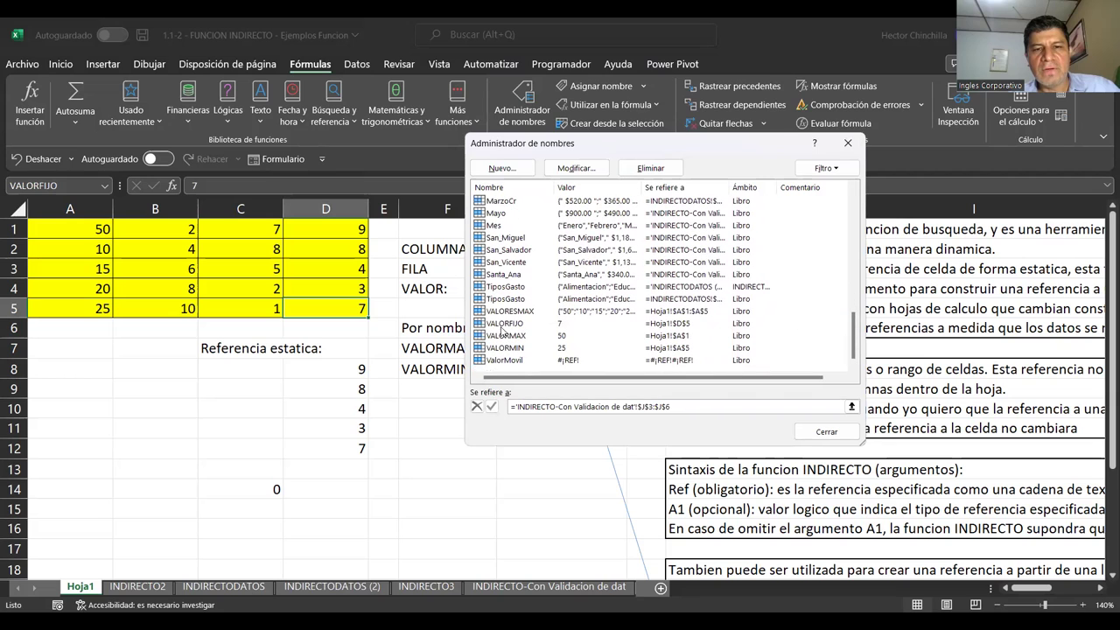
{"action": "left_click", "coordinate": [486, 326]}
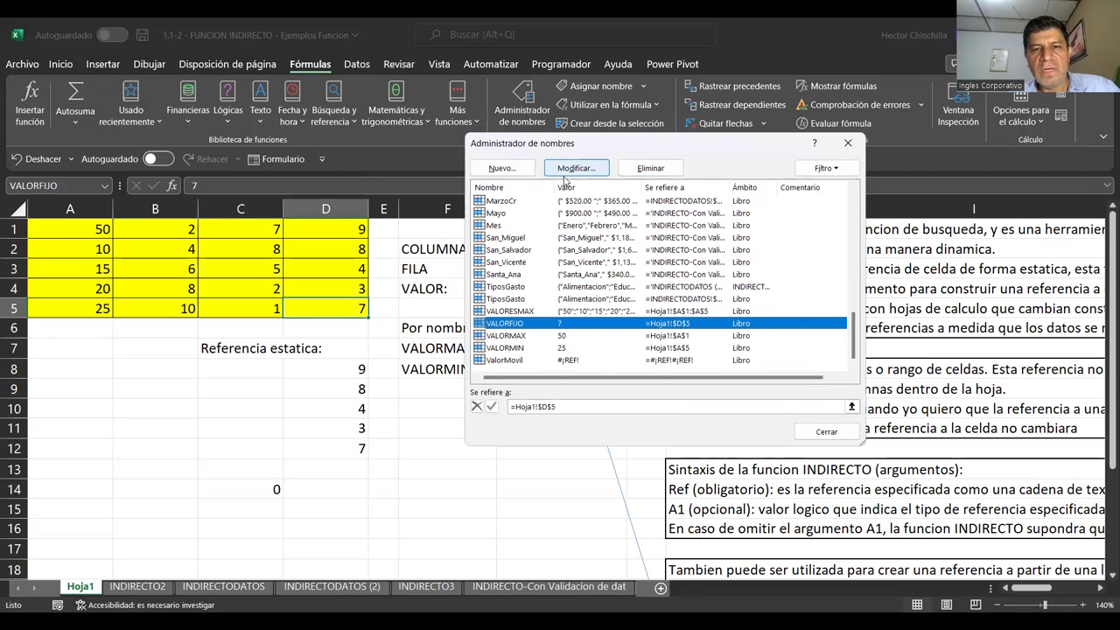
Delete the VALORFIJO name, confirm the deletion, and close Name Manager
{"action": "left_click", "coordinate": [639, 171]}
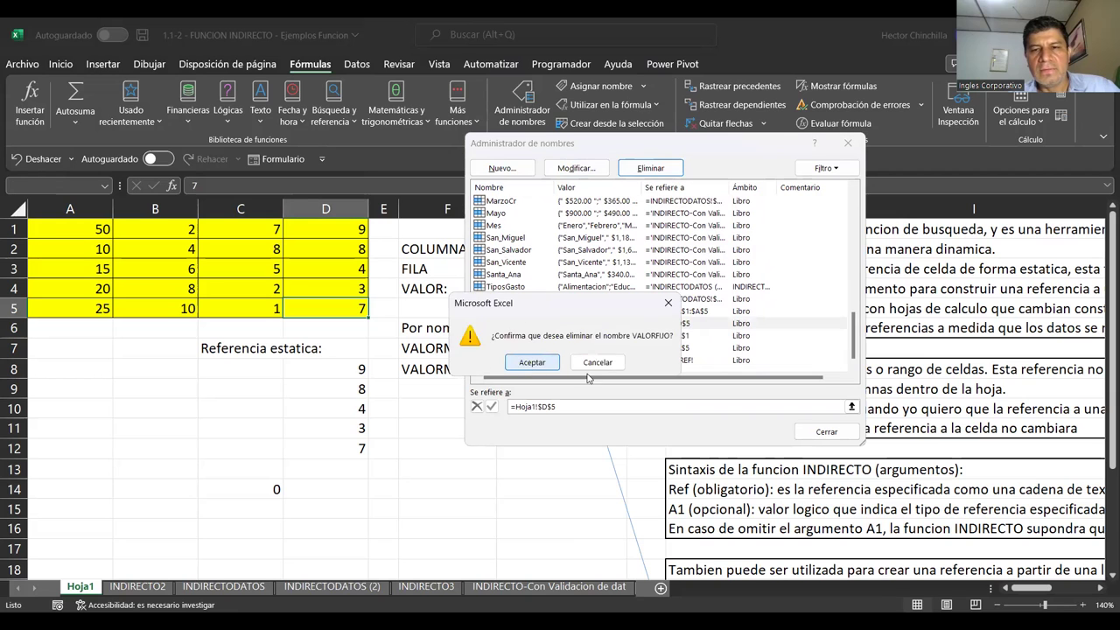
{"action": "left_click", "coordinate": [531, 364]}
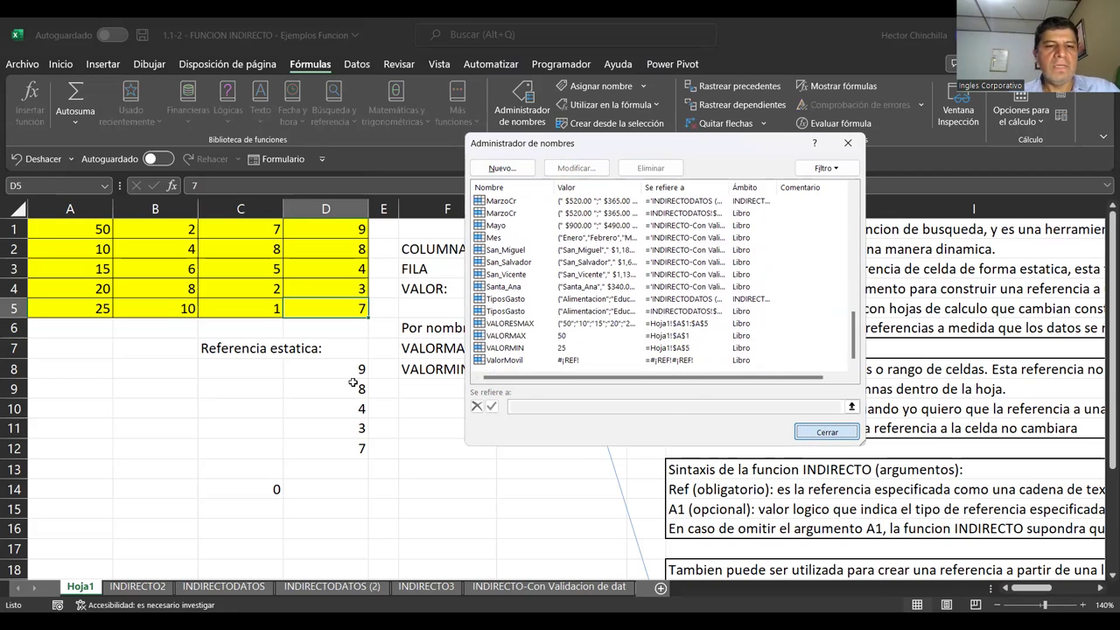
{"action": "left_click", "coordinate": [826, 431]}
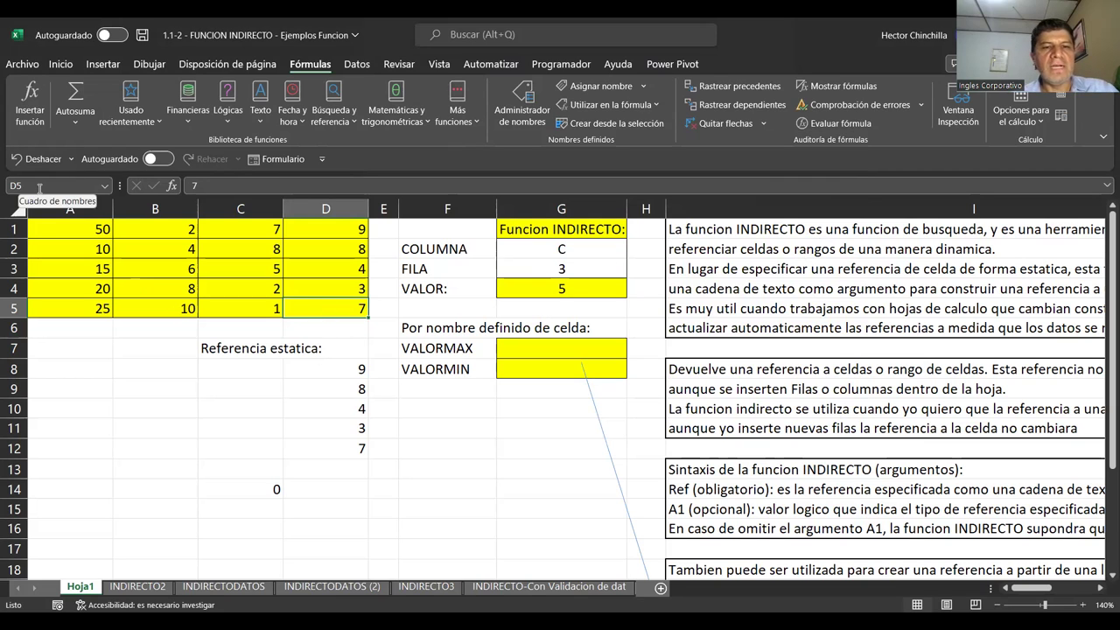
{"action": "left_click", "coordinate": [146, 426]}
{"action": "left_click", "coordinate": [131, 390]}
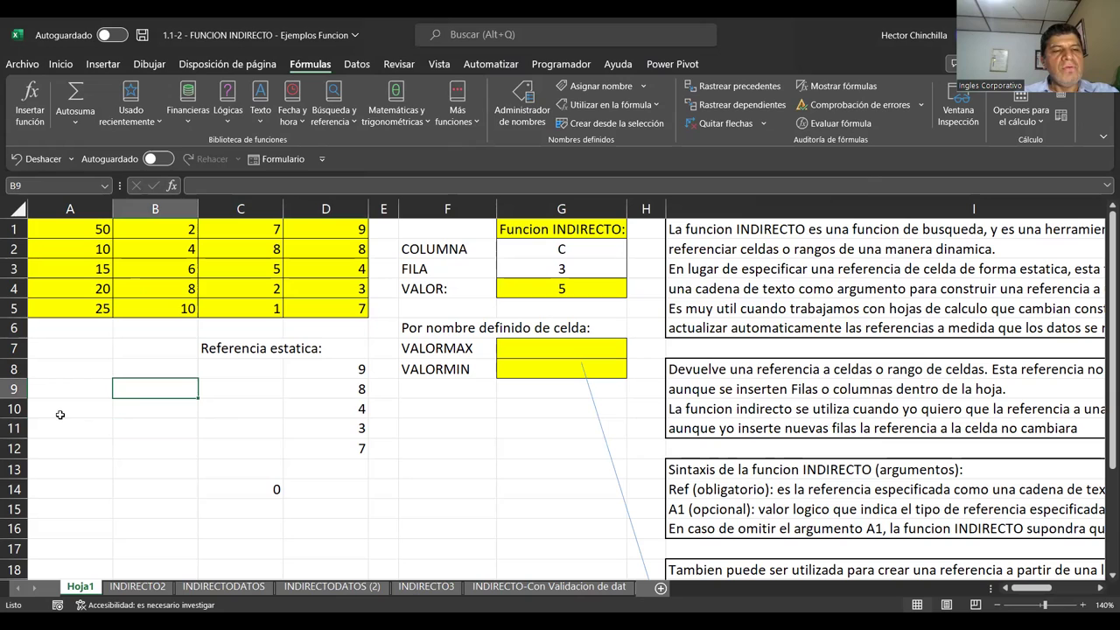
{"action": "left_click", "coordinate": [71, 230]}
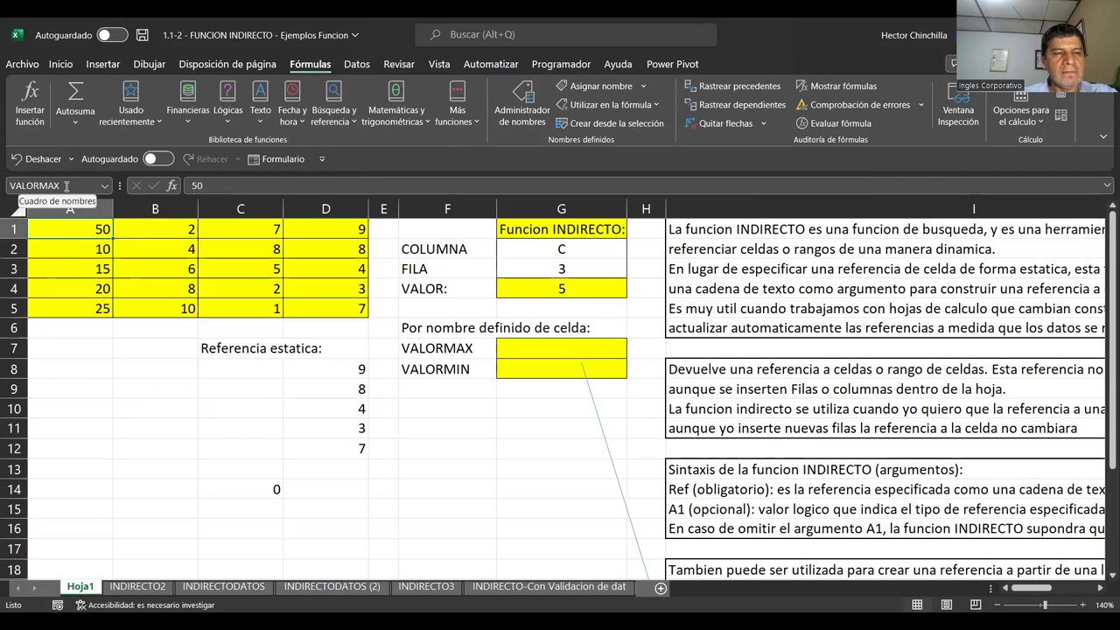
{"action": "left_click", "coordinate": [69, 308]}
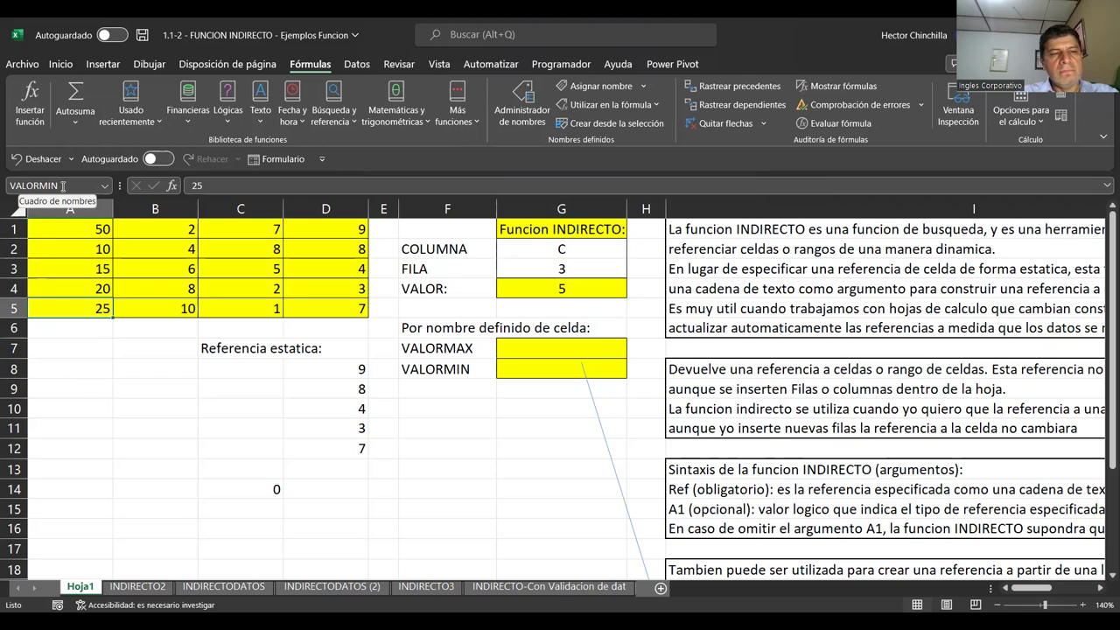
{"action": "left_click", "coordinate": [88, 227]}
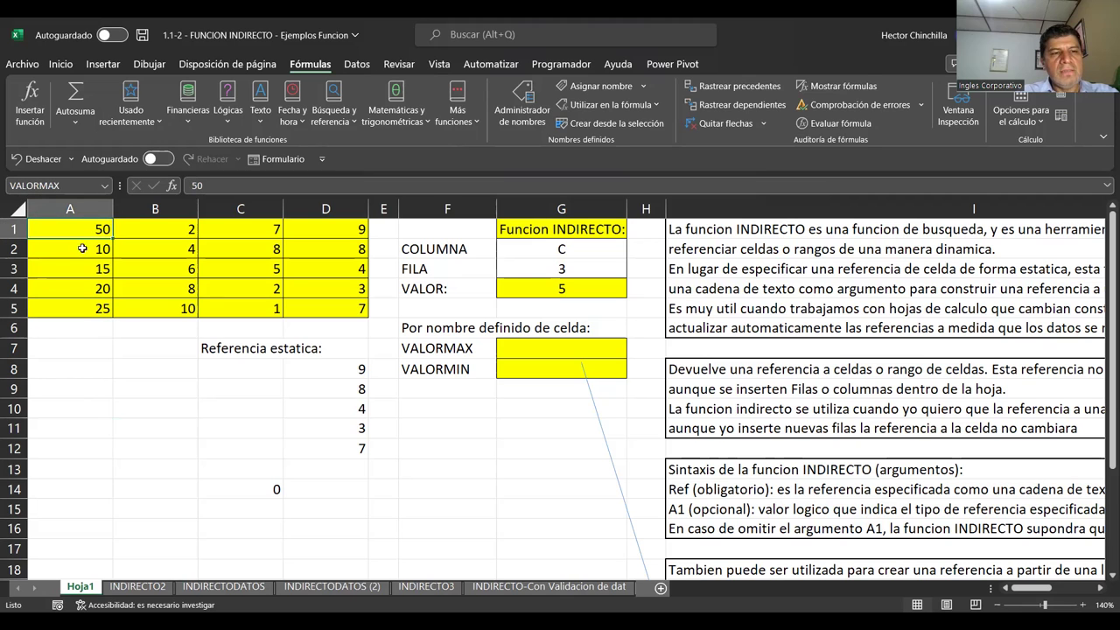
{"action": "left_click_drag", "start_coordinate": [86, 308], "coordinate": [74, 232]}
{"action": "left_click", "coordinate": [73, 229]}
{"action": "left_click", "coordinate": [75, 310]}
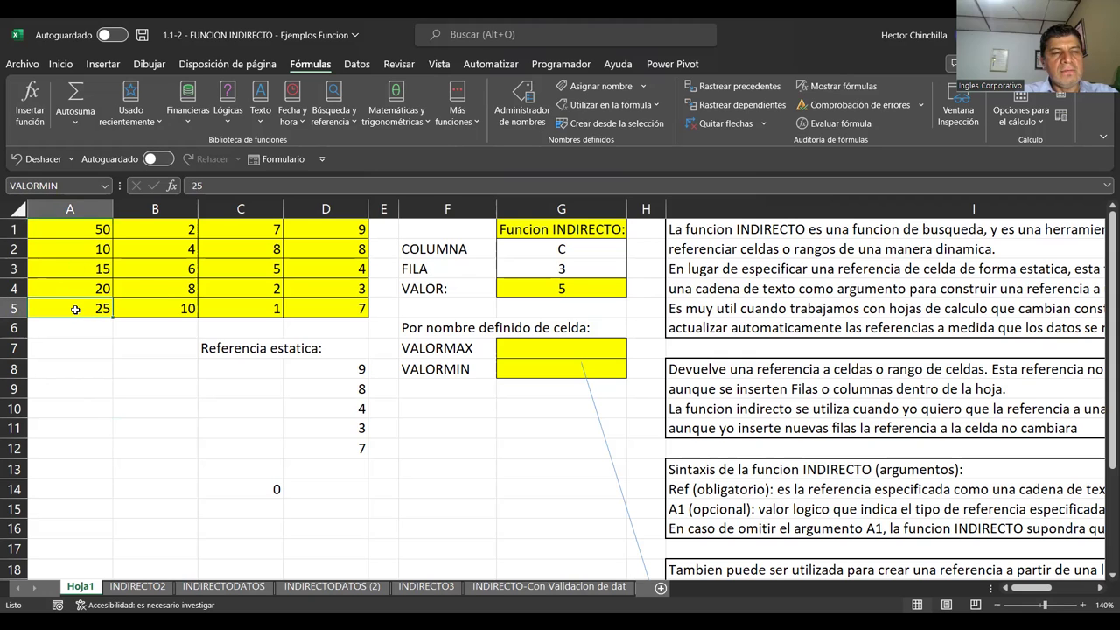
{"action": "left_click", "coordinate": [83, 231]}
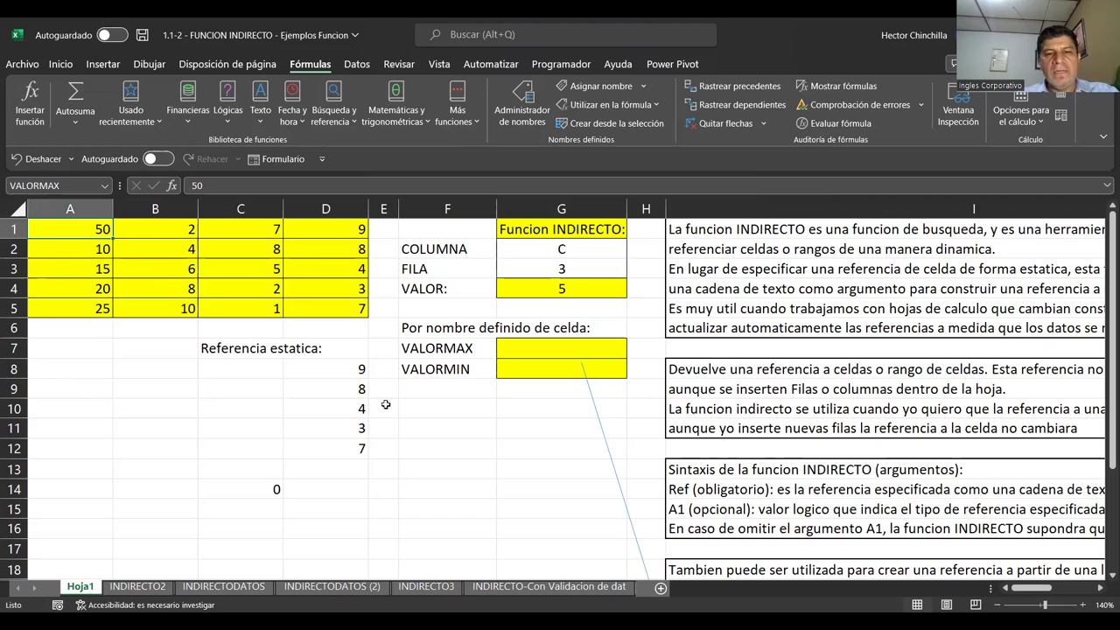
{"action": "left_click", "coordinate": [522, 352]}
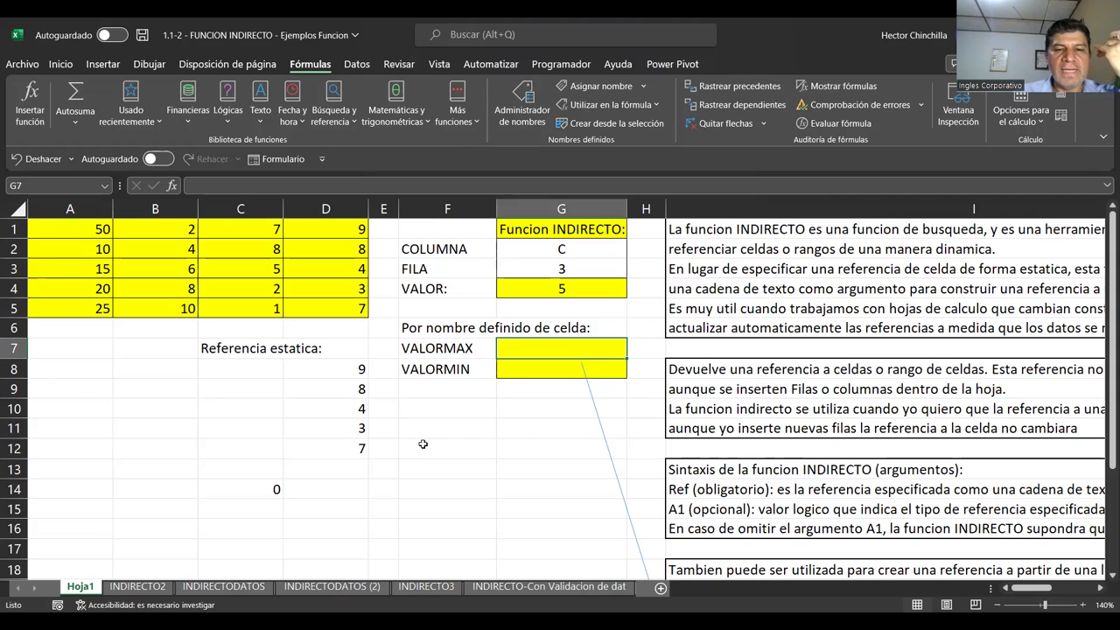
Enter =INDIRECTO(F7) in G7 so it returns 50
{"action": "key", "text": "Left"}
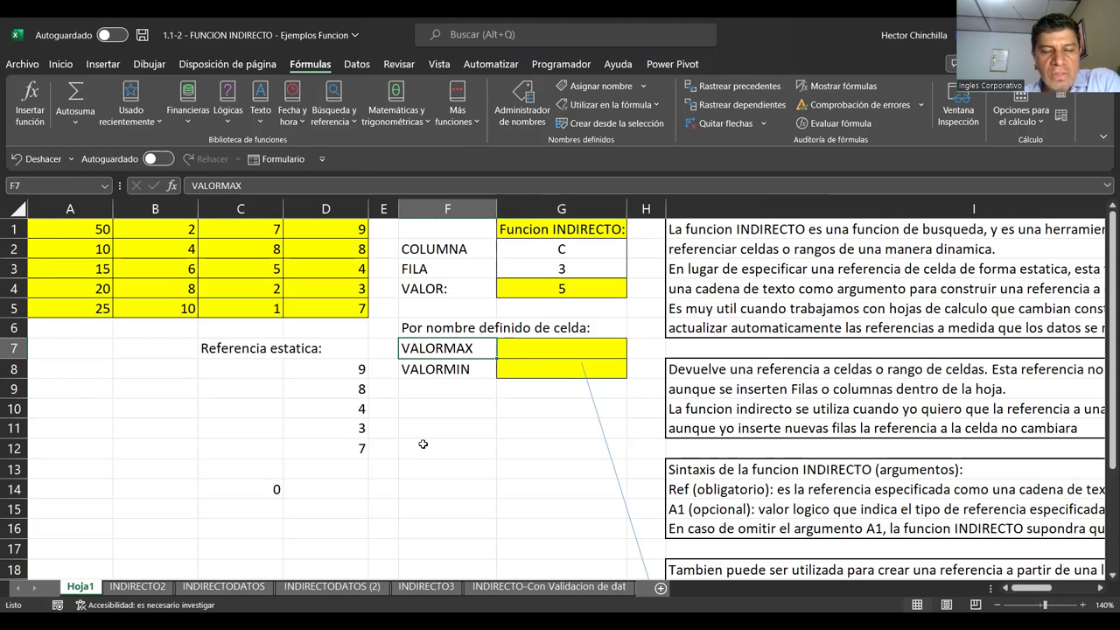
{"action": "key", "text": "Up"}
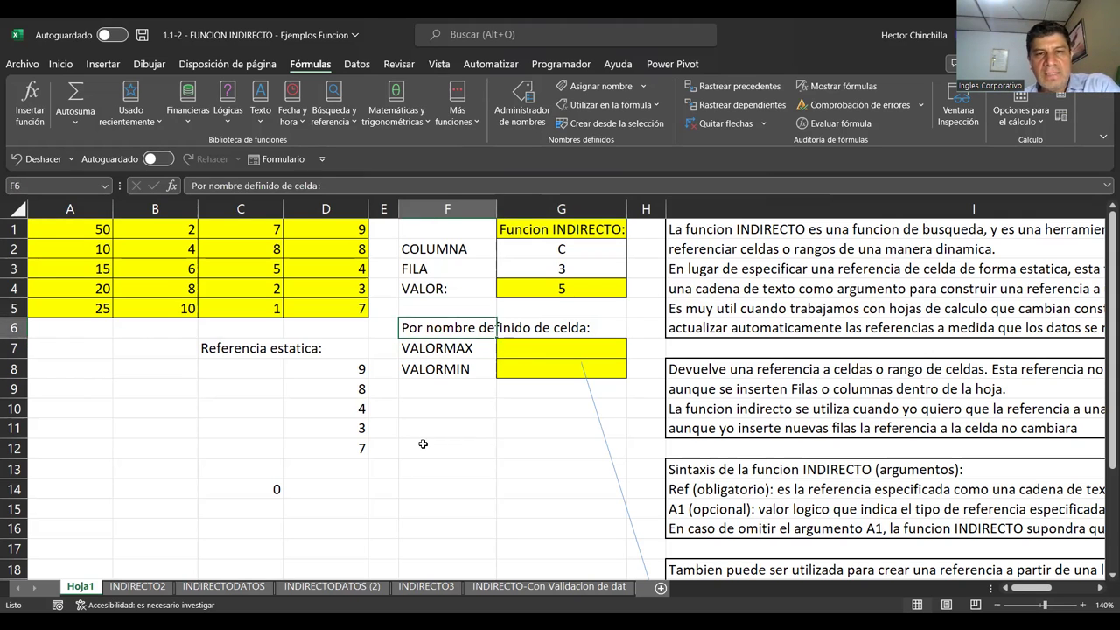
{"action": "key", "text": "Down"}
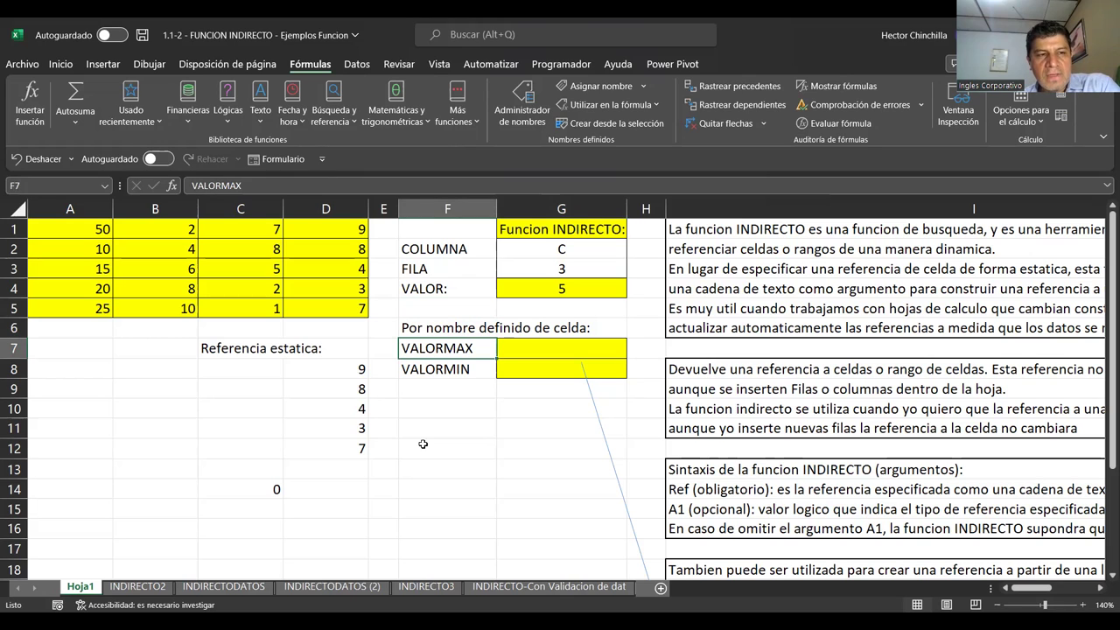
{"action": "key", "text": "Down"}
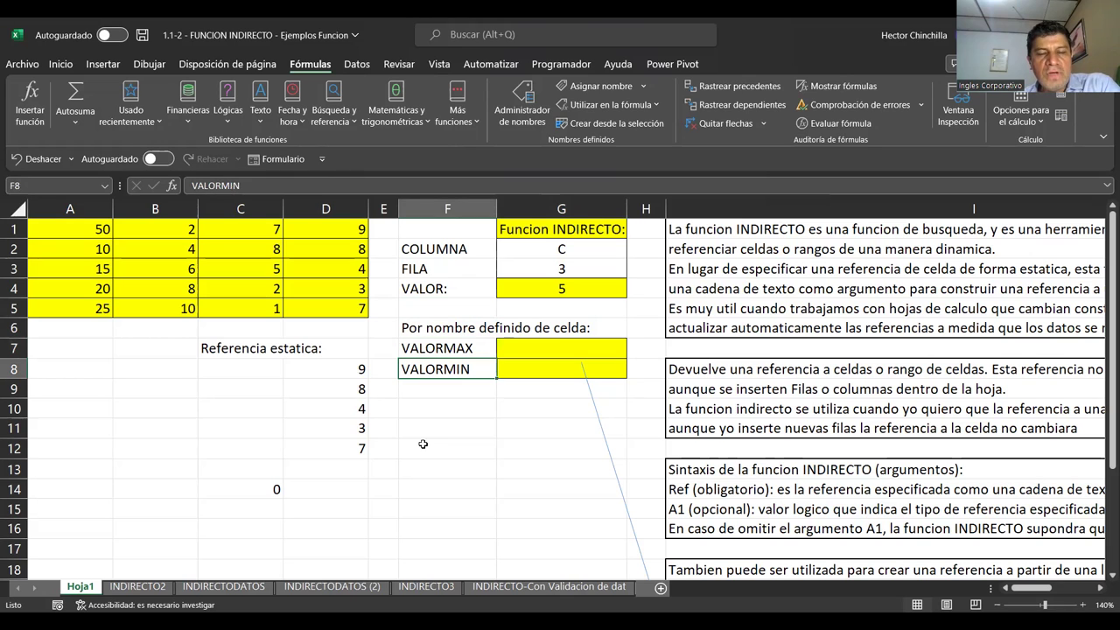
{"action": "key", "text": "Up"}
{"action": "key", "text": "Right"}
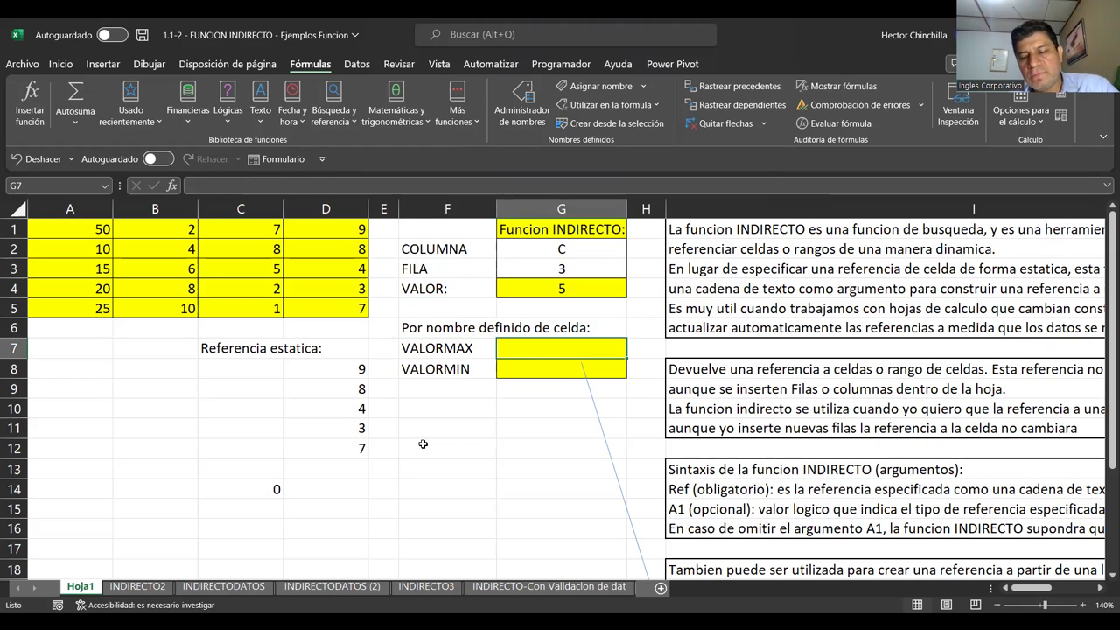
{"action": "type", "text": "="}
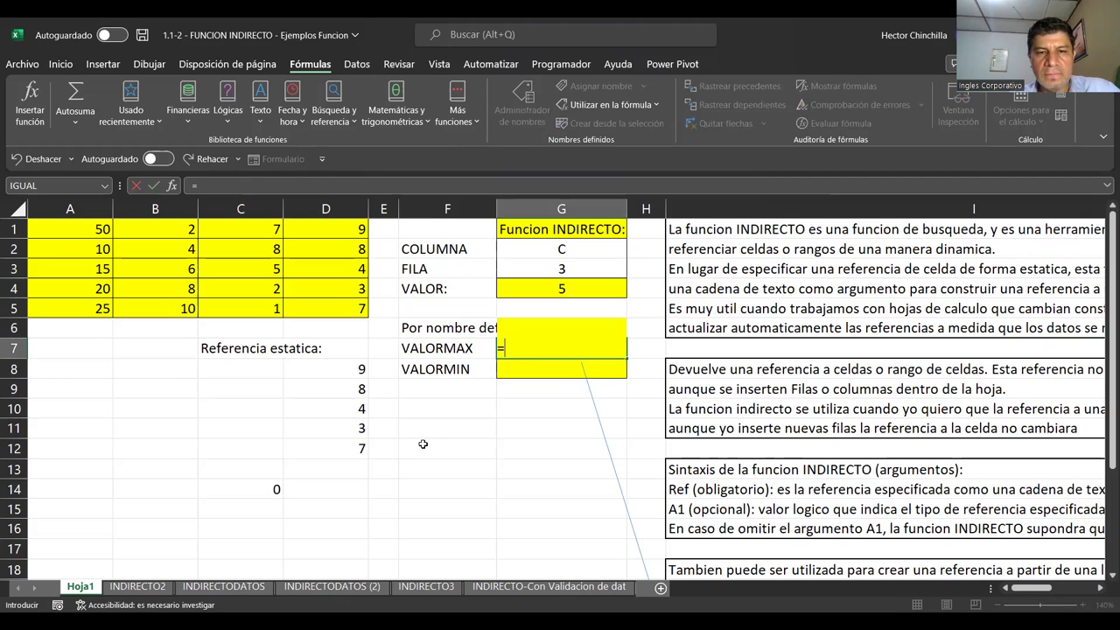
{"action": "type", "text": "INDIRECTO"}
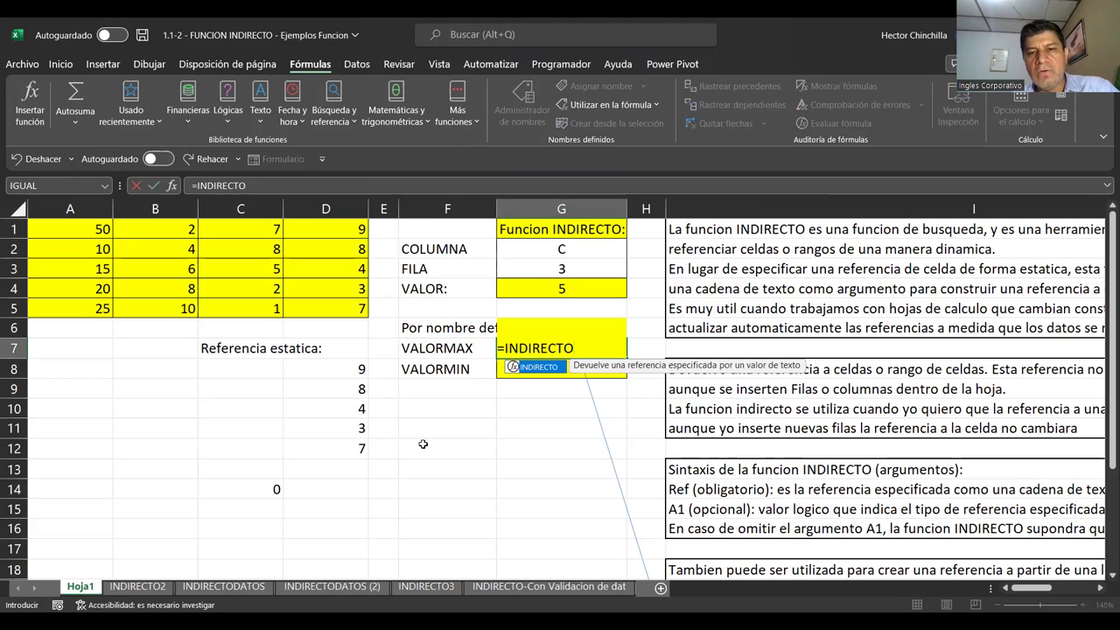
{"action": "type", "text": "("}
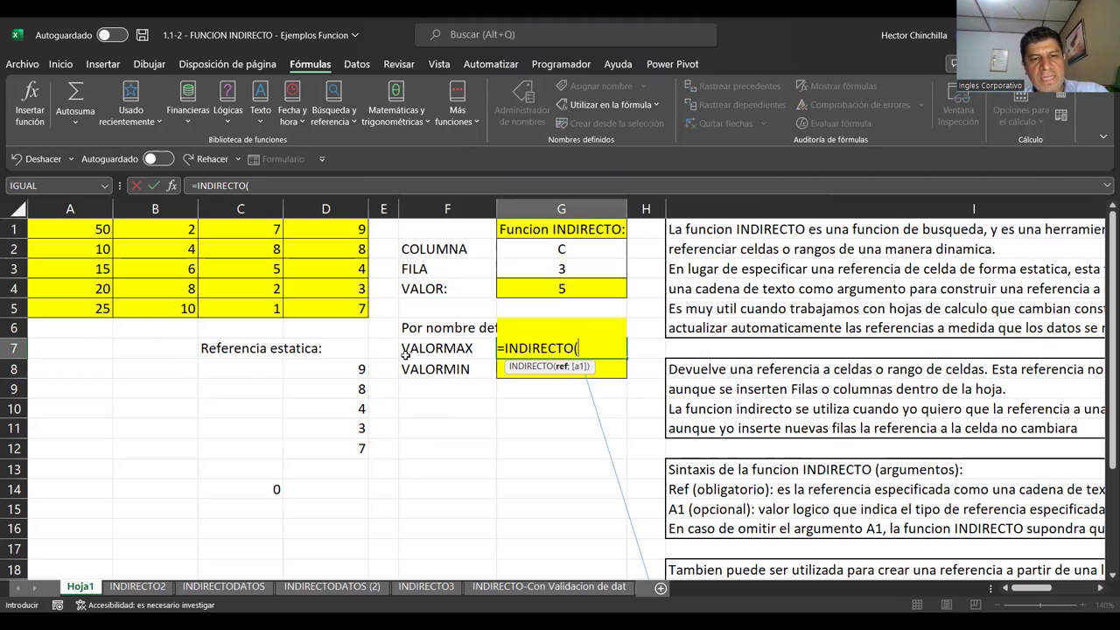
{"action": "left_click", "coordinate": [412, 347]}
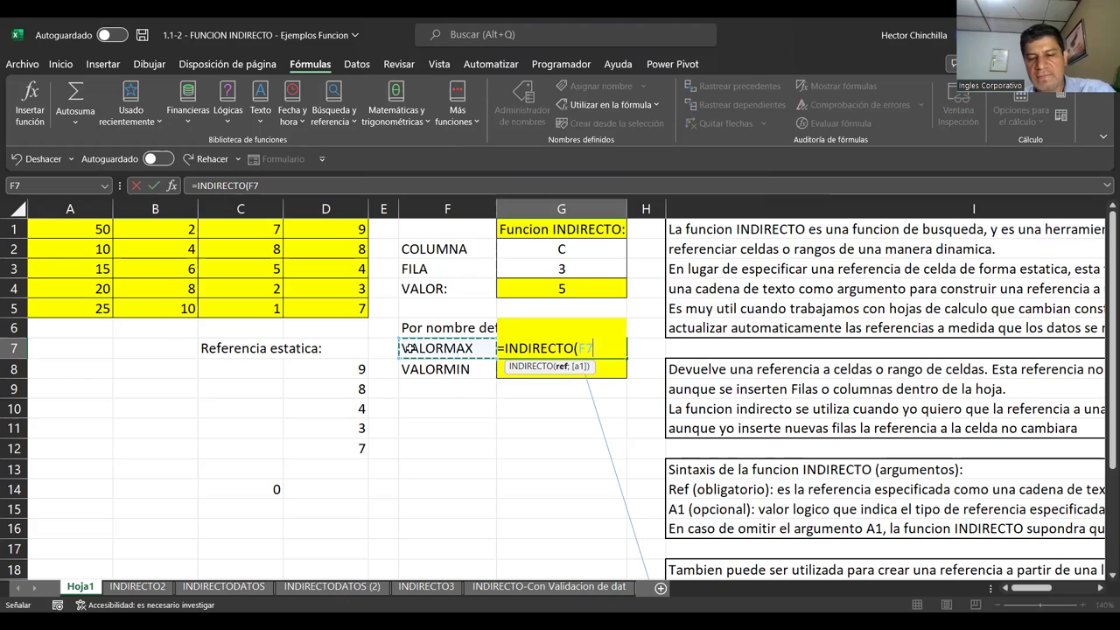
{"action": "key", "text": "ctrl+Return"}
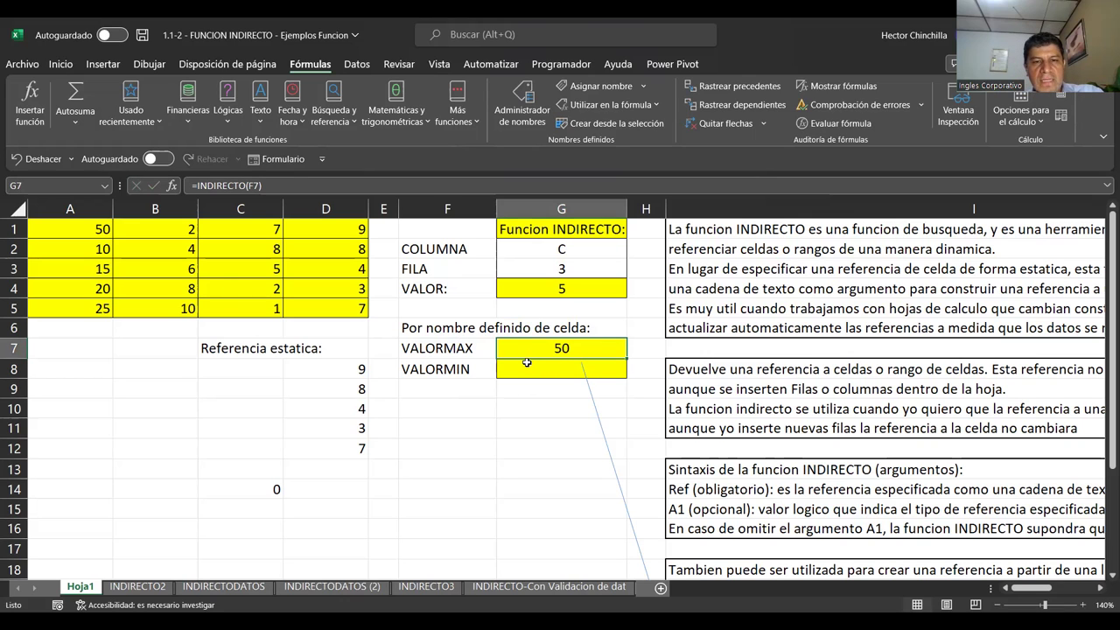
Check that A1 carries the name VALORMAX and A5 the name VALORMIN
{"action": "left_click", "coordinate": [438, 348]}
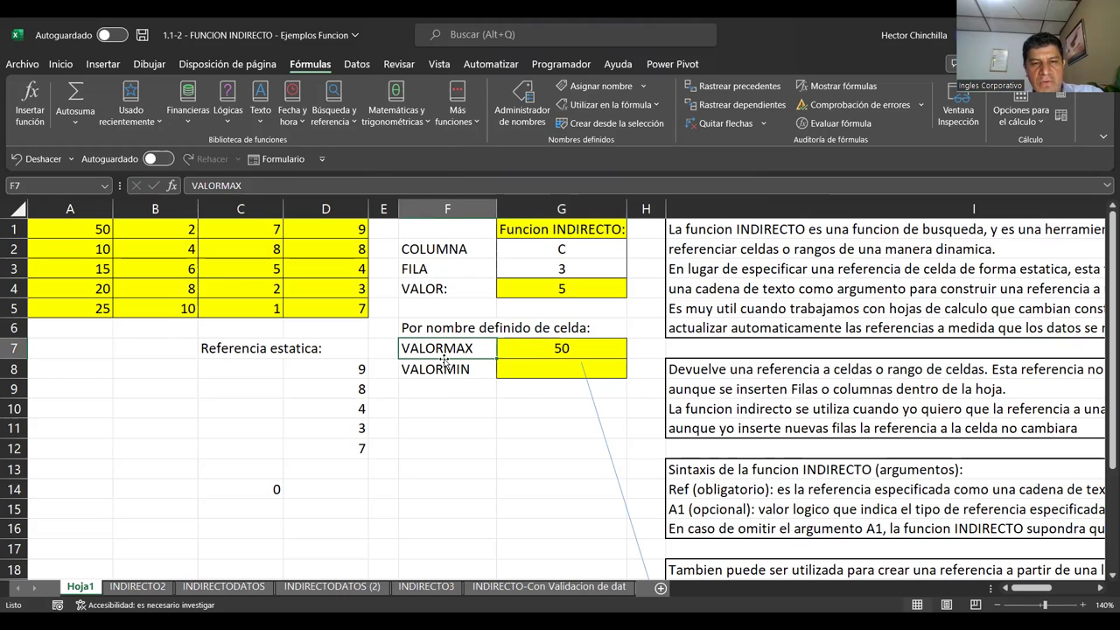
{"action": "left_click", "coordinate": [63, 225]}
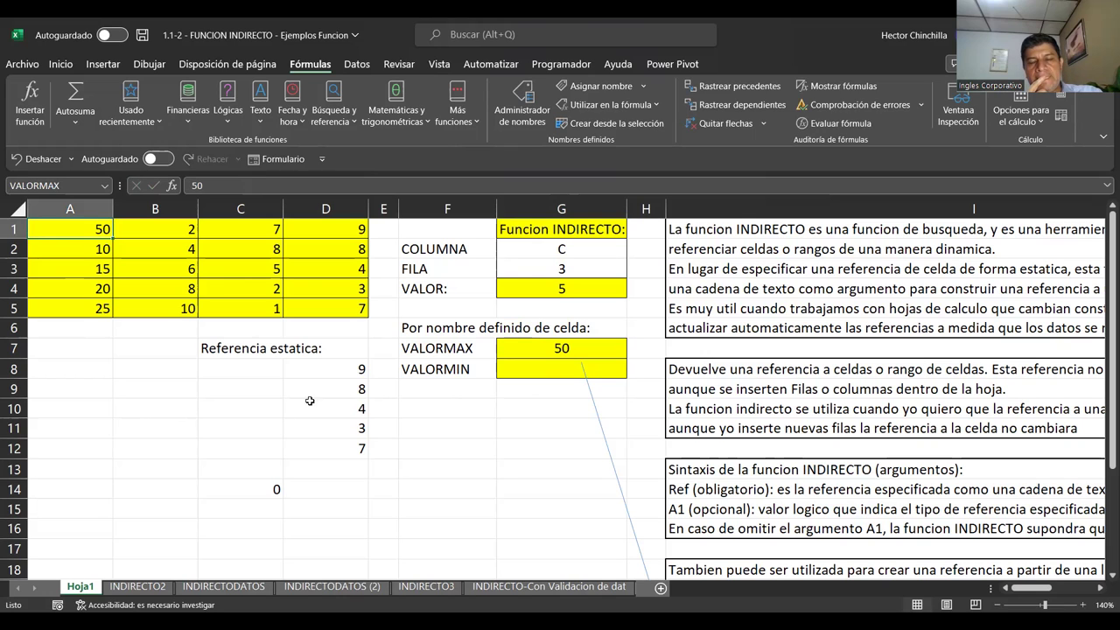
{"action": "left_click", "coordinate": [517, 368]}
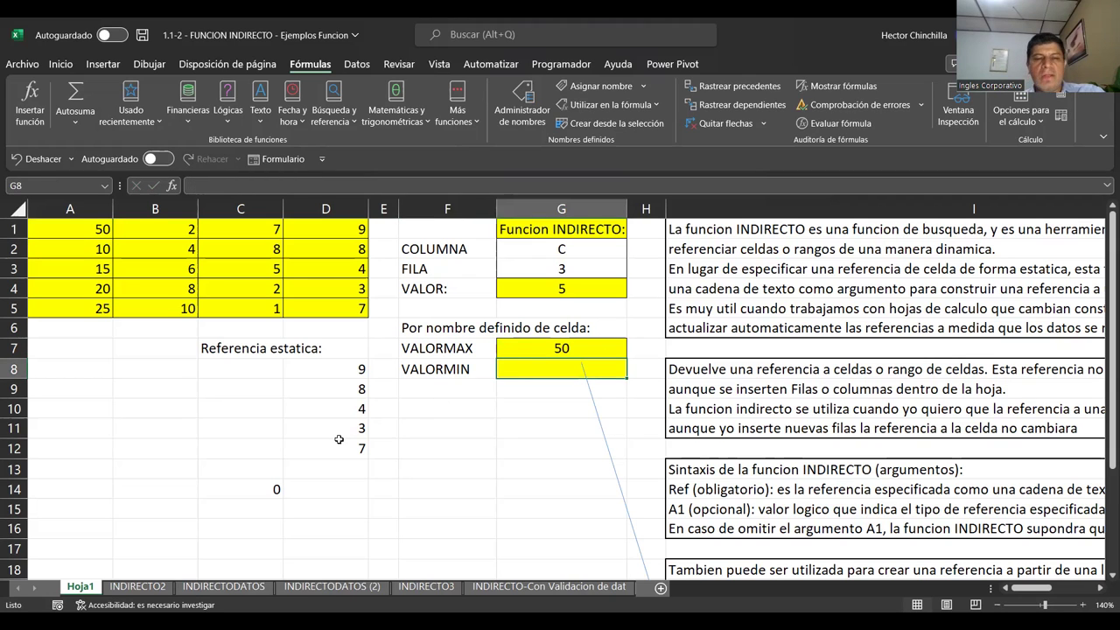
{"action": "left_click", "coordinate": [87, 309]}
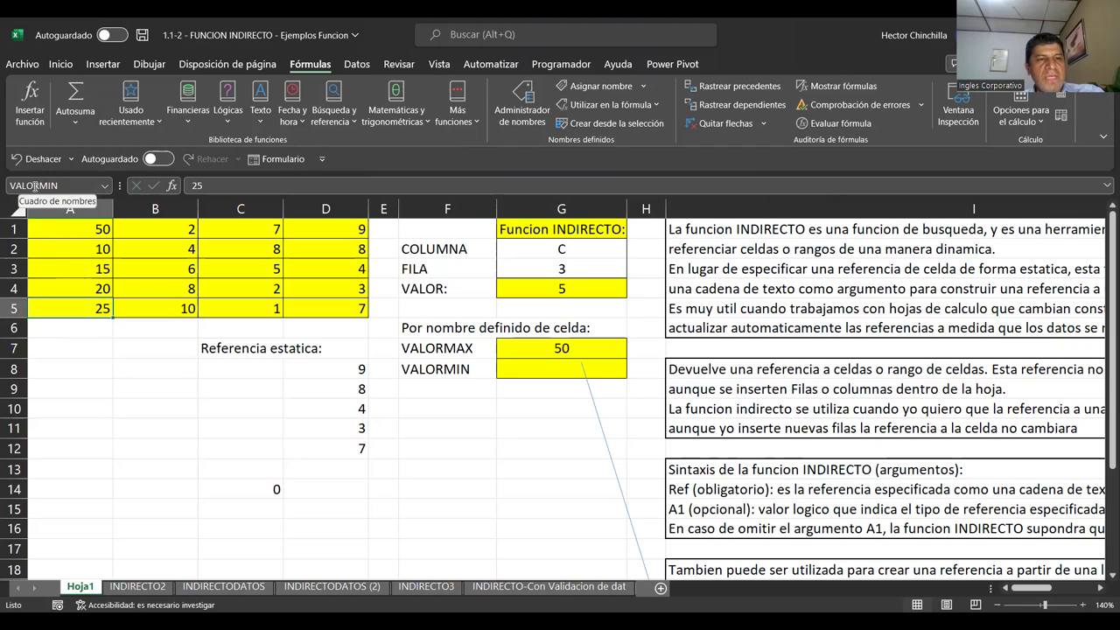
{"action": "left_click", "coordinate": [435, 401]}
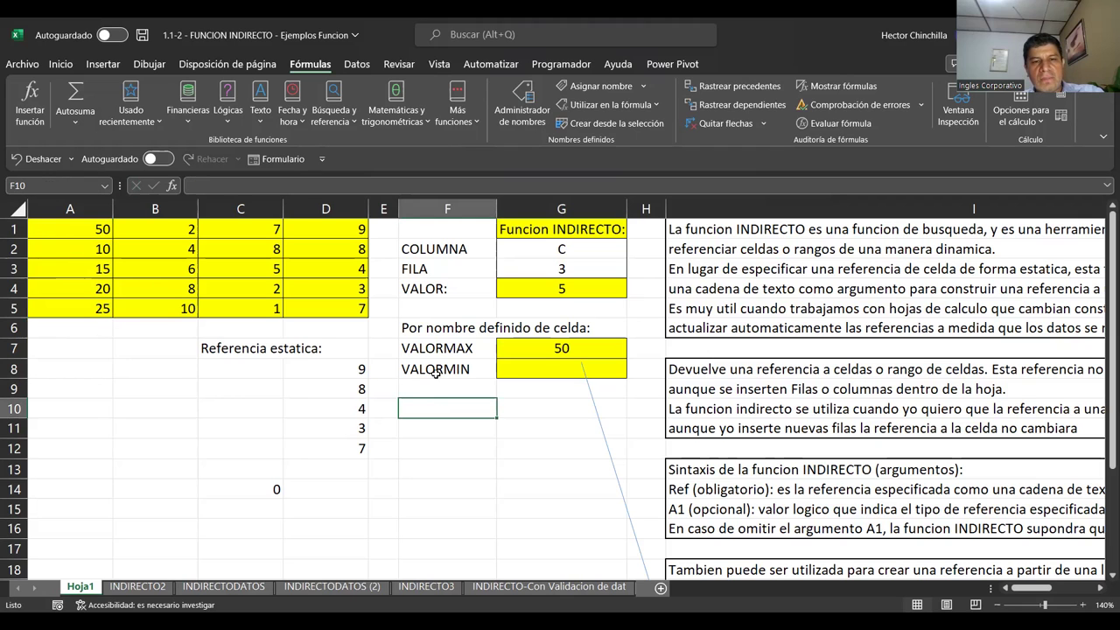
Clear the VALORMIN label from F8 across F8:G8
{"action": "left_click", "coordinate": [434, 372]}
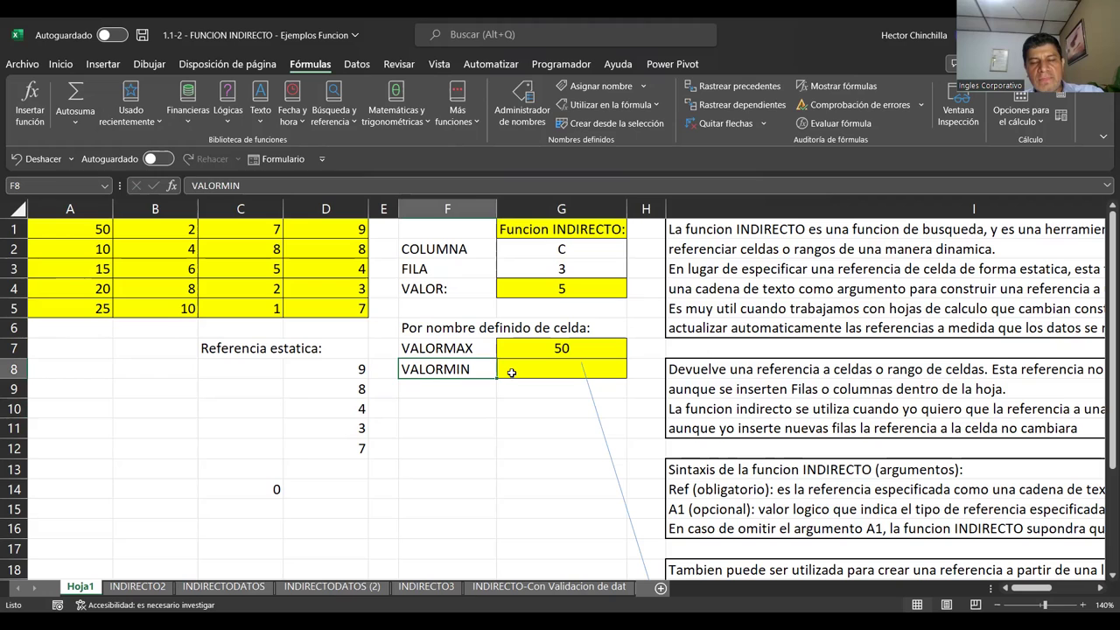
{"action": "left_click_drag", "start_coordinate": [512, 373], "coordinate": [448, 371]}
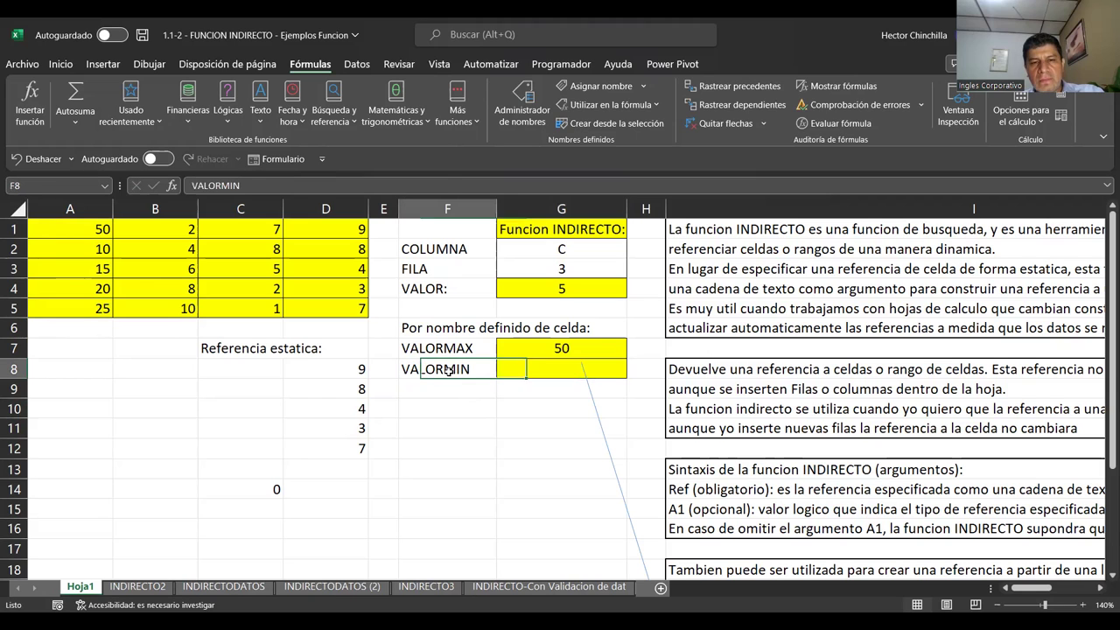
{"action": "key", "text": "ctrl+z"}
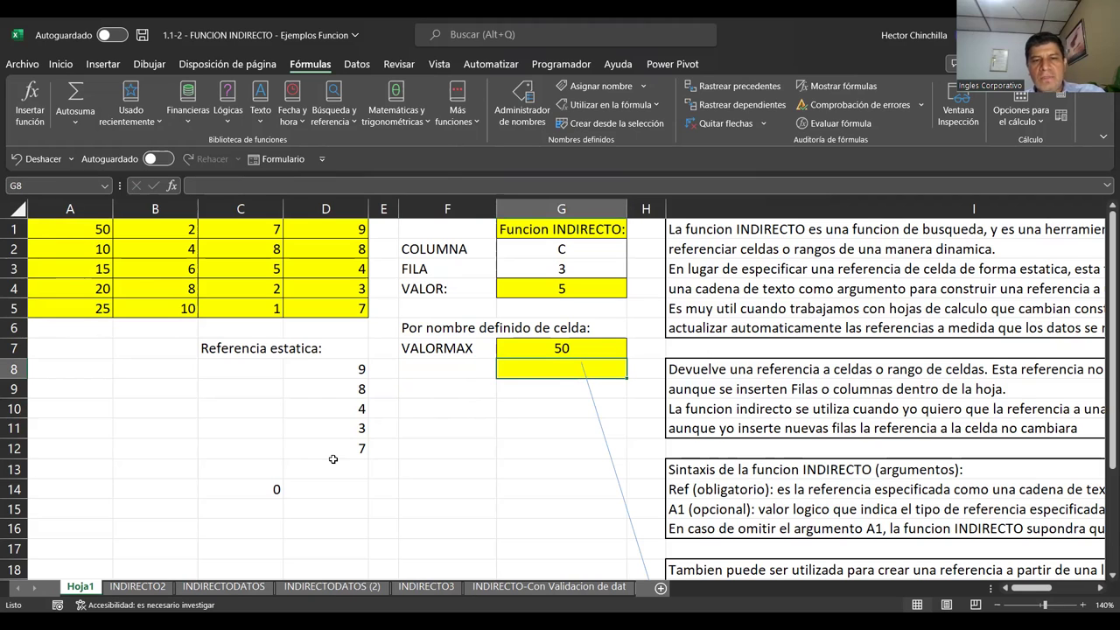
Enter an INDIRECTO formula in G8 pointing at the VALORMIN cell A5
{"action": "type", "text": "="}
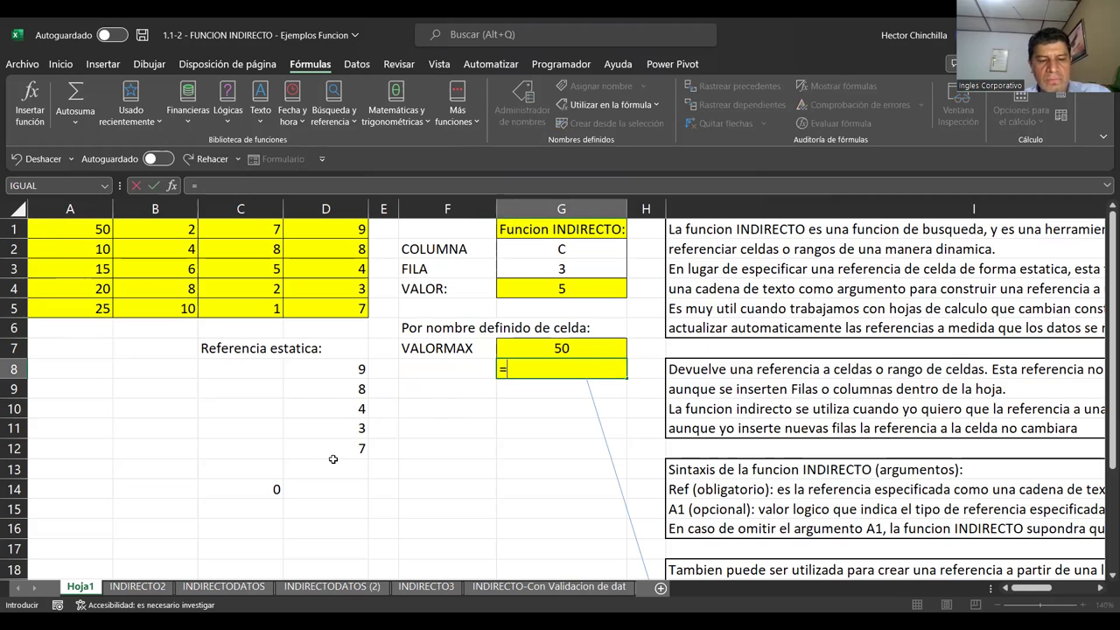
{"action": "type", "text": "INDIRECTO"}
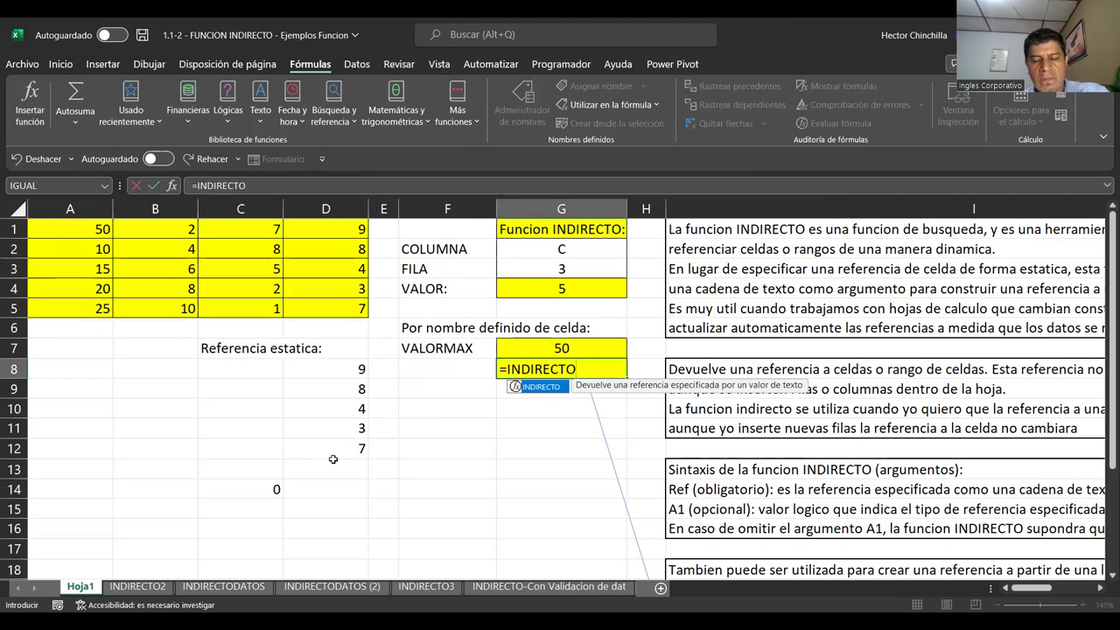
{"action": "type", "text": "("}
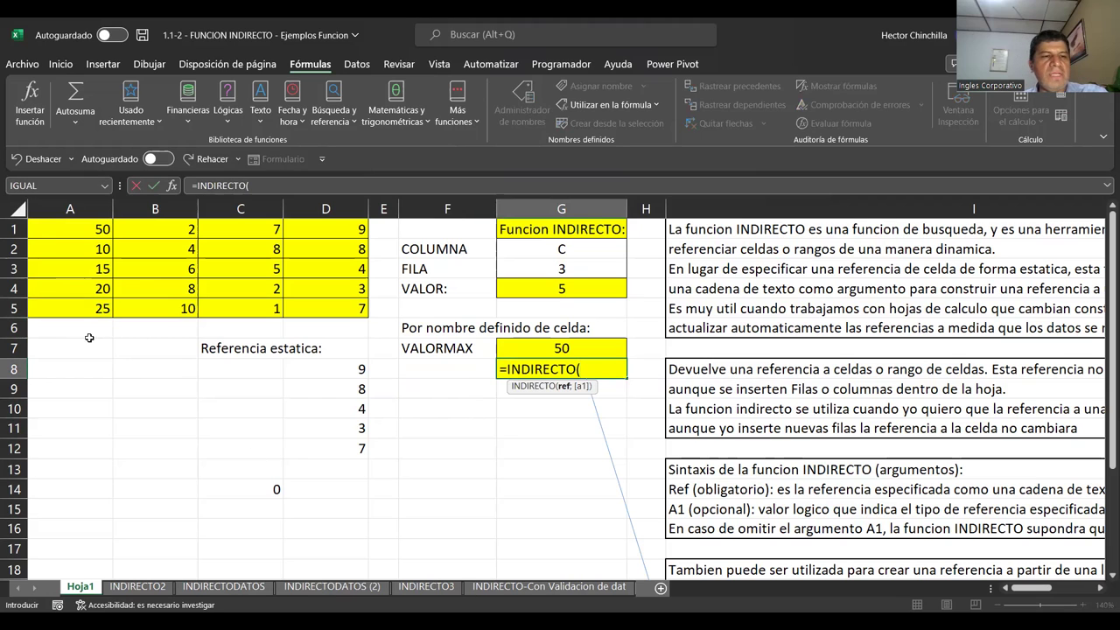
{"action": "left_click", "coordinate": [80, 305]}
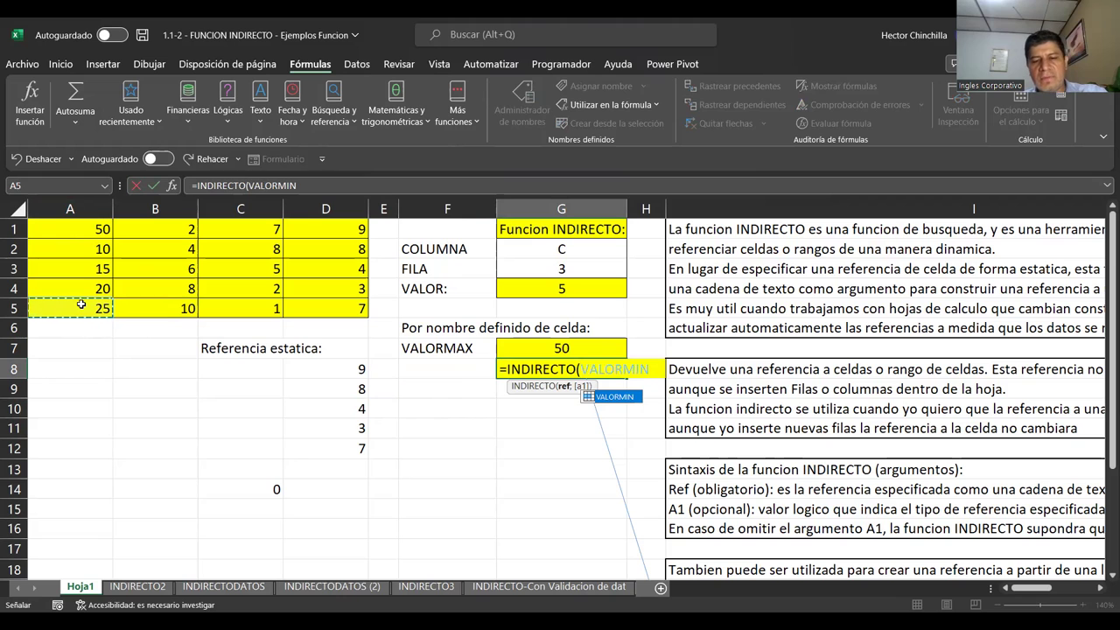
{"action": "key", "text": "ctrl+Return"}
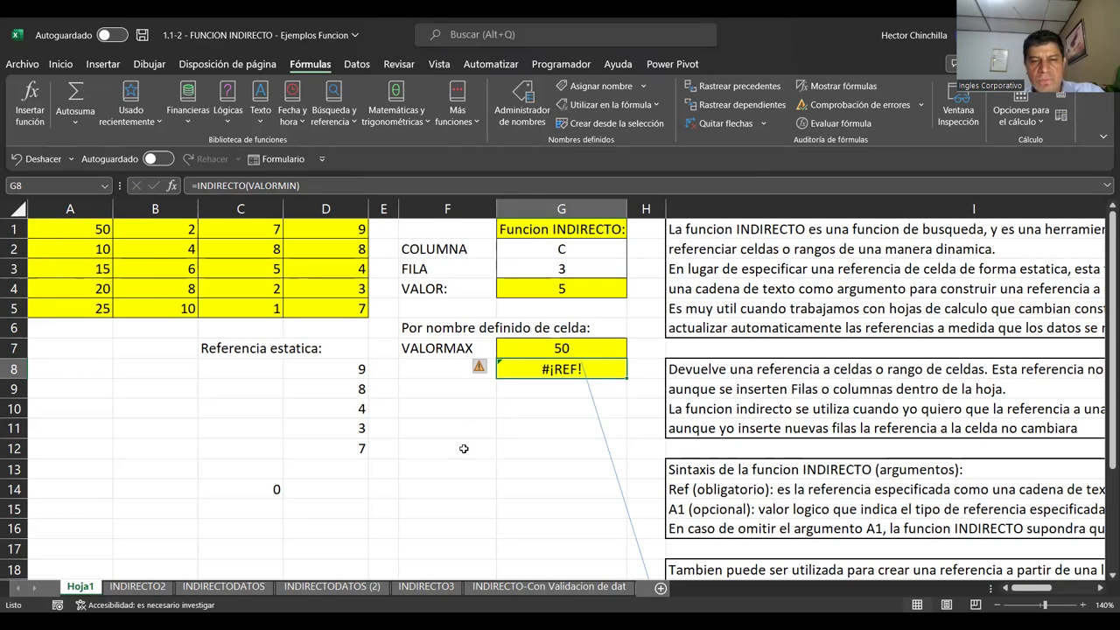
Change G8's argument to F8, giving =INDIRECTO(F8)
{"action": "key", "text": "F2"}
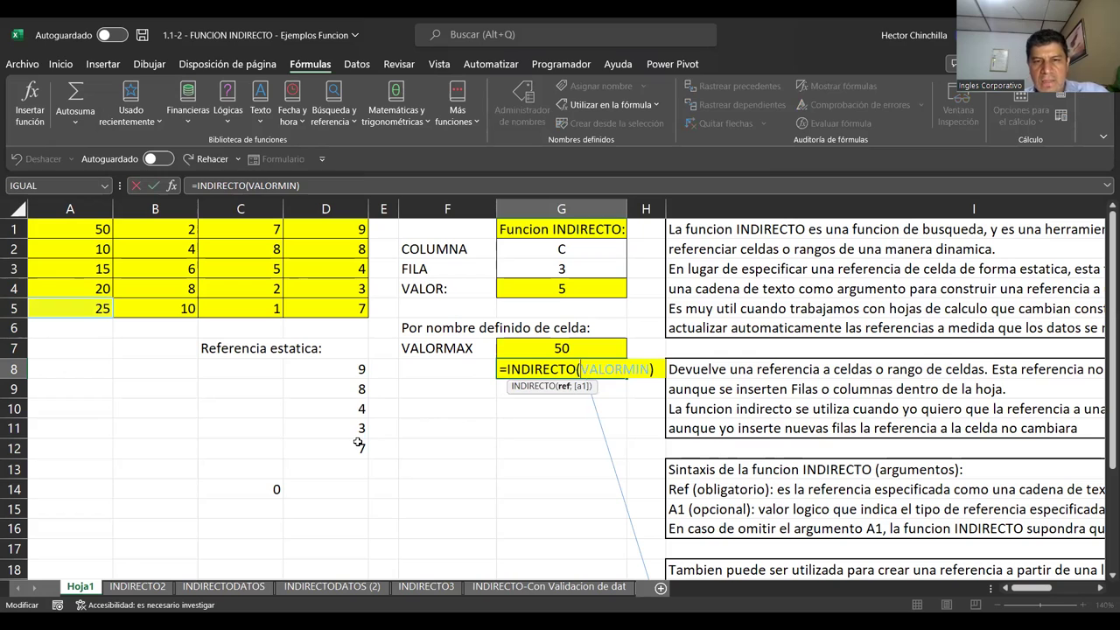
{"action": "key", "text": "Delete"}
{"action": "key", "text": "Delete"}
{"action": "key", "text": "Delete"}
{"action": "key", "text": "Delete"}
{"action": "key", "text": "Delete"}
{"action": "key", "text": "Delete"}
{"action": "key", "text": "Delete"}
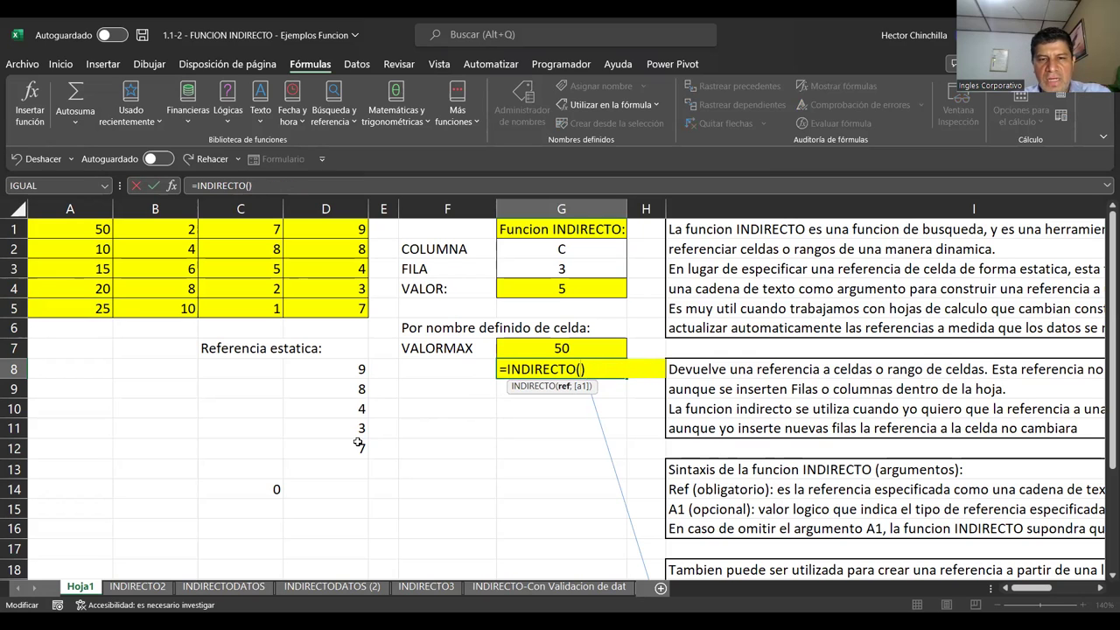
{"action": "left_click", "coordinate": [455, 371]}
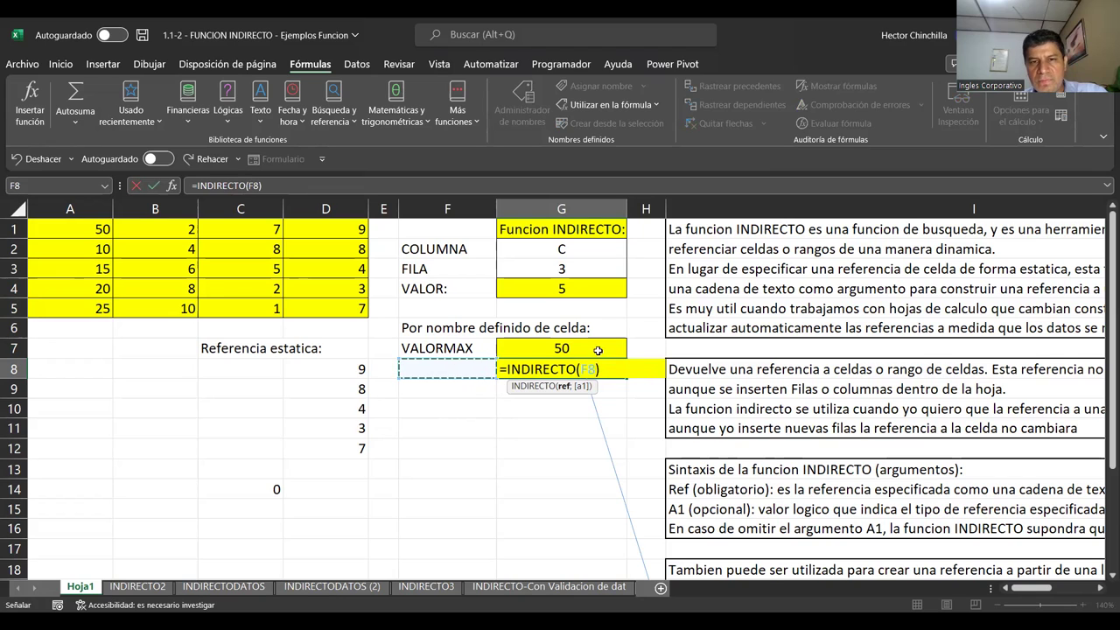
{"action": "key", "text": "Return"}
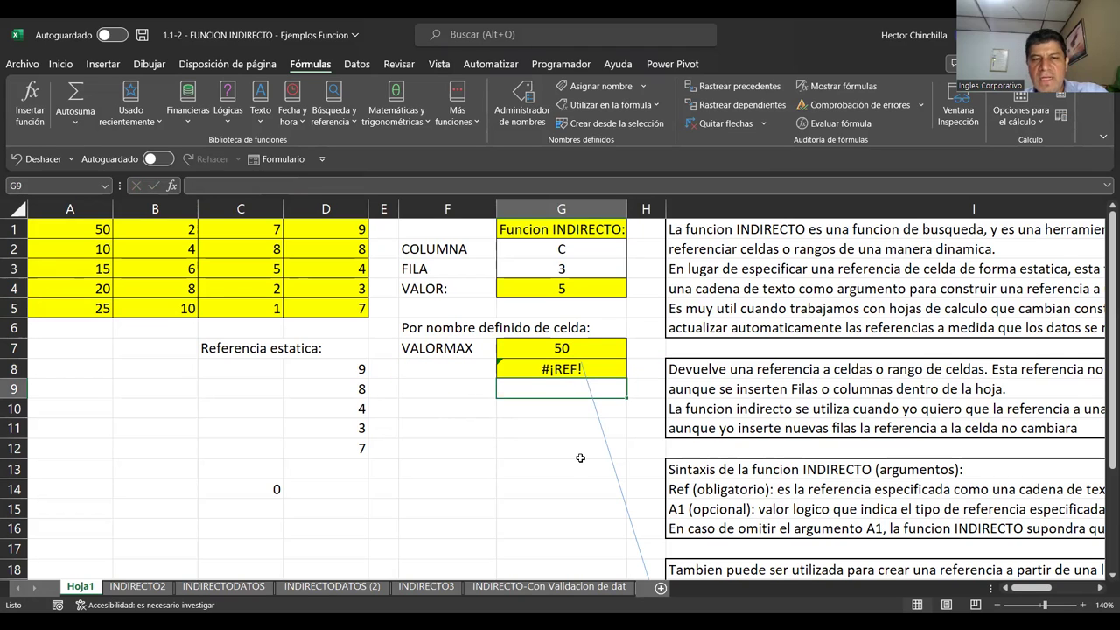
{"action": "left_click", "coordinate": [440, 369]}
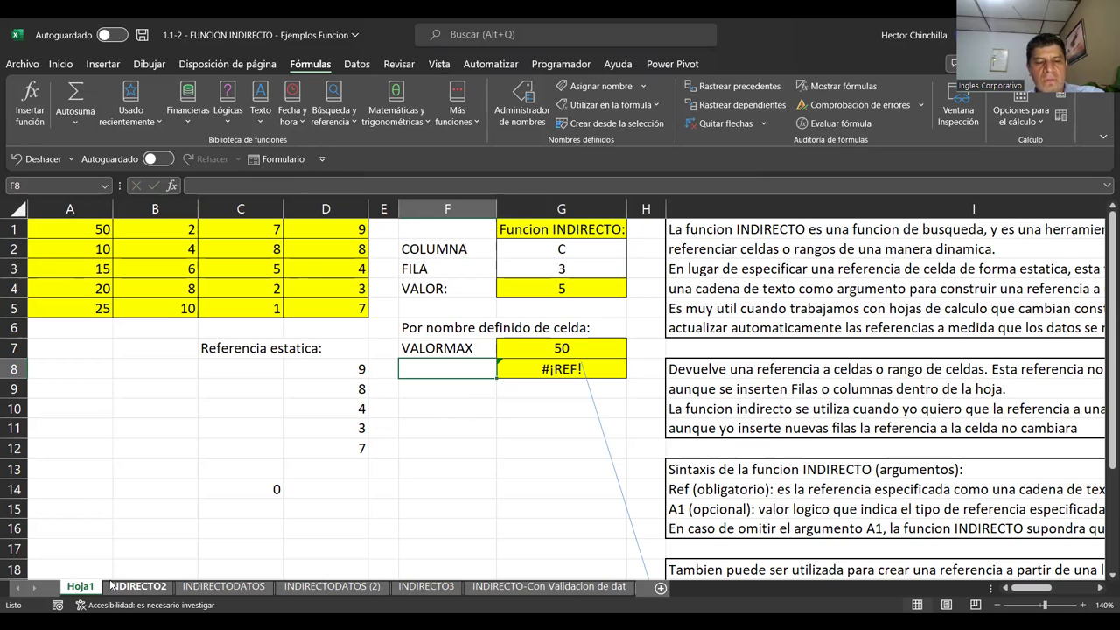
Type VALORMIN back into F8 so G8 returns 25
{"action": "type", "text": "VALORMIN"}
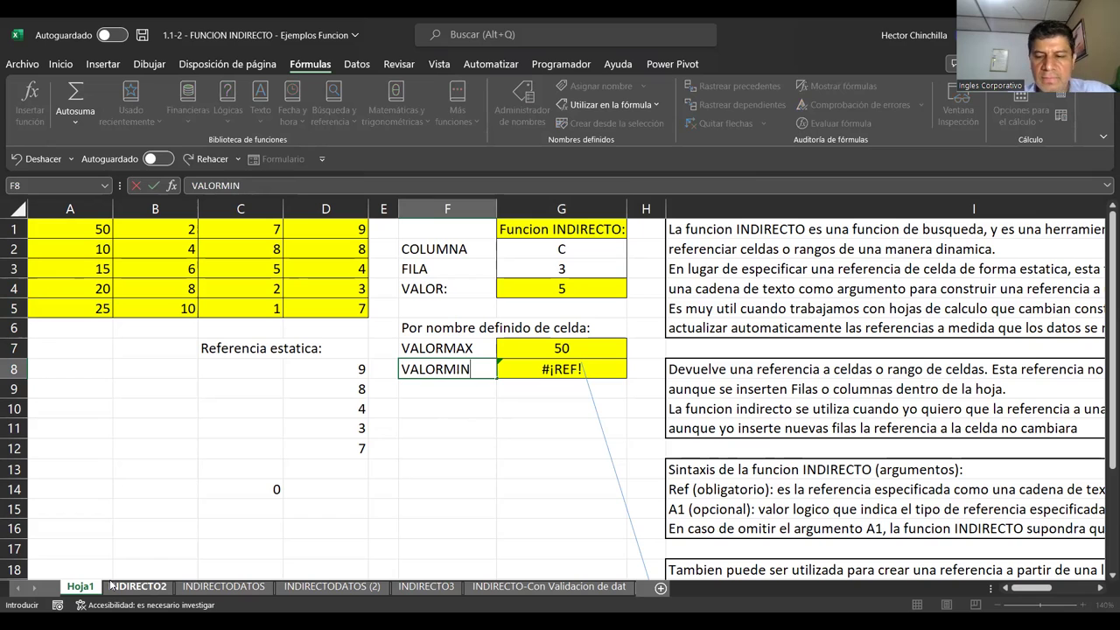
{"action": "key", "text": "Return"}
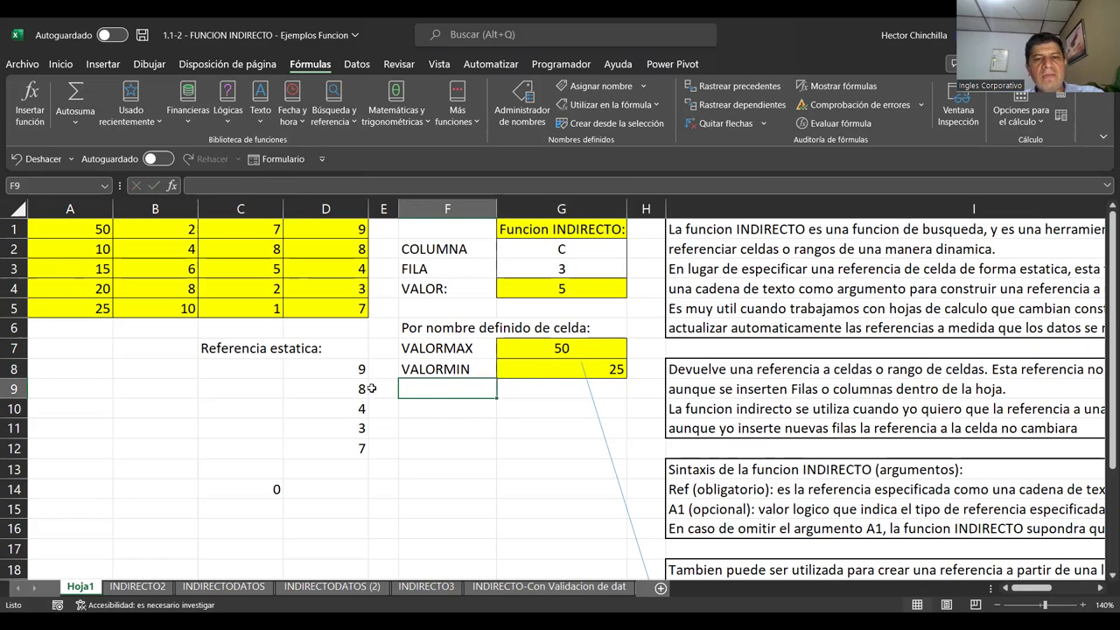
{"action": "left_click", "coordinate": [506, 369]}
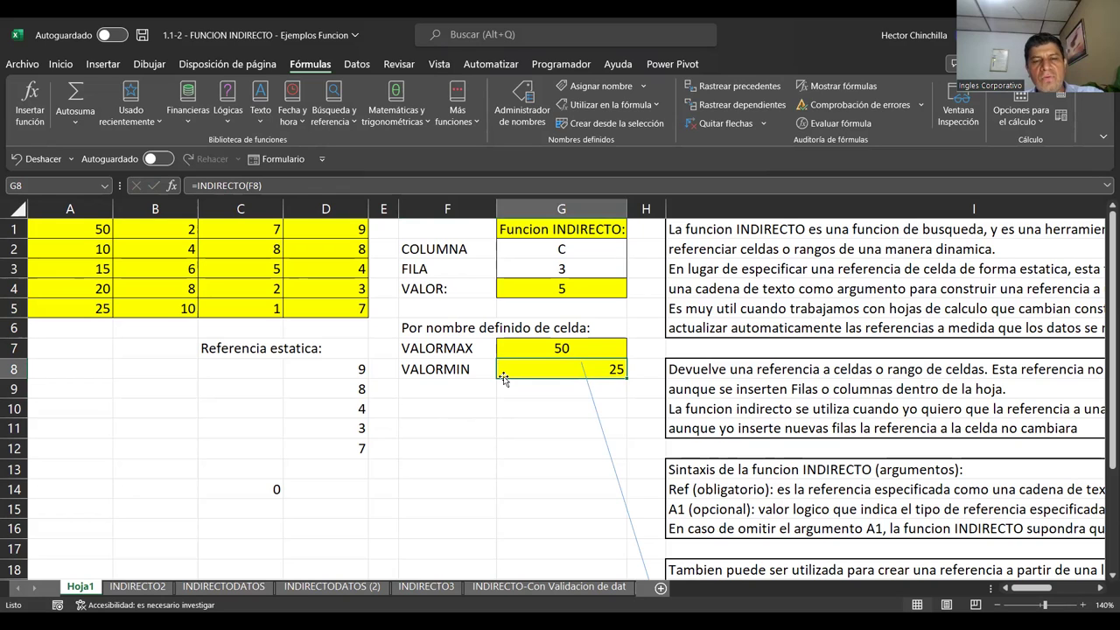
Compare the VALORMIN cell holding 25 with F8's label and G8's formula
{"action": "left_click", "coordinate": [70, 304]}
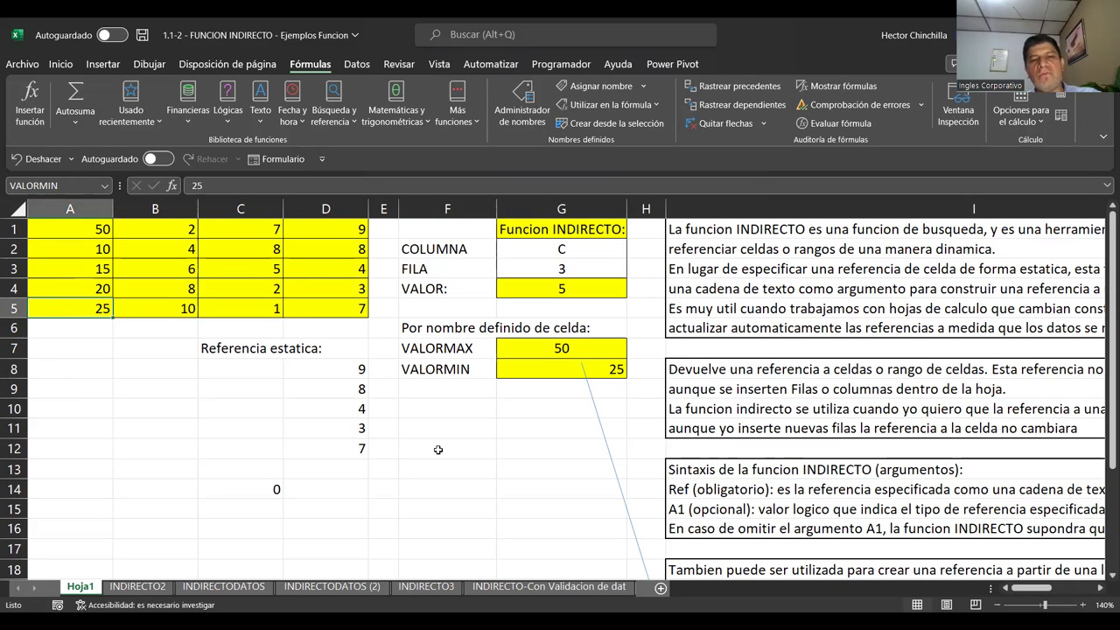
{"action": "left_click", "coordinate": [429, 386]}
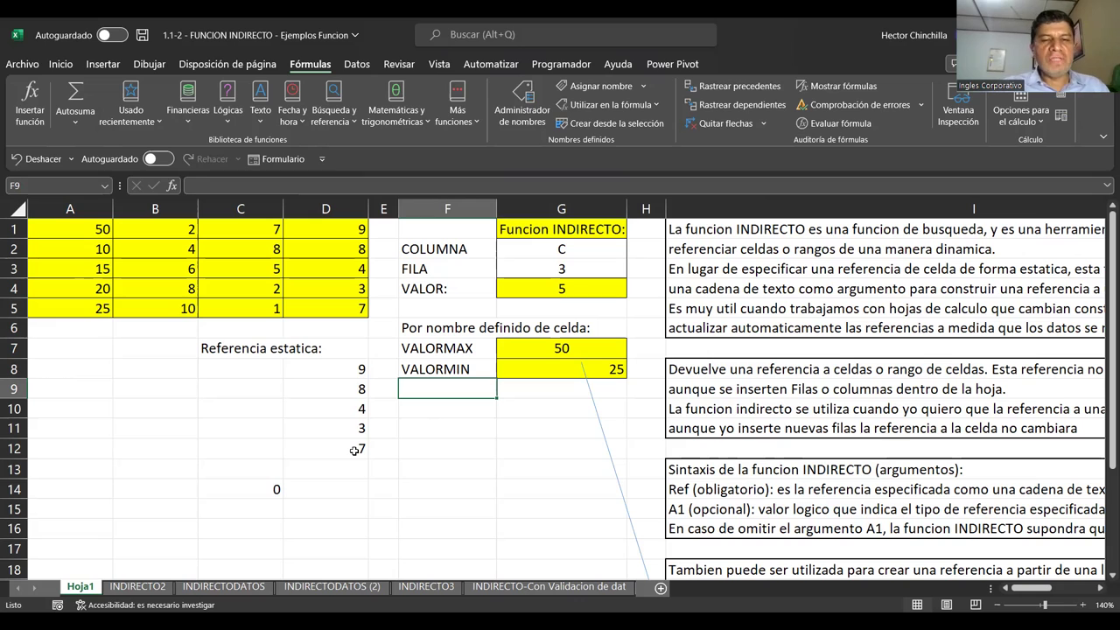
{"action": "key", "text": "Up"}
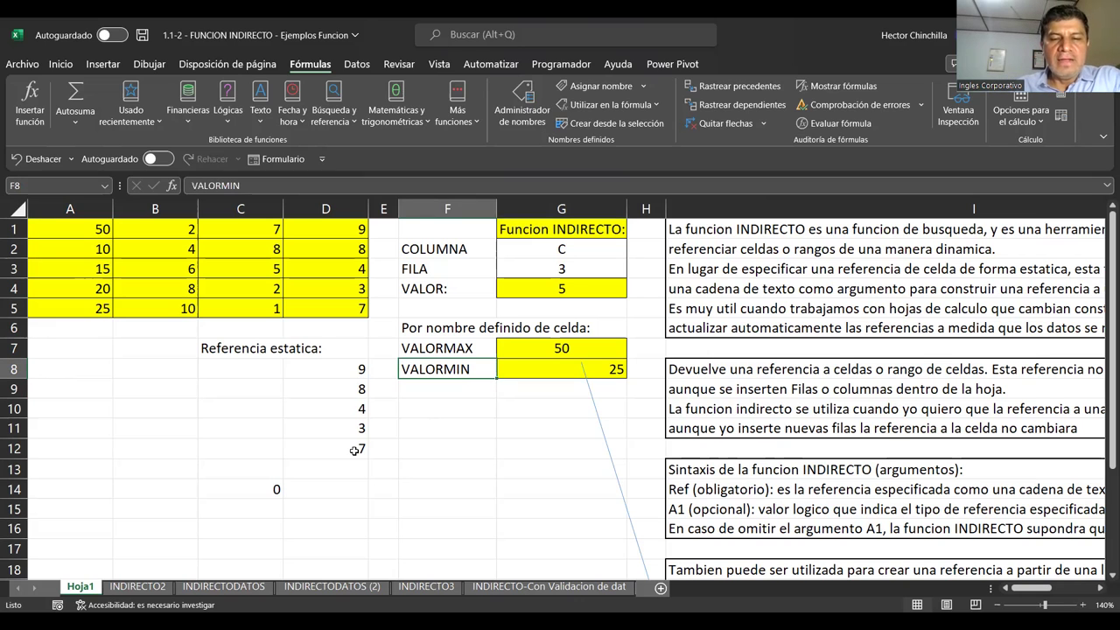
{"action": "key", "text": "Right"}
{"action": "key", "text": "Left"}
{"action": "key", "text": "Right"}
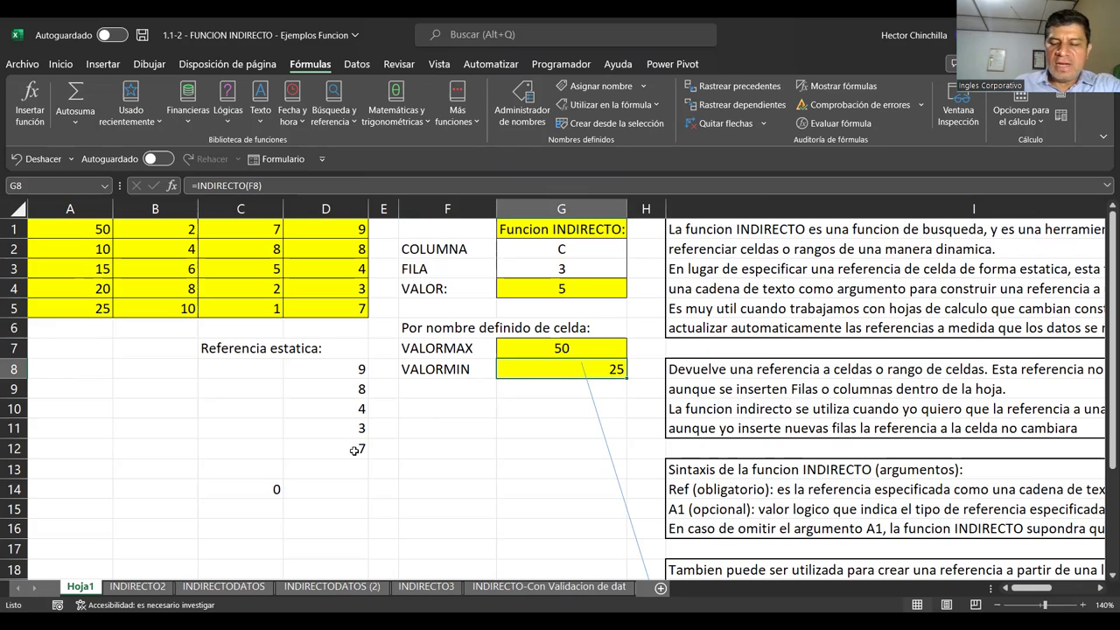
{"action": "key", "text": "Left"}
{"action": "key", "text": "Right"}
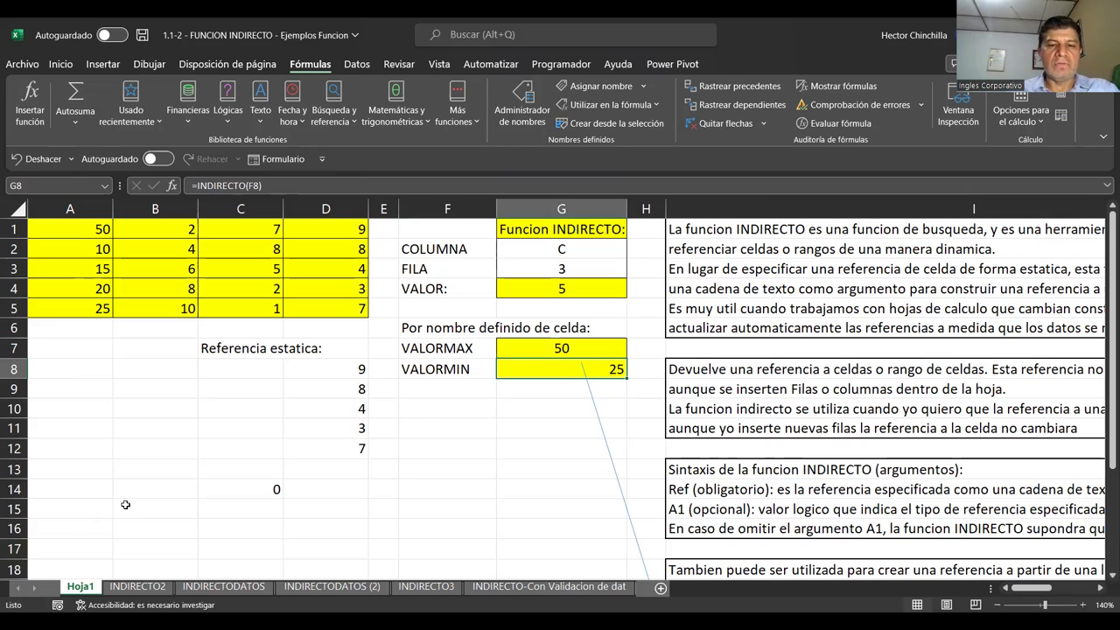
{"action": "left_click", "coordinate": [184, 434]}
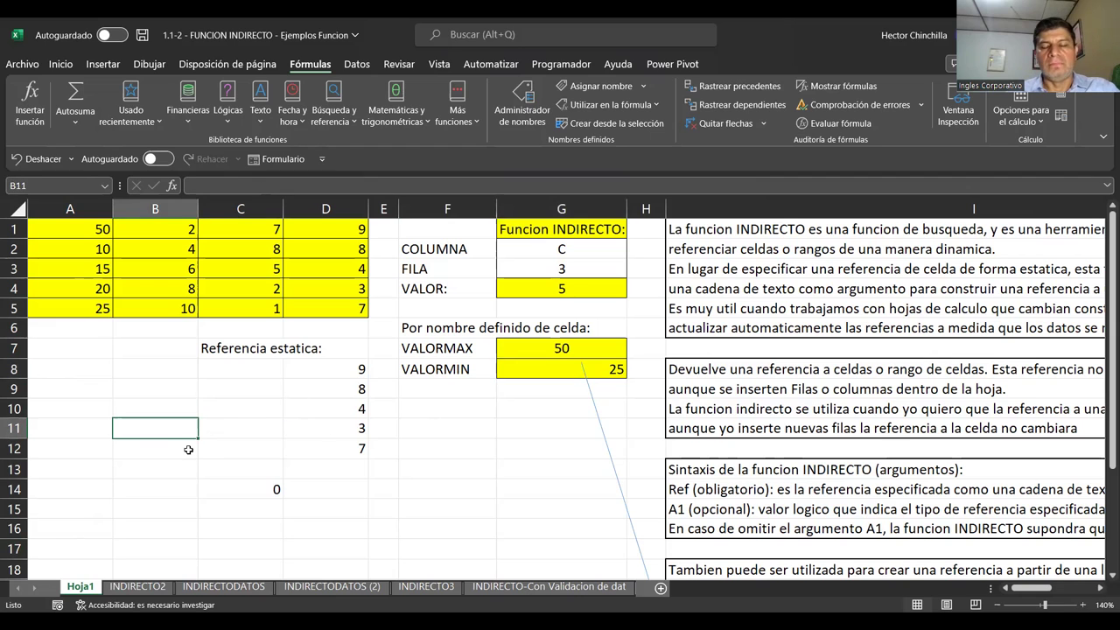
{"action": "left_click", "coordinate": [530, 285]}
{"action": "left_click_drag", "start_coordinate": [524, 249], "coordinate": [524, 267]}
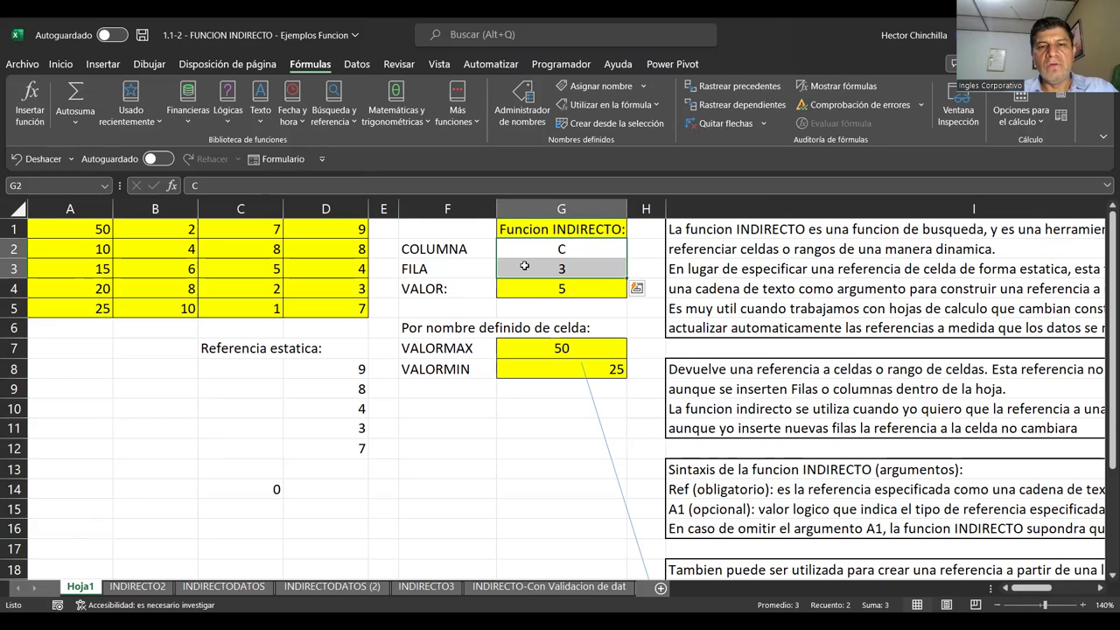
{"action": "left_click", "coordinate": [530, 371]}
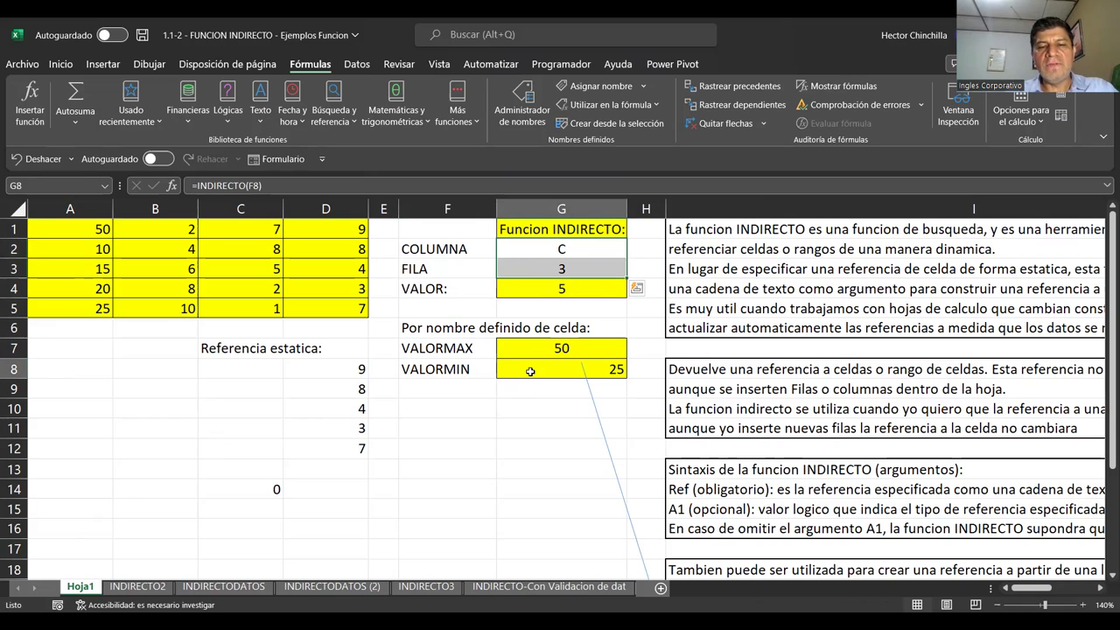
{"action": "left_click", "coordinate": [483, 369]}
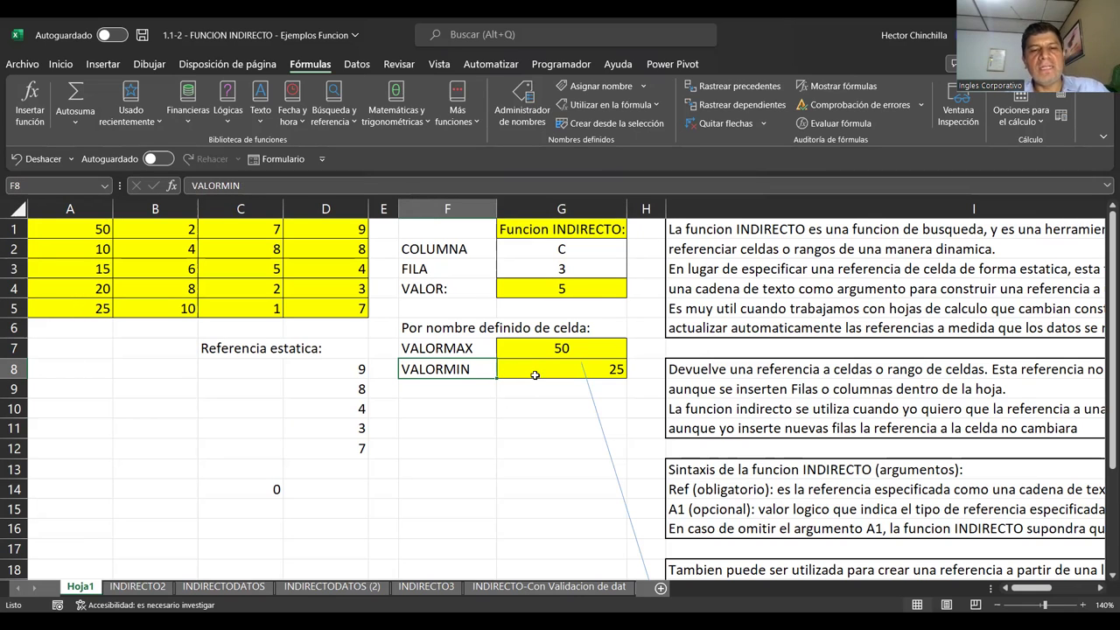
{"action": "left_click", "coordinate": [441, 351]}
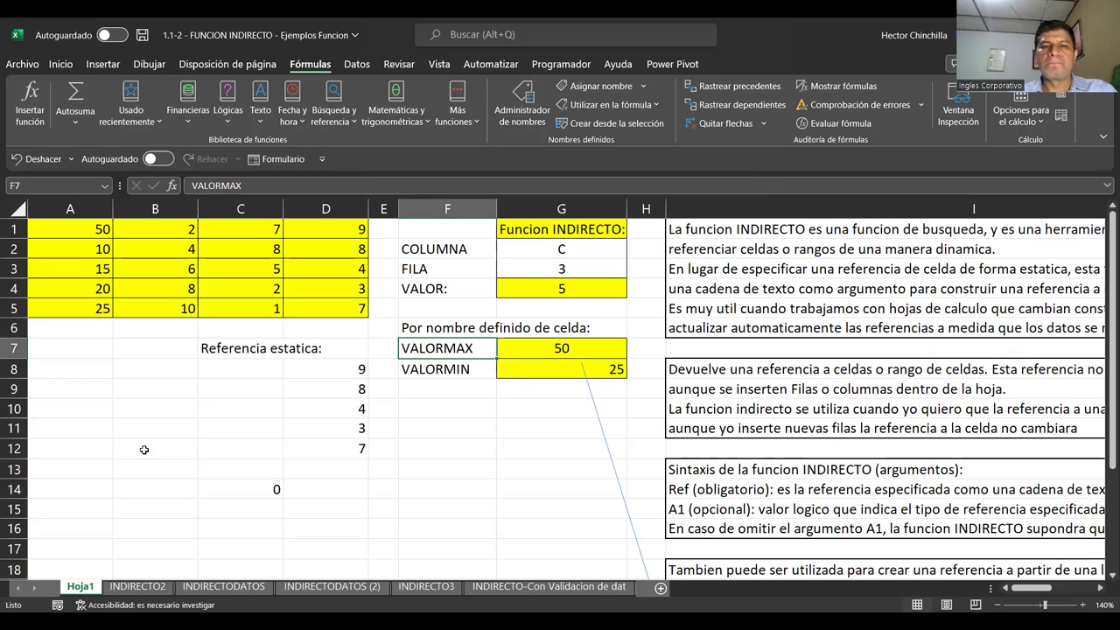
{"action": "scroll", "coordinate": [237, 461], "scroll_direction": "down", "scroll_amount": 1}
{"action": "scroll", "coordinate": [237, 461], "scroll_direction": "up", "scroll_amount": 1}
{"action": "scroll", "coordinate": [237, 461], "scroll_direction": "down", "scroll_amount": 1}
{"action": "scroll", "coordinate": [237, 461], "scroll_direction": "up", "scroll_amount": 1}
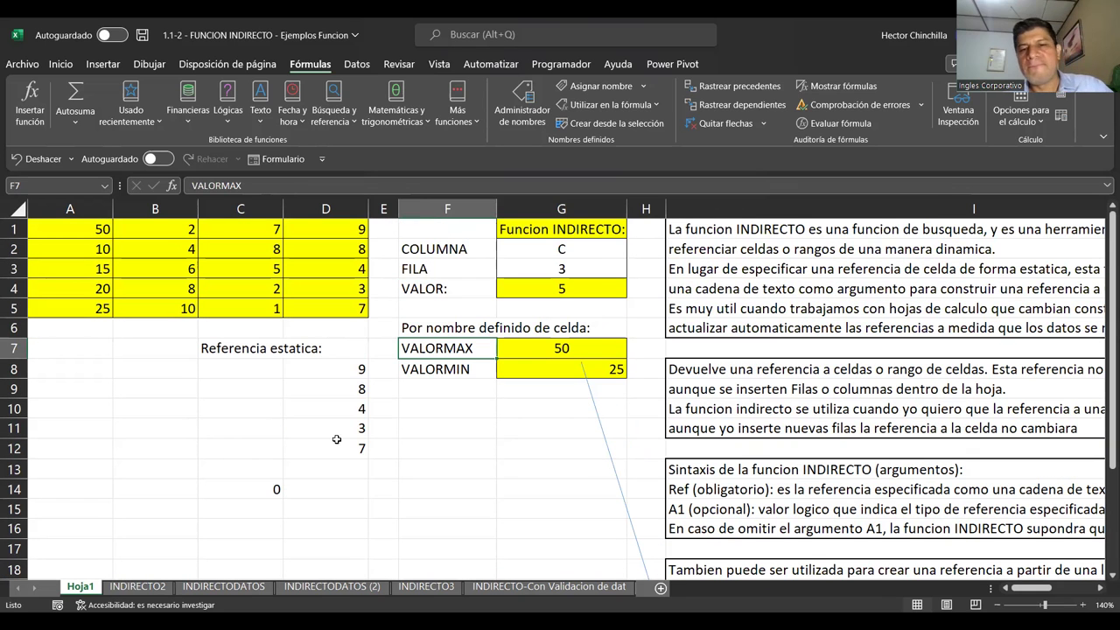
{"action": "scroll", "coordinate": [470, 417], "scroll_direction": "down", "scroll_amount": 3}
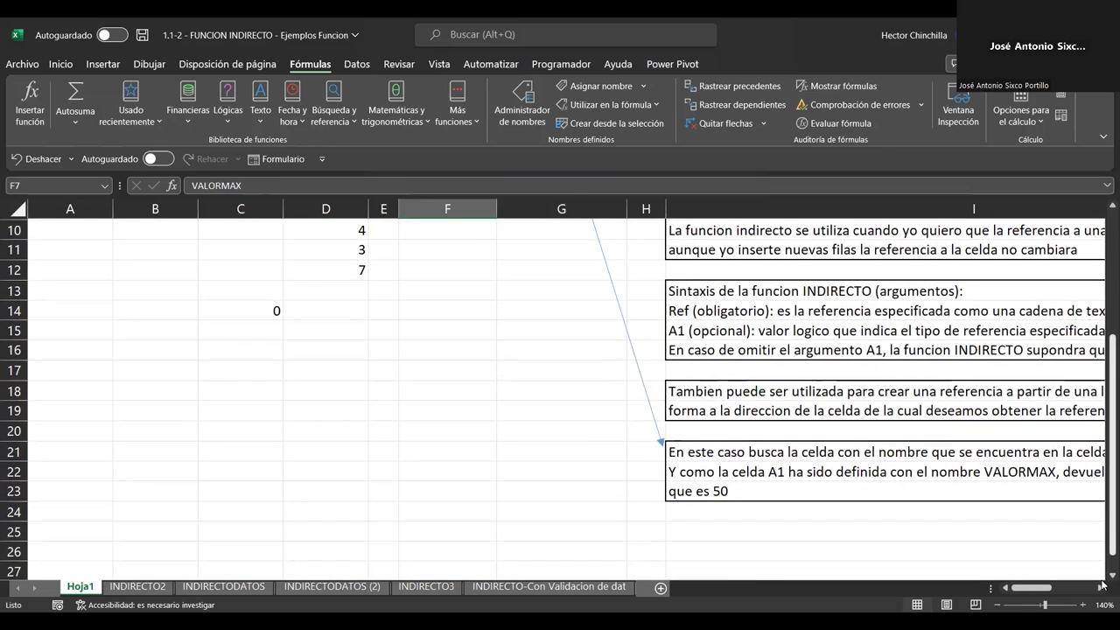
{"action": "scroll", "coordinate": [481, 524], "scroll_direction": "right", "scroll_amount": 3}
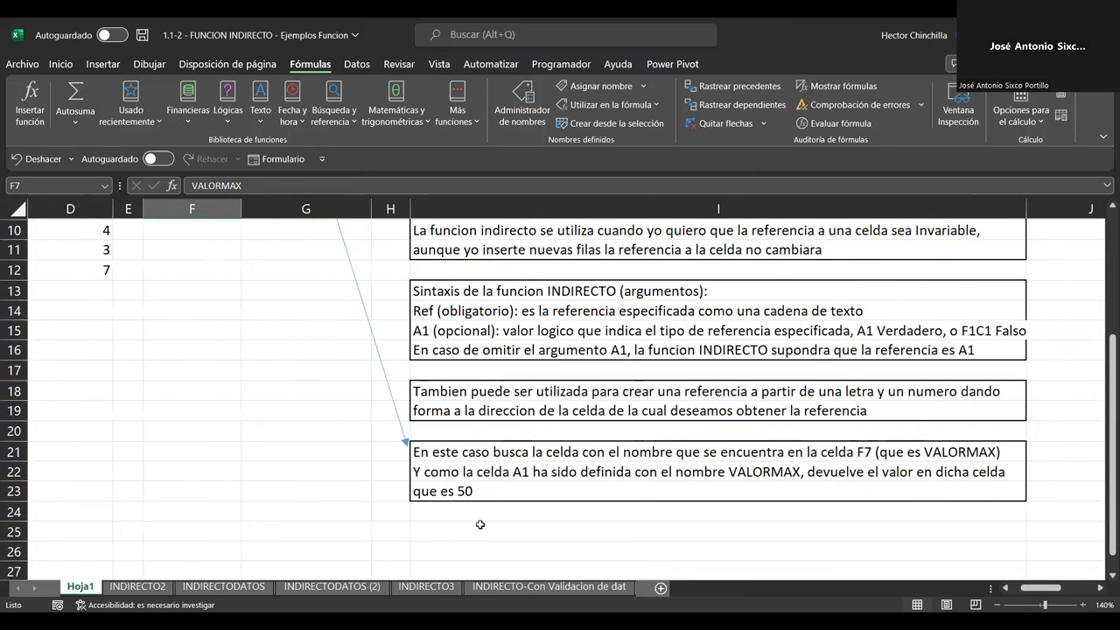
{"action": "scroll", "coordinate": [666, 289], "scroll_direction": "up", "scroll_amount": 1}
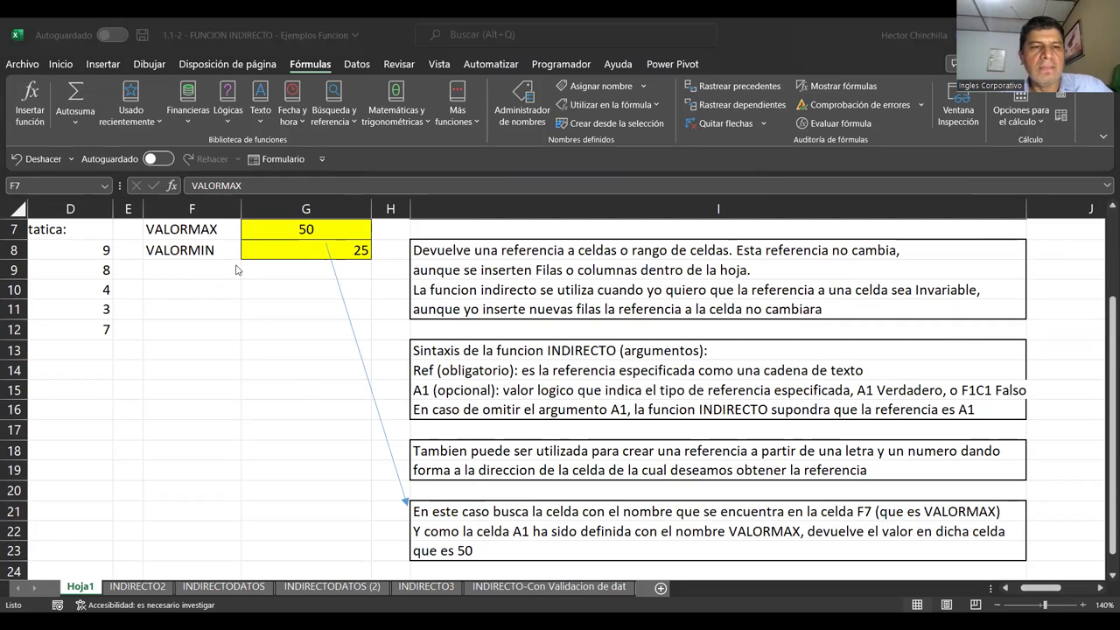
{"action": "scroll", "coordinate": [201, 335], "scroll_direction": "up", "scroll_amount": 2}
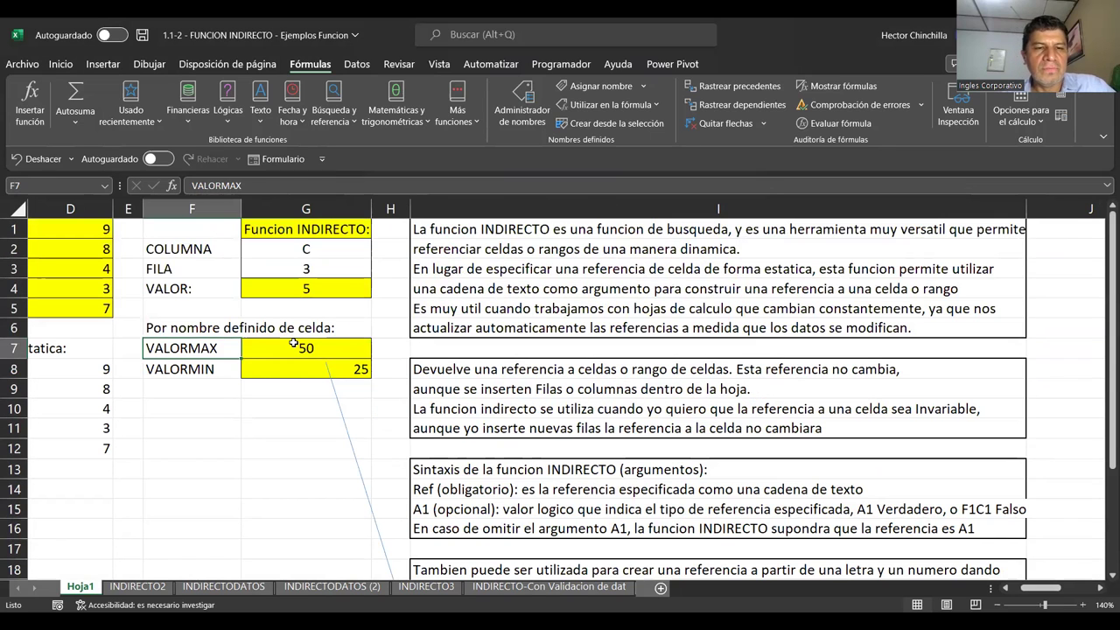
{"action": "left_click", "coordinate": [294, 343]}
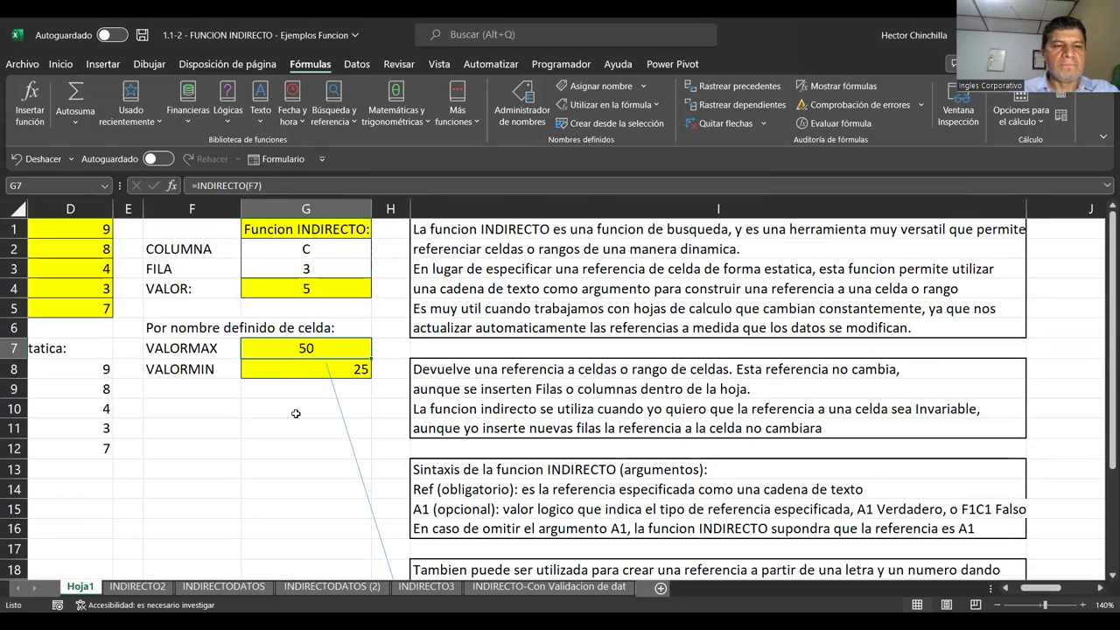
{"action": "key", "text": "Left"}
{"action": "key", "text": "Left"}
{"action": "key", "text": "Right"}
{"action": "key", "text": "Right"}
{"action": "key", "text": "Right"}
{"action": "key", "text": "Left"}
{"action": "key", "text": "Left"}
{"action": "key", "text": "Left"}
{"action": "key", "text": "Left"}
{"action": "key", "text": "Left"}
{"action": "key", "text": "Left"}
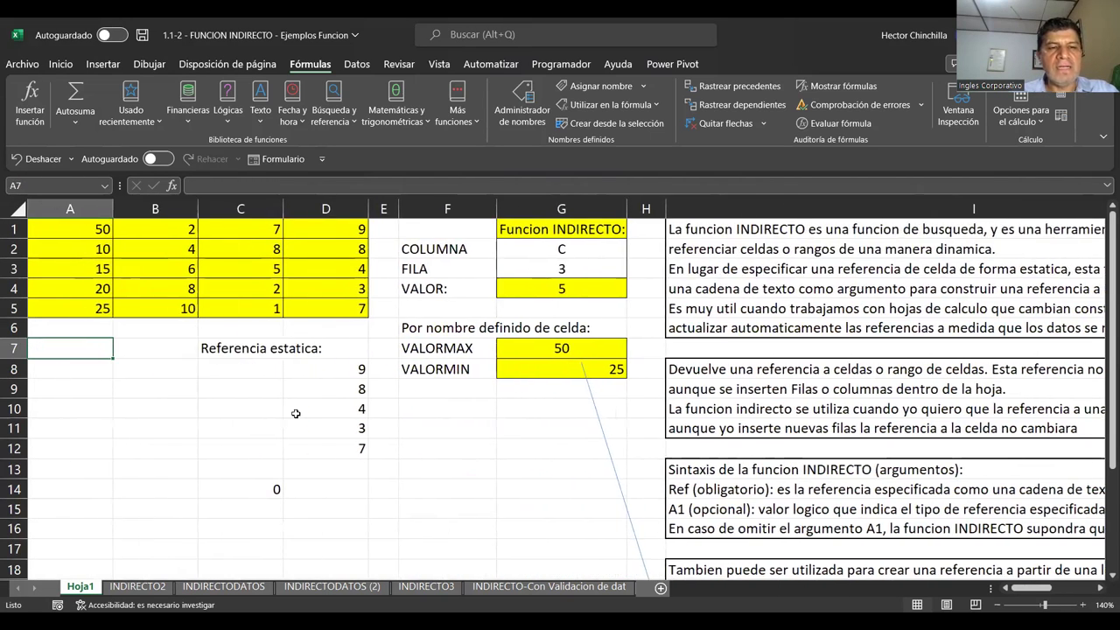
{"action": "left_click", "coordinate": [77, 310]}
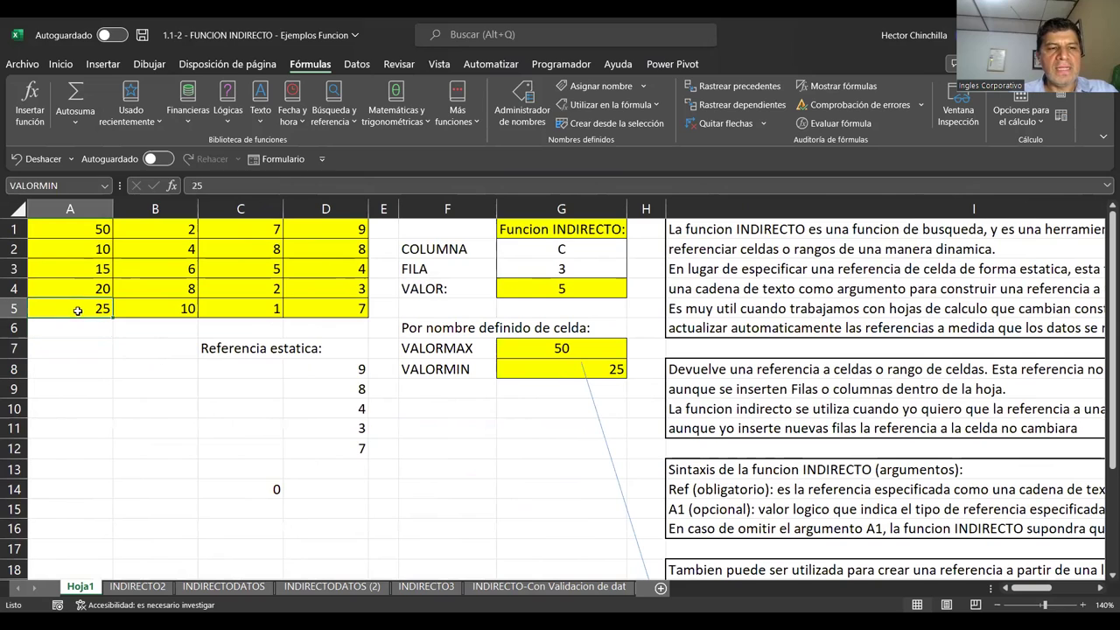
{"action": "left_click", "coordinate": [522, 353]}
{"action": "left_click", "coordinate": [344, 373]}
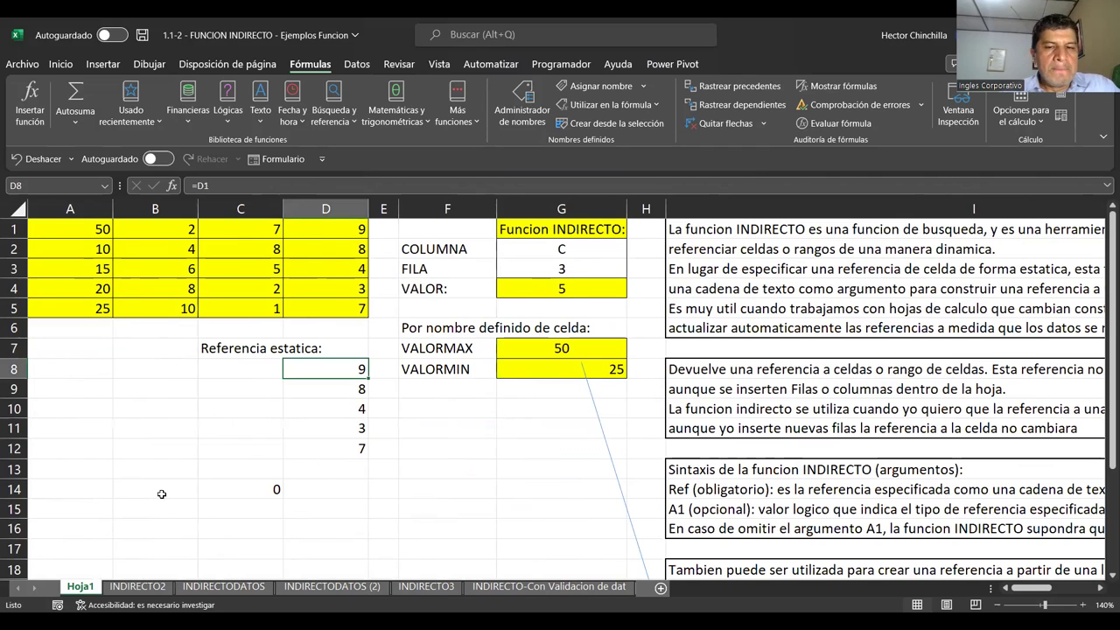
Switch to INDIRECTO2 and browse the Fila column and the explanation note
{"action": "left_click", "coordinate": [143, 586]}
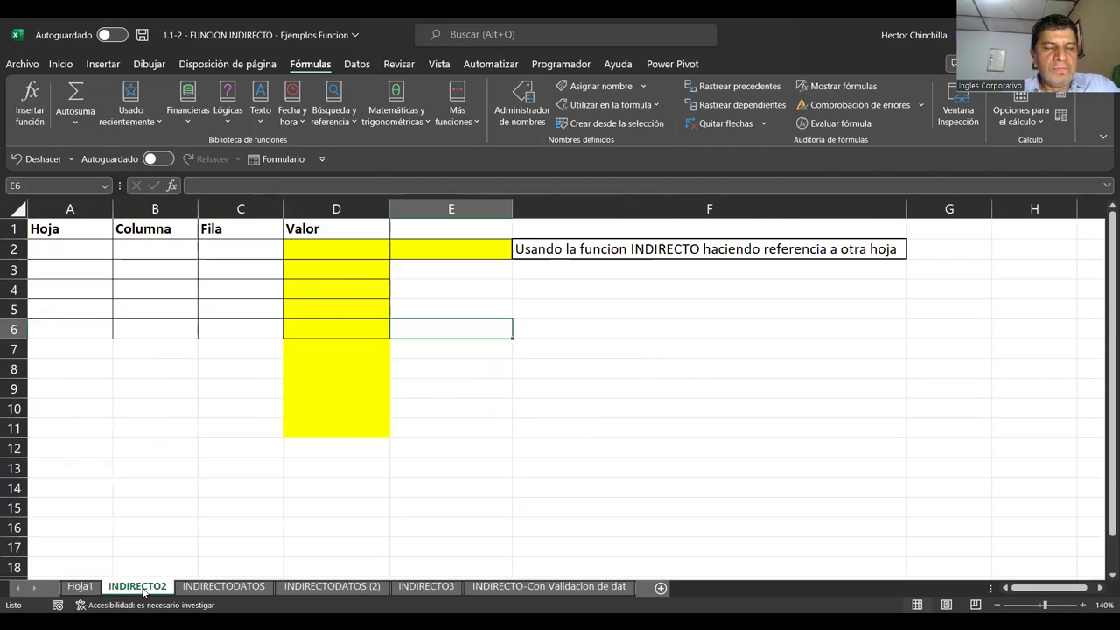
{"action": "left_click", "coordinate": [202, 477]}
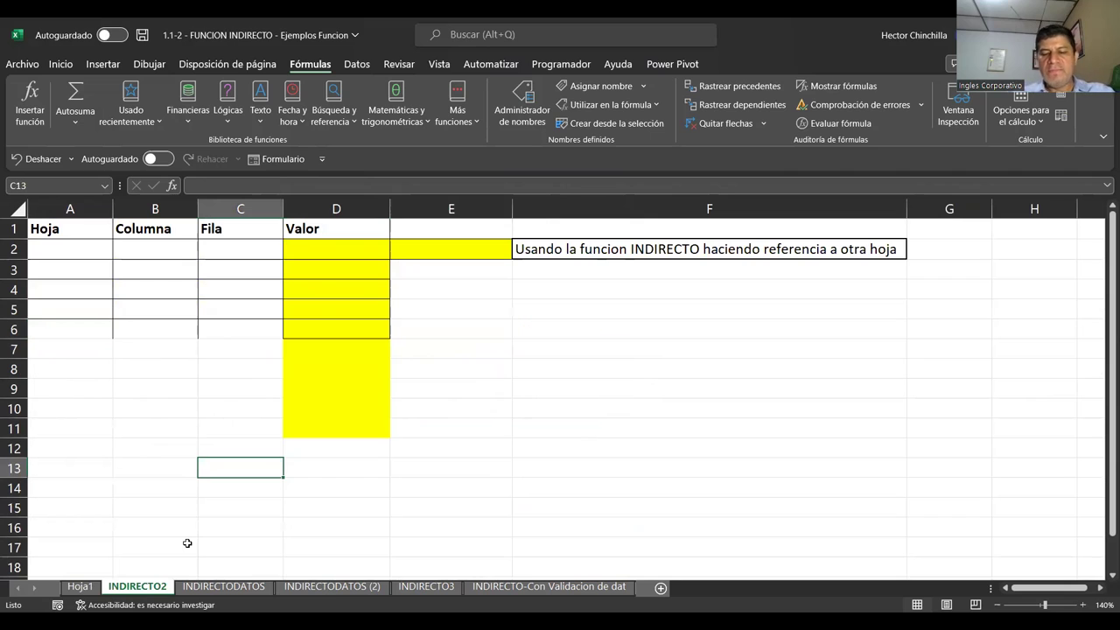
{"action": "key", "text": "Up"}
{"action": "key", "text": "Up"}
{"action": "key", "text": "Up"}
{"action": "key", "text": "Up"}
{"action": "key", "text": "Up"}
{"action": "key", "text": "Up"}
{"action": "key", "text": "Up"}
{"action": "key", "text": "Up"}
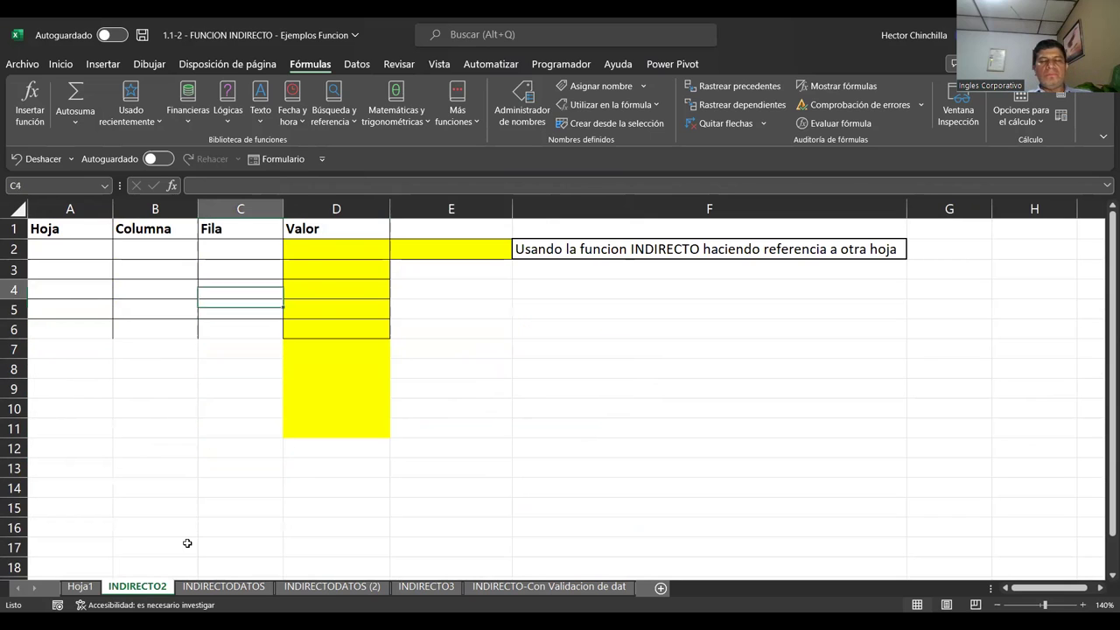
{"action": "key", "text": "Up"}
{"action": "key", "text": "Up"}
{"action": "key", "text": "Up"}
{"action": "key", "text": "Down"}
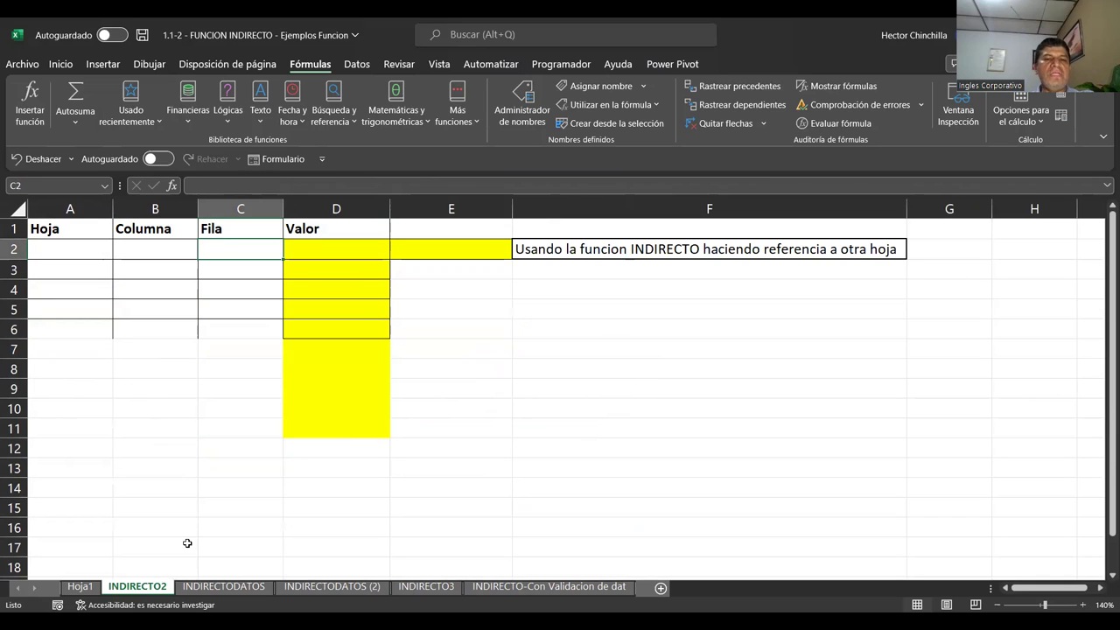
{"action": "key", "text": "Right"}
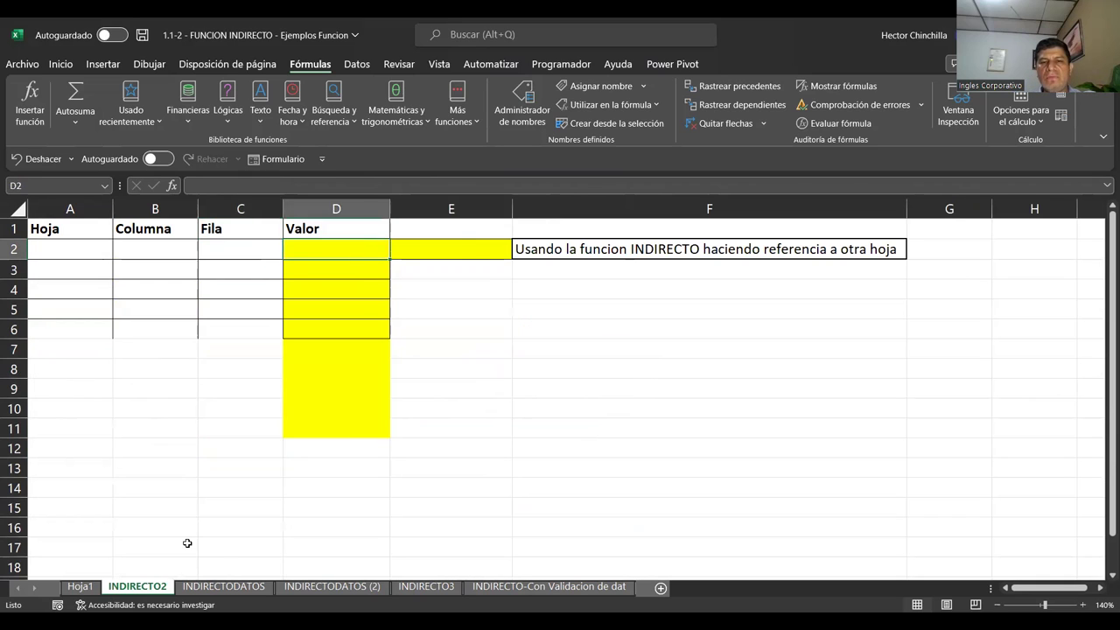
{"action": "key", "text": "Right"}
{"action": "key", "text": "Right"}
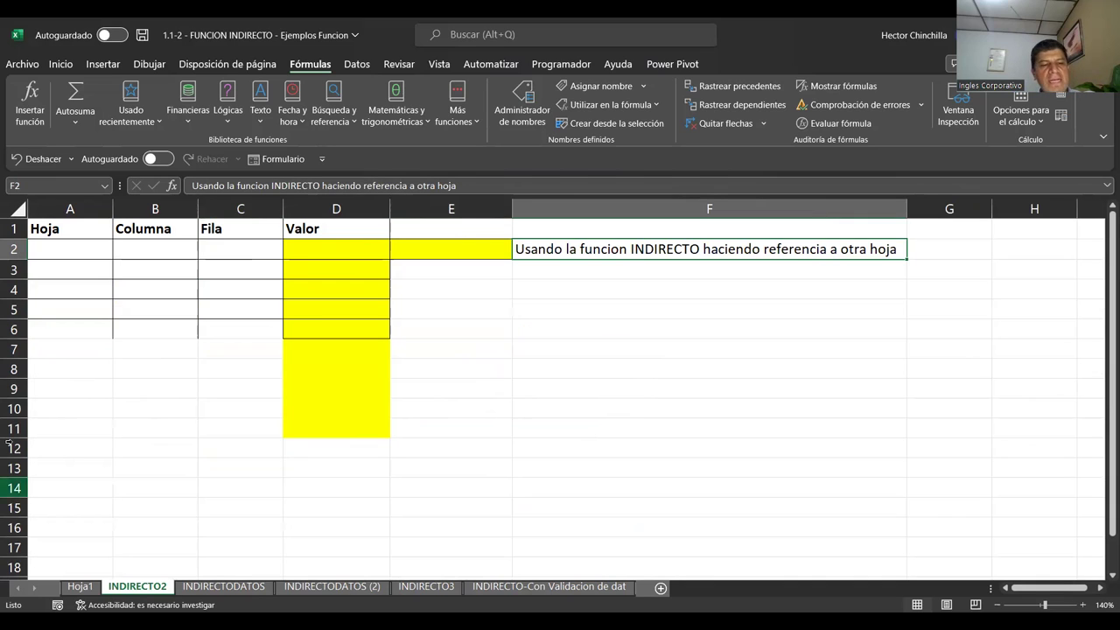
Compare with Hoja1, then browse the Columna column and Valor cells D2:D5
{"action": "left_click", "coordinate": [85, 588]}
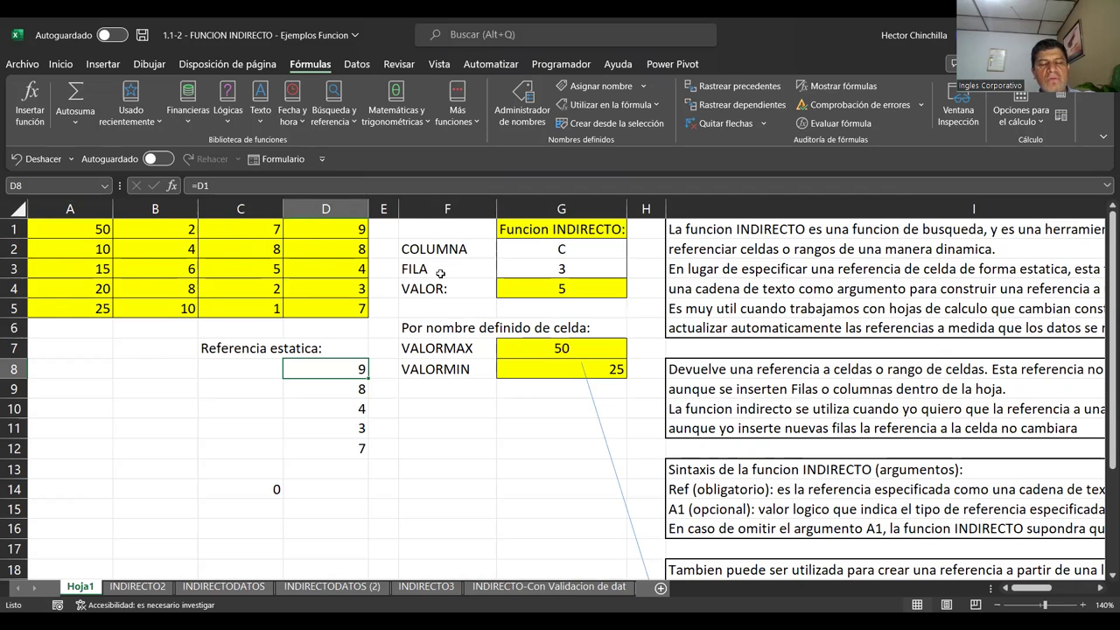
{"action": "left_click", "coordinate": [140, 588]}
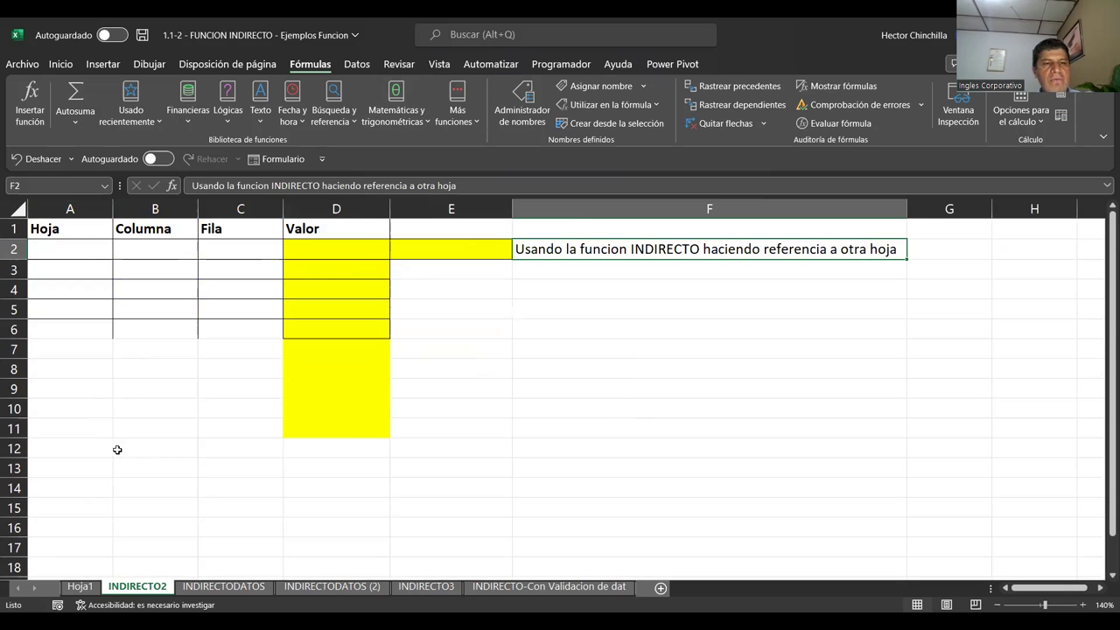
{"action": "left_click", "coordinate": [119, 387]}
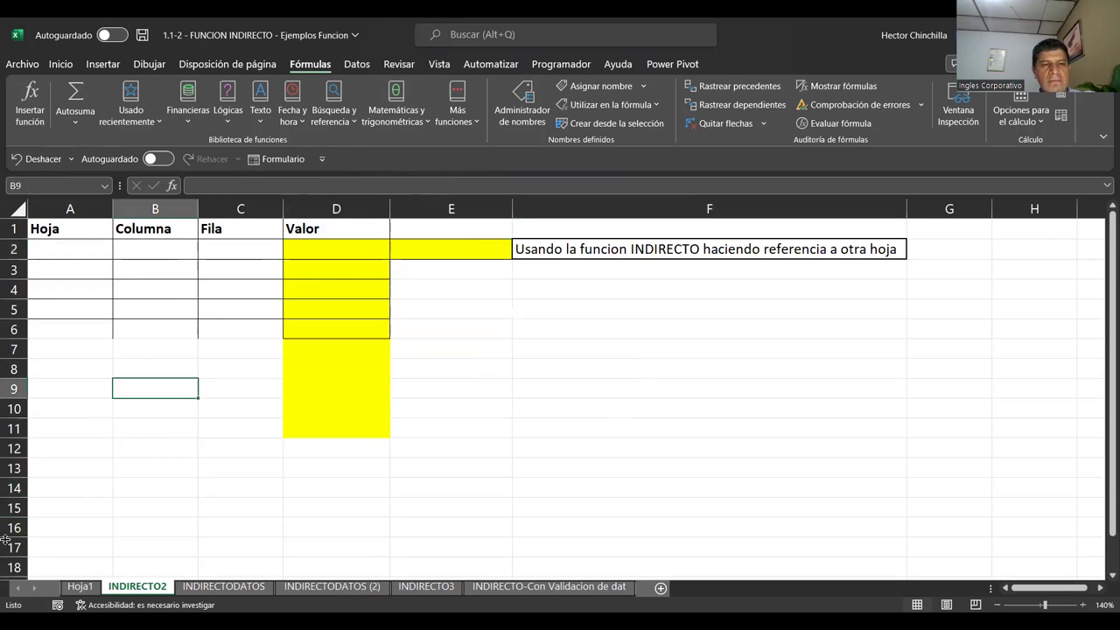
{"action": "key", "text": "Up"}
{"action": "key", "text": "Up"}
{"action": "key", "text": "Up"}
{"action": "key", "text": "Up"}
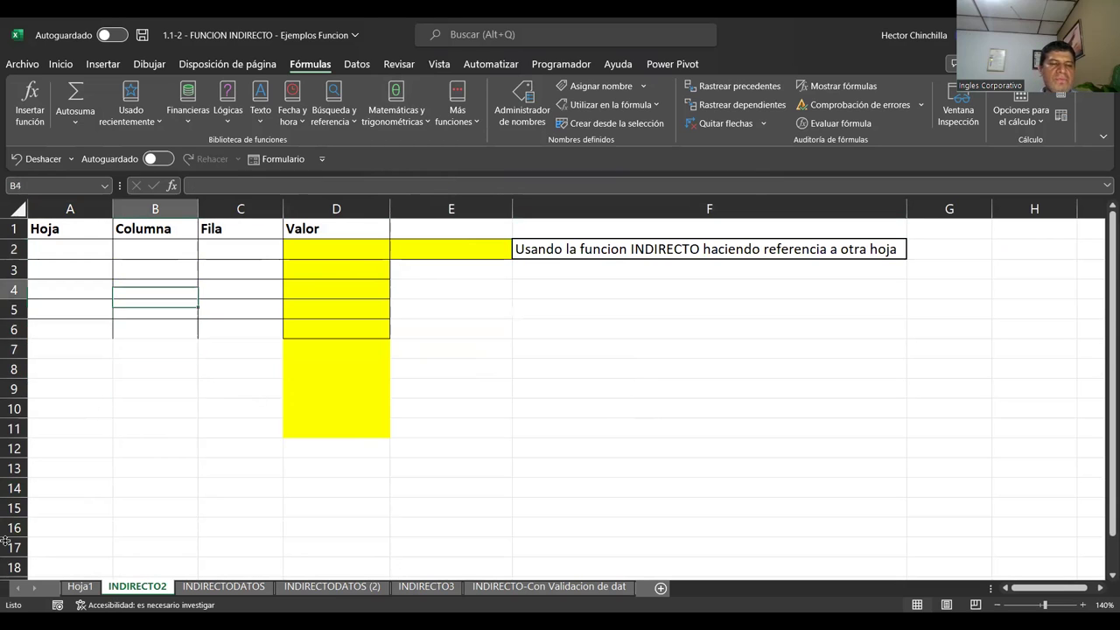
{"action": "key", "text": "Up"}
{"action": "key", "text": "Up"}
{"action": "key", "text": "Up"}
{"action": "key", "text": "Right"}
{"action": "key", "text": "Right"}
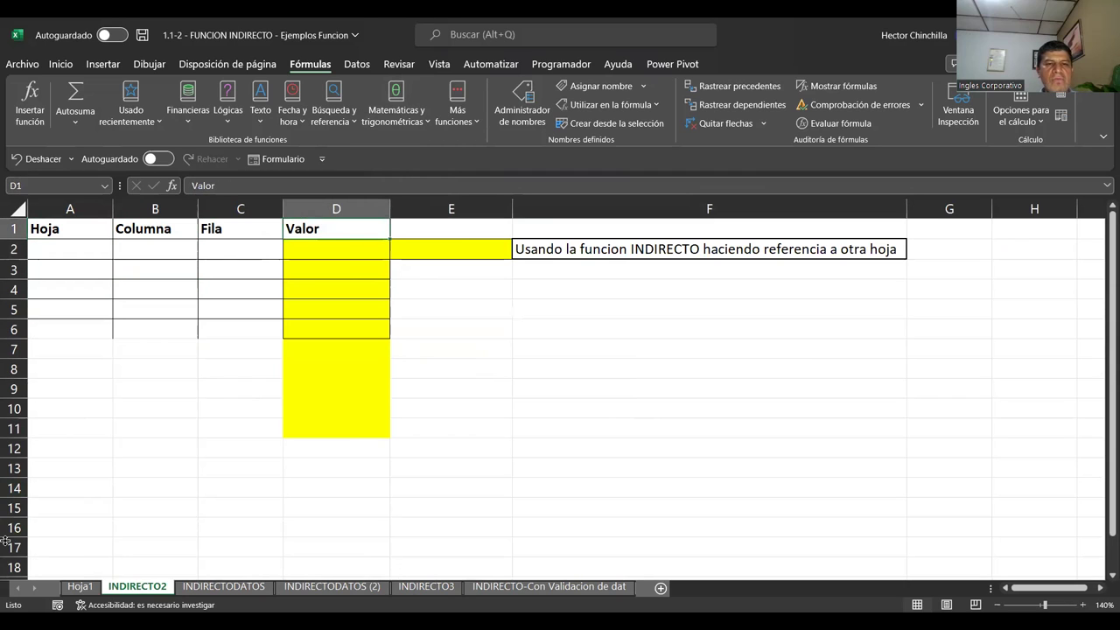
{"action": "key", "text": "Down"}
{"action": "key", "text": "Down"}
{"action": "key", "text": "Up"}
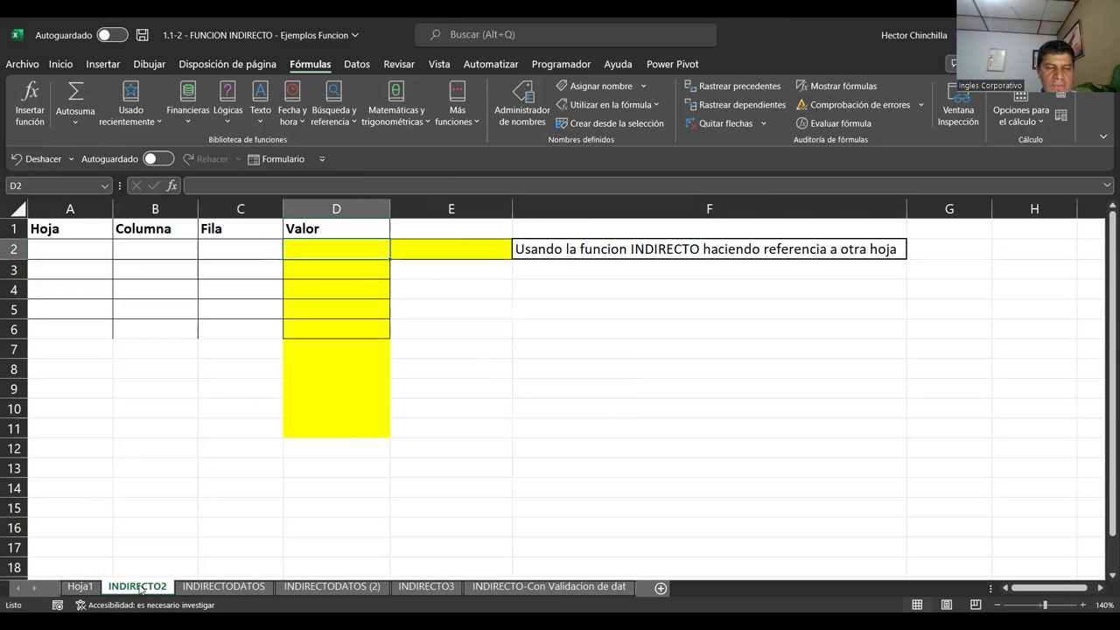
{"action": "left_click", "coordinate": [319, 306]}
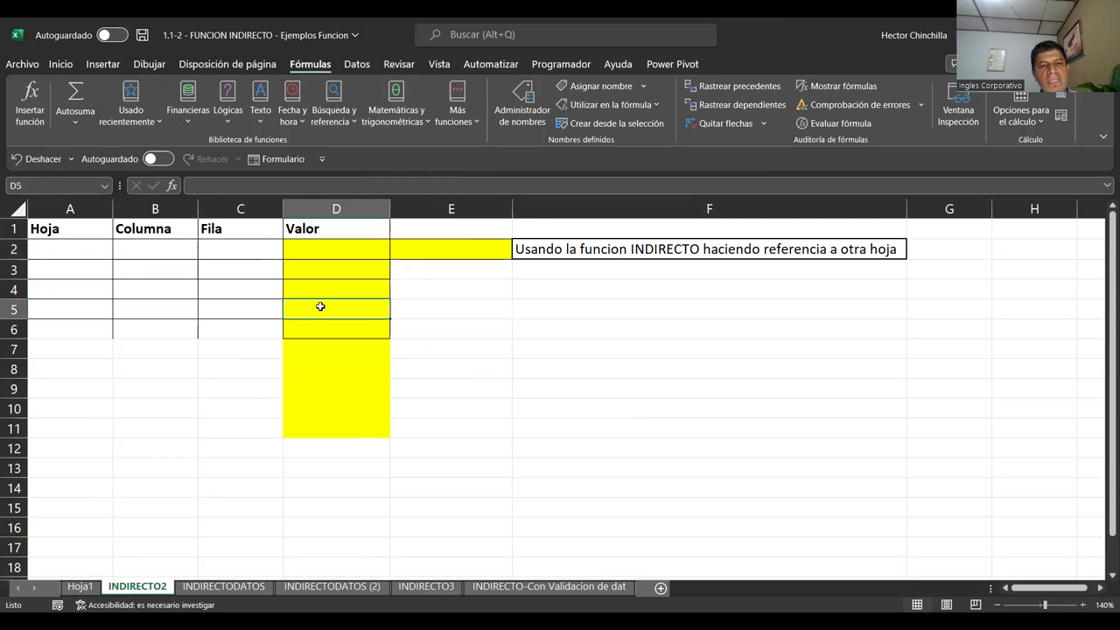
Check Hoja1's source values again, then select D7 on INDIRECTO2
{"action": "left_click", "coordinate": [81, 588]}
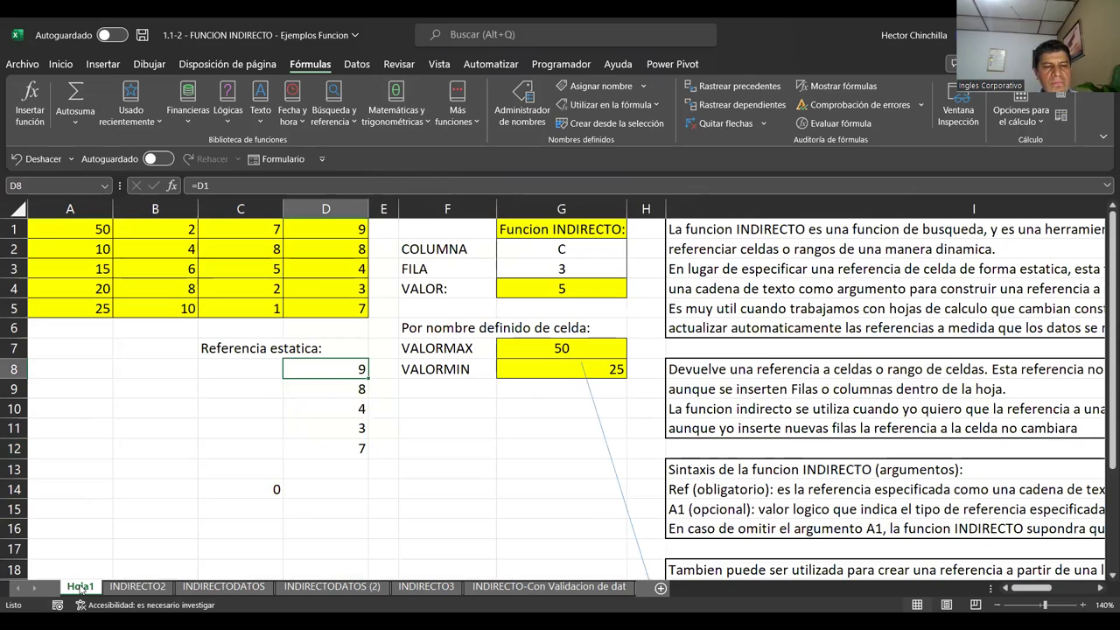
{"action": "left_click", "coordinate": [130, 587]}
{"action": "left_click", "coordinate": [173, 371]}
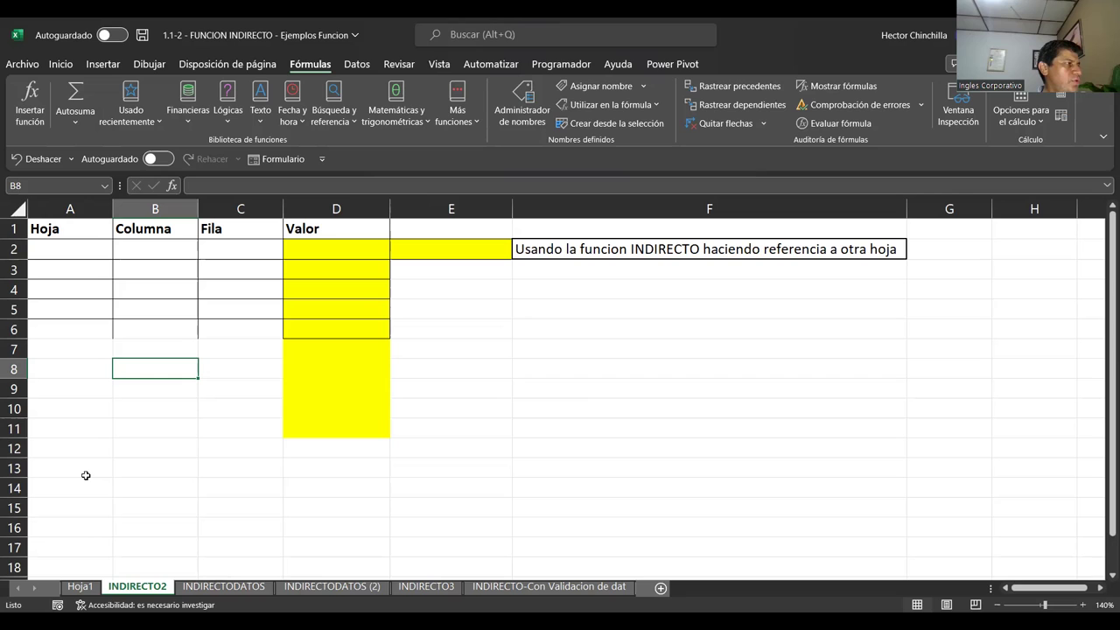
{"action": "key", "text": "Up"}
{"action": "key", "text": "Up"}
{"action": "key", "text": "Up"}
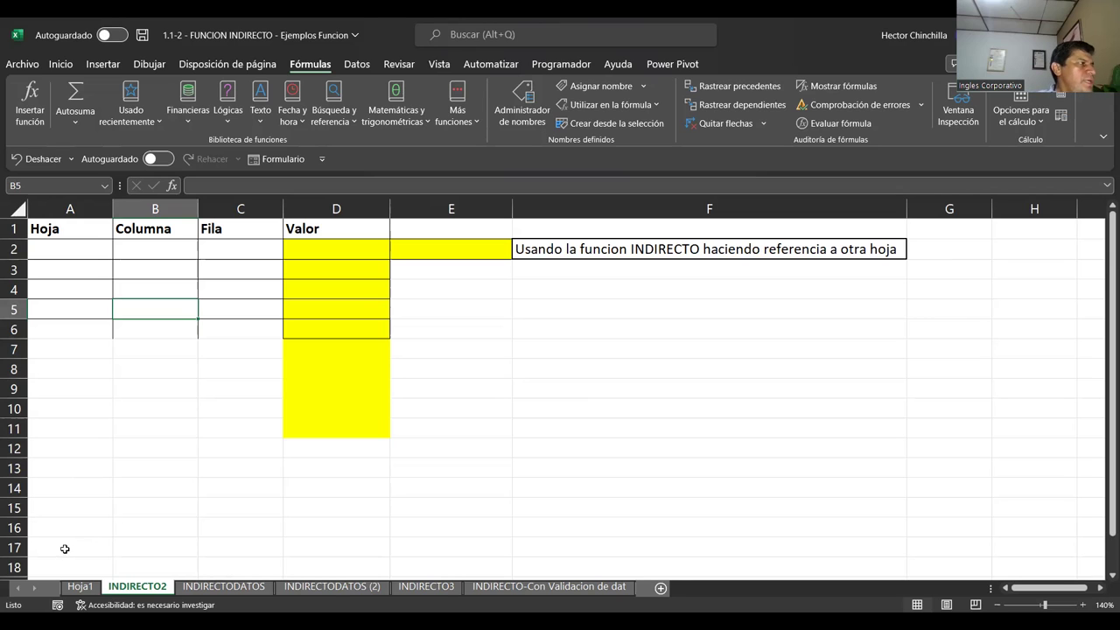
{"action": "left_click", "coordinate": [295, 355]}
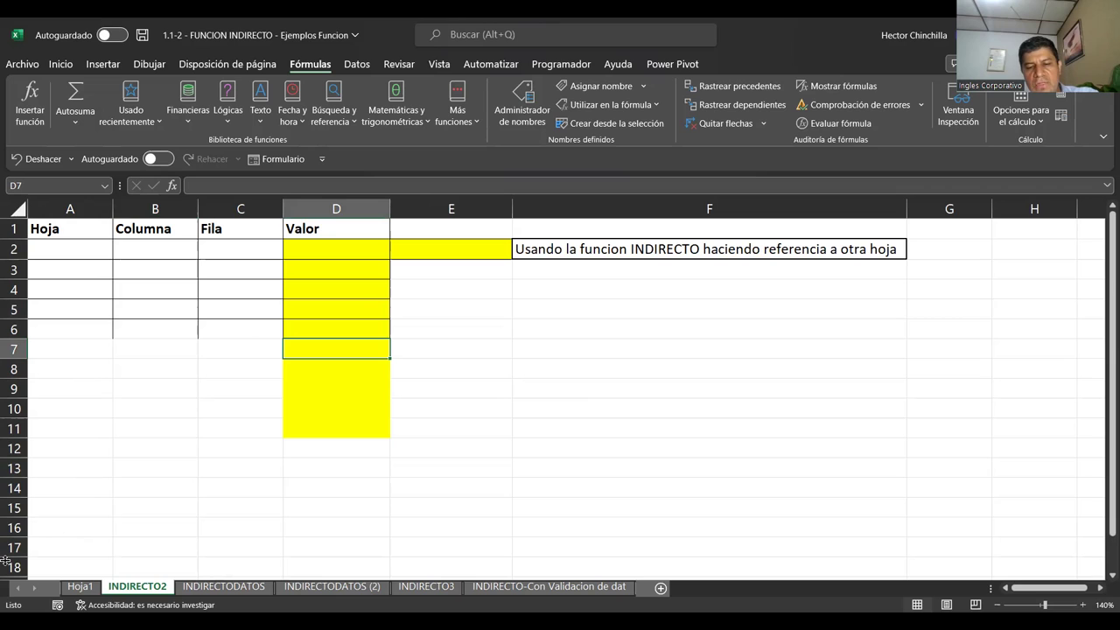
Enter =Hoja1!D1 in D7 of INDIRECTO2, displaying 9
{"action": "type", "text": "="}
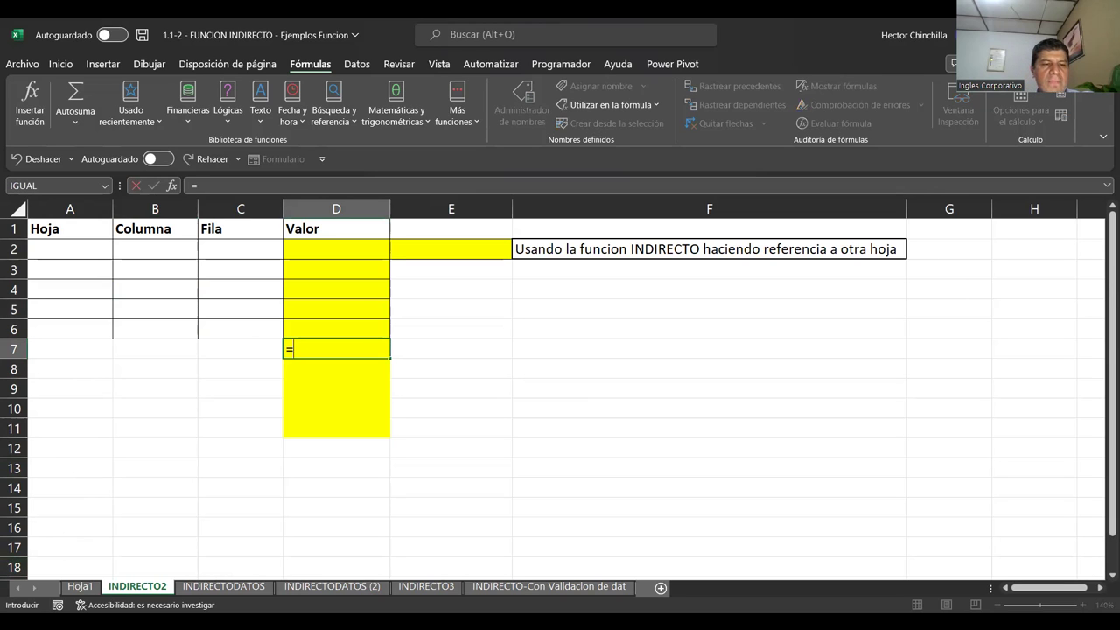
{"action": "left_click", "coordinate": [76, 590]}
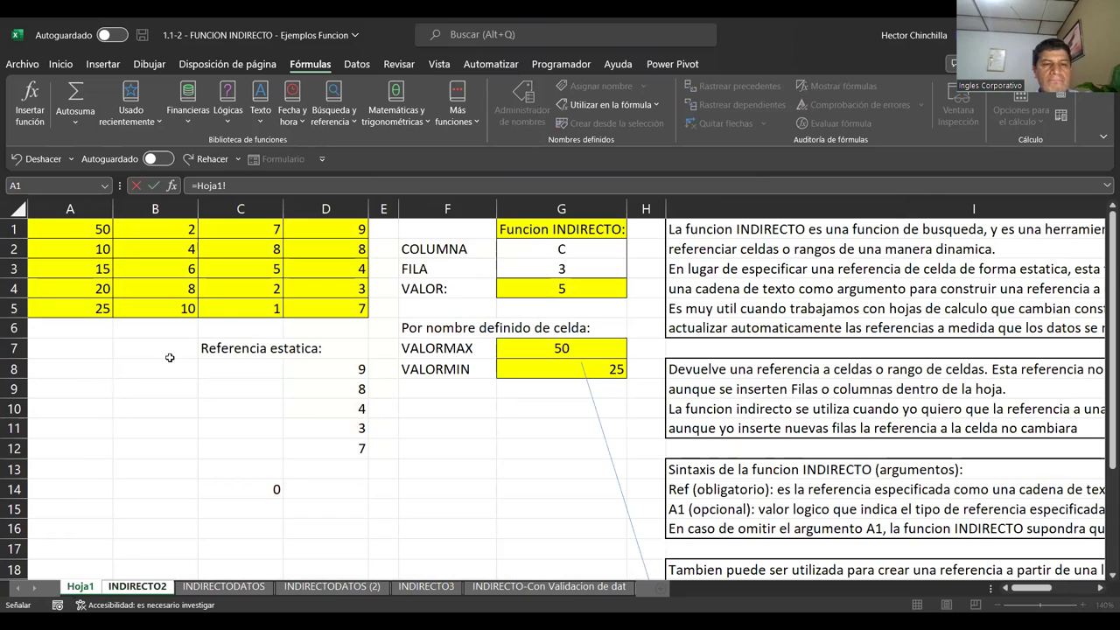
{"action": "left_click", "coordinate": [323, 230]}
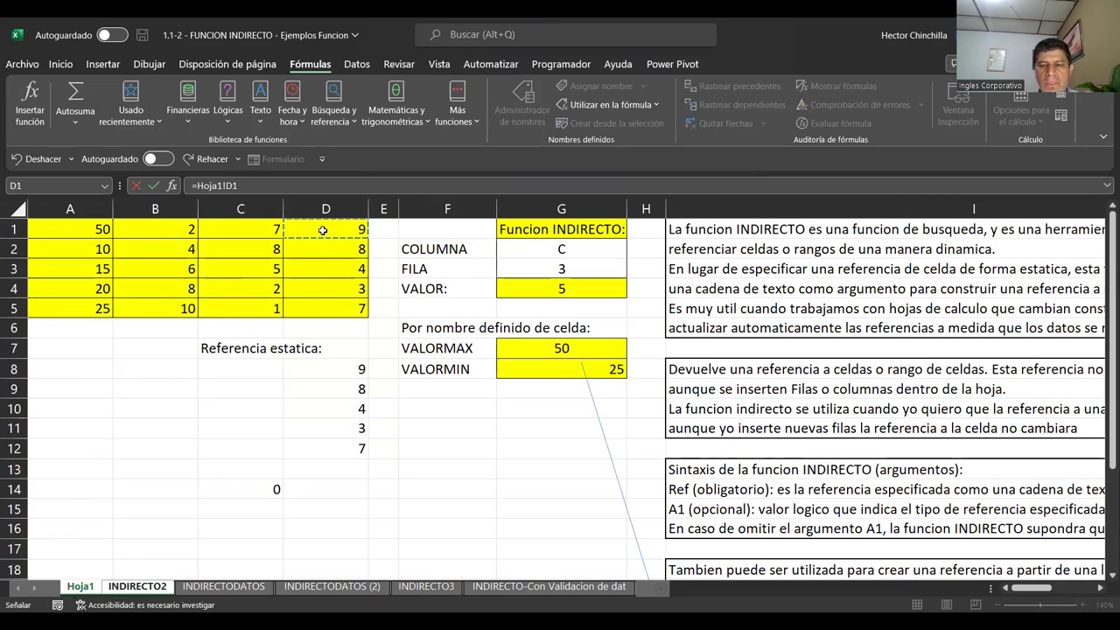
{"action": "key", "text": "Return"}
{"action": "key", "text": "Up"}
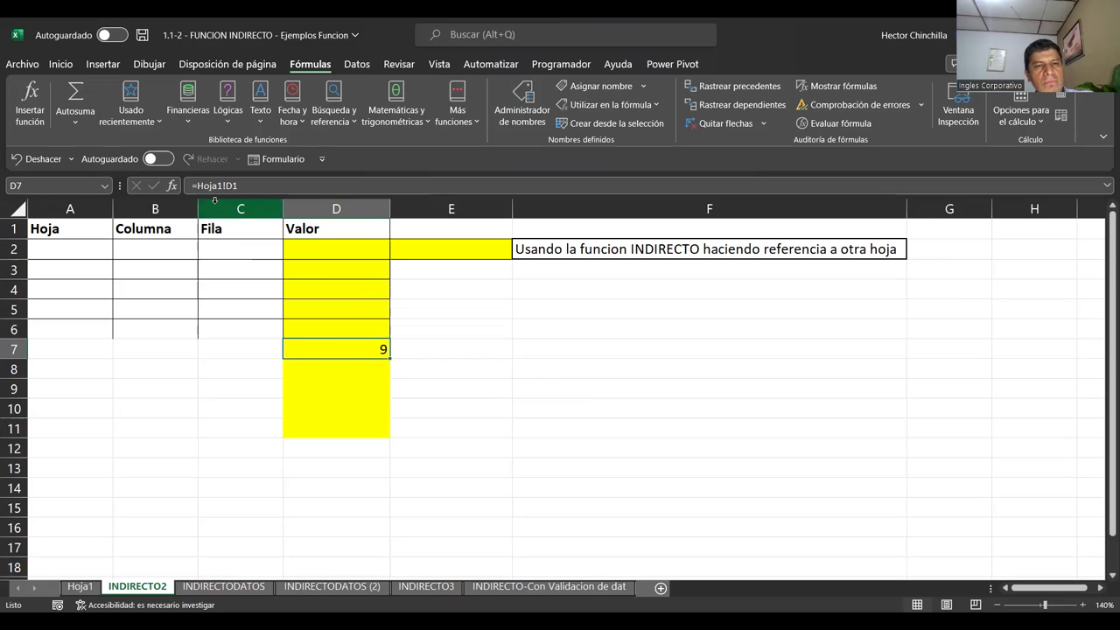
Fill D7's Hoja1 formula down to D11, then compare the formulas in D7 and D8
{"action": "left_click_drag", "start_coordinate": [389, 359], "coordinate": [390, 419]}
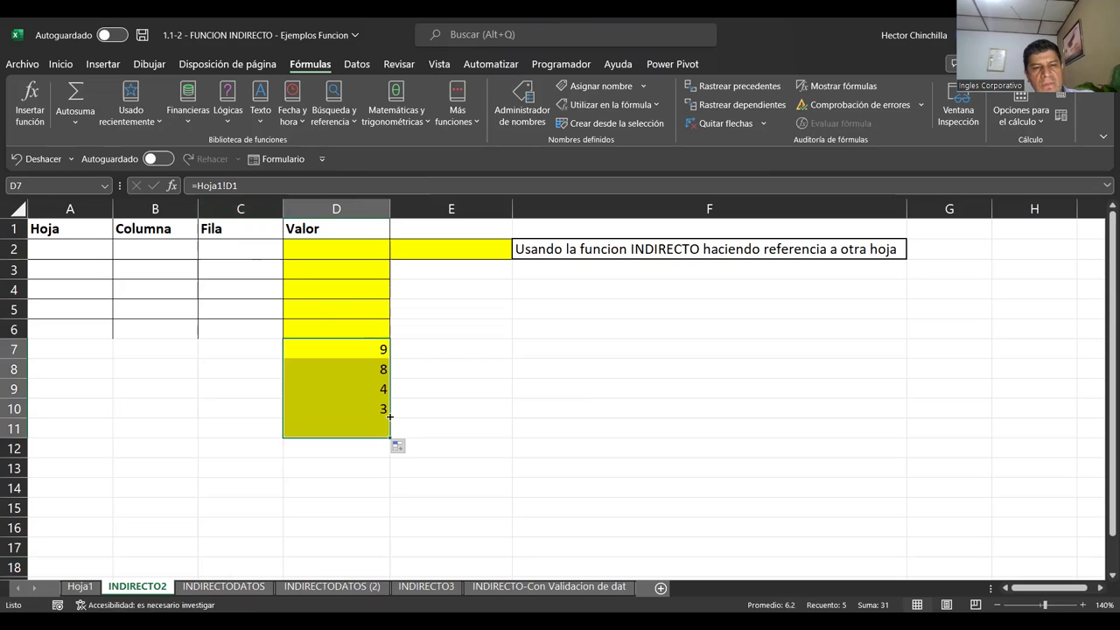
{"action": "left_click", "coordinate": [344, 366]}
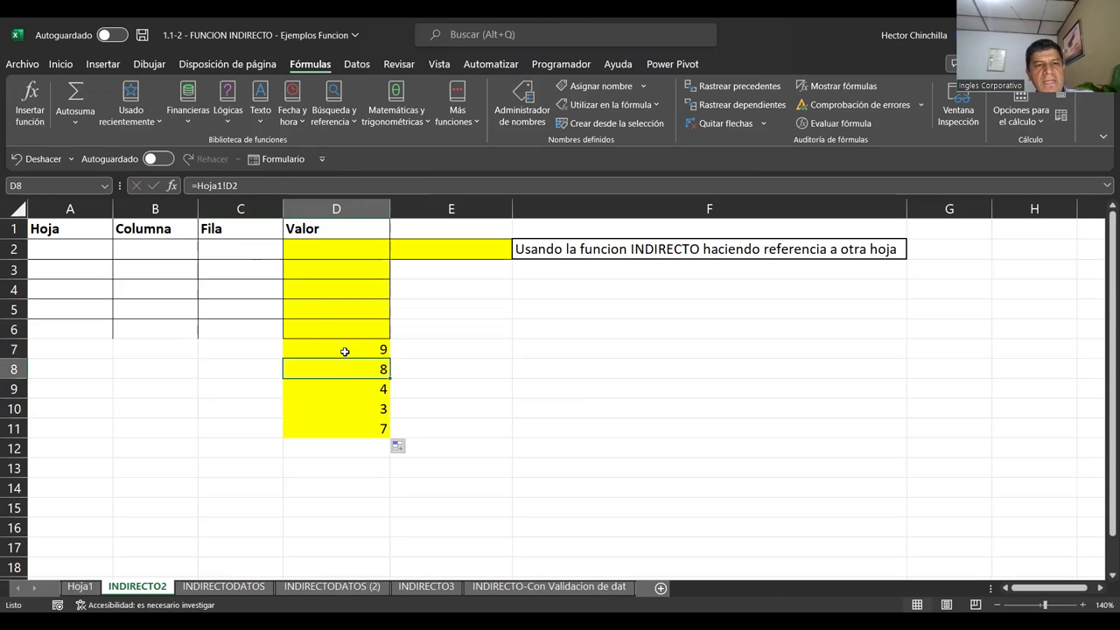
{"action": "left_click", "coordinate": [344, 351]}
{"action": "key", "text": "Down"}
{"action": "key", "text": "Up"}
{"action": "key", "text": "Down"}
{"action": "key", "text": "Up"}
{"action": "key", "text": "Down"}
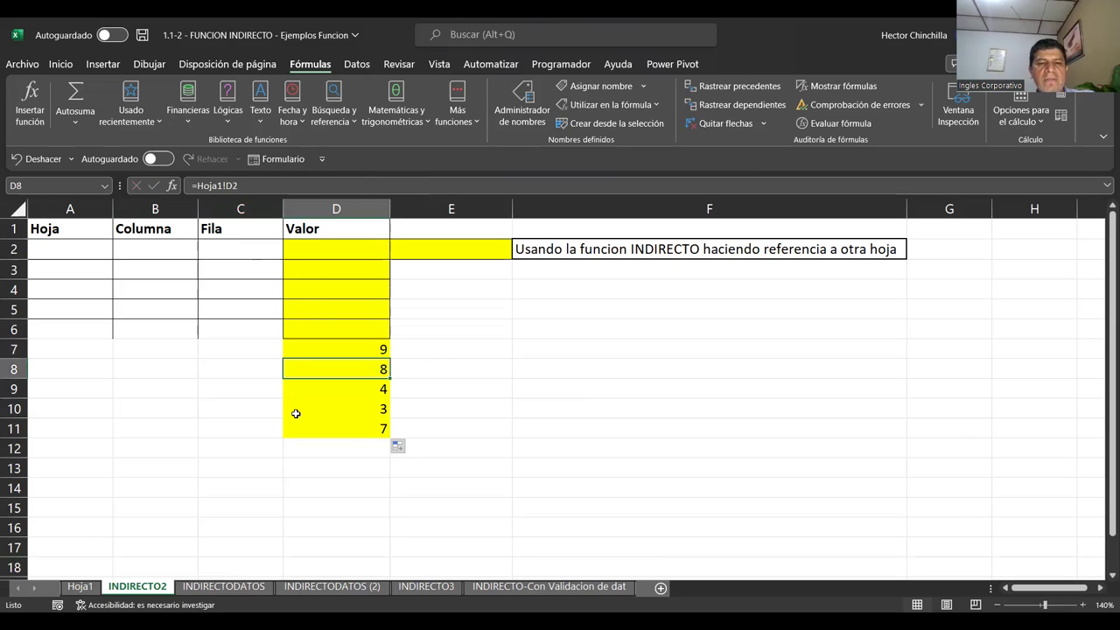
{"action": "key", "text": "Up"}
{"action": "key", "text": "Down"}
{"action": "key", "text": "Up"}
{"action": "key", "text": "Down"}
{"action": "key", "text": "Up"}
{"action": "key", "text": "Down"}
{"action": "key", "text": "Up"}
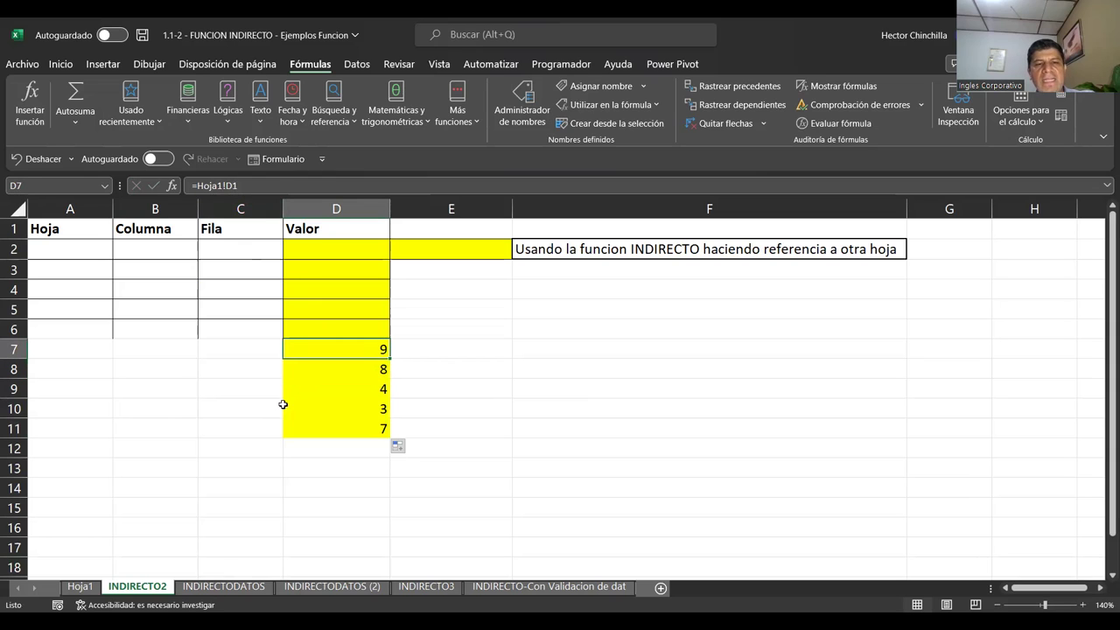
Check the copied formulas: D8 and D9 point at Hoja1 D2 and D3
{"action": "left_click", "coordinate": [313, 372]}
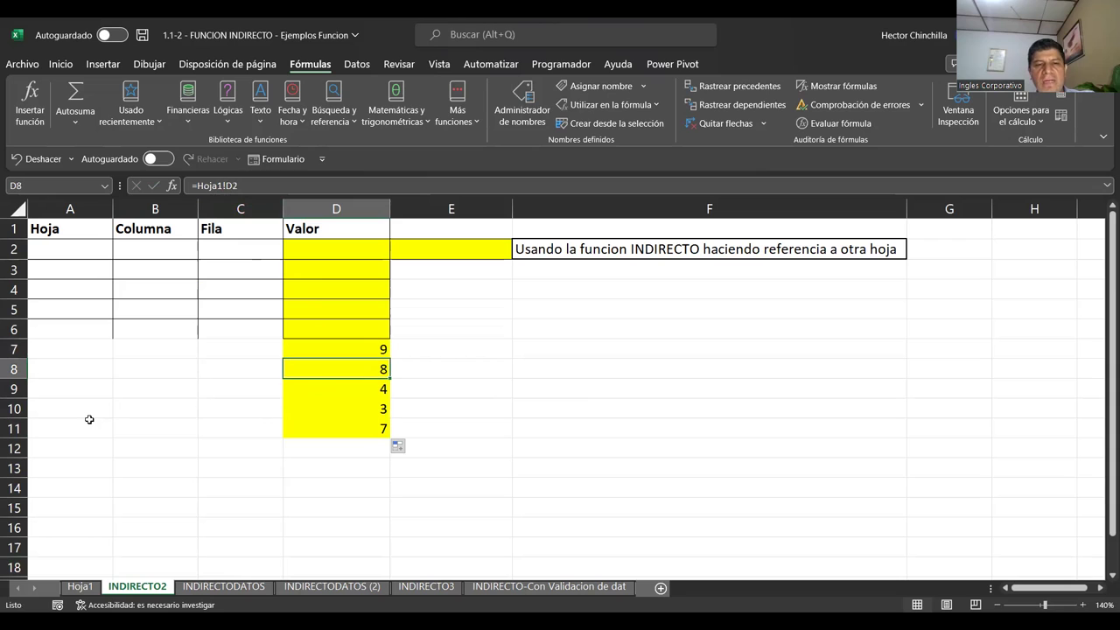
{"action": "key", "text": "Down"}
{"action": "key", "text": "Down"}
{"action": "key", "text": "Down"}
{"action": "key", "text": "Up"}
{"action": "key", "text": "Up"}
{"action": "key", "text": "Up"}
{"action": "key", "text": "Up"}
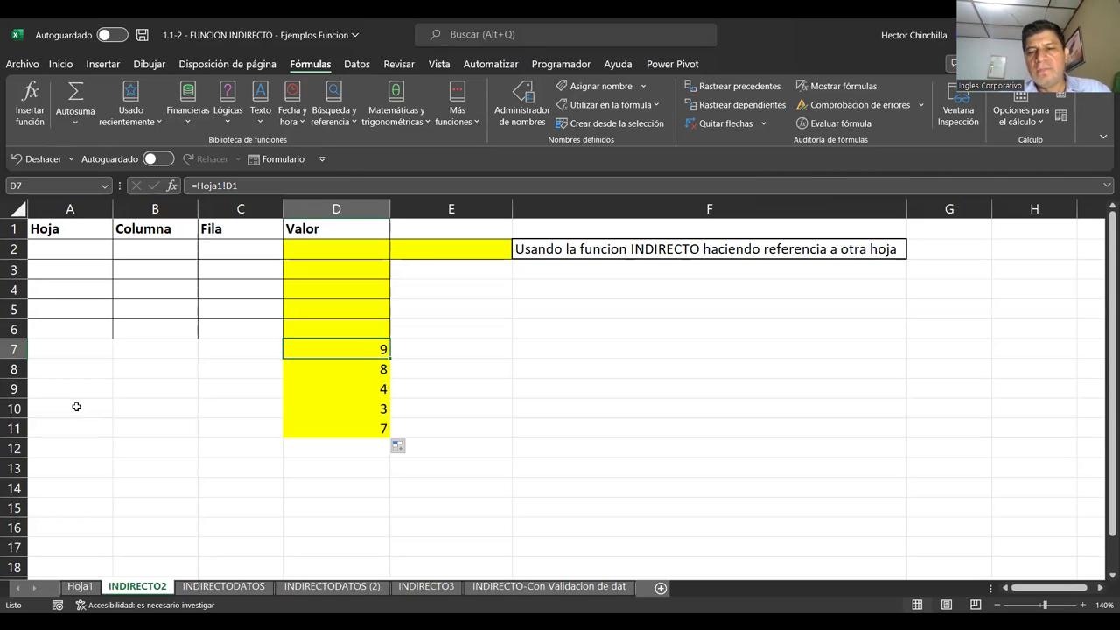
{"action": "key", "text": "Down"}
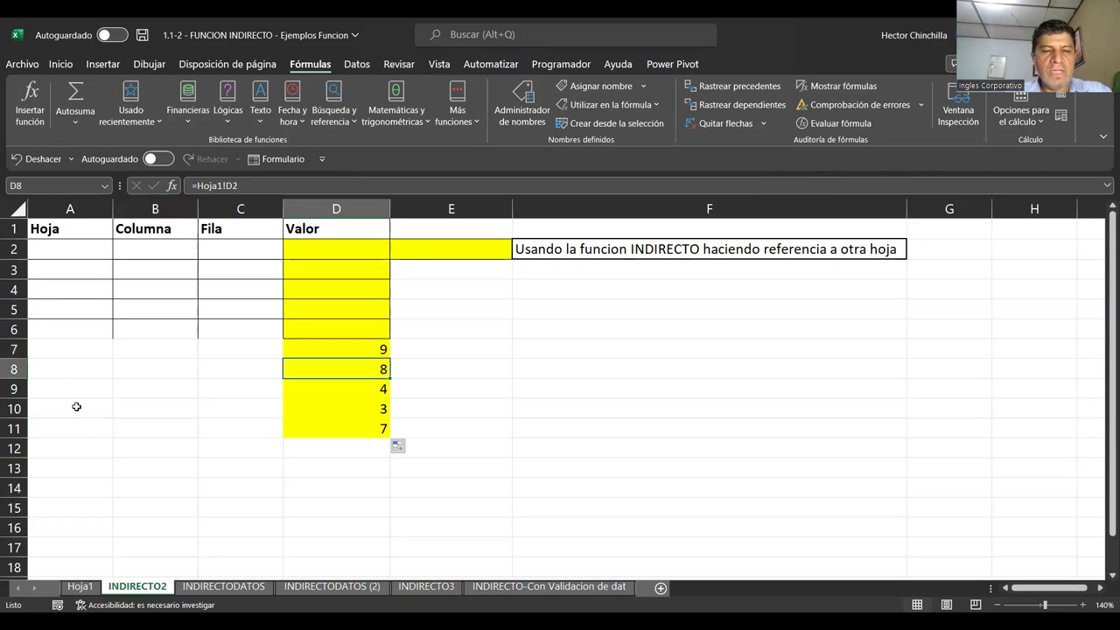
{"action": "key", "text": "Up"}
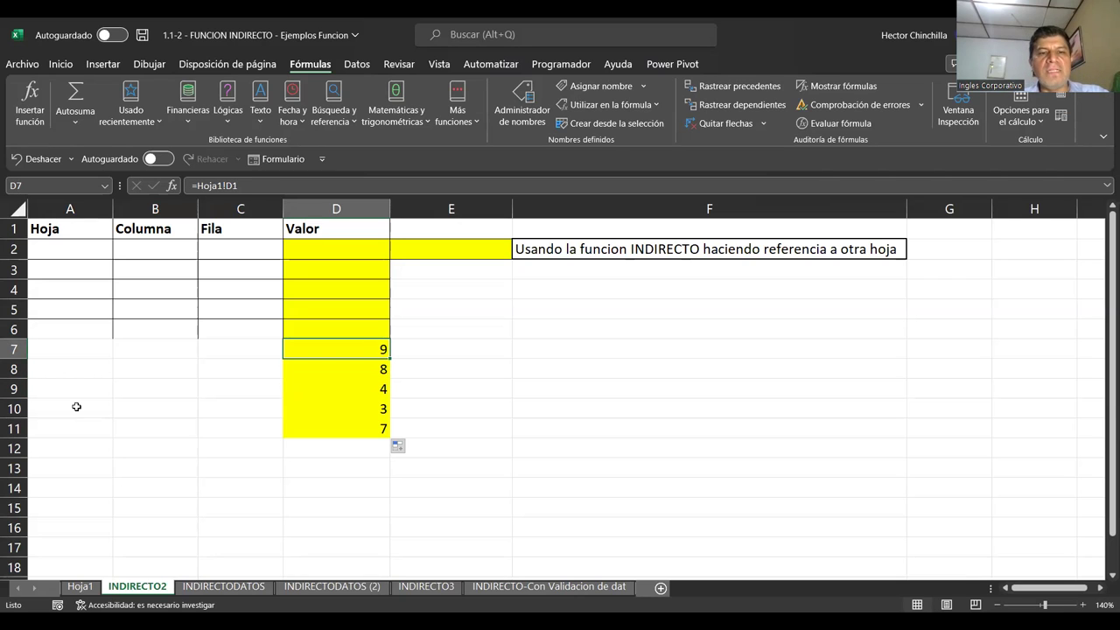
{"action": "key", "text": "Down"}
{"action": "key", "text": "Down"}
{"action": "key", "text": "Down"}
{"action": "key", "text": "Up"}
{"action": "key", "text": "Up"}
{"action": "key", "text": "Up"}
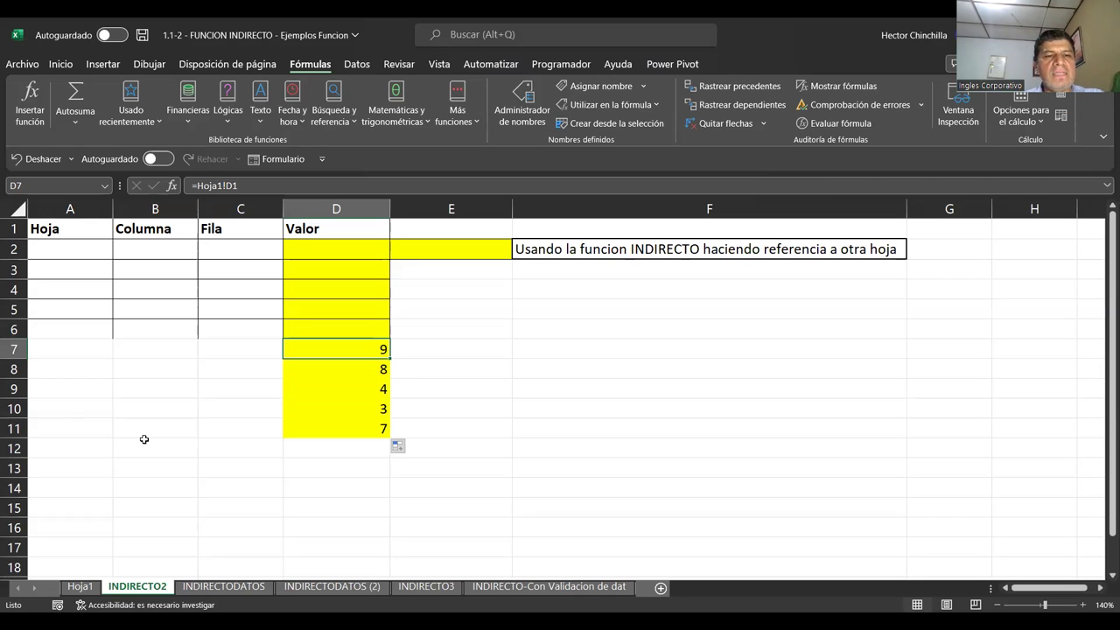
{"action": "key", "text": "Down"}
{"action": "key", "text": "Down"}
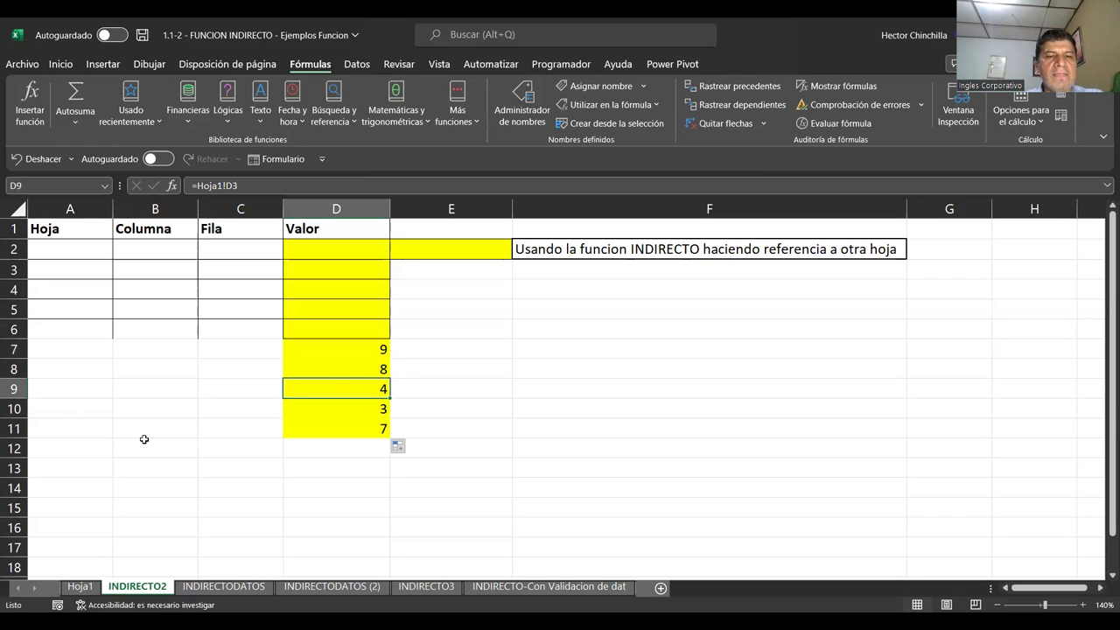
{"action": "key", "text": "Up"}
{"action": "key", "text": "Up"}
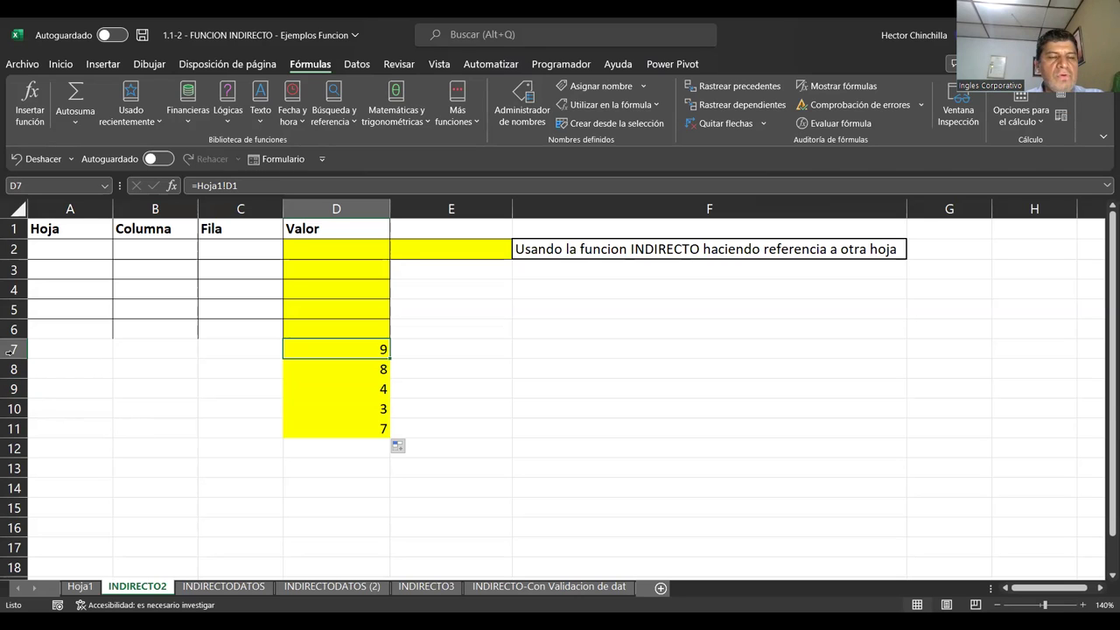
Move the selection to cell A8
{"action": "key", "text": "Left"}
{"action": "key", "text": "Left"}
{"action": "key", "text": "Left"}
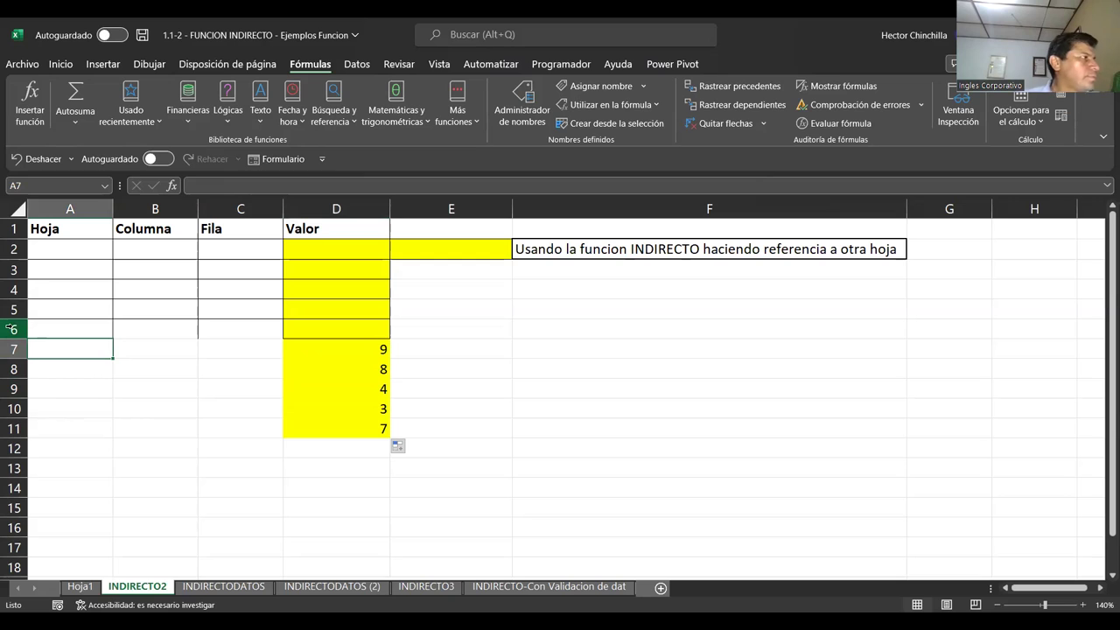
{"action": "key", "text": "Down"}
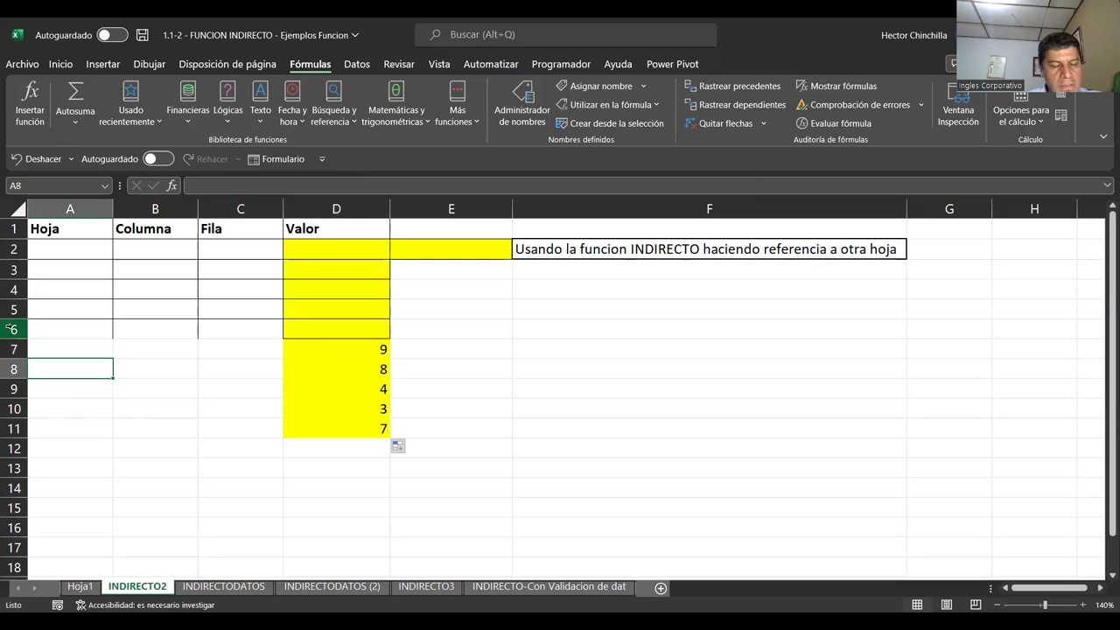
{"action": "key", "text": "Right"}
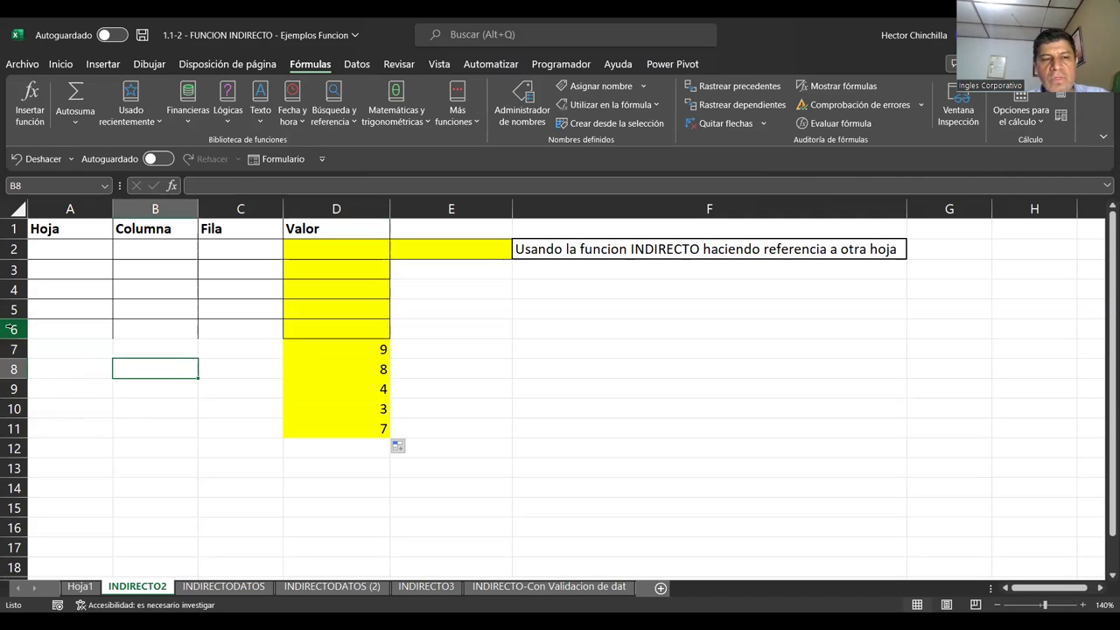
{"action": "key", "text": "Left"}
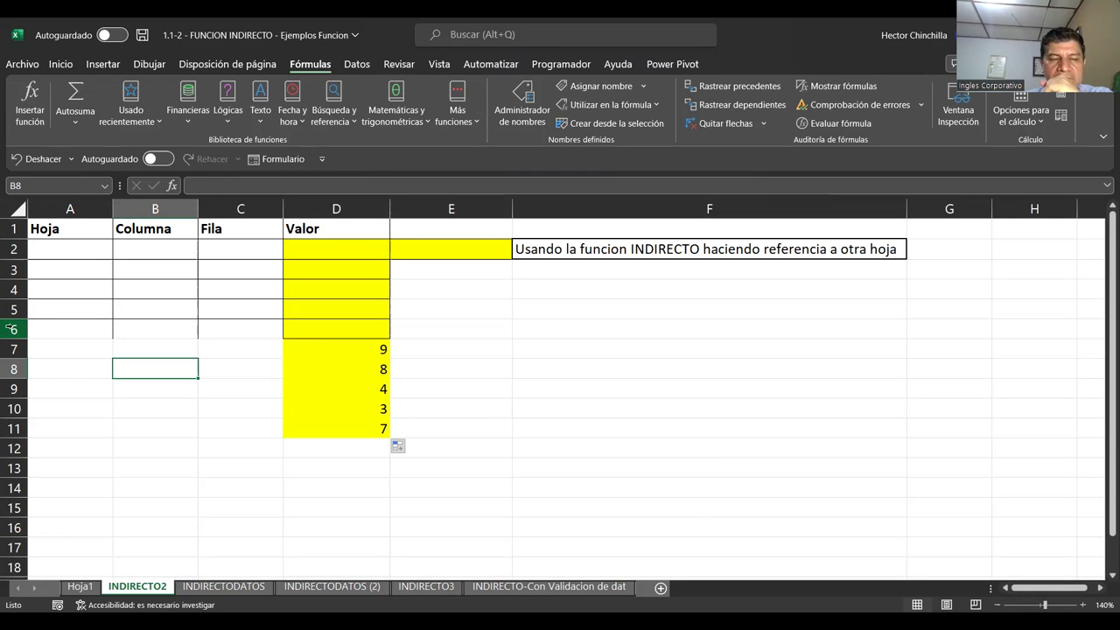
{"action": "key", "text": "Left"}
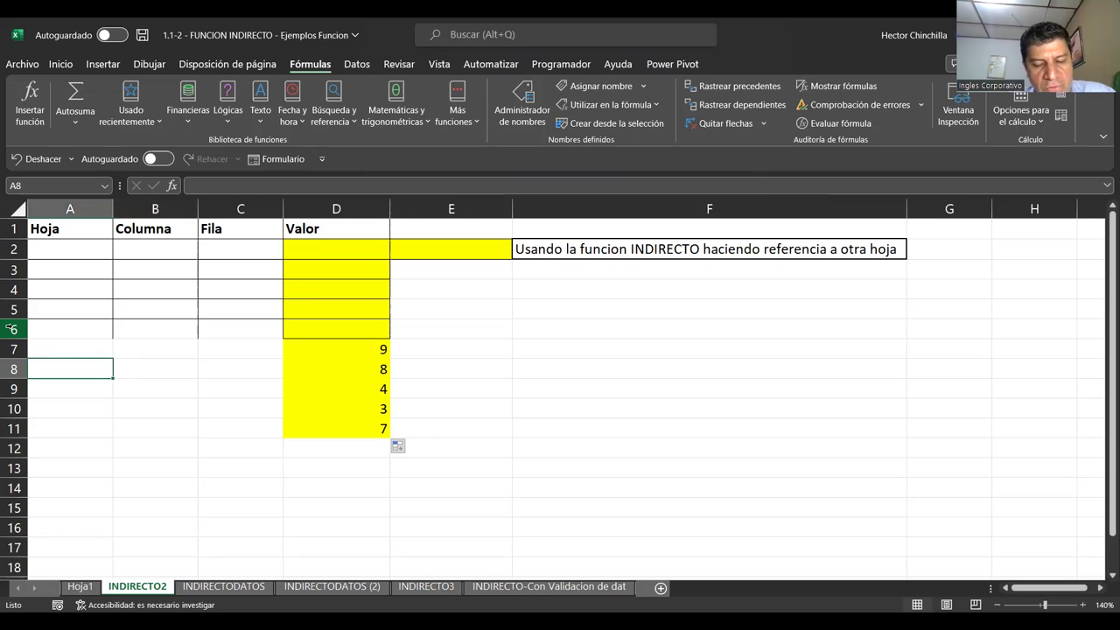
Enter VALORMAX in A8 and =INDIRECTO(A8) in B8, which returns 50
{"action": "type", "text": "VALORMAX"}
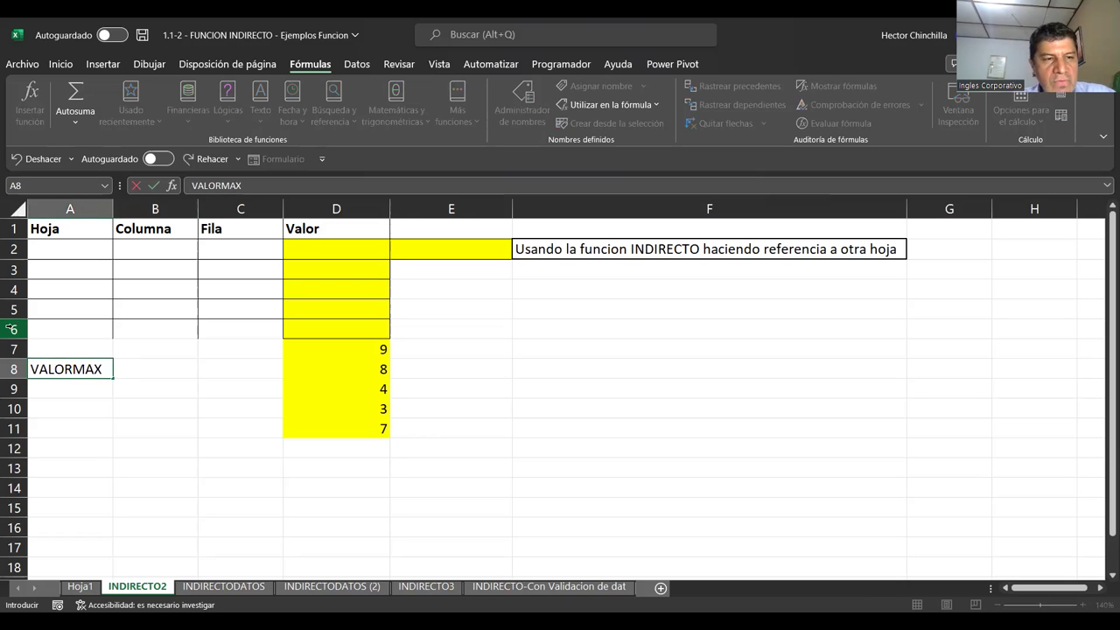
{"action": "key", "text": "Tab"}
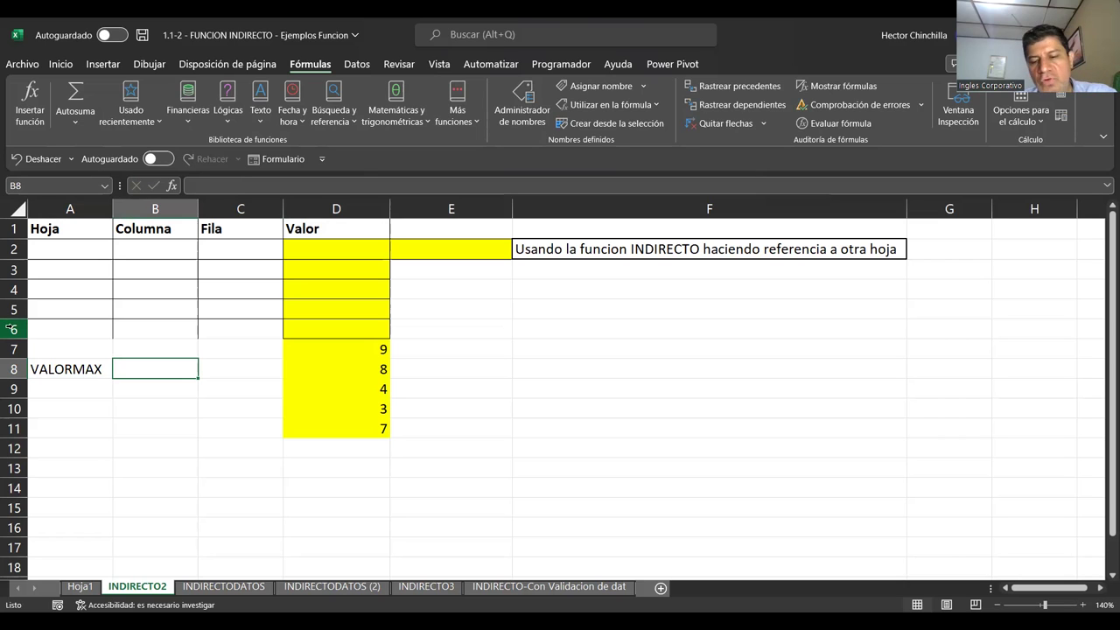
{"action": "type", "text": "="}
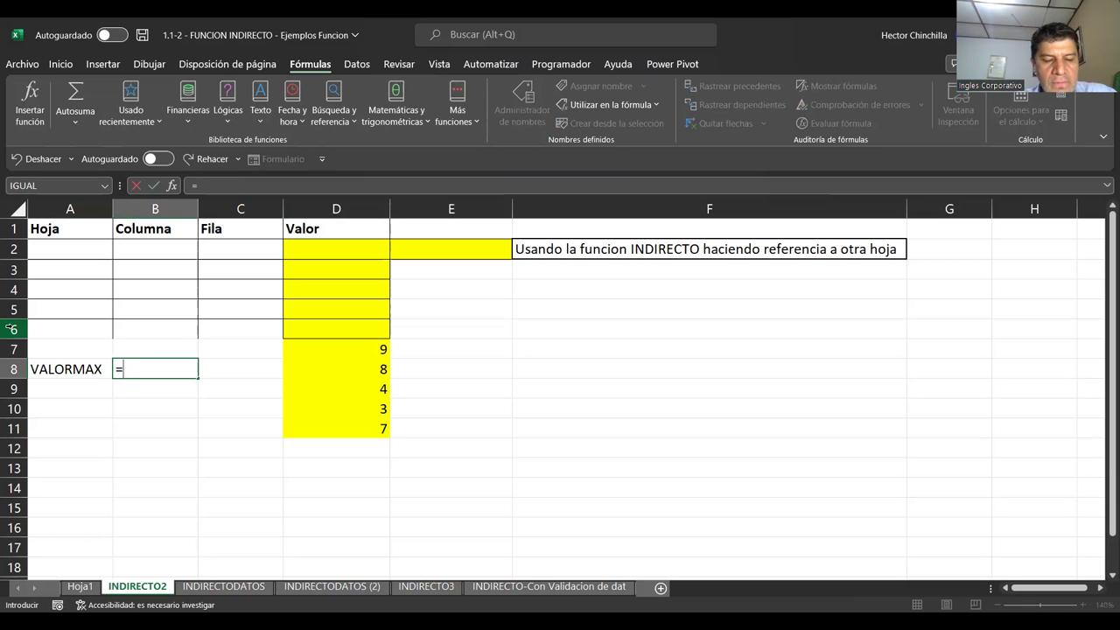
{"action": "type", "text": "INDIRECTO"}
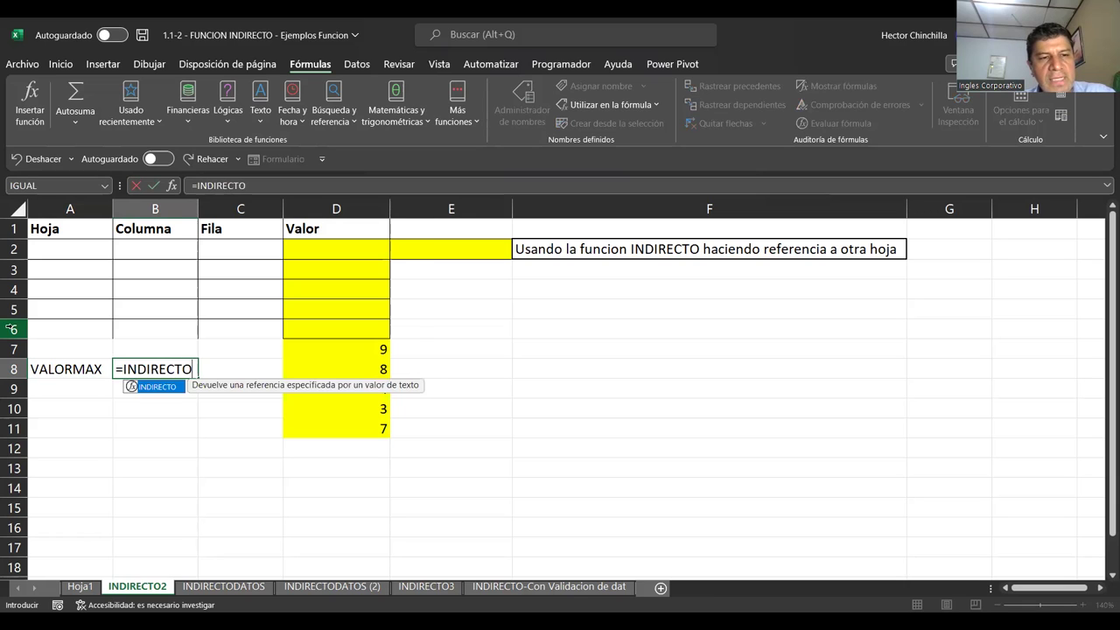
{"action": "type", "text": "("}
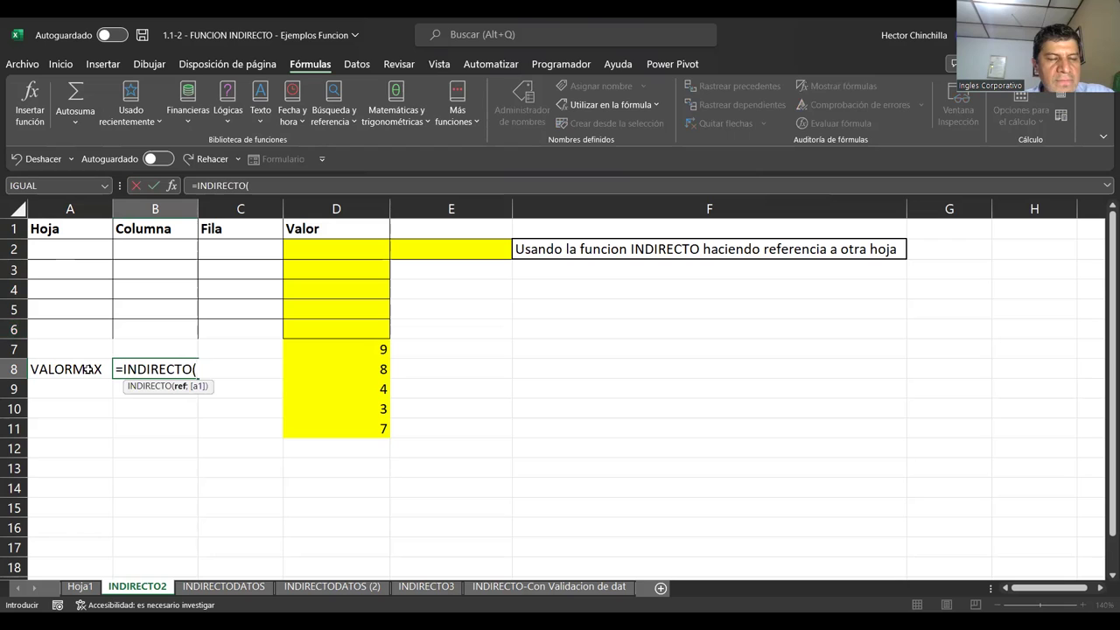
{"action": "left_click", "coordinate": [88, 369]}
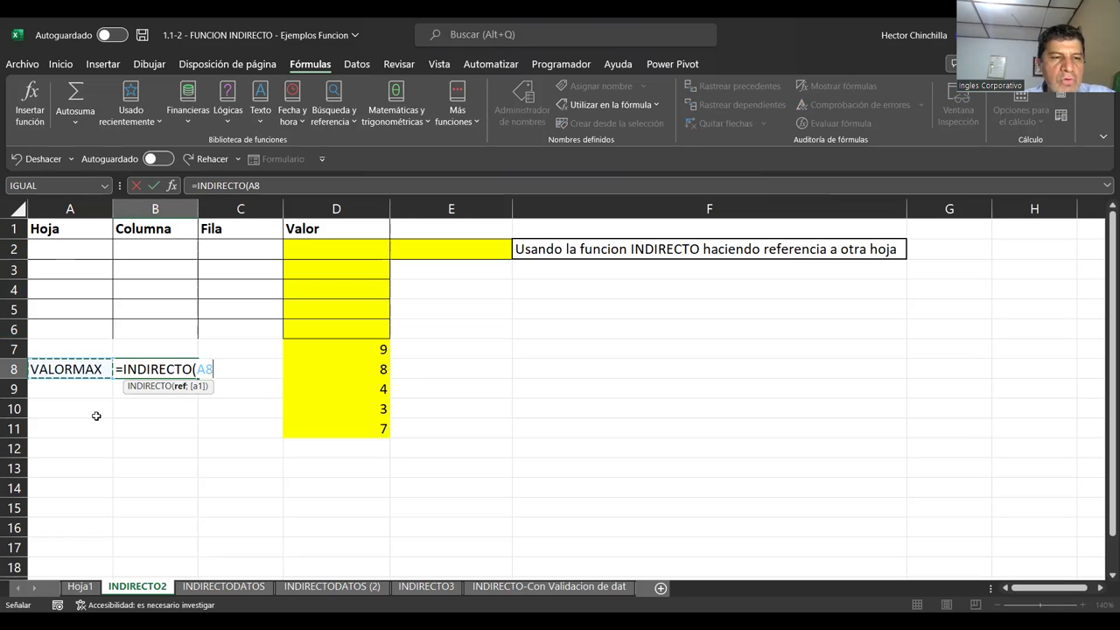
{"action": "type", "text": ")"}
{"action": "key", "text": "Return"}
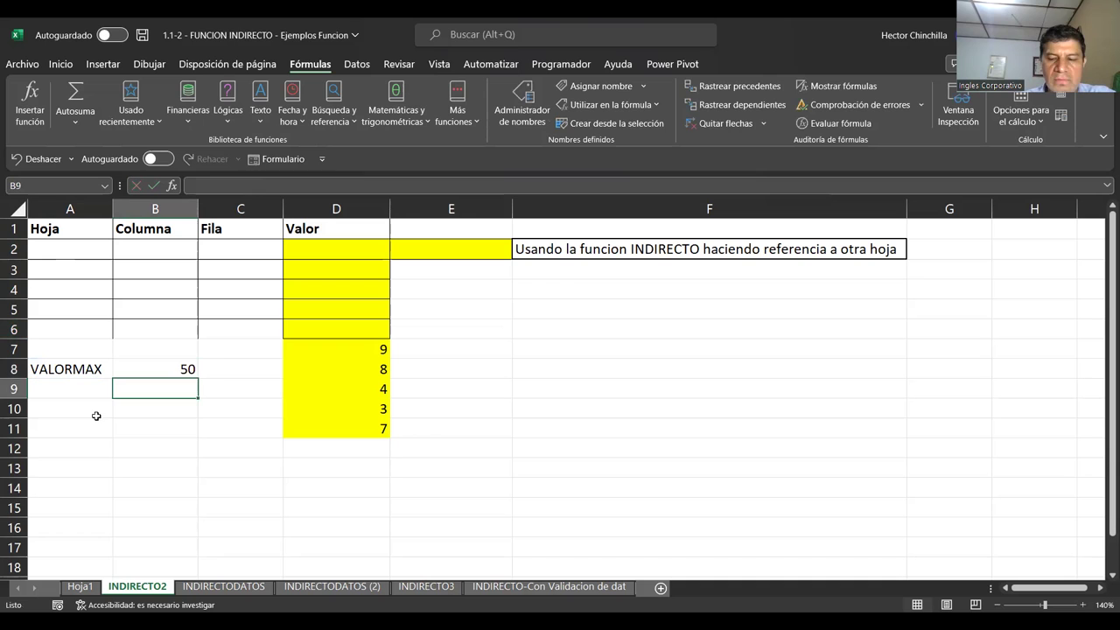
{"action": "key", "text": "Up"}
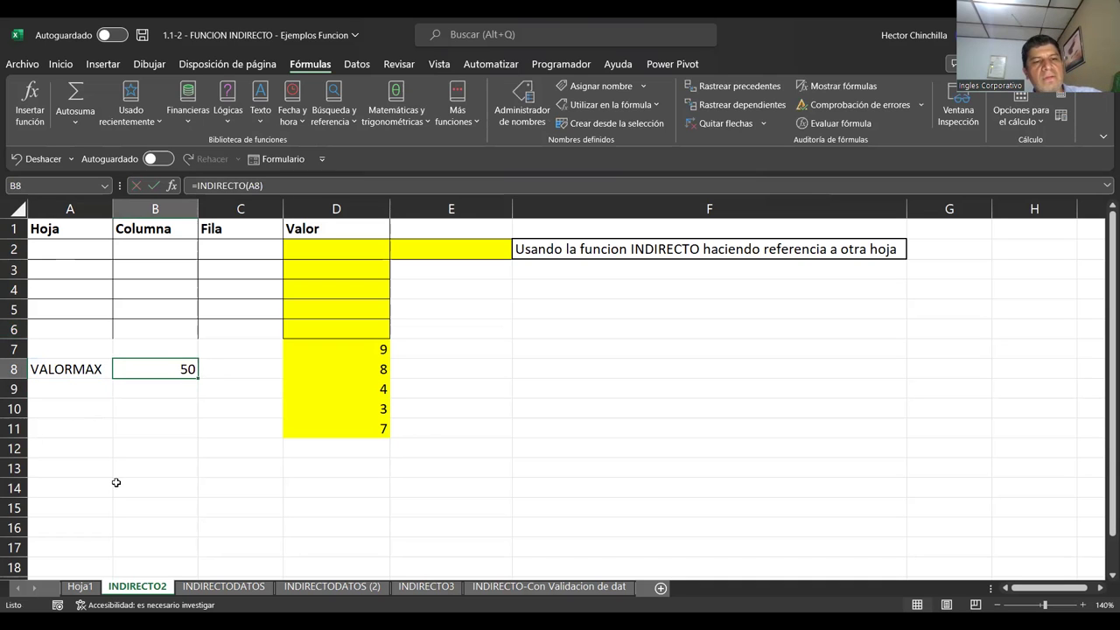
Glance at Hoja1, then return to INDIRECTO2 and check B8's =INDIRECTO(A8) formula
{"action": "left_click", "coordinate": [89, 587]}
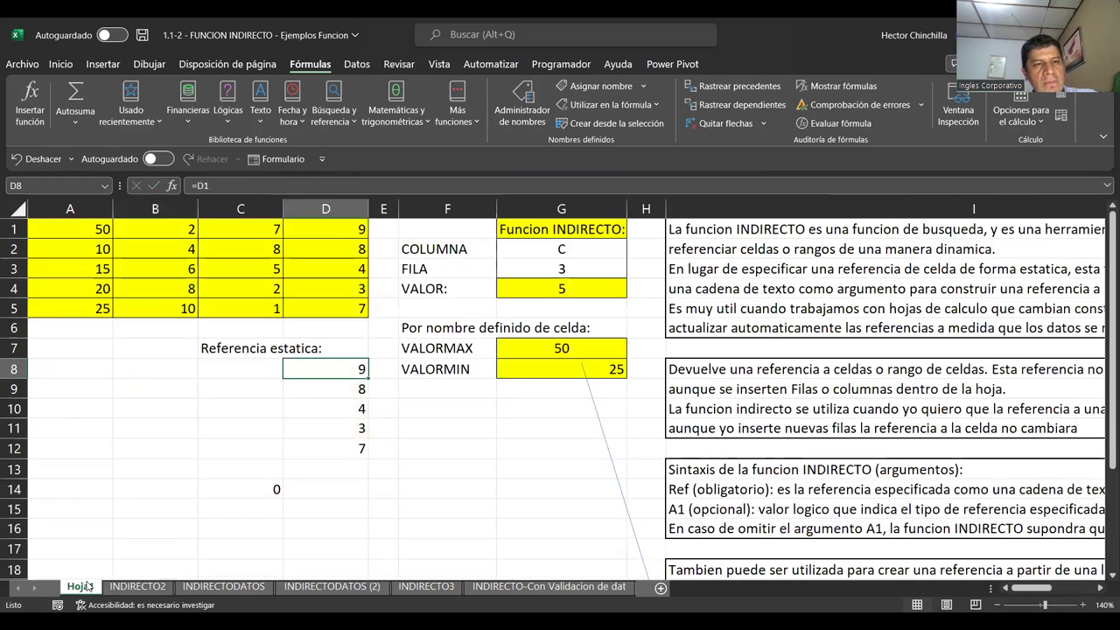
{"action": "left_click", "coordinate": [77, 229]}
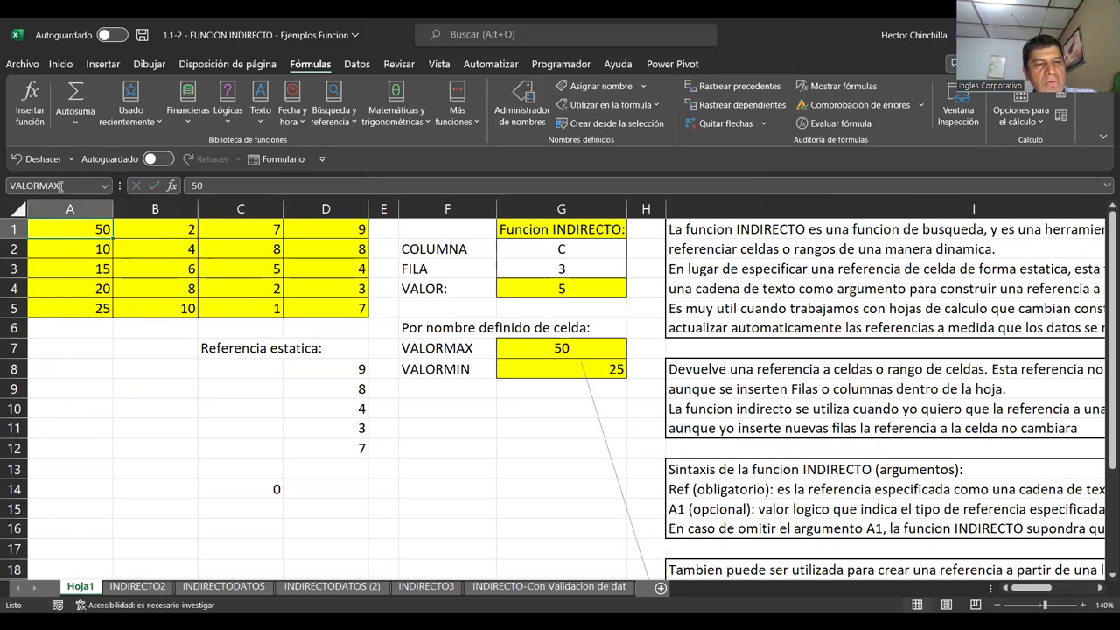
{"action": "left_click", "coordinate": [133, 586]}
{"action": "left_click", "coordinate": [146, 415]}
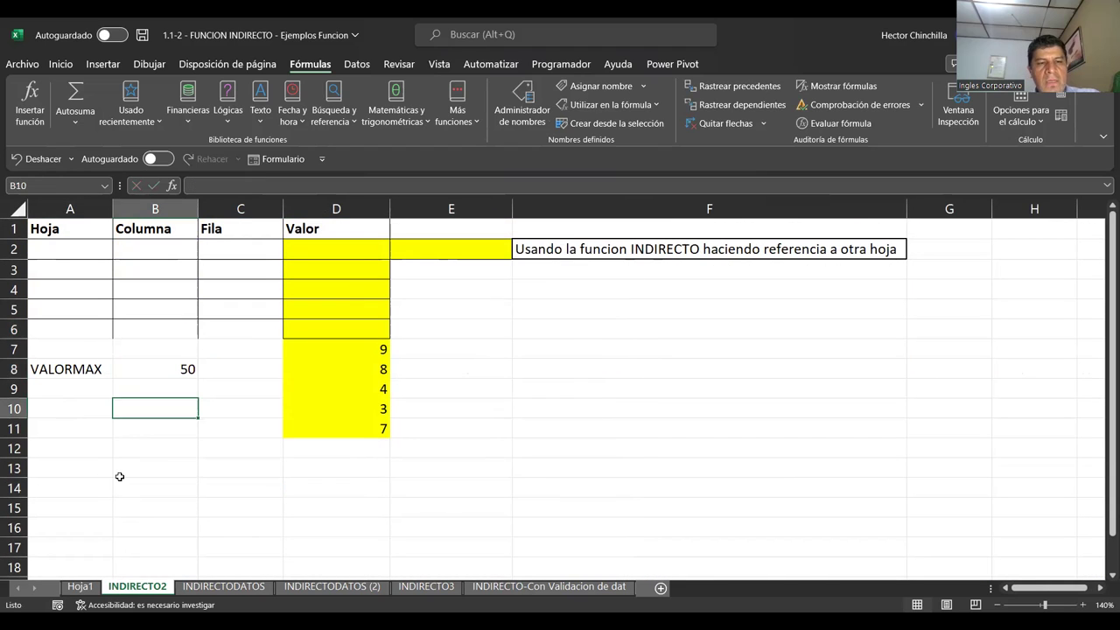
{"action": "key", "text": "Up"}
{"action": "key", "text": "Up"}
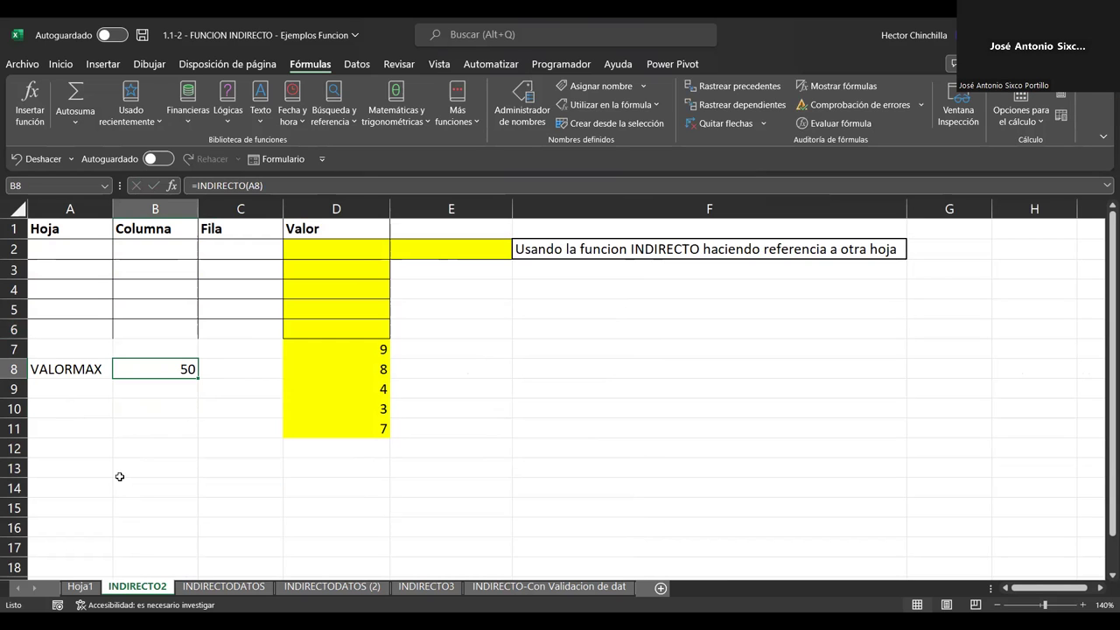
{"action": "key", "text": "Return"}
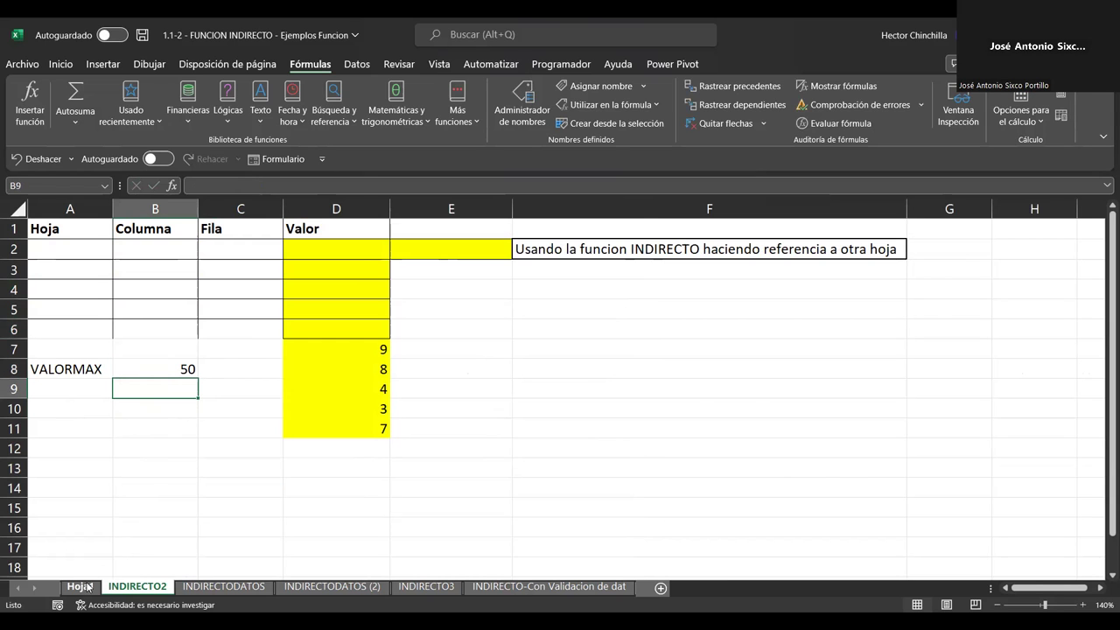
View the VALORMIN named cell on Hoja1, then recheck B8's formula returning 50
{"action": "left_click", "coordinate": [80, 587]}
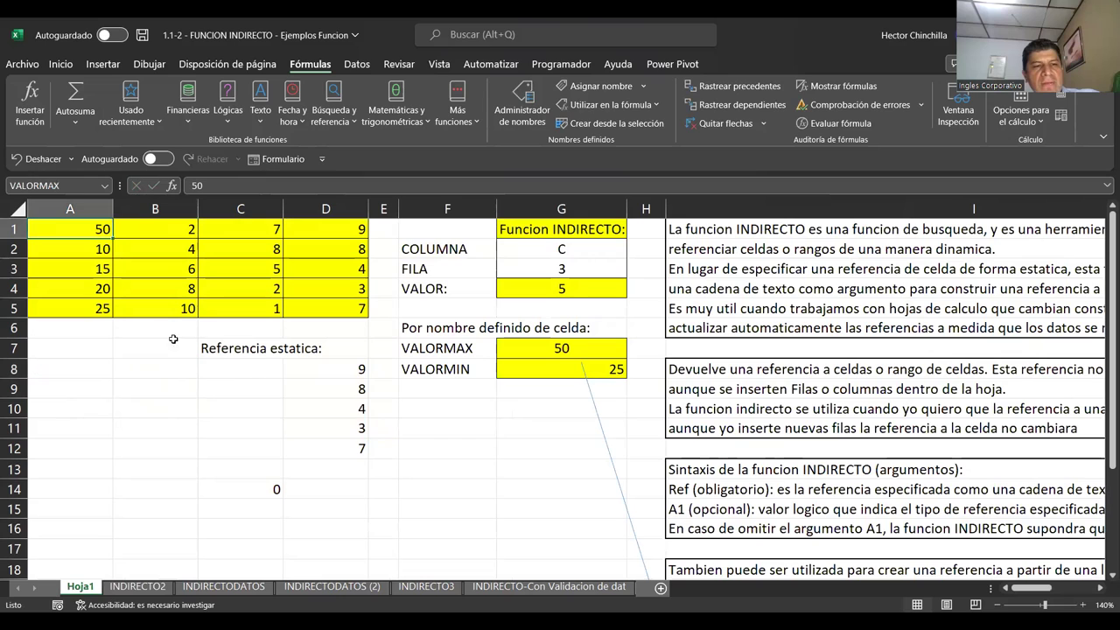
{"action": "left_click", "coordinate": [73, 310]}
{"action": "left_click", "coordinate": [138, 588]}
{"action": "key", "text": "Up"}
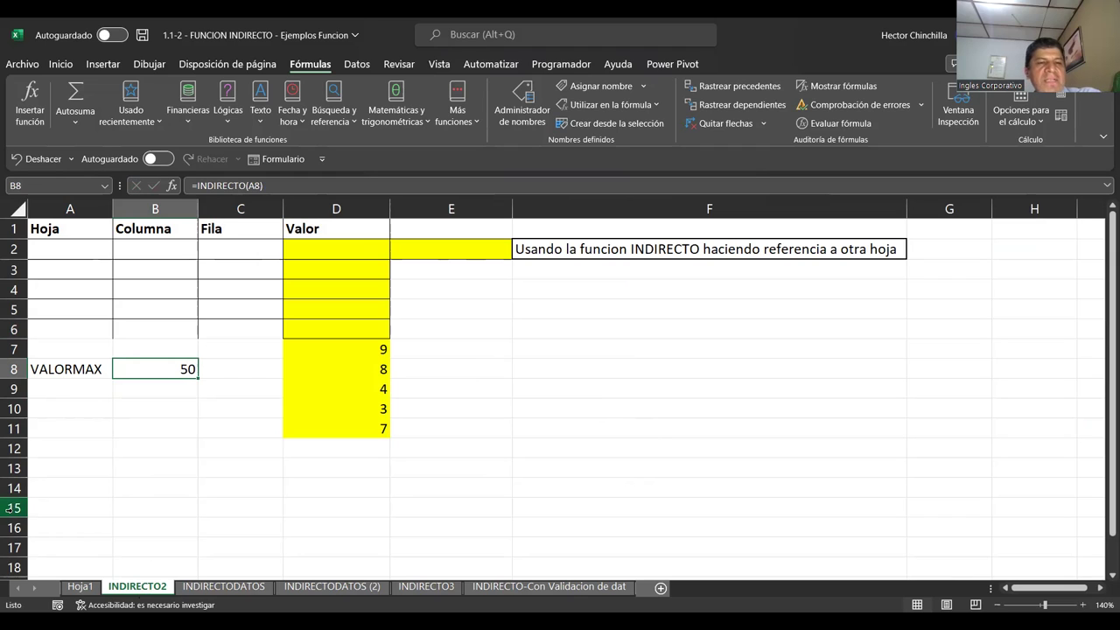
{"action": "key", "text": "Down"}
{"action": "key", "text": "Up"}
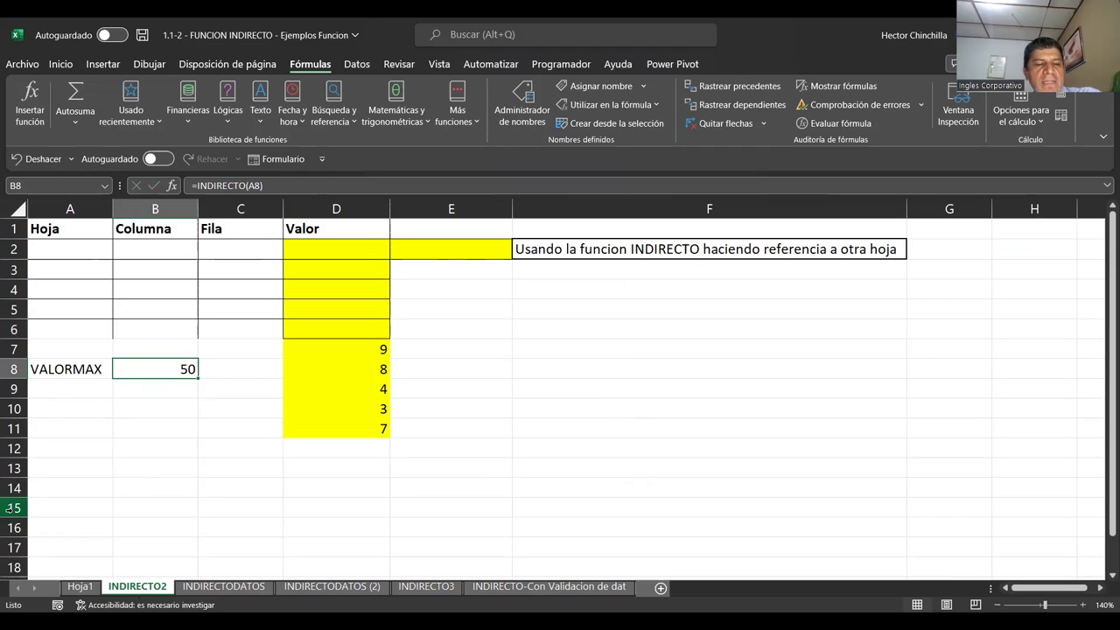
{"action": "key", "text": "Down"}
{"action": "key", "text": "Up"}
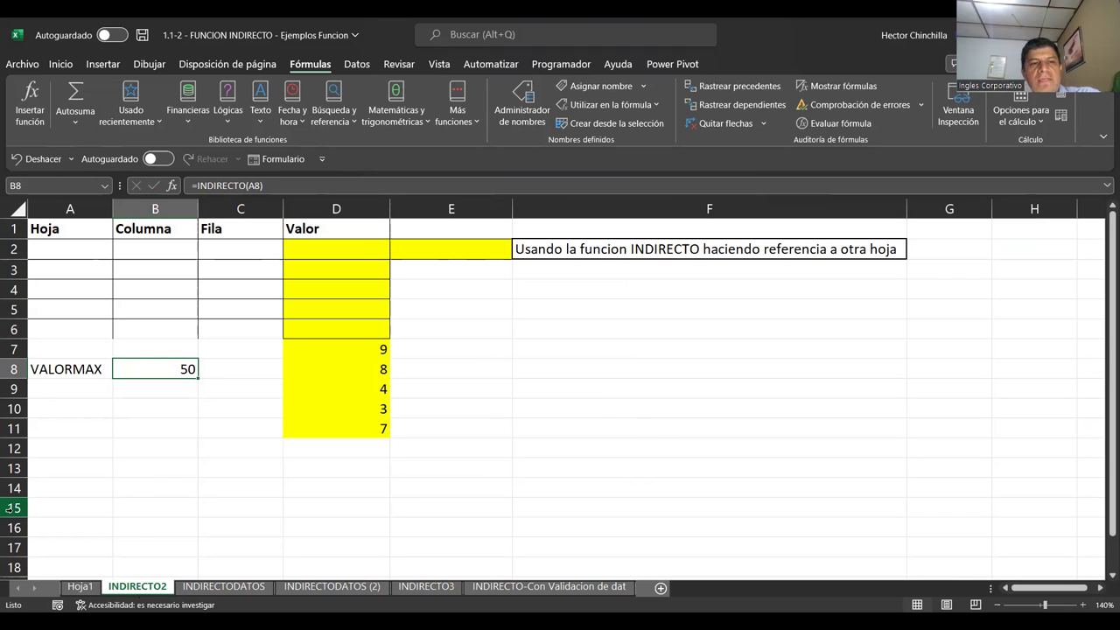
{"action": "key", "text": "F2"}
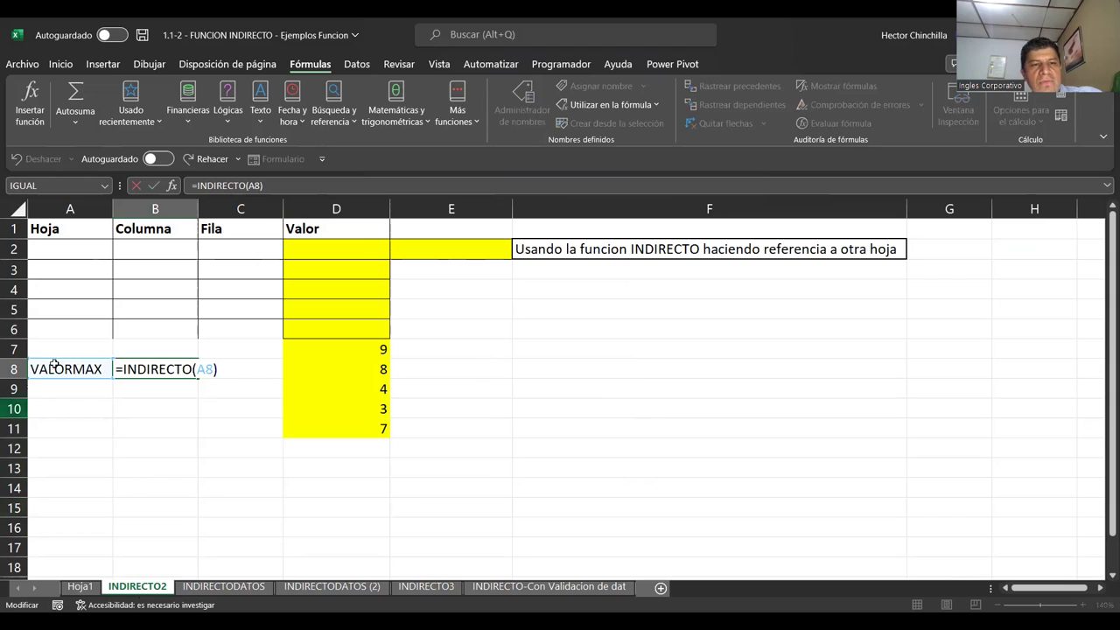
{"action": "left_click", "coordinate": [276, 186]}
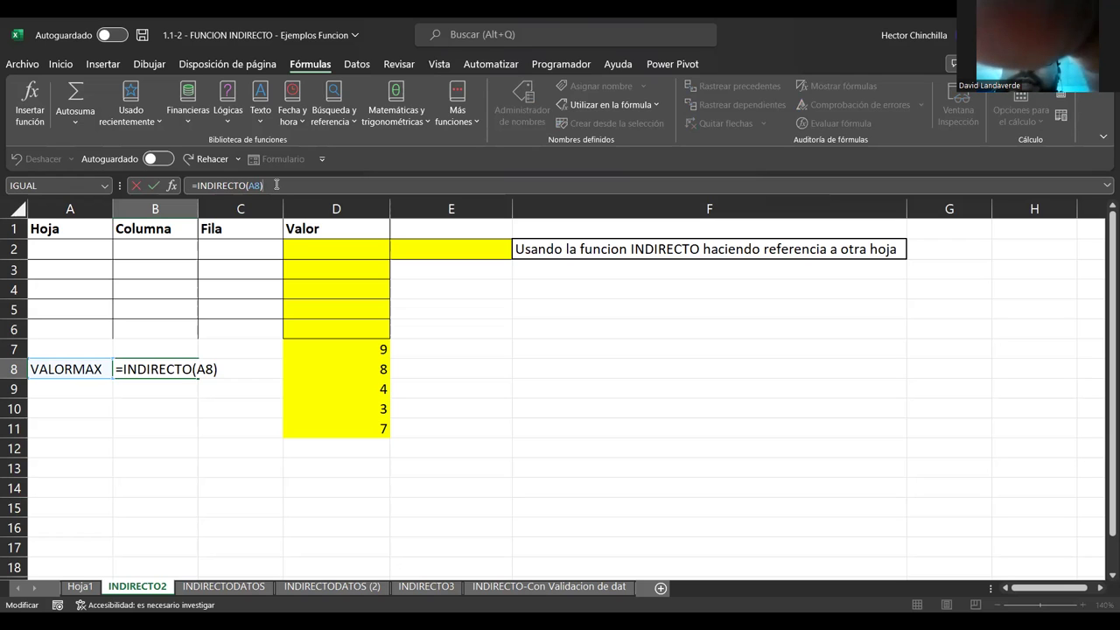
{"action": "key", "text": "Return"}
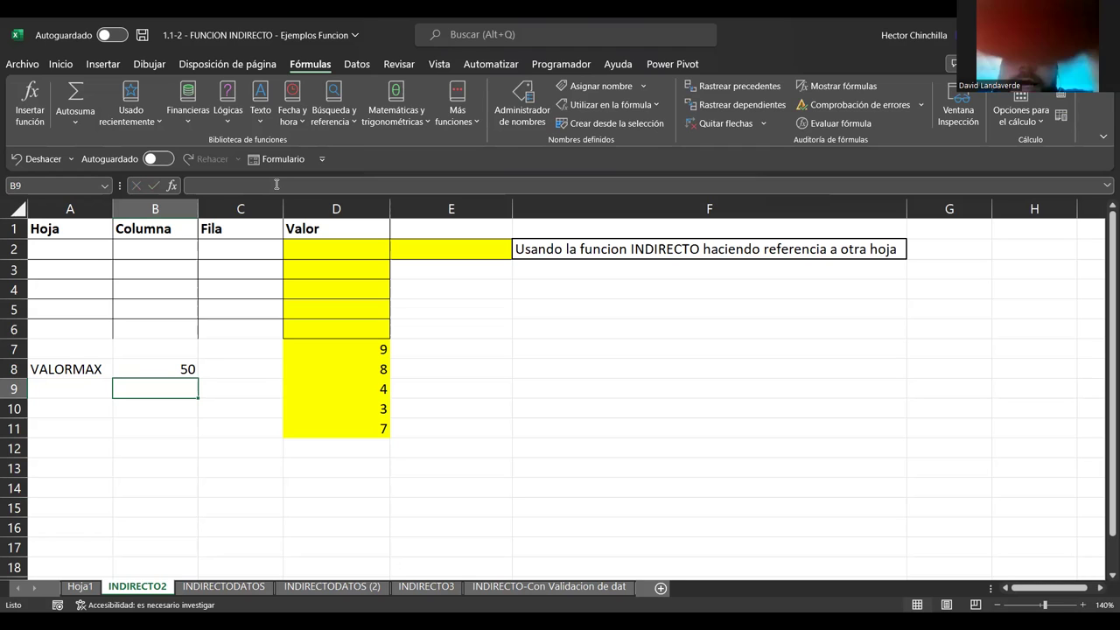
{"action": "key", "text": "Left"}
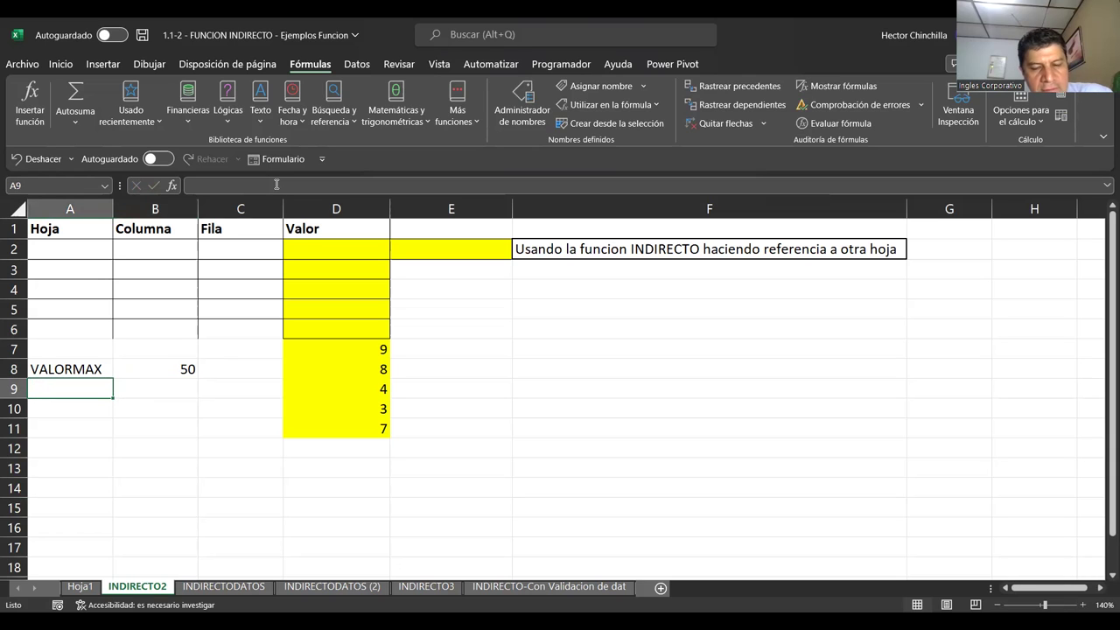
{"action": "type", "text": "VALOR"}
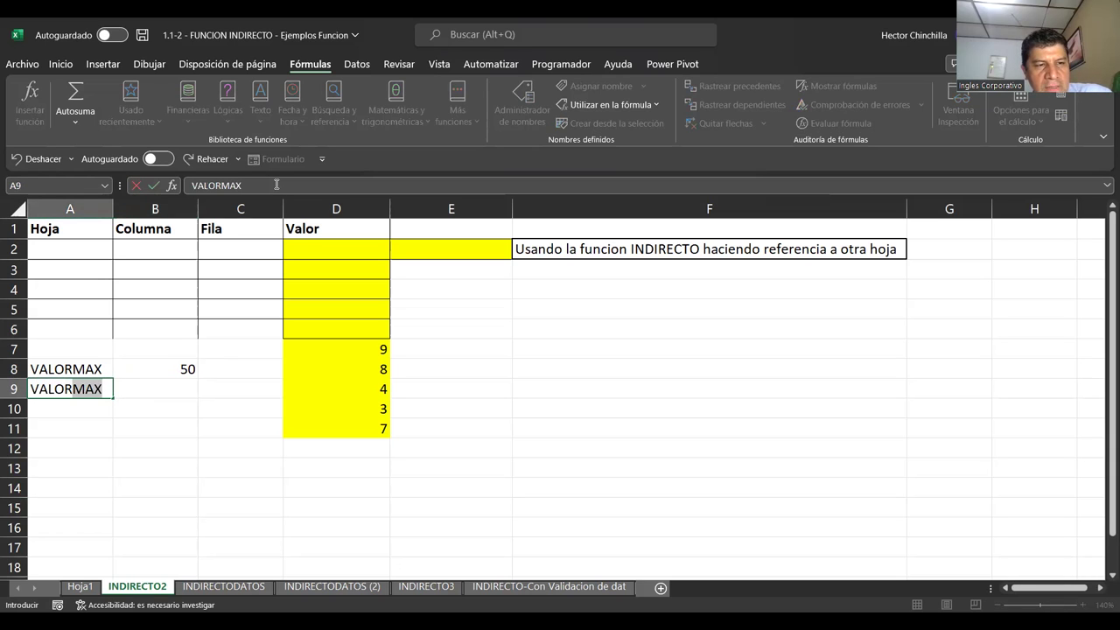
{"action": "type", "text": "MIN"}
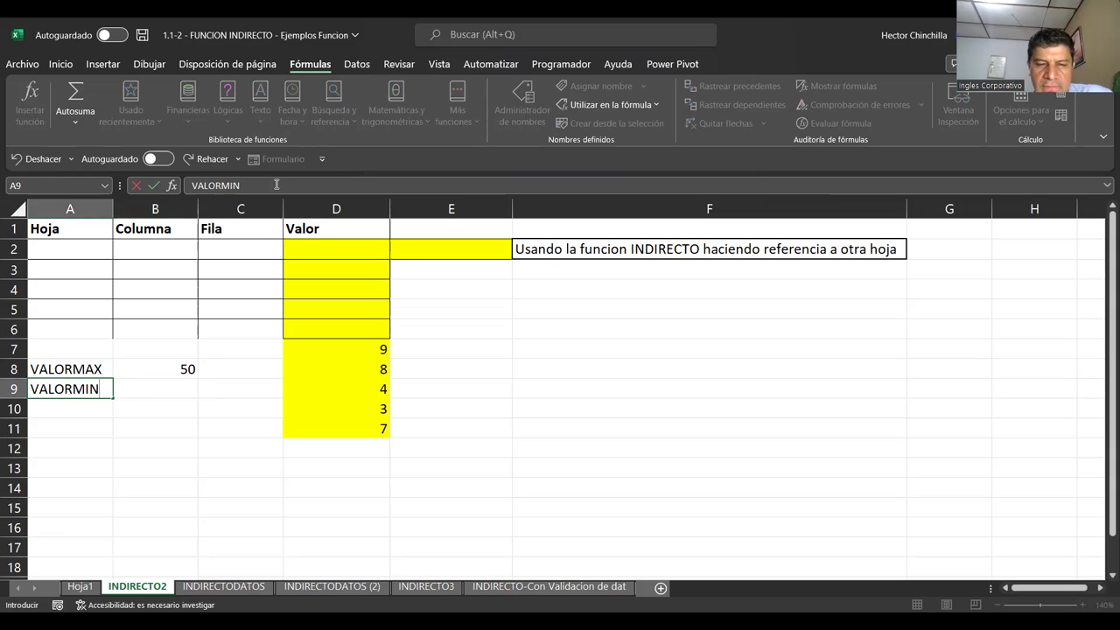
{"action": "key", "text": "Return"}
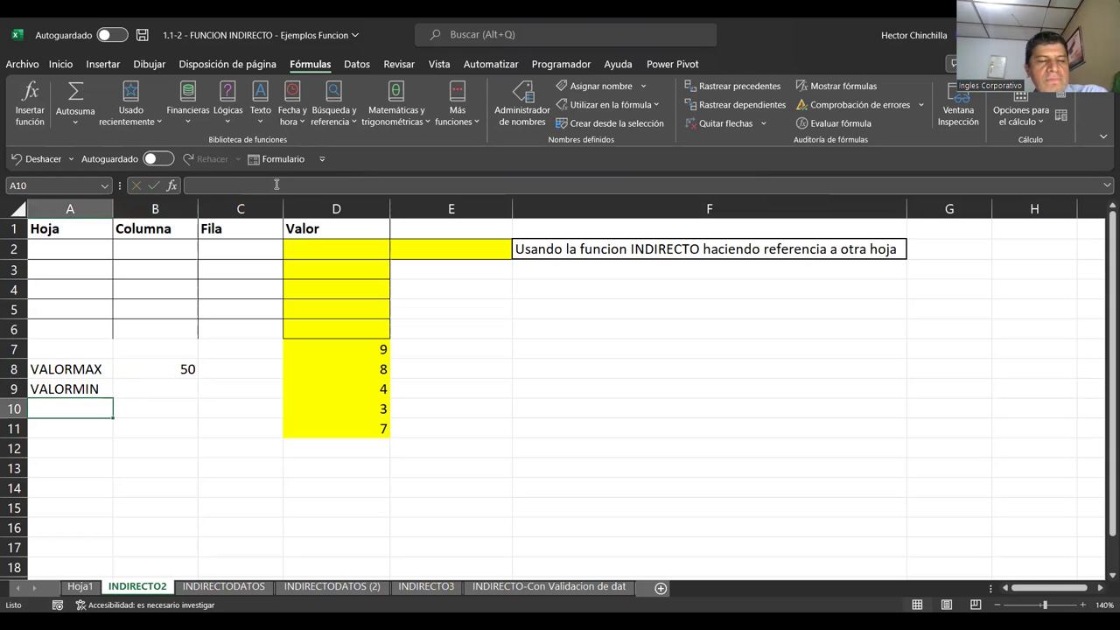
{"action": "key", "text": "Up"}
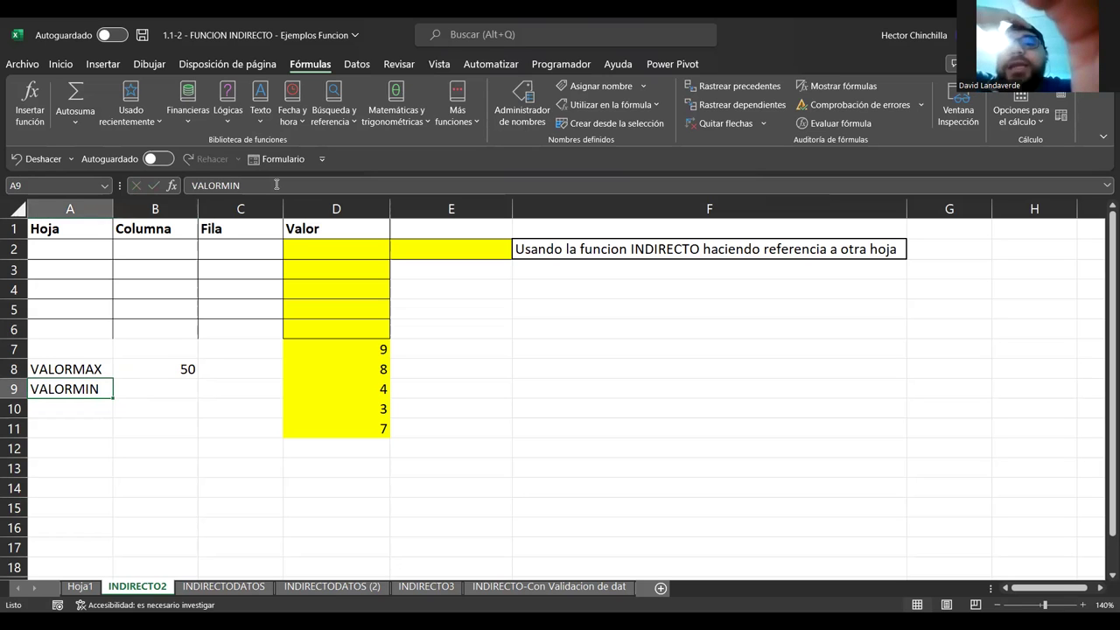
{"action": "key", "text": "Right"}
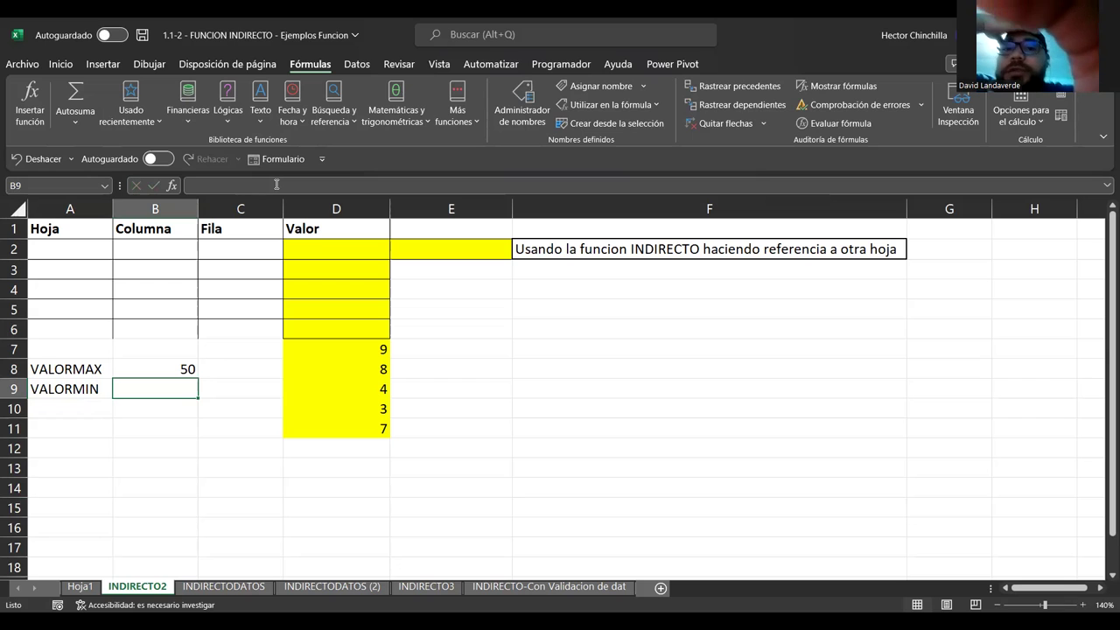
{"action": "type", "text": "="}
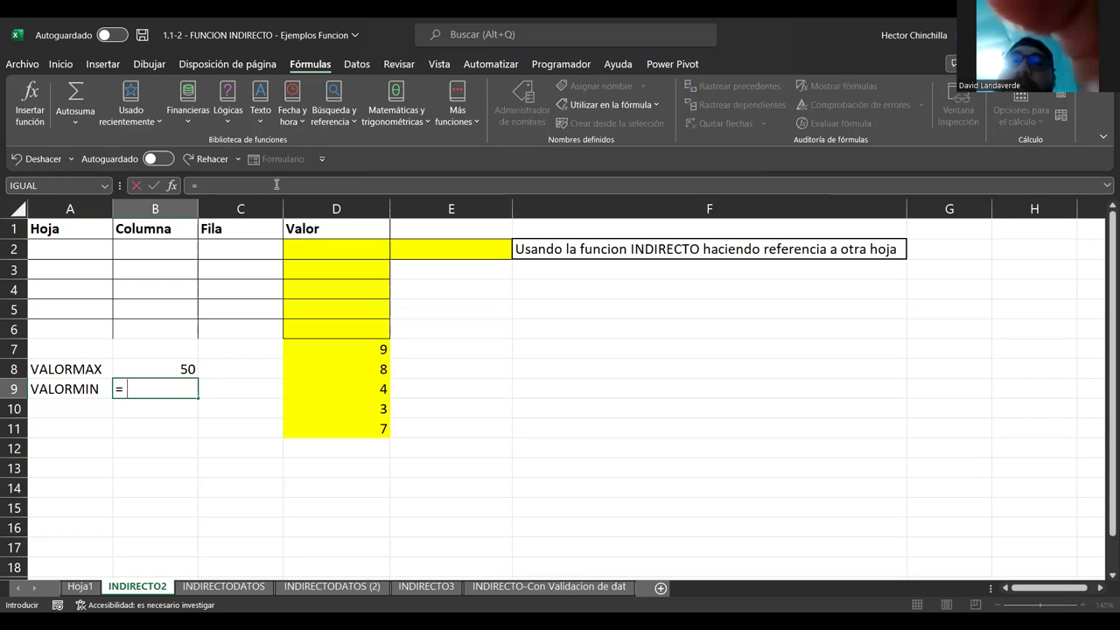
{"action": "type", "text": "INDIRECTO"}
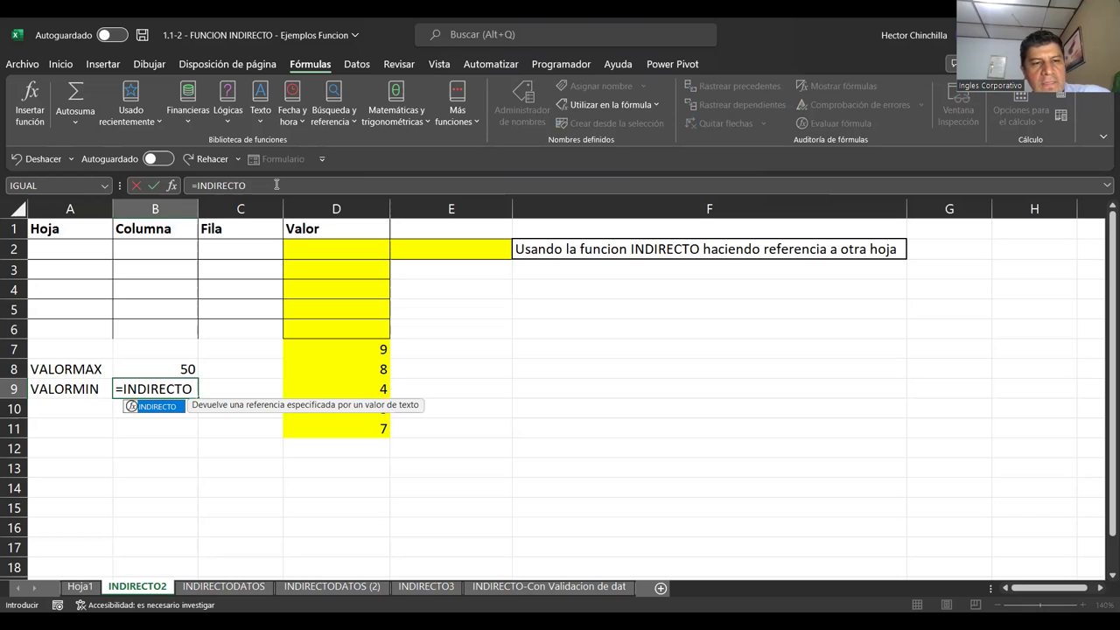
{"action": "type", "text": "("}
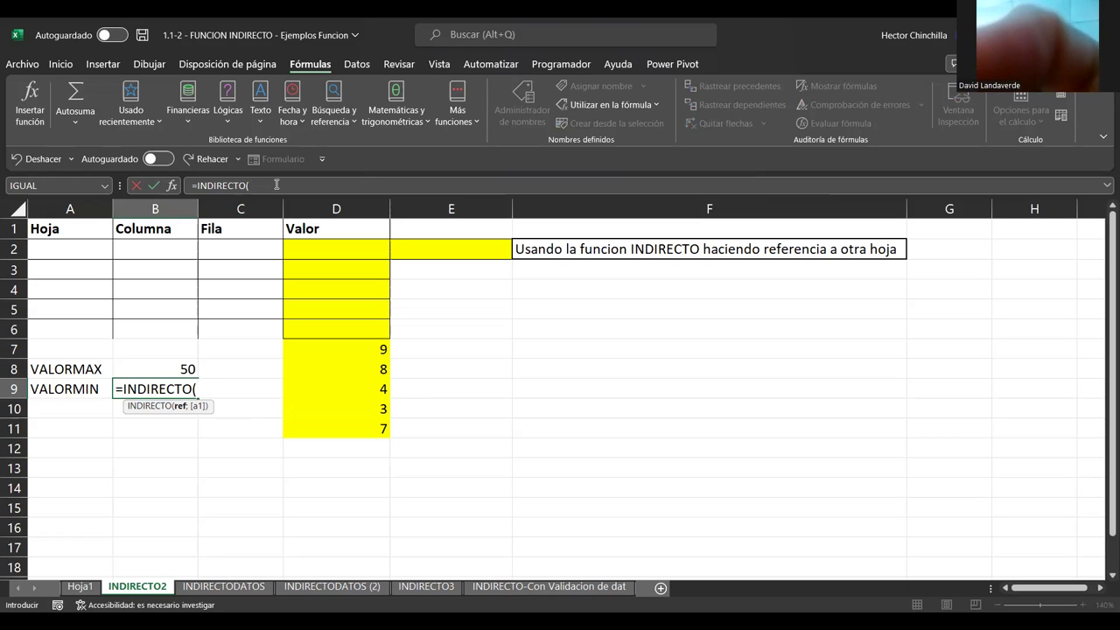
{"action": "left_click", "coordinate": [64, 390]}
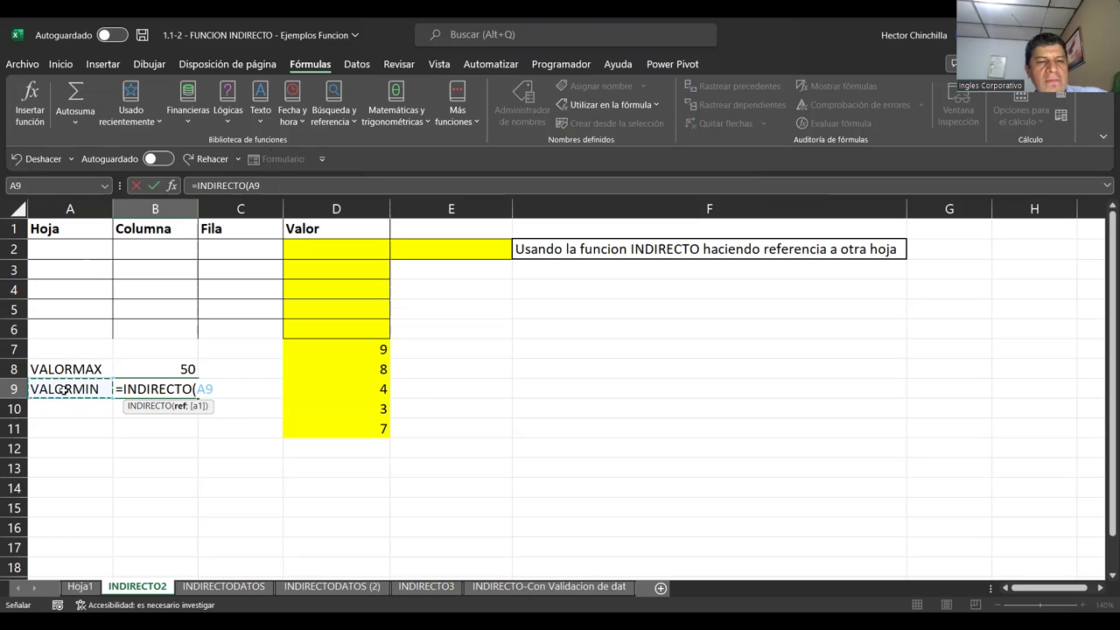
{"action": "type", "text": ")"}
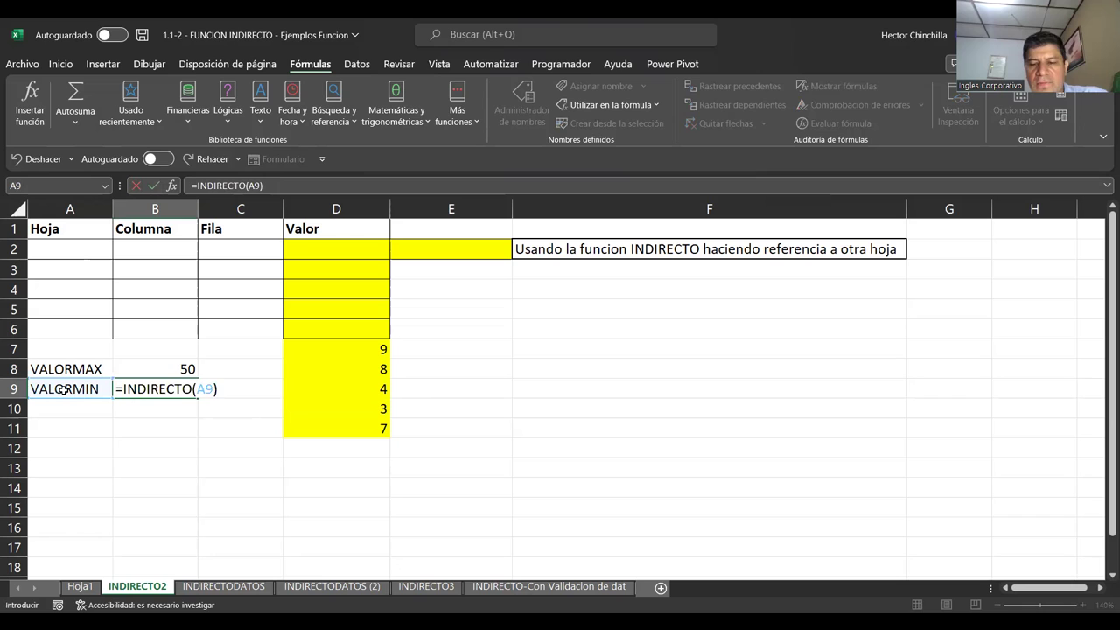
{"action": "key", "text": "Return"}
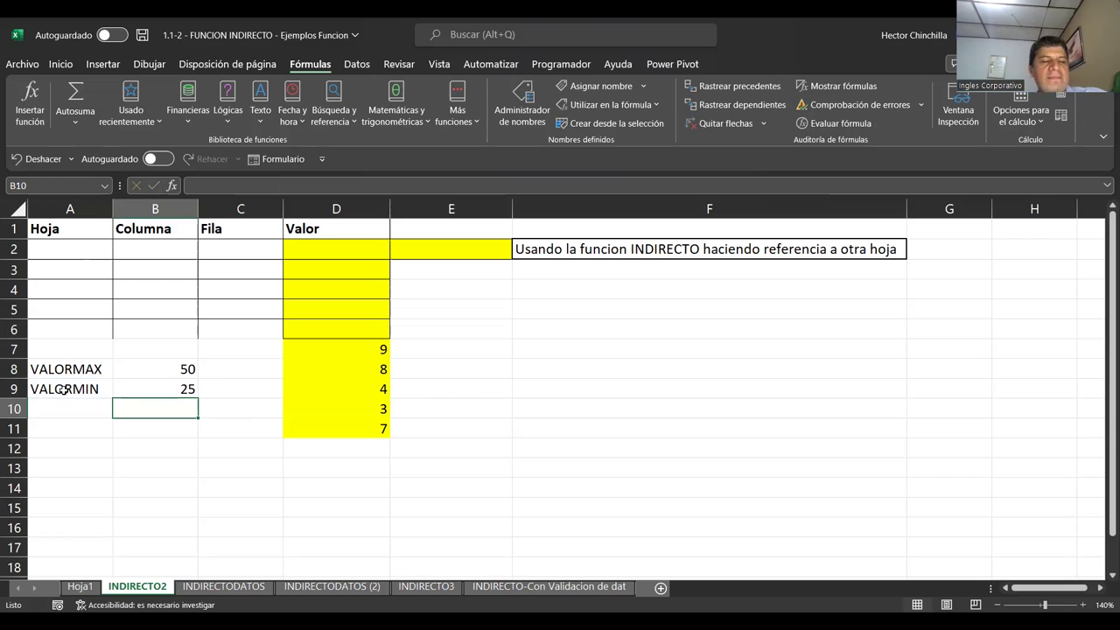
{"action": "left_click", "coordinate": [141, 392]}
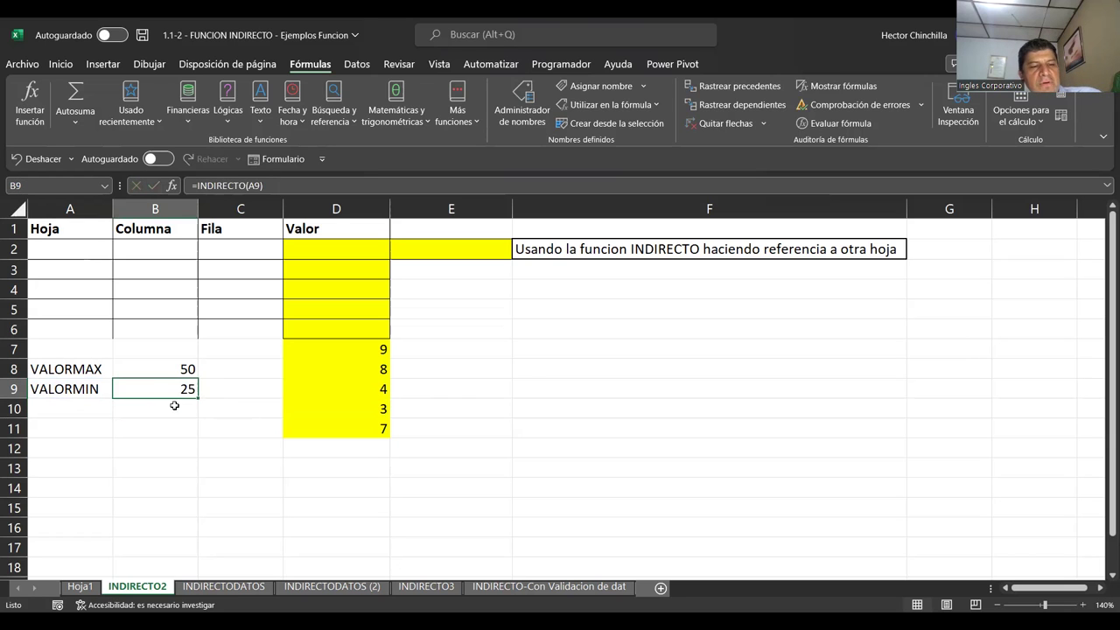
{"action": "left_click", "coordinate": [95, 590]}
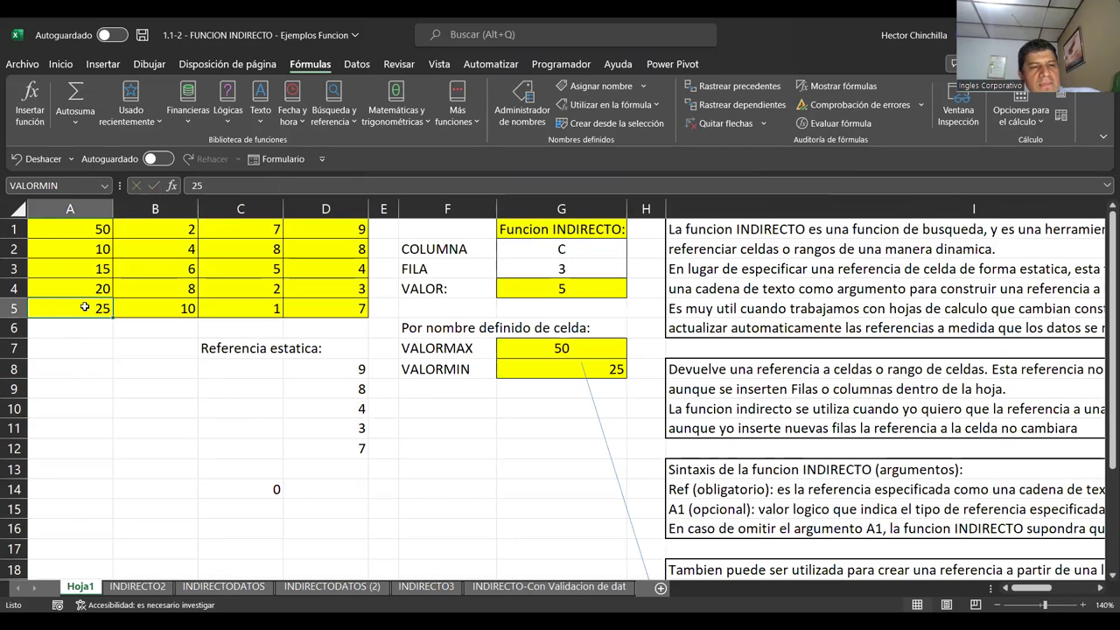
{"action": "left_click", "coordinate": [138, 590]}
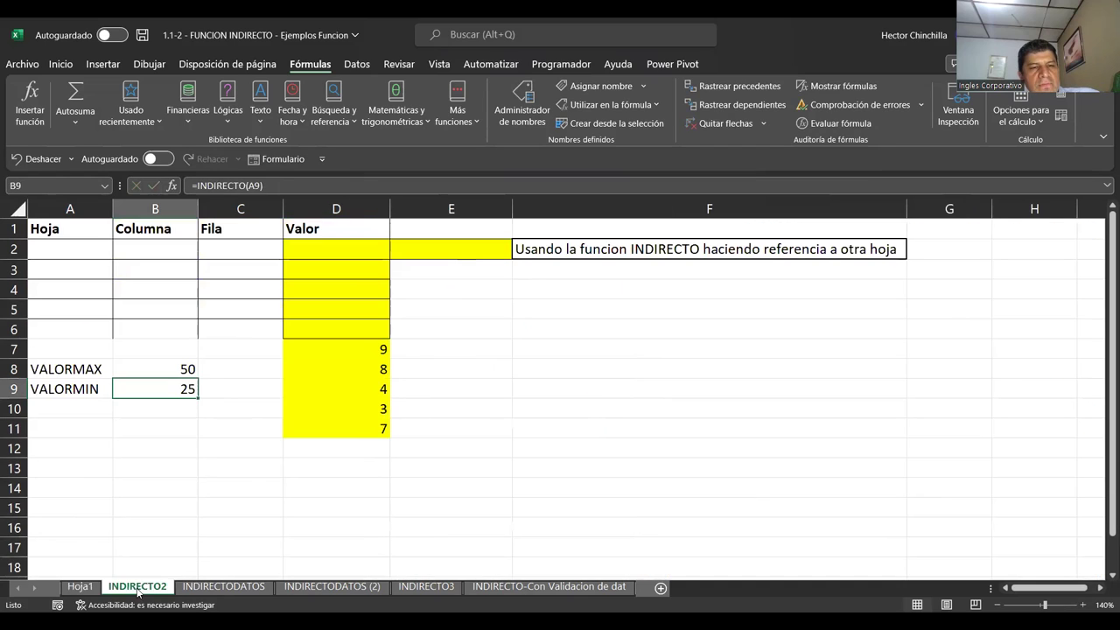
{"action": "left_click", "coordinate": [146, 466]}
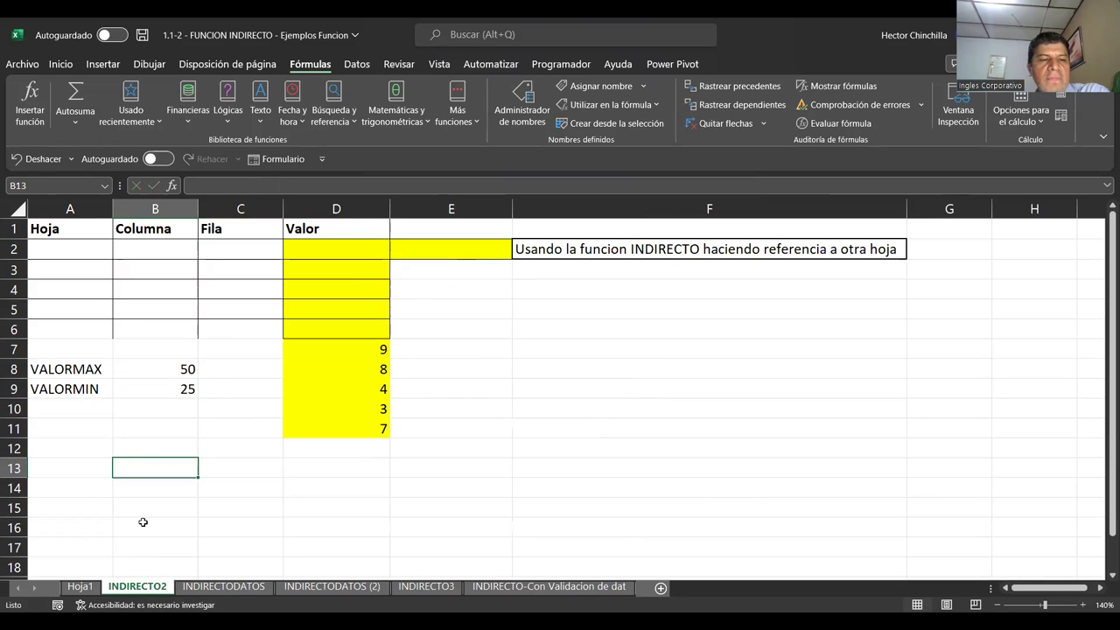
{"action": "key", "text": "Up"}
{"action": "key", "text": "Up"}
{"action": "key", "text": "Up"}
{"action": "key", "text": "Up"}
{"action": "key", "text": "Up"}
{"action": "key", "text": "Up"}
{"action": "key", "text": "Up"}
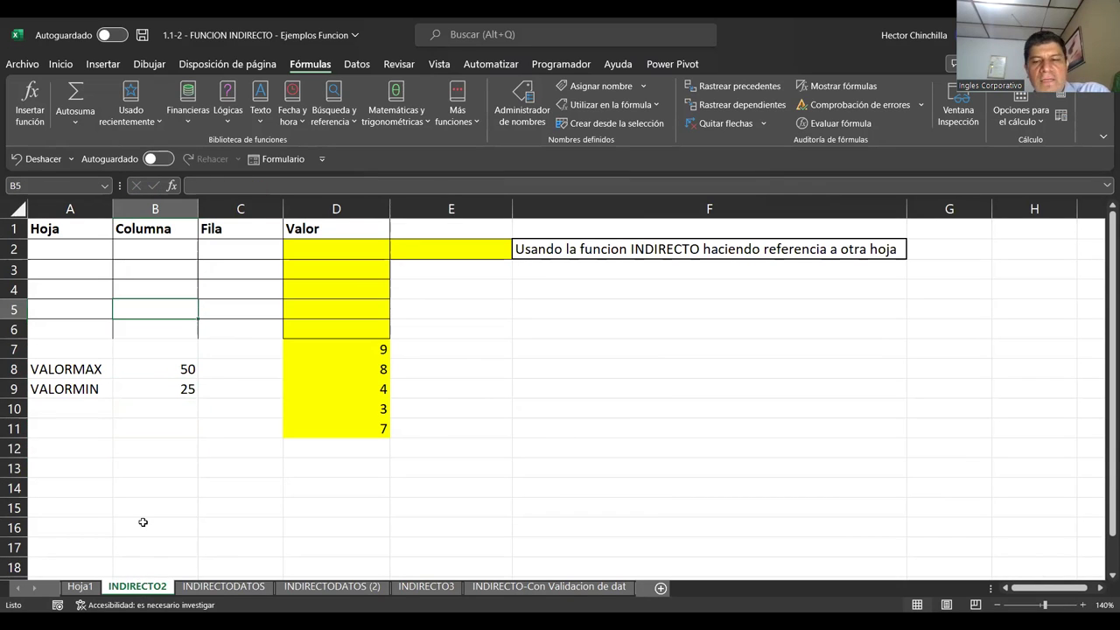
{"action": "key", "text": "Down"}
{"action": "key", "text": "Down"}
{"action": "key", "text": "Down"}
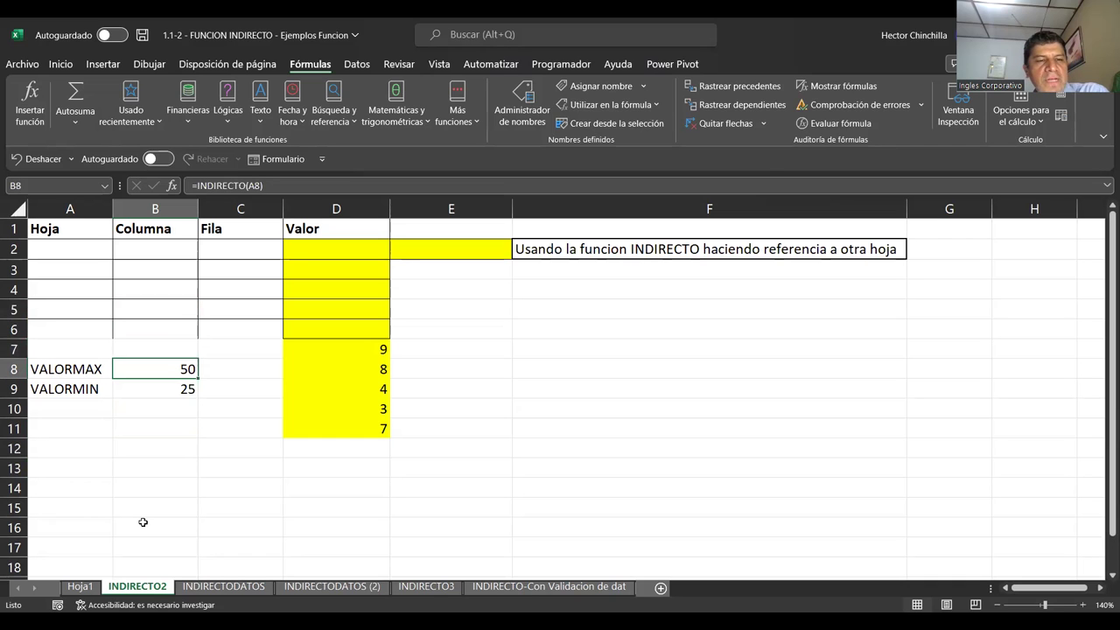
{"action": "key", "text": "Up"}
{"action": "key", "text": "Up"}
{"action": "key", "text": "Up"}
{"action": "key", "text": "Left"}
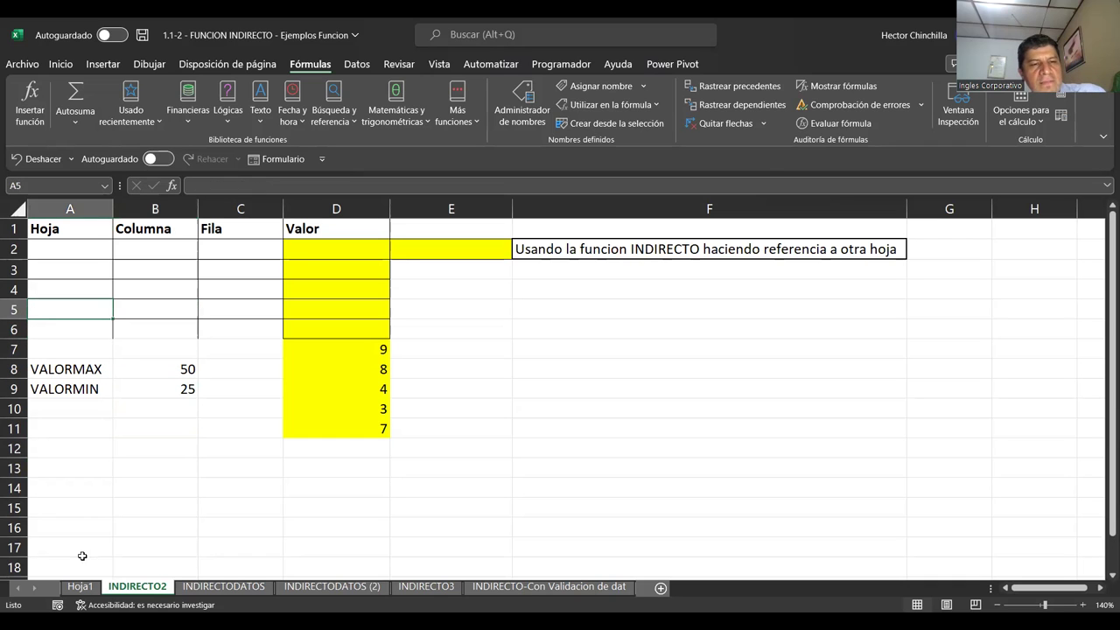
{"action": "left_click", "coordinate": [79, 587]}
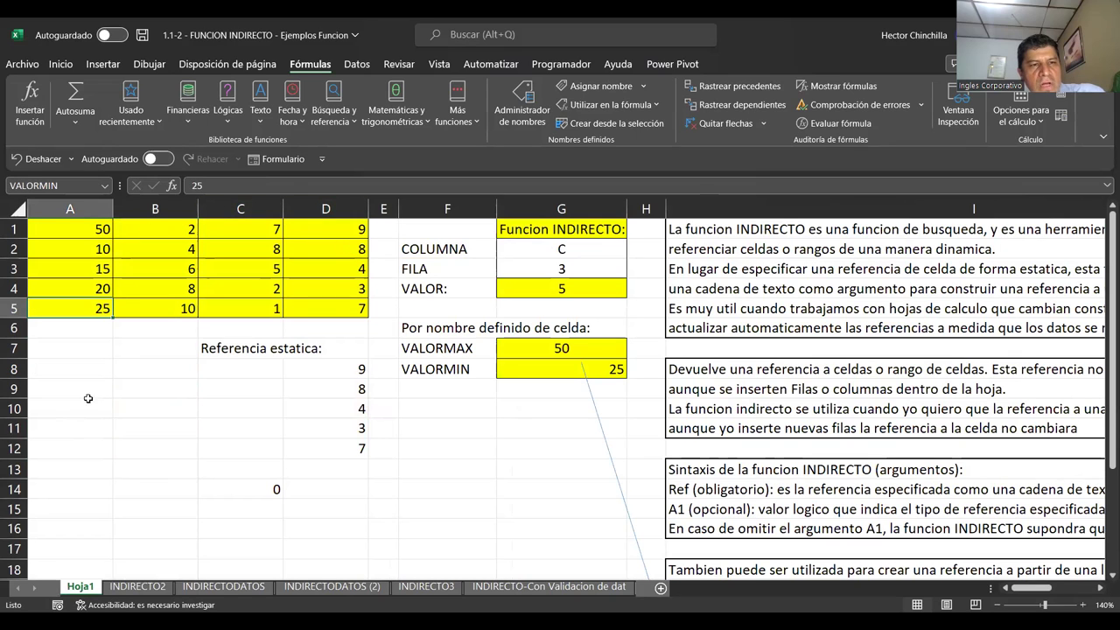
{"action": "left_click", "coordinate": [137, 587]}
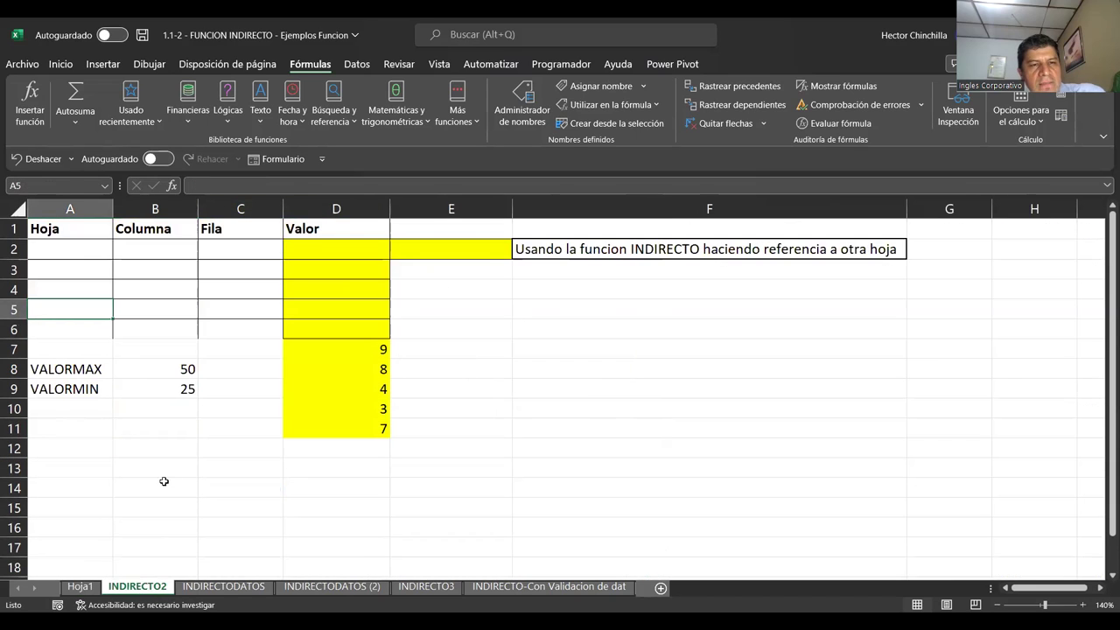
{"action": "key", "text": "Left"}
{"action": "key", "text": "Right"}
{"action": "key", "text": "Right"}
{"action": "key", "text": "Right"}
{"action": "key", "text": "Right"}
{"action": "key", "text": "Right"}
{"action": "key", "text": "Up"}
{"action": "key", "text": "Up"}
{"action": "key", "text": "Up"}
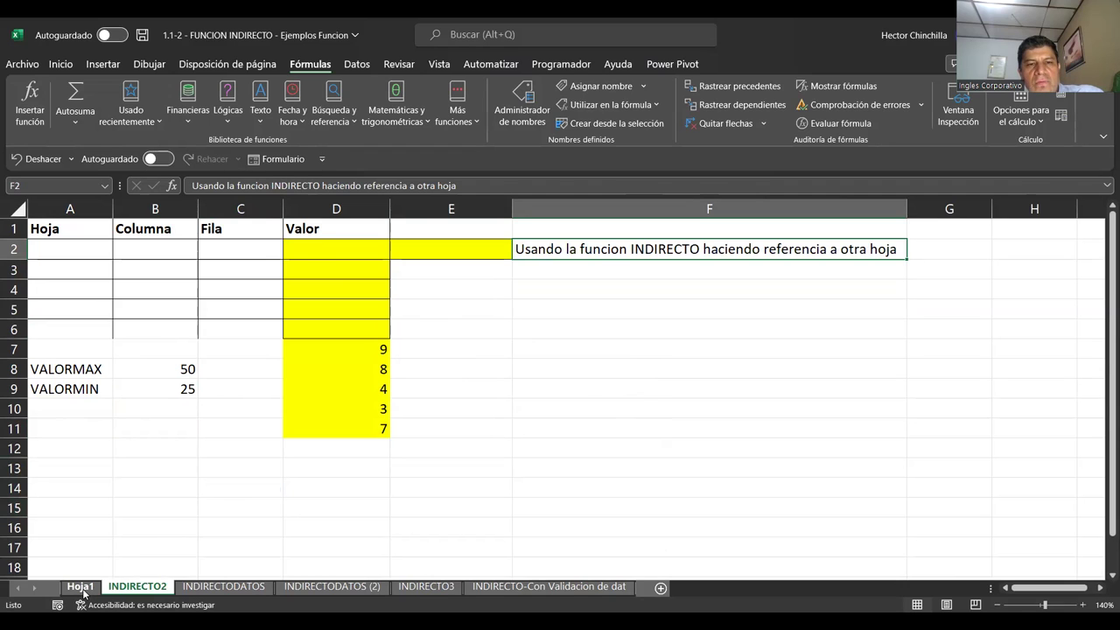
{"action": "left_click", "coordinate": [175, 312]}
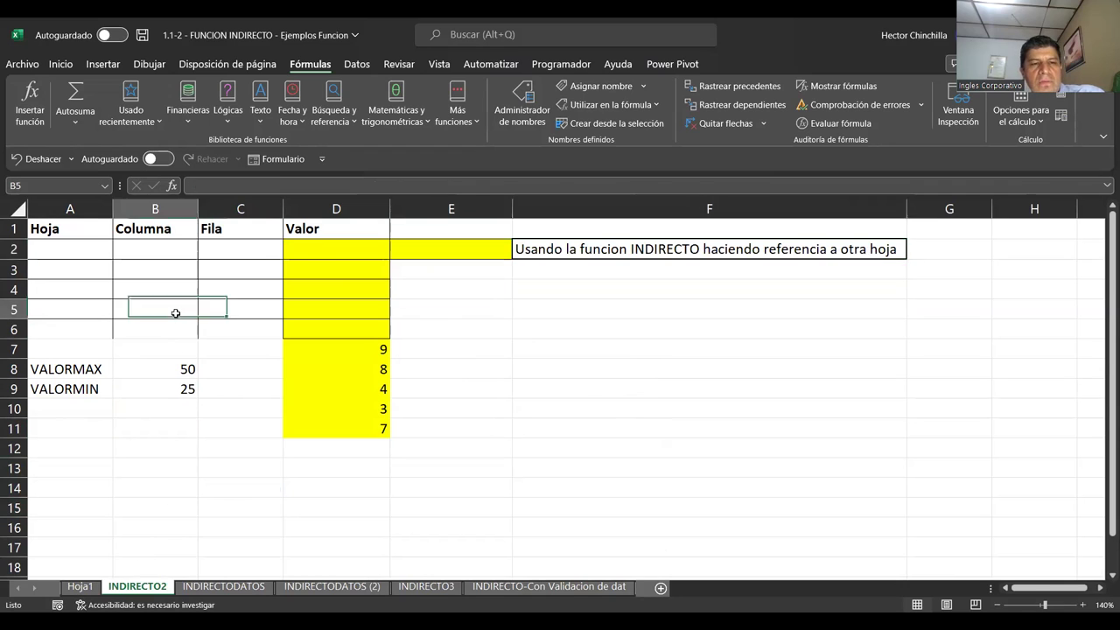
{"action": "key", "text": "Left"}
{"action": "key", "text": "Up"}
{"action": "key", "text": "Up"}
{"action": "key", "text": "Up"}
{"action": "key", "text": "Down"}
{"action": "key", "text": "Down"}
{"action": "key", "text": "Down"}
{"action": "key", "text": "Down"}
{"action": "key", "text": "Down"}
{"action": "key", "text": "Right"}
{"action": "key", "text": "Right"}
{"action": "key", "text": "Right"}
{"action": "key", "text": "Right"}
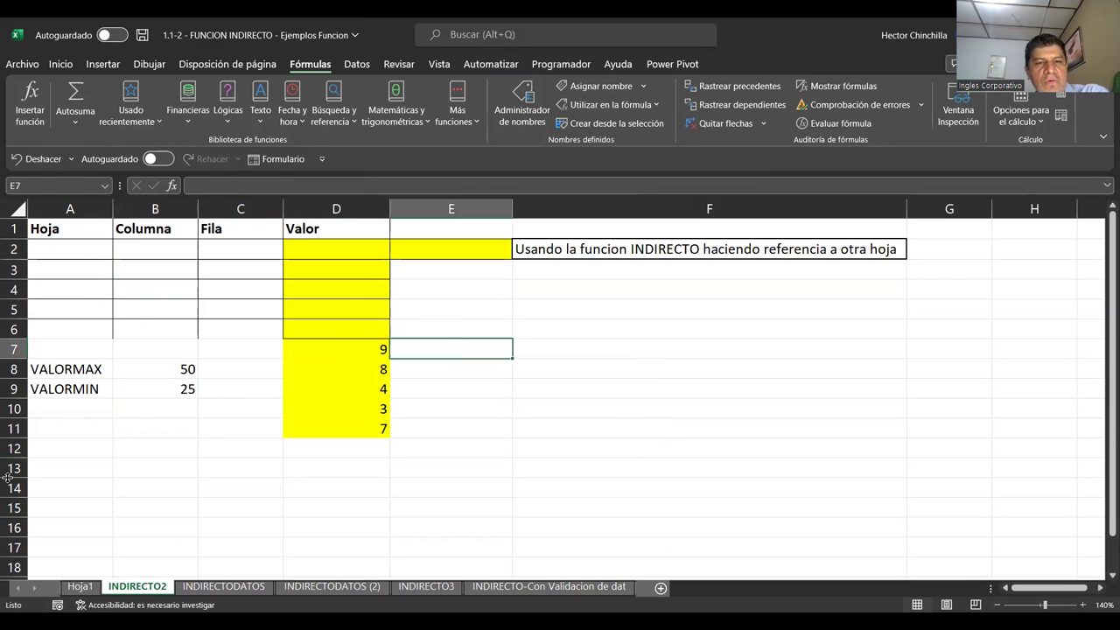
{"action": "key", "text": "Left"}
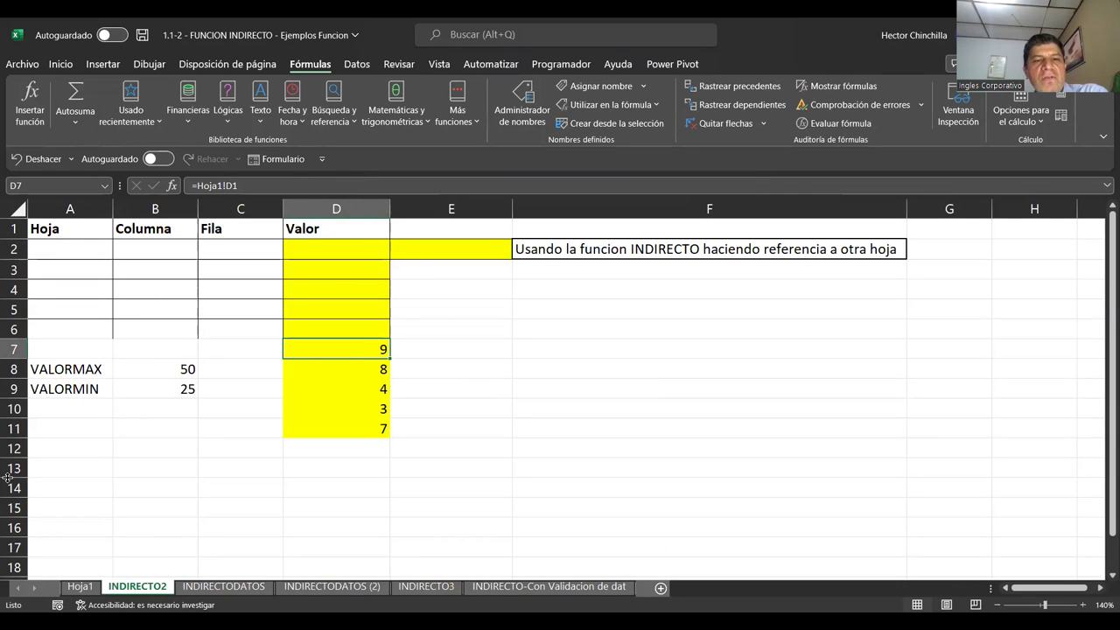
{"action": "key", "text": "Up"}
{"action": "key", "text": "Up"}
{"action": "key", "text": "Up"}
{"action": "key", "text": "Up"}
{"action": "key", "text": "Up"}
{"action": "key", "text": "Left"}
{"action": "key", "text": "Left"}
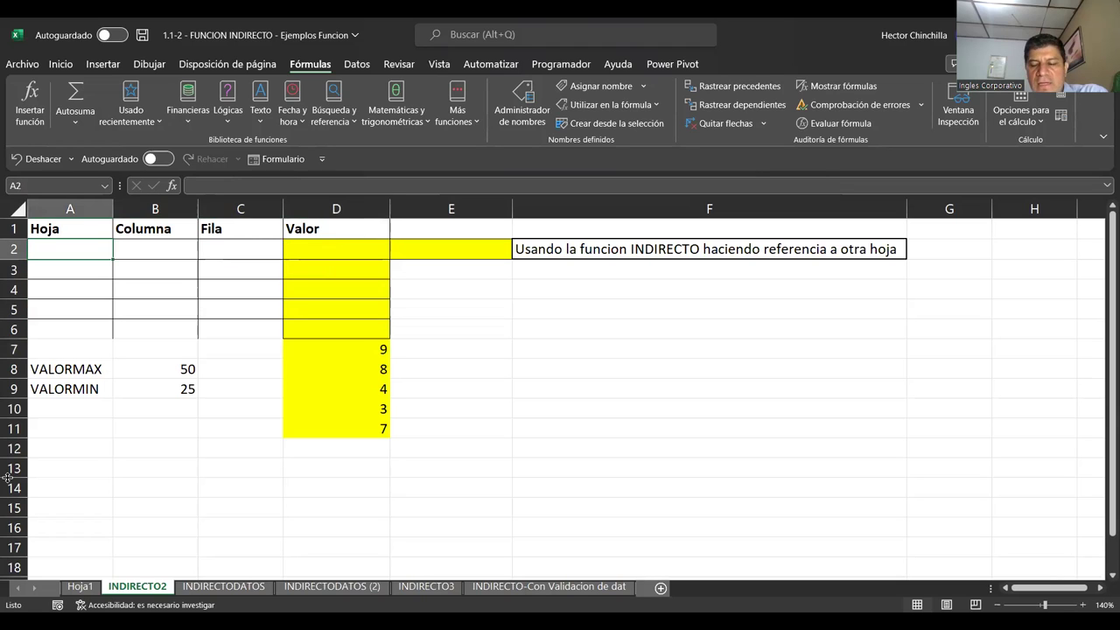
{"action": "key", "text": "Right"}
{"action": "key", "text": "Left"}
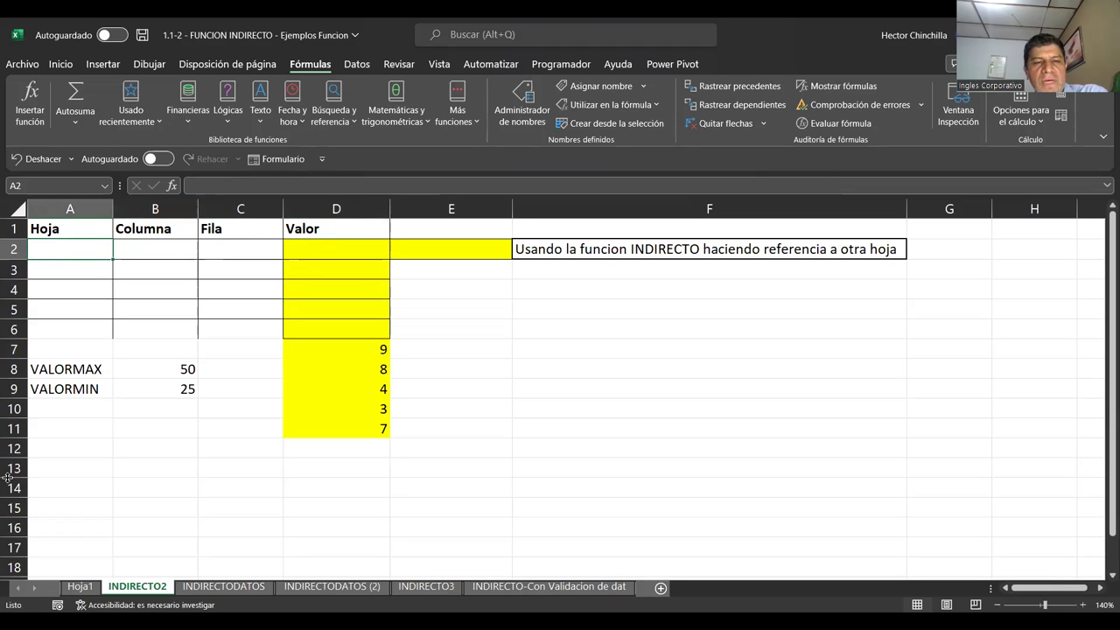
{"action": "key", "text": "Right"}
{"action": "key", "text": "Left"}
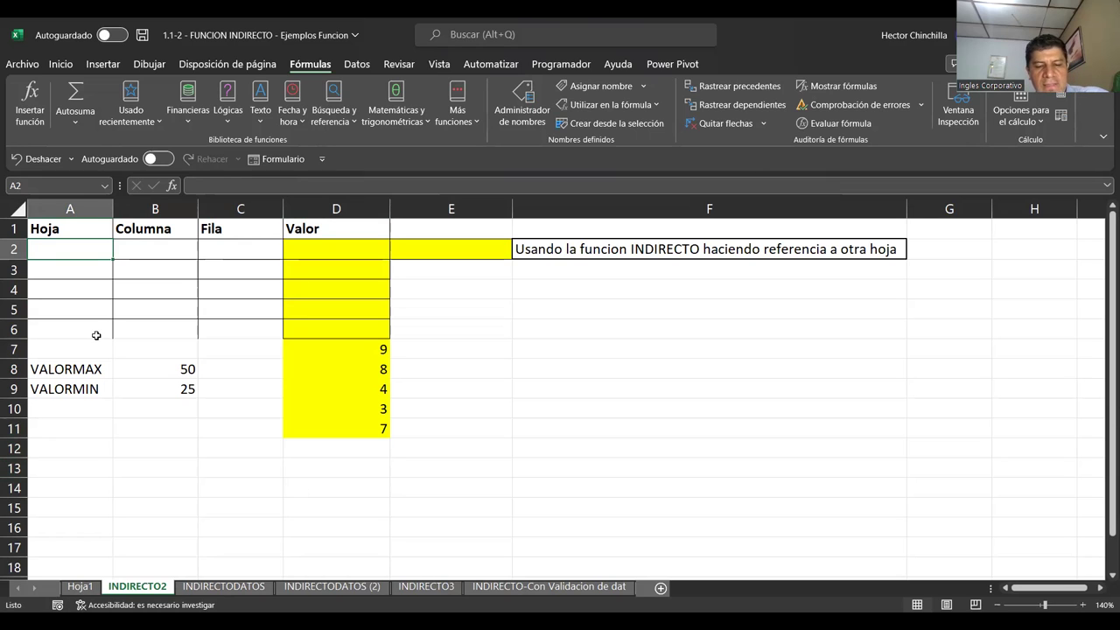
Enter Hoja1 in A2 and copy it down into A3 through A6
{"action": "type", "text": "H"}
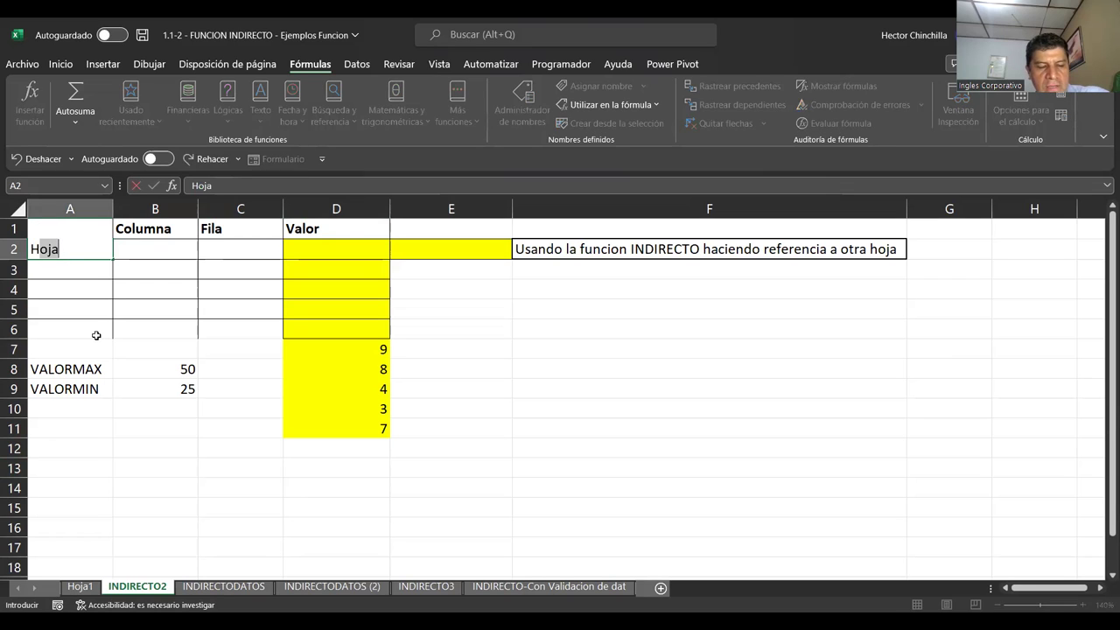
{"action": "type", "text": "oja1"}
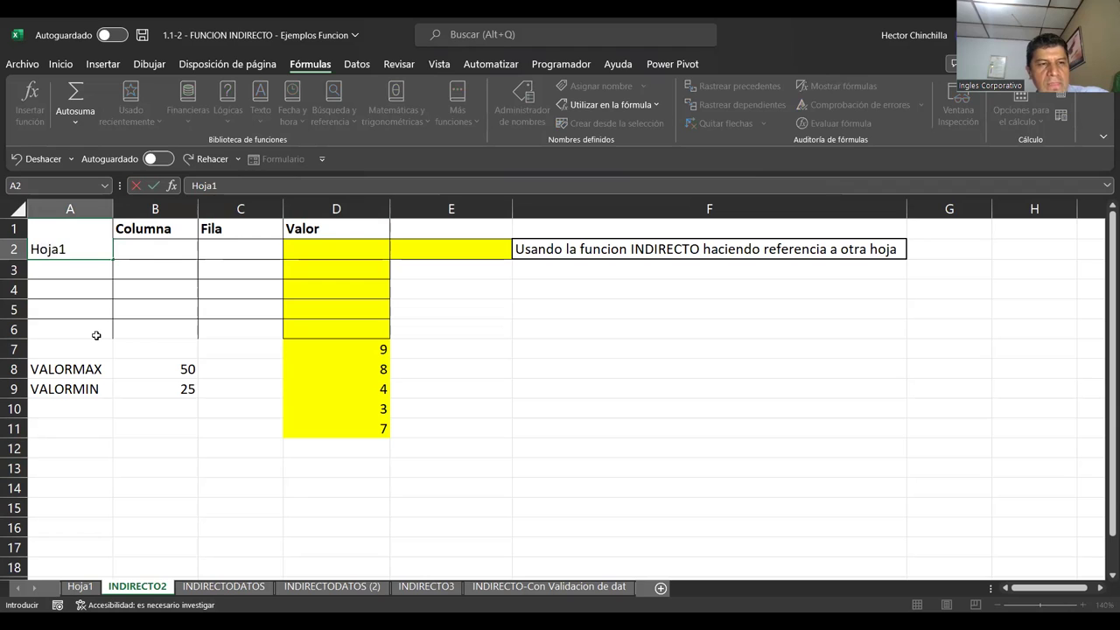
{"action": "key", "text": "Return"}
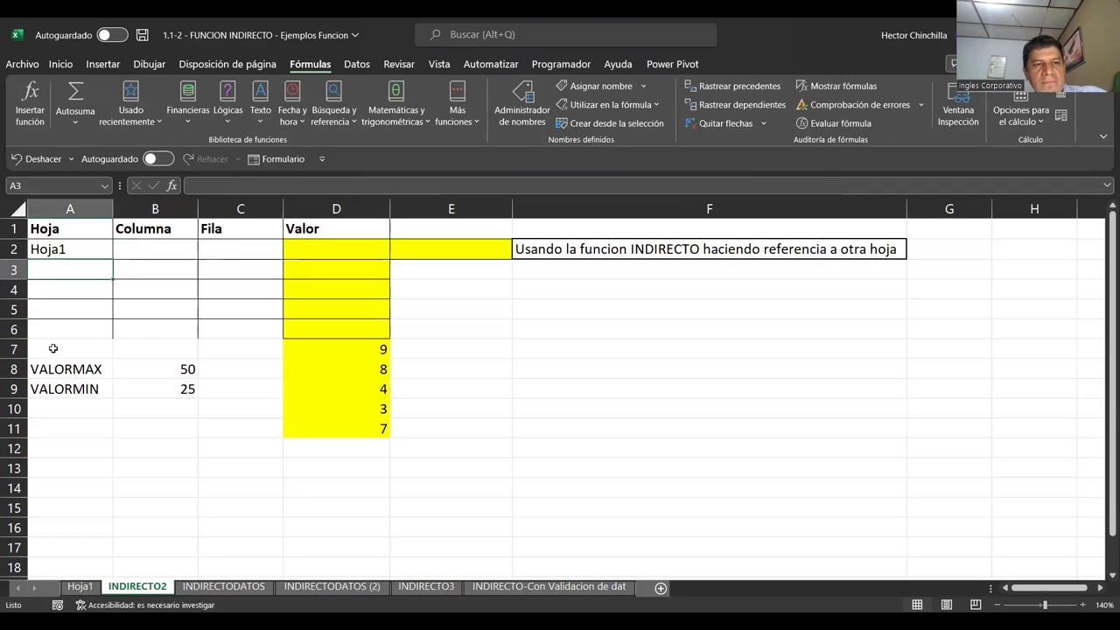
{"action": "key", "text": "Up"}
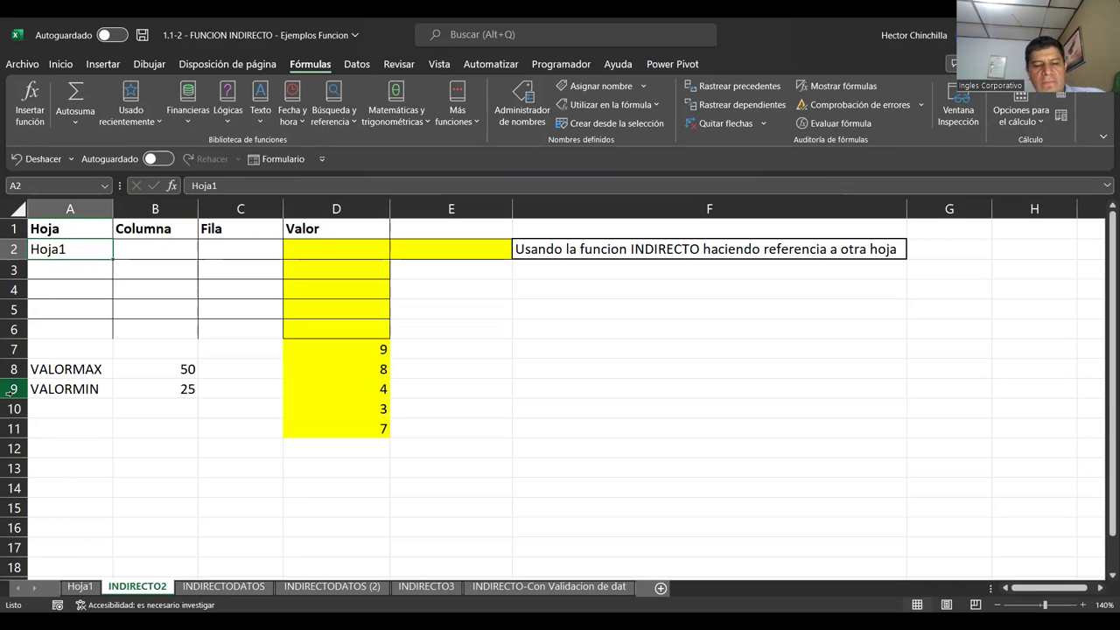
{"action": "key", "text": "ctrl+c"}
{"action": "key", "text": "Down"}
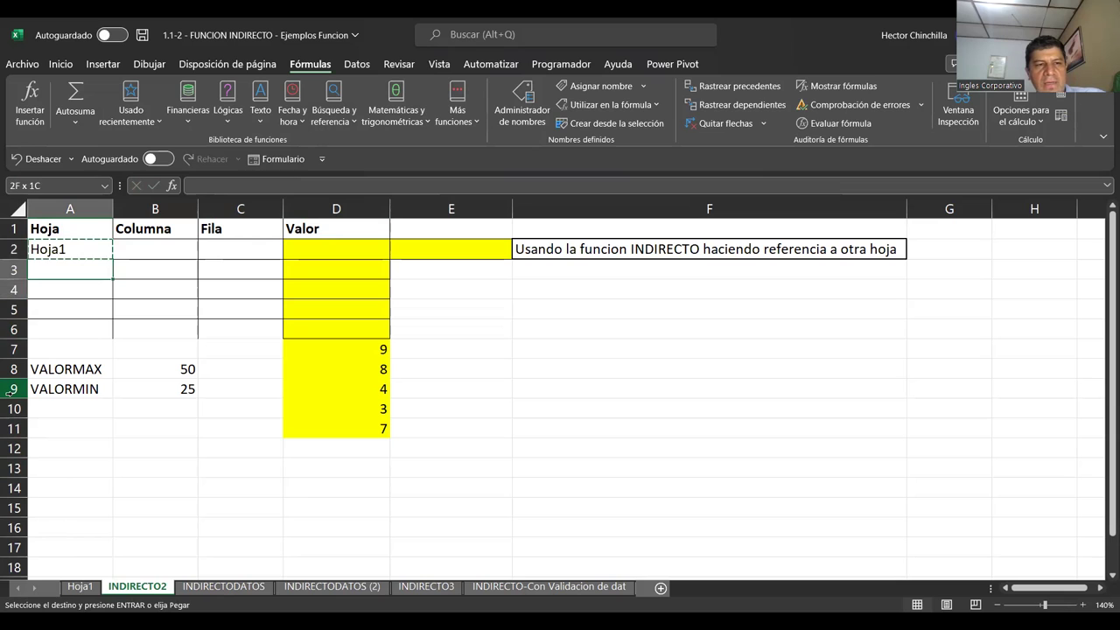
{"action": "key", "text": "shift+Down"}
{"action": "key", "text": "shift+Down"}
{"action": "key", "text": "shift+Down"}
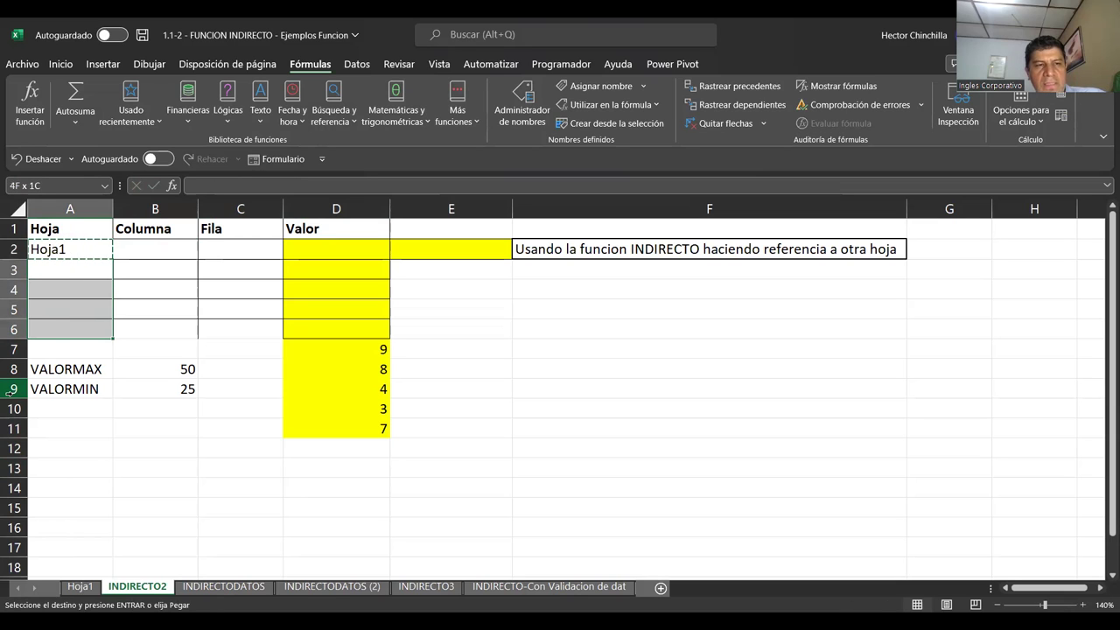
{"action": "key", "text": "ctrl+v"}
{"action": "key", "text": "Escape"}
{"action": "key", "text": "Up"}
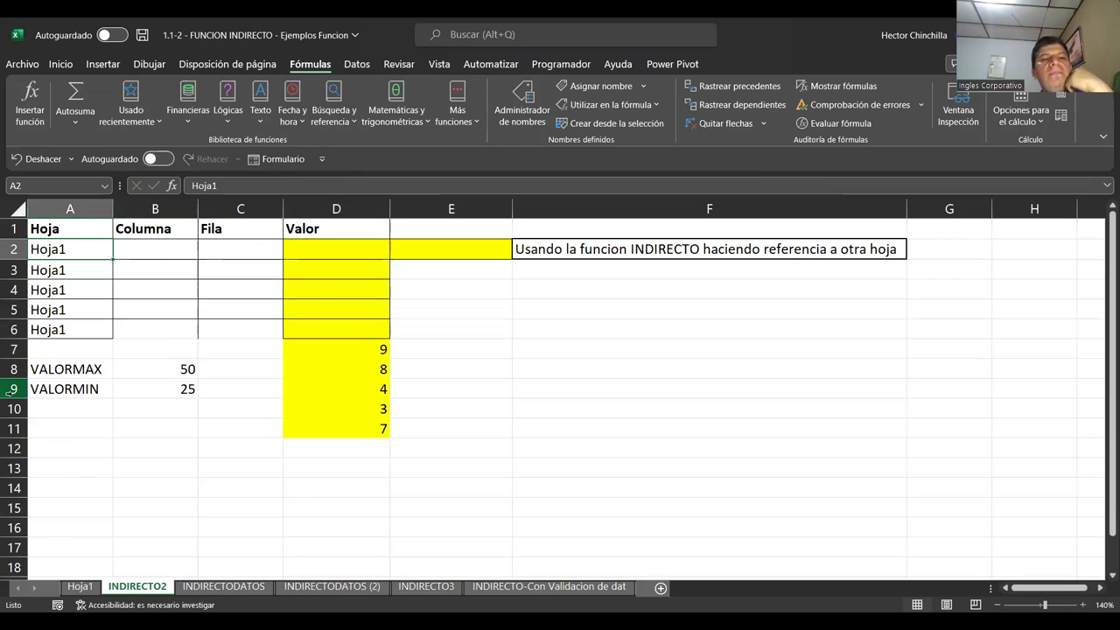
{"action": "key", "text": "Right"}
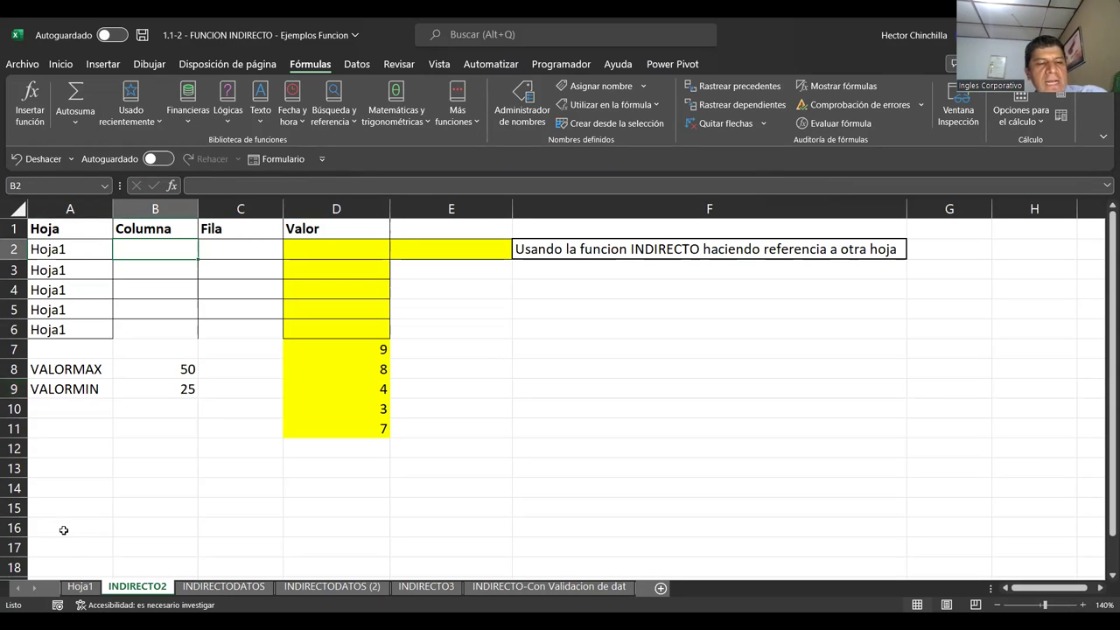
After checking Hoja1's column D, enter D in each Columna cell B2 through B6
{"action": "left_click", "coordinate": [79, 588]}
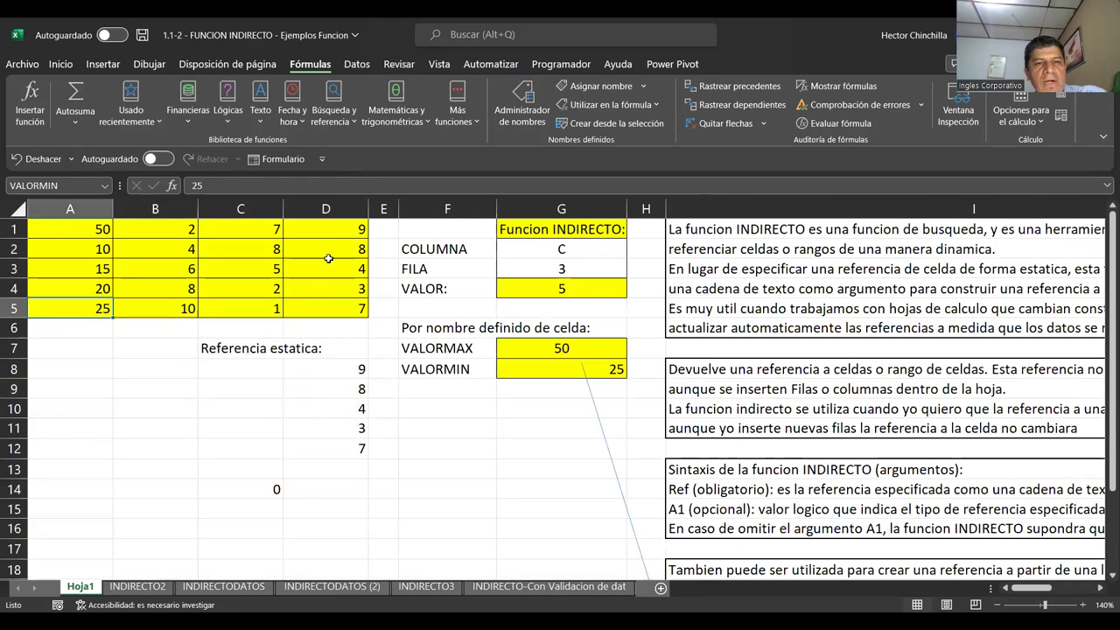
{"action": "left_click", "coordinate": [332, 232]}
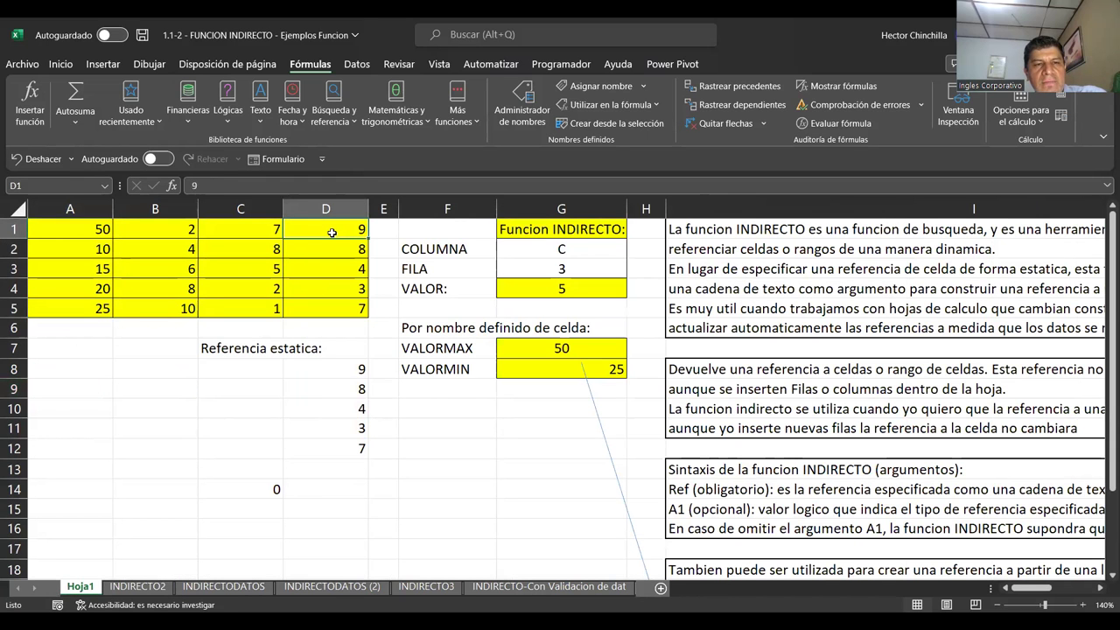
{"action": "left_click", "coordinate": [138, 588]}
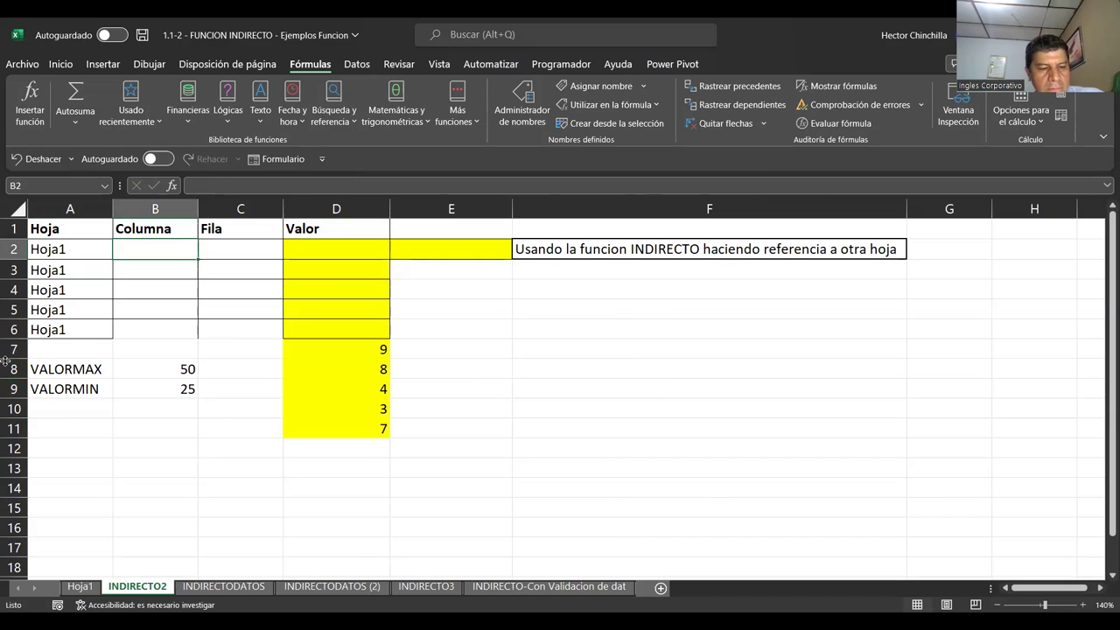
{"action": "type", "text": "D"}
{"action": "key", "text": "Return"}
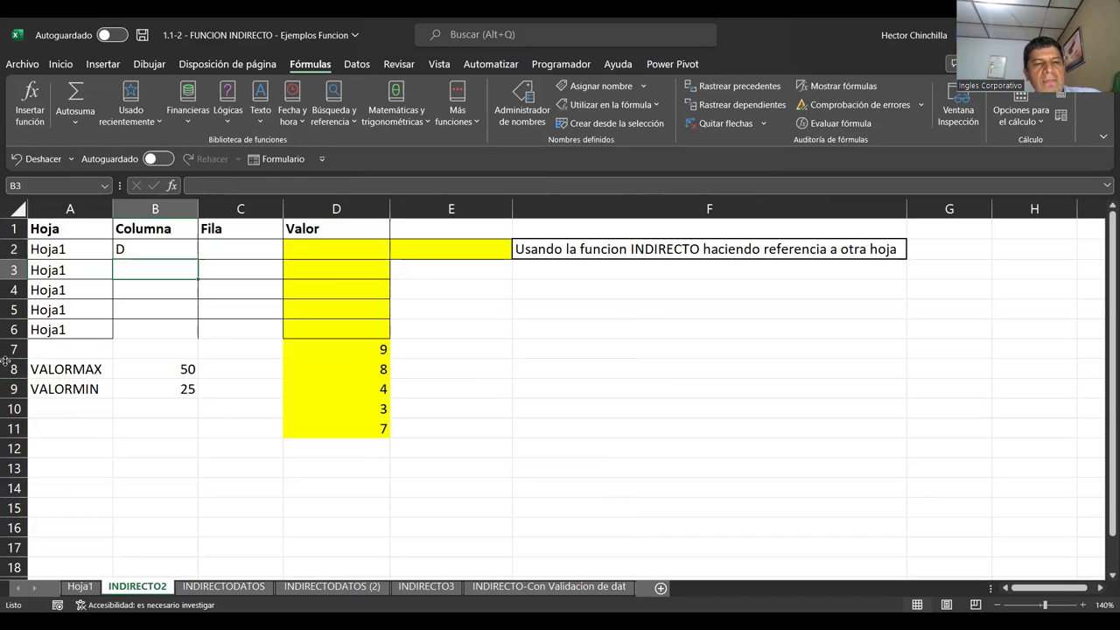
{"action": "type", "text": "D"}
{"action": "key", "text": "Return"}
{"action": "type", "text": "D"}
{"action": "key", "text": "Return"}
{"action": "type", "text": "D"}
{"action": "key", "text": "Return"}
{"action": "type", "text": "D"}
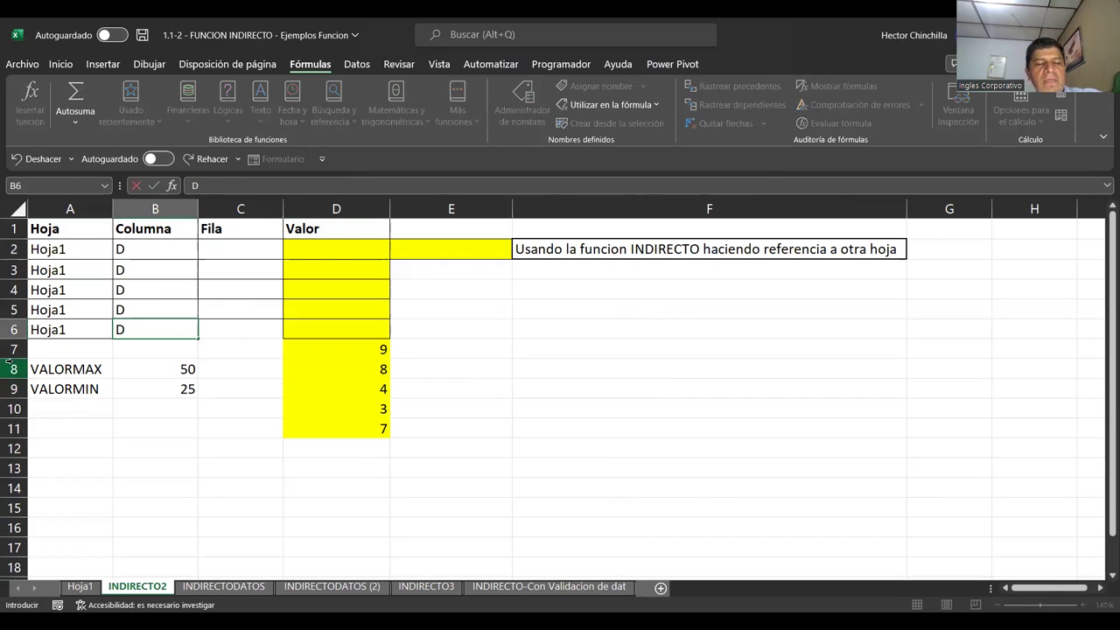
{"action": "key", "text": "Return"}
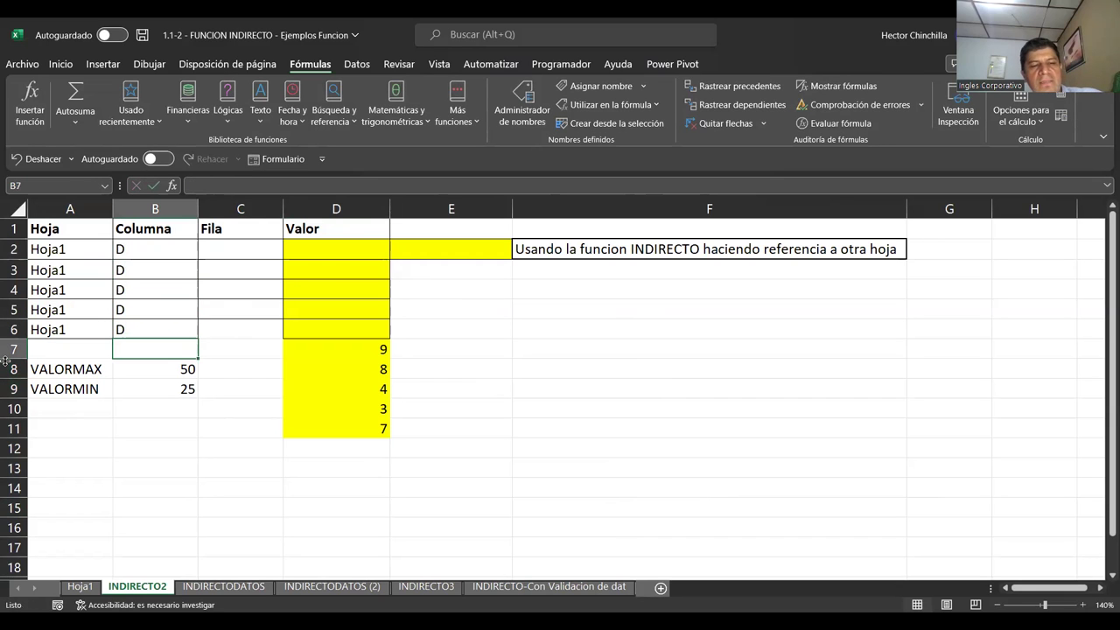
Review Hoja1's D1:D4 source values, then return to B2 on INDIRECTO2
{"action": "left_click", "coordinate": [79, 587]}
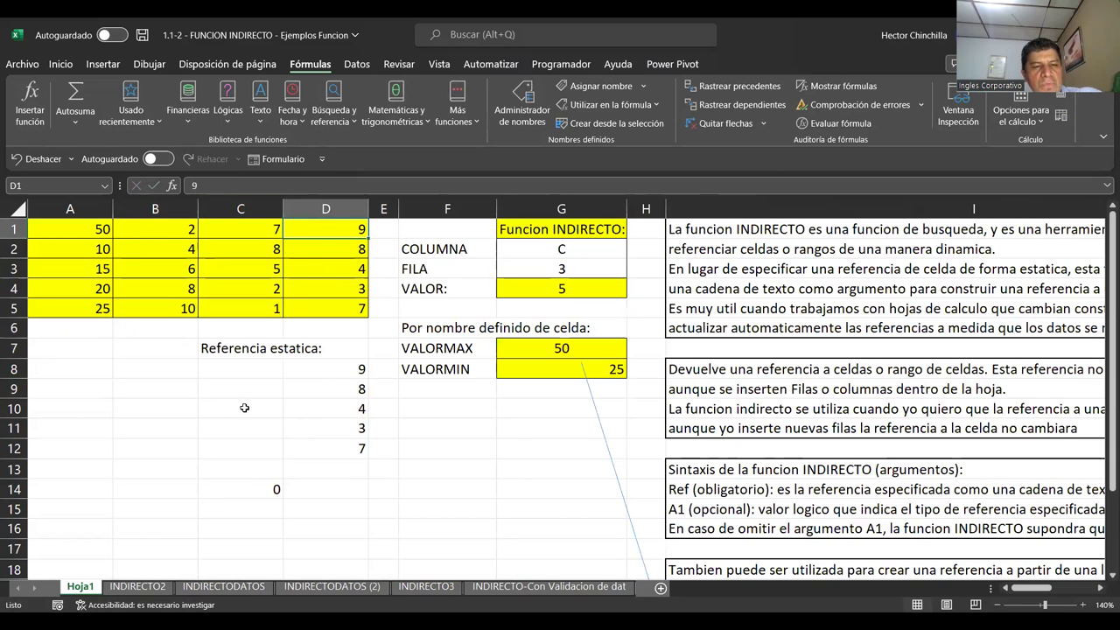
{"action": "left_click_drag", "start_coordinate": [318, 229], "coordinate": [326, 296]}
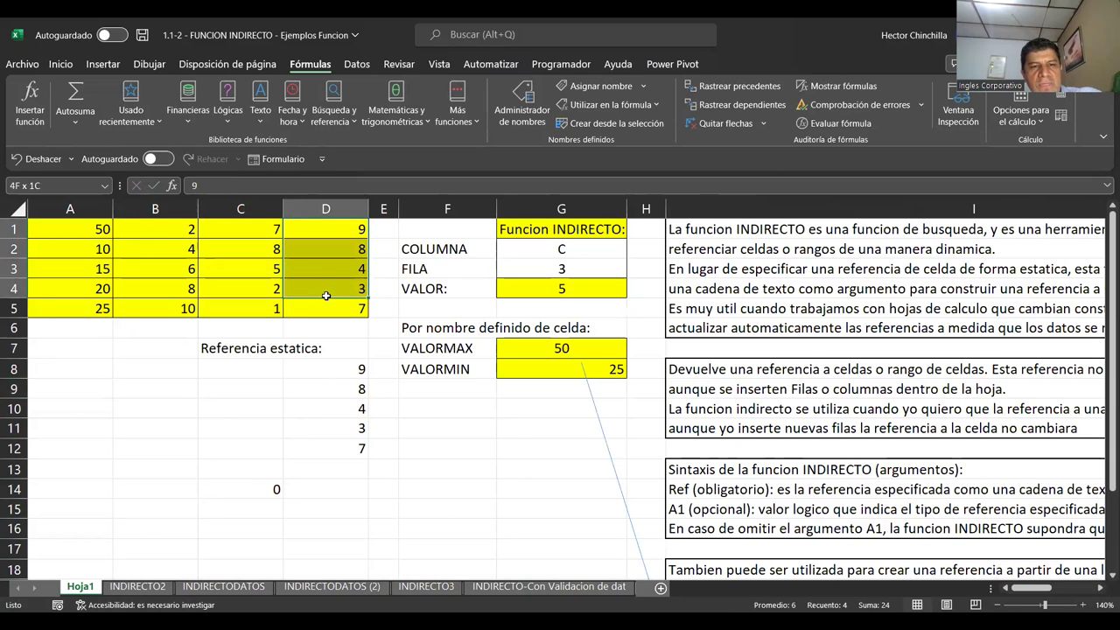
{"action": "left_click", "coordinate": [137, 587]}
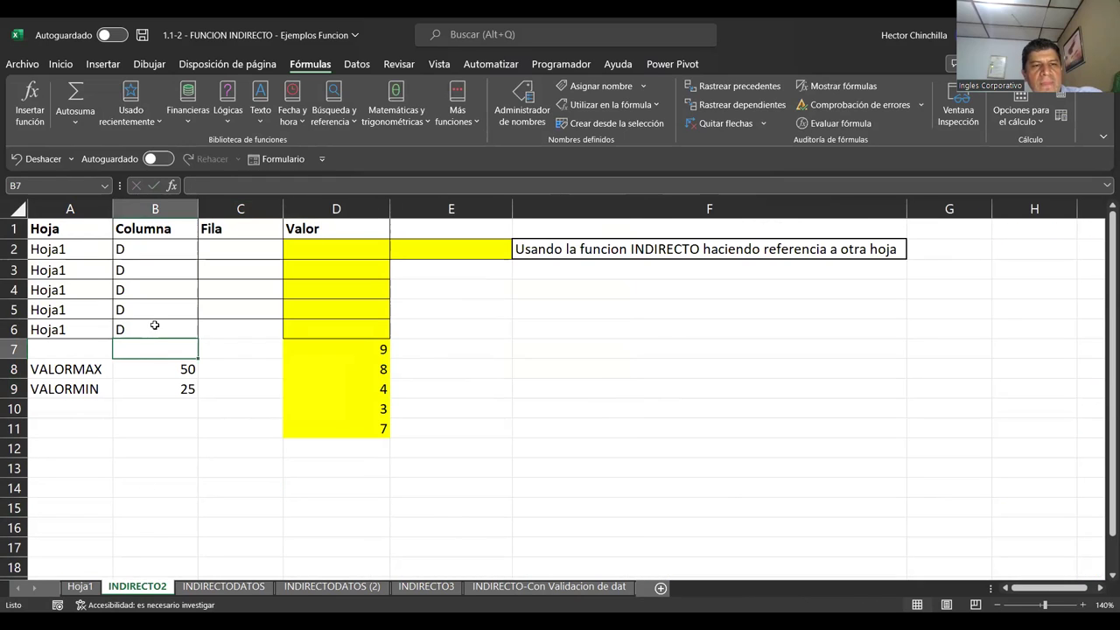
{"action": "key", "text": "Up"}
{"action": "key", "text": "Up"}
{"action": "key", "text": "Up"}
{"action": "key", "text": "Up"}
{"action": "key", "text": "Up"}
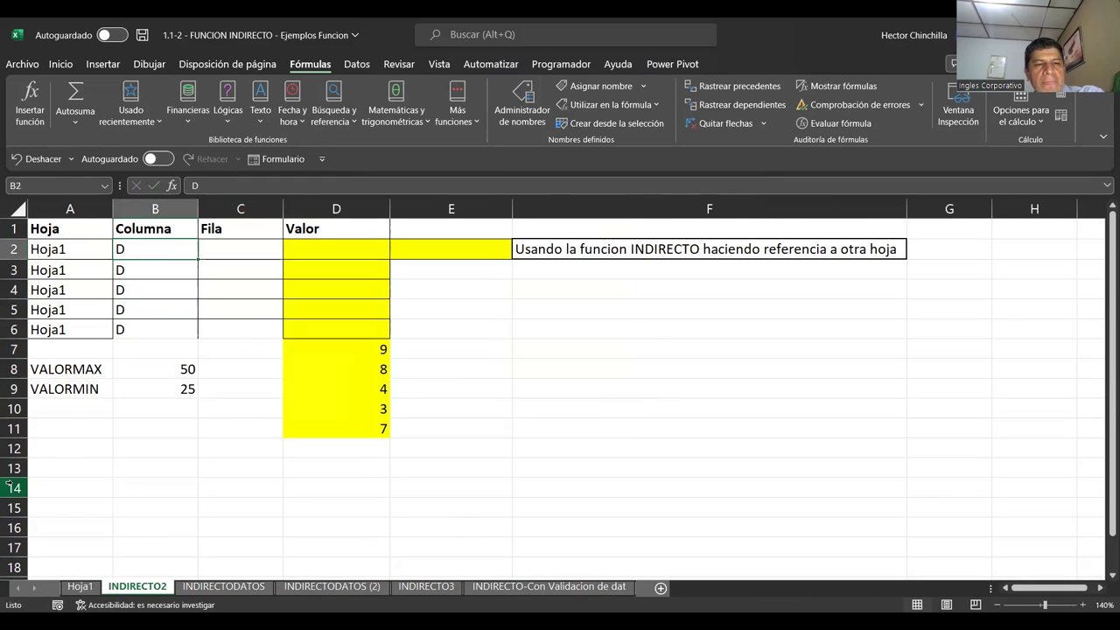
Enter row numbers 1, 2, 3, 4 and 5 in Fila cells C2:C6
{"action": "key", "text": "Right"}
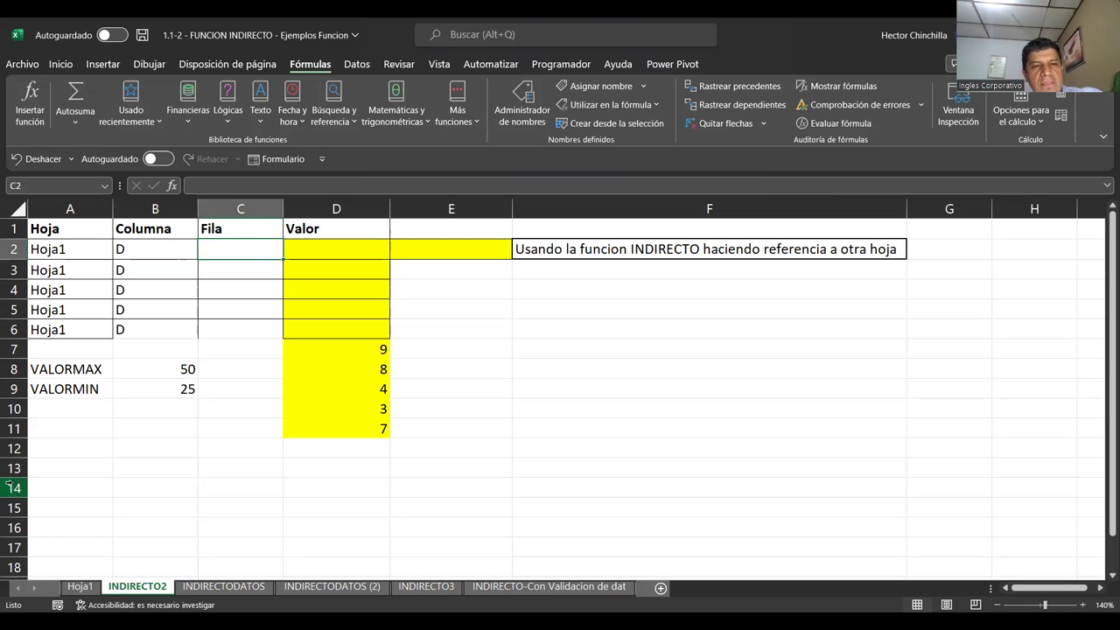
{"action": "type", "text": "1"}
{"action": "key", "text": "Return"}
{"action": "type", "text": "2"}
{"action": "key", "text": "Return"}
{"action": "type", "text": "3"}
{"action": "key", "text": "Return"}
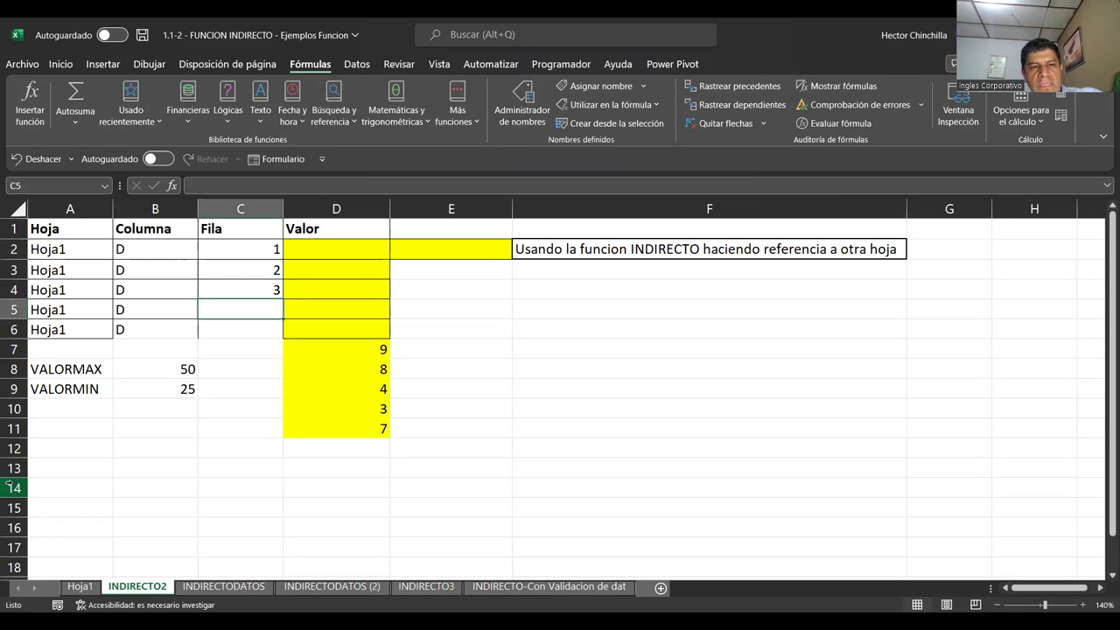
{"action": "type", "text": "4"}
{"action": "key", "text": "Return"}
{"action": "type", "text": "5"}
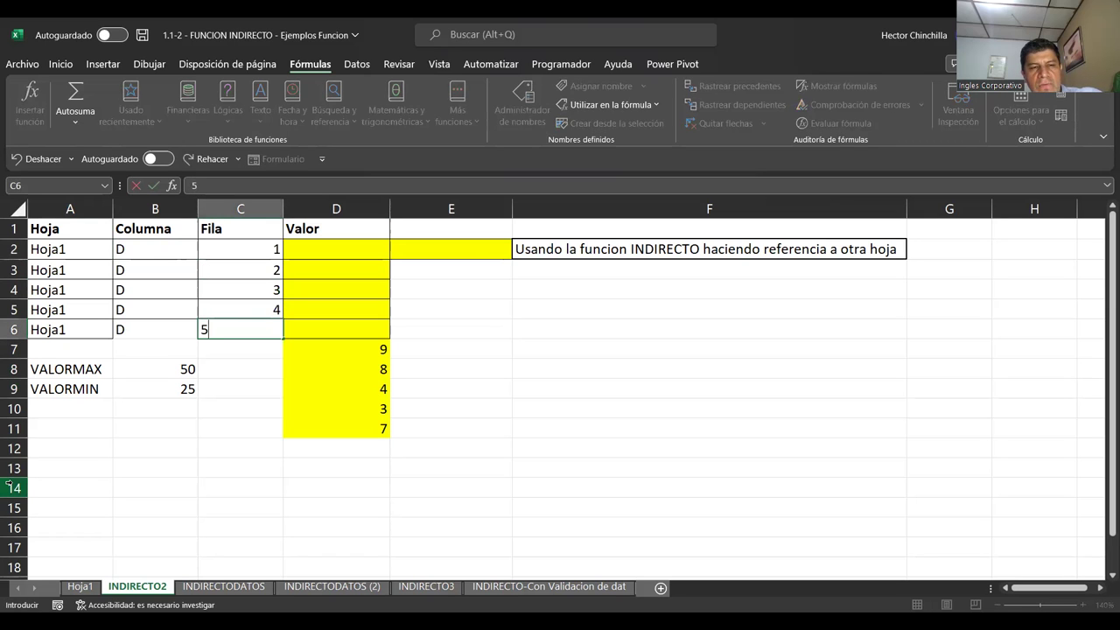
{"action": "key", "text": "Up"}
{"action": "key", "text": "Up"}
{"action": "key", "text": "Up"}
{"action": "key", "text": "Up"}
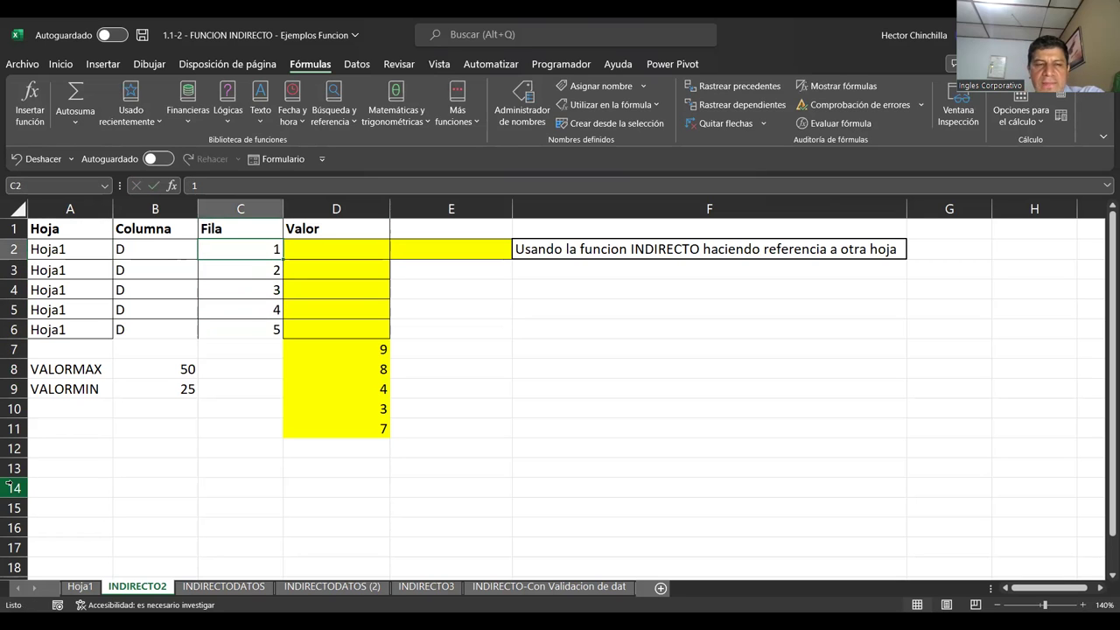
Select the A2:C2 input row, then move over to D2
{"action": "key", "text": "Down"}
{"action": "key", "text": "Down"}
{"action": "key", "text": "Down"}
{"action": "key", "text": "Down"}
{"action": "key", "text": "Down"}
{"action": "key", "text": "Down"}
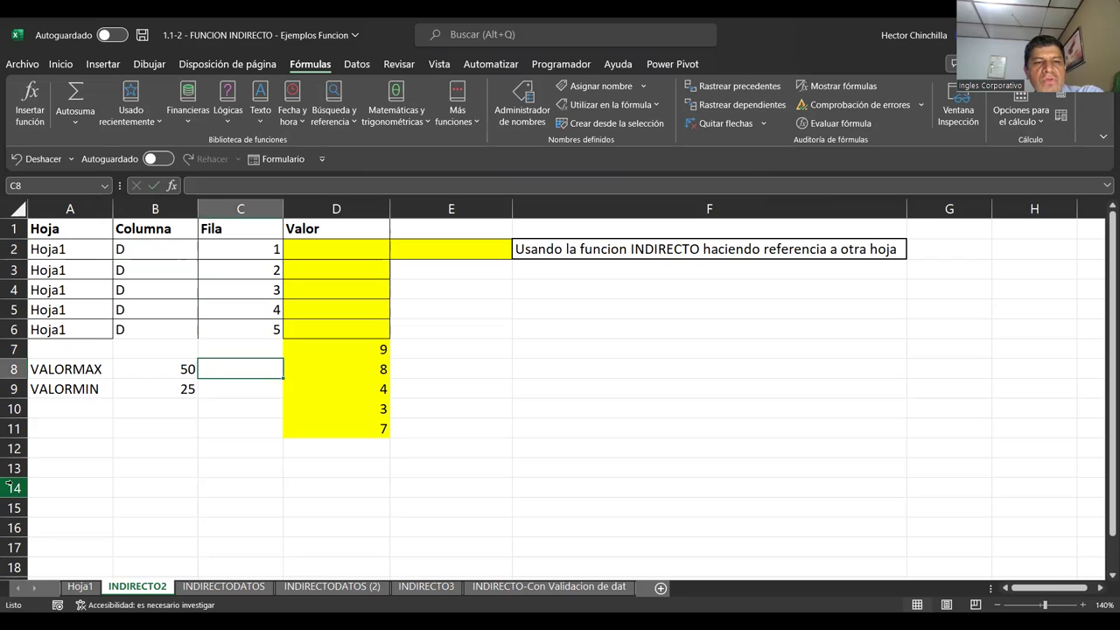
{"action": "key", "text": "Left"}
{"action": "key", "text": "Up"}
{"action": "key", "text": "Up"}
{"action": "key", "text": "Up"}
{"action": "key", "text": "Up"}
{"action": "key", "text": "Up"}
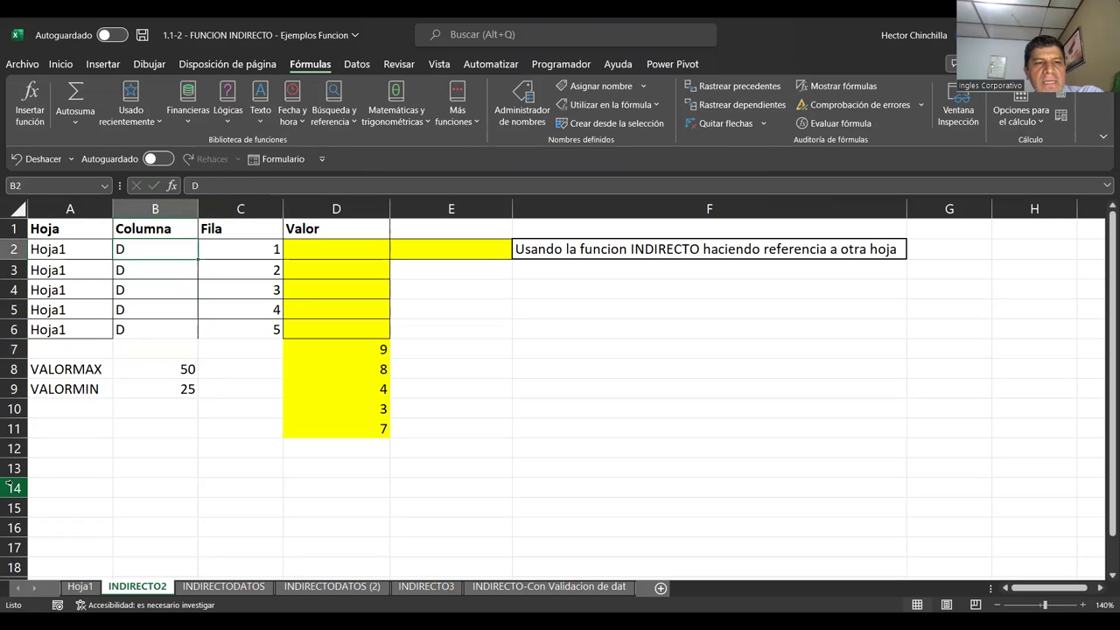
{"action": "key", "text": "Up"}
{"action": "key", "text": "Left"}
{"action": "key", "text": "shift+Right"}
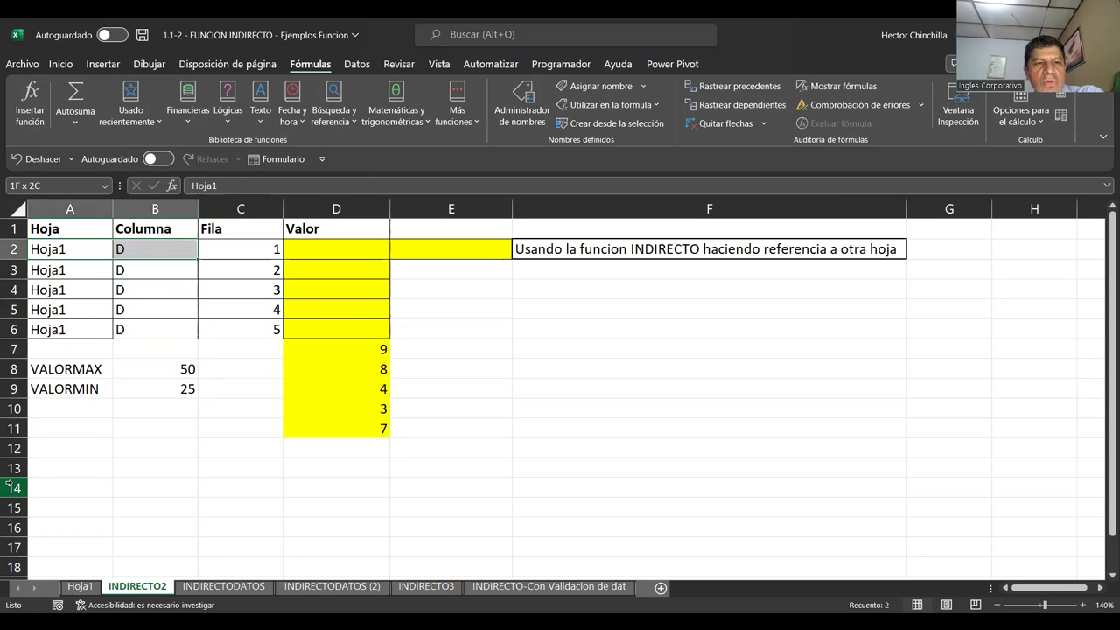
{"action": "key", "text": "shift+Right"}
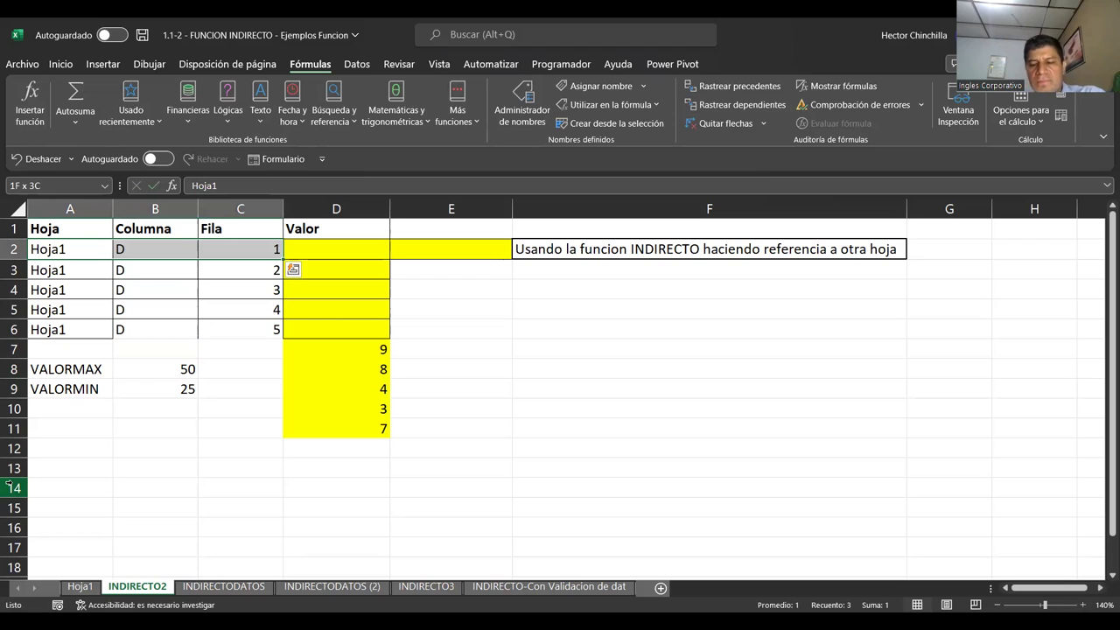
{"action": "key", "text": "Right"}
{"action": "key", "text": "Right"}
{"action": "key", "text": "Right"}
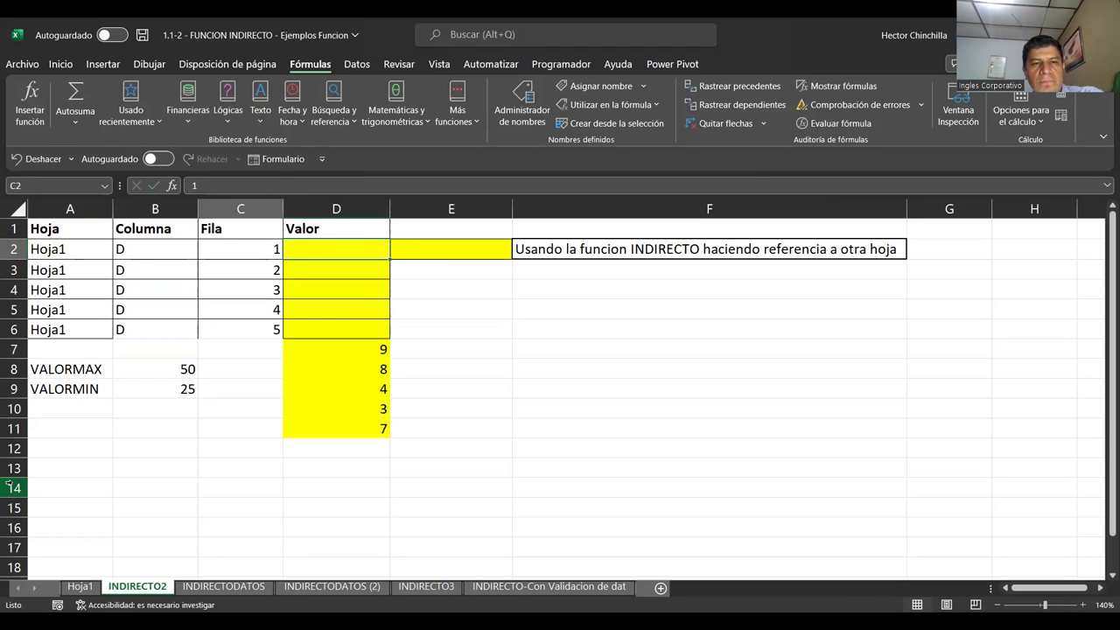
{"action": "key", "text": "Right"}
Enter =A2&B2&C2 in E2 so it displays Hoja1D1
{"action": "key", "text": "Down"}
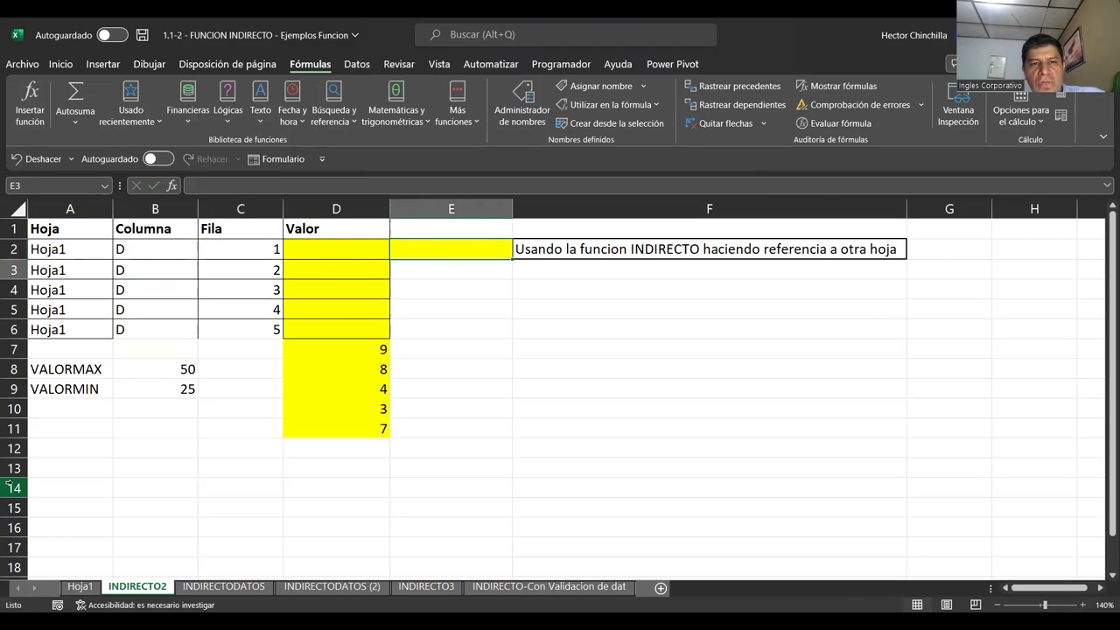
{"action": "key", "text": "Up"}
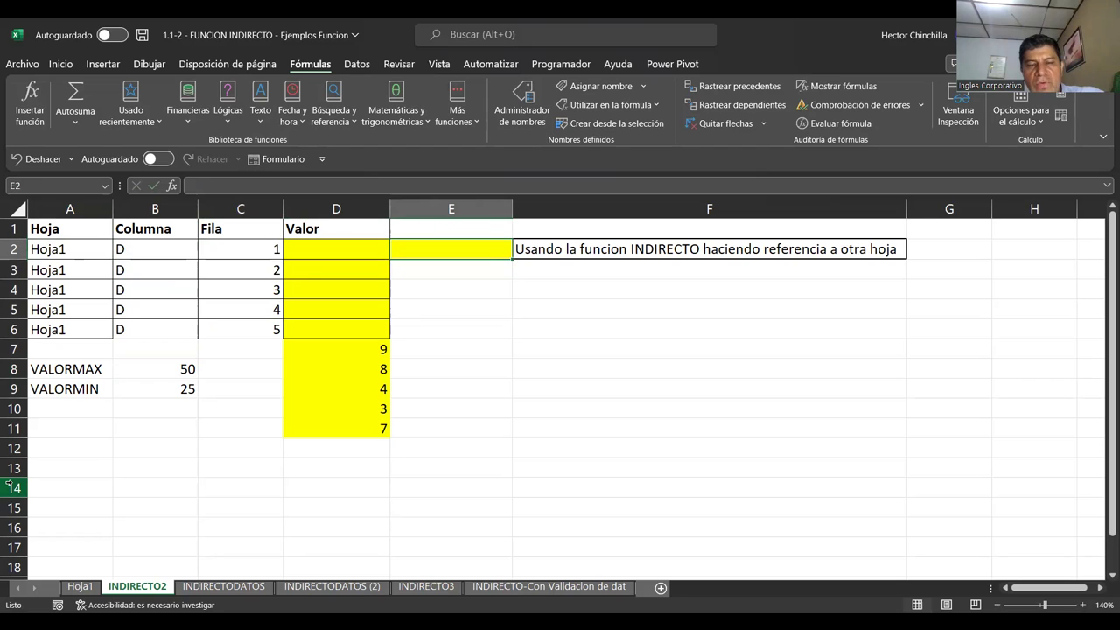
{"action": "type", "text": "="}
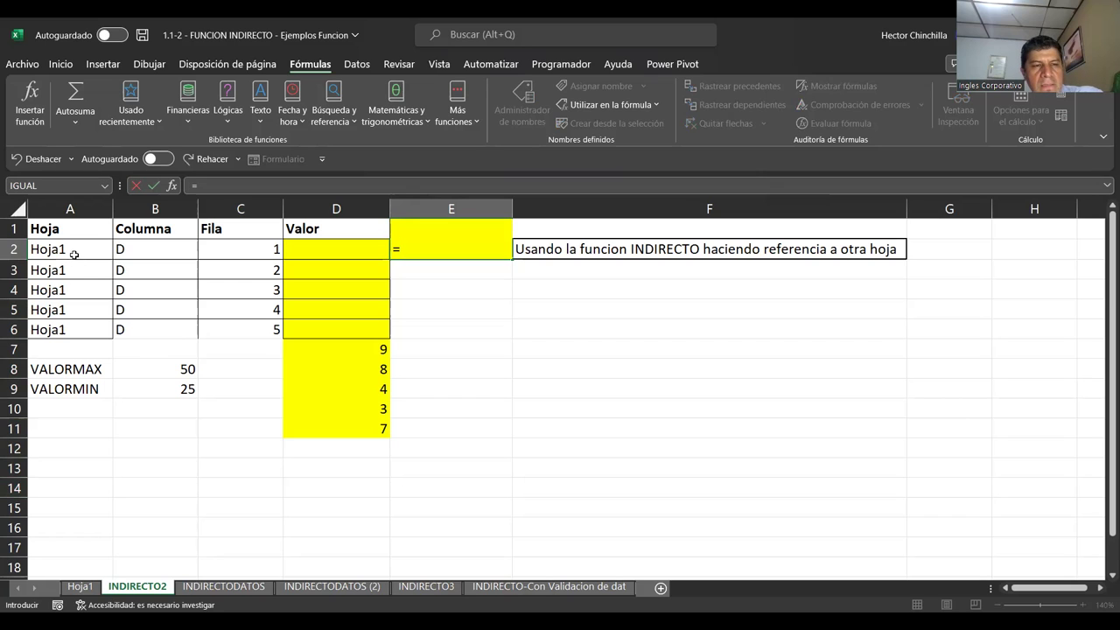
{"action": "left_click", "coordinate": [74, 255]}
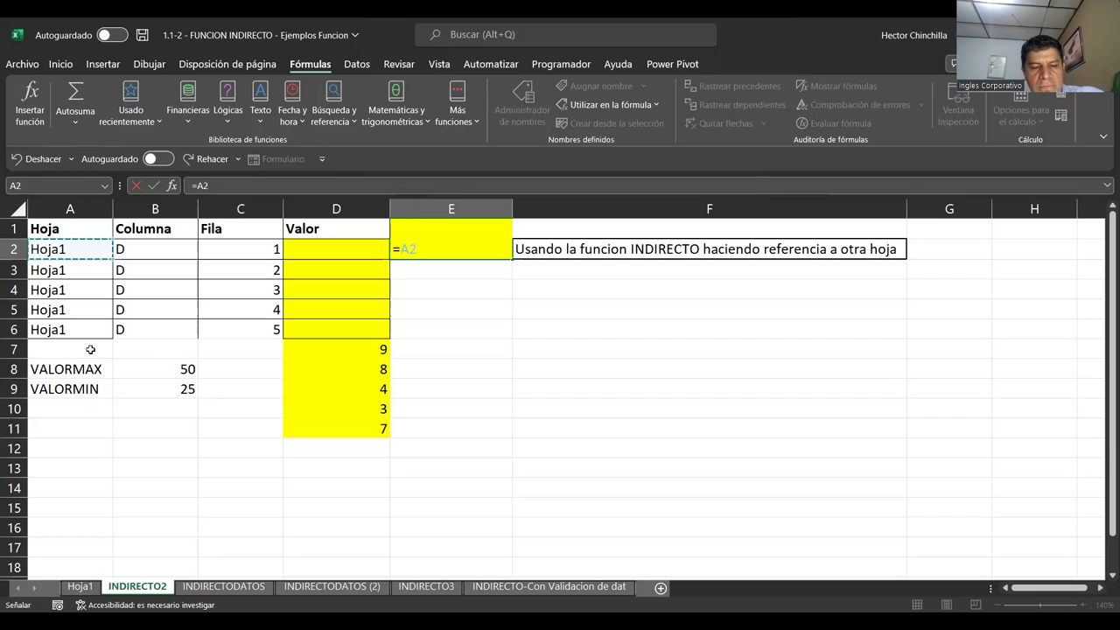
{"action": "type", "text": "&"}
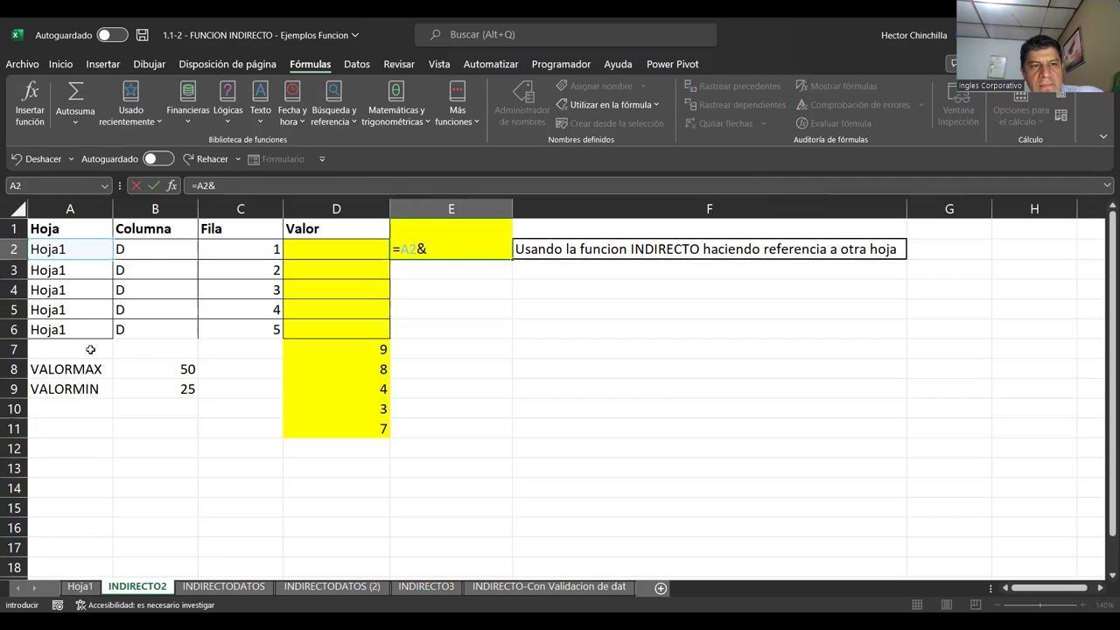
{"action": "left_click", "coordinate": [151, 254]}
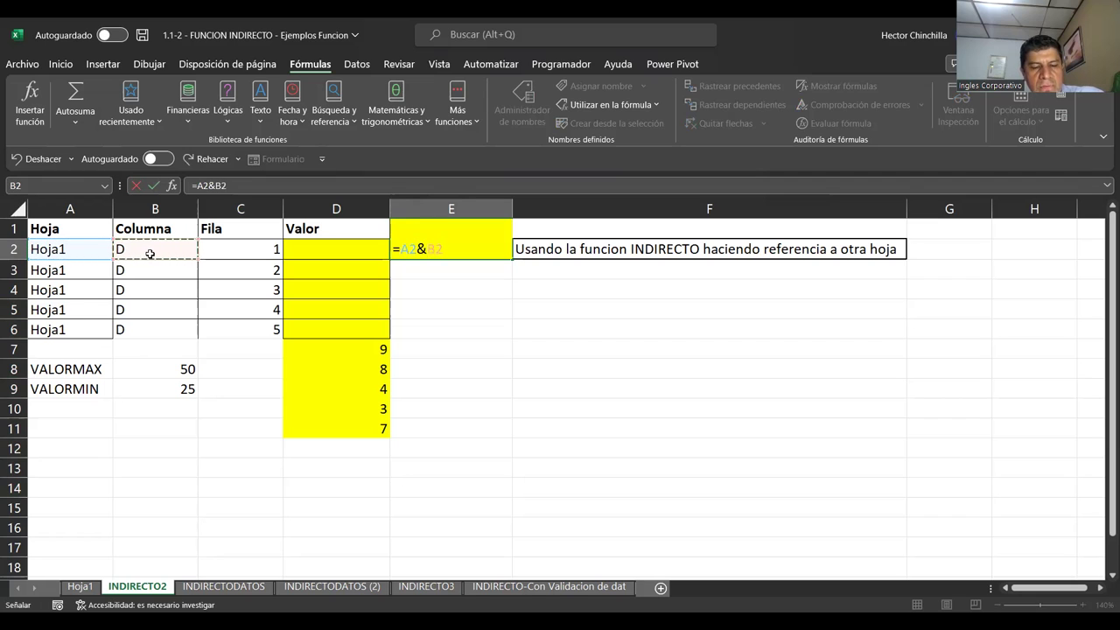
{"action": "type", "text": "&"}
{"action": "left_click", "coordinate": [243, 244]}
{"action": "key", "text": "Return"}
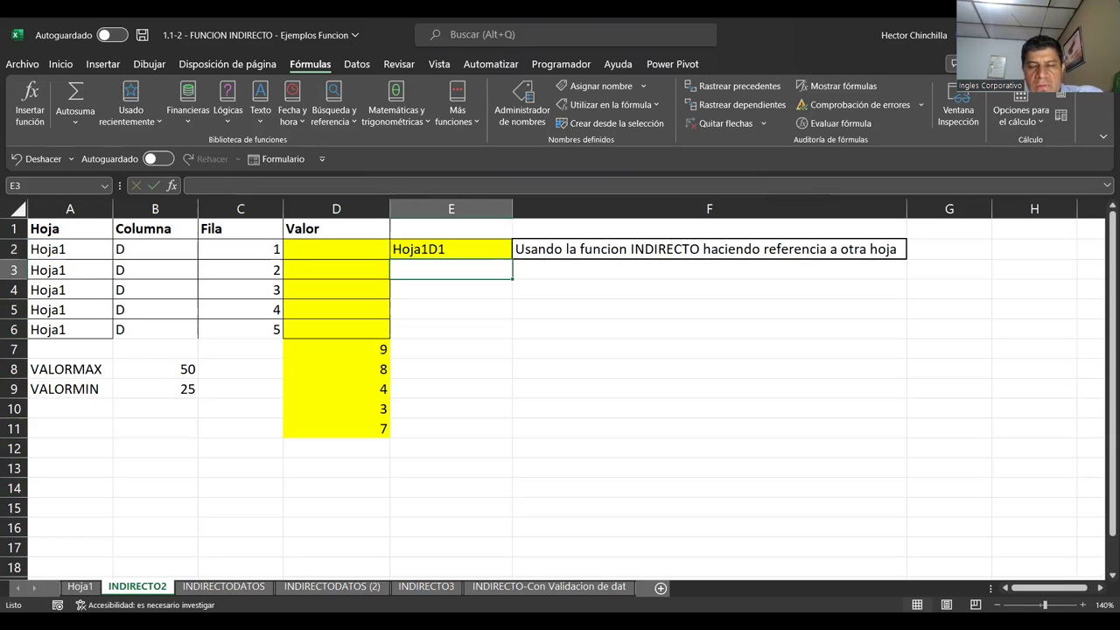
Compare E2's joined text with how D7's formula references Hoja1
{"action": "left_click", "coordinate": [450, 249]}
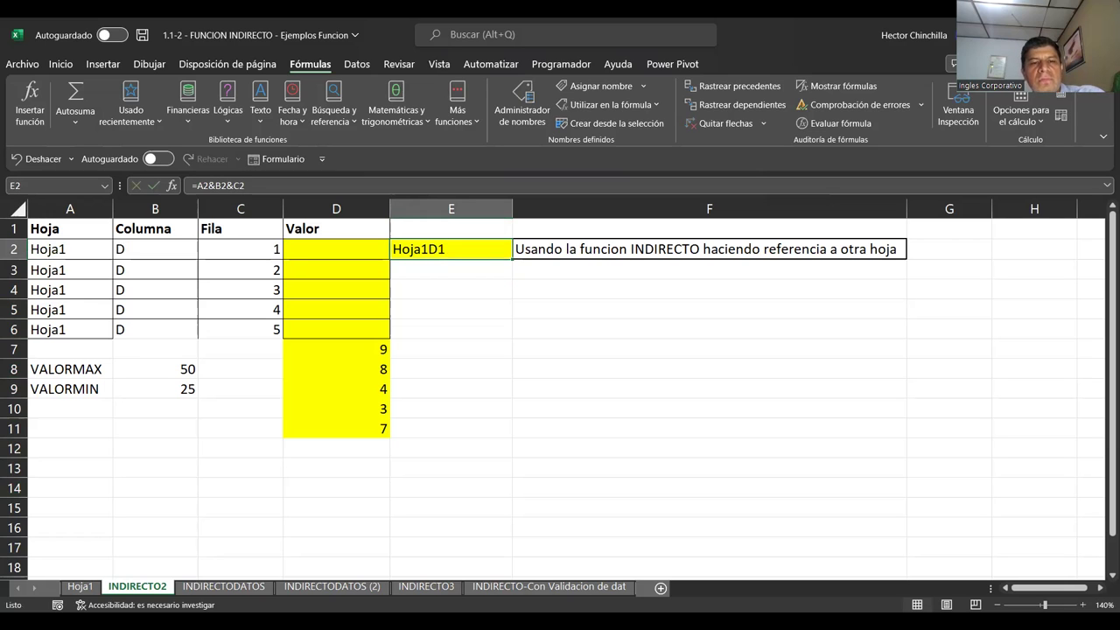
{"action": "left_click", "coordinate": [321, 351]}
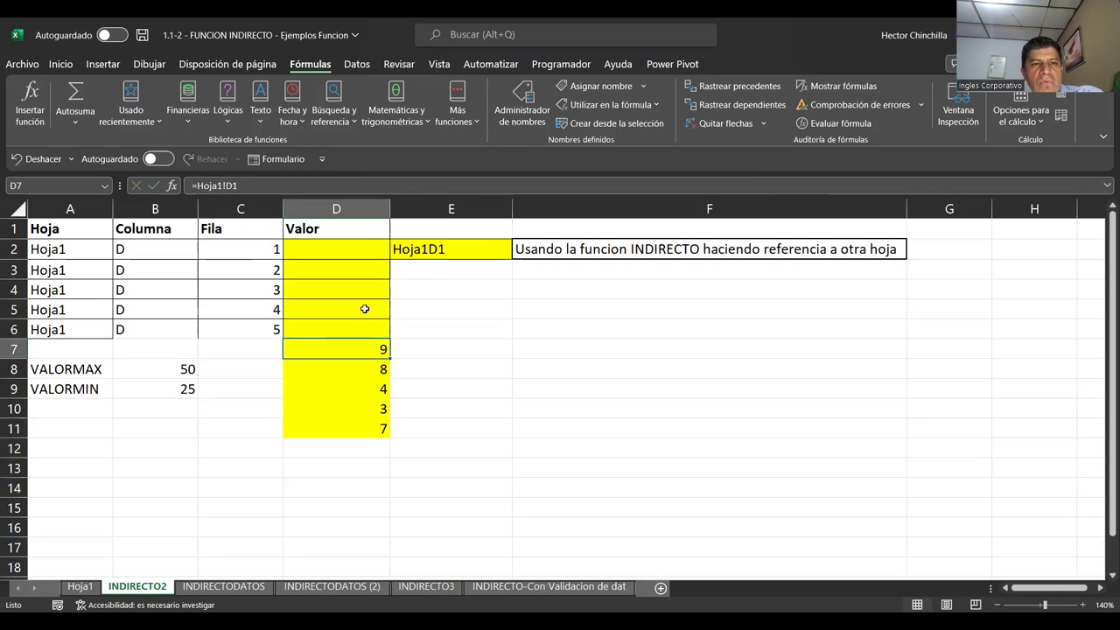
{"action": "left_click", "coordinate": [427, 287]}
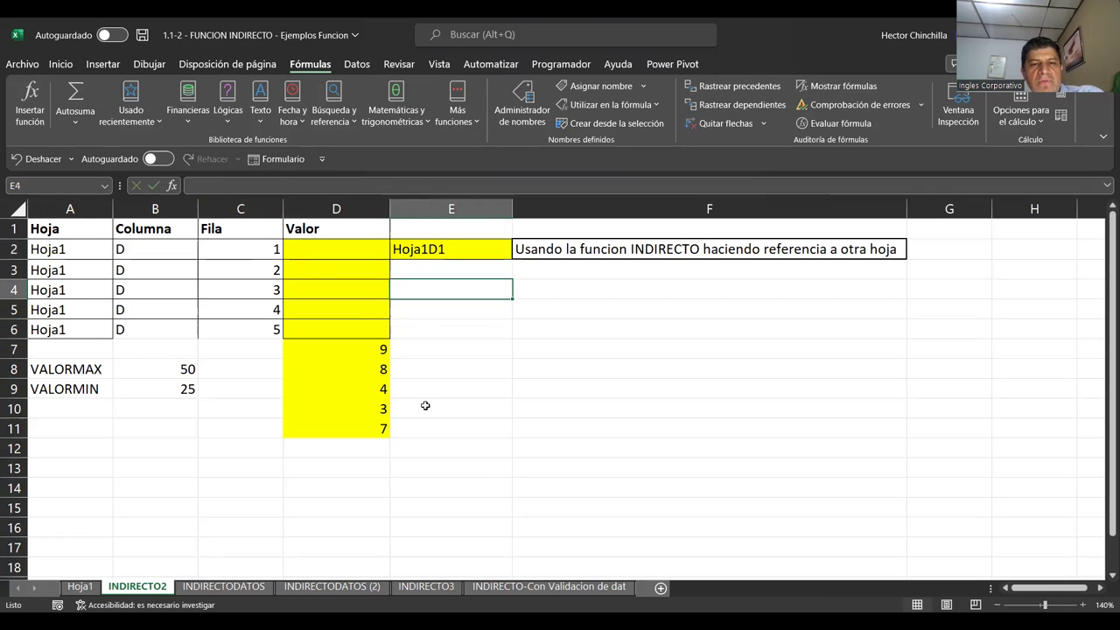
{"action": "key", "text": "Up"}
{"action": "key", "text": "Up"}
{"action": "key", "text": "Down"}
{"action": "key", "text": "Up"}
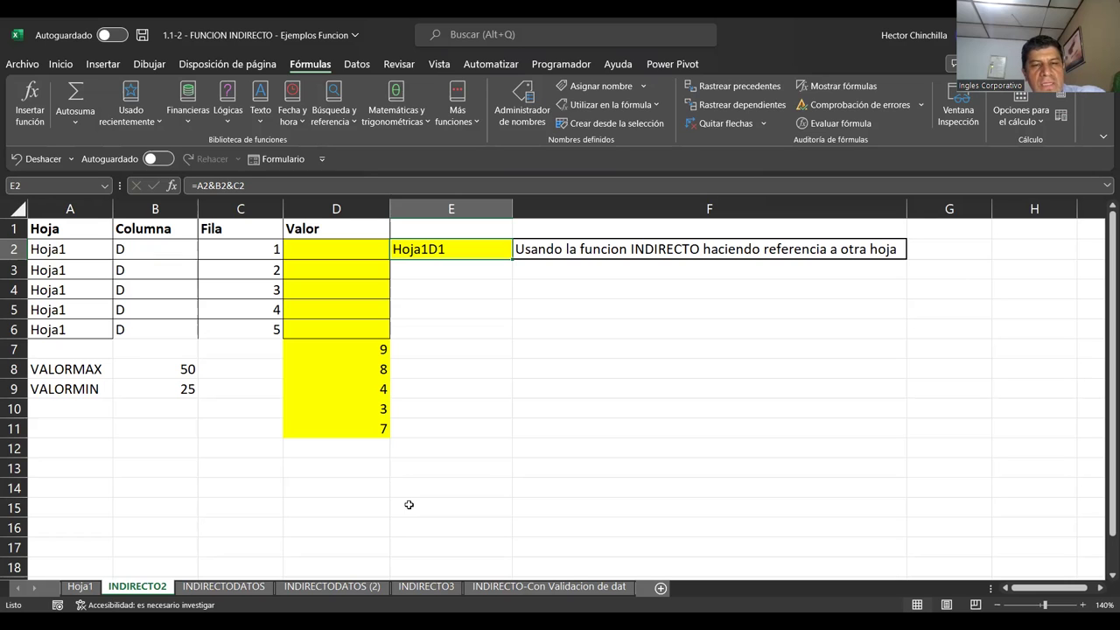
Edit E2 to =A2&"!"&B2&C2, fixing the formula error, so it shows Hoja1!D1
{"action": "key", "text": "F2"}
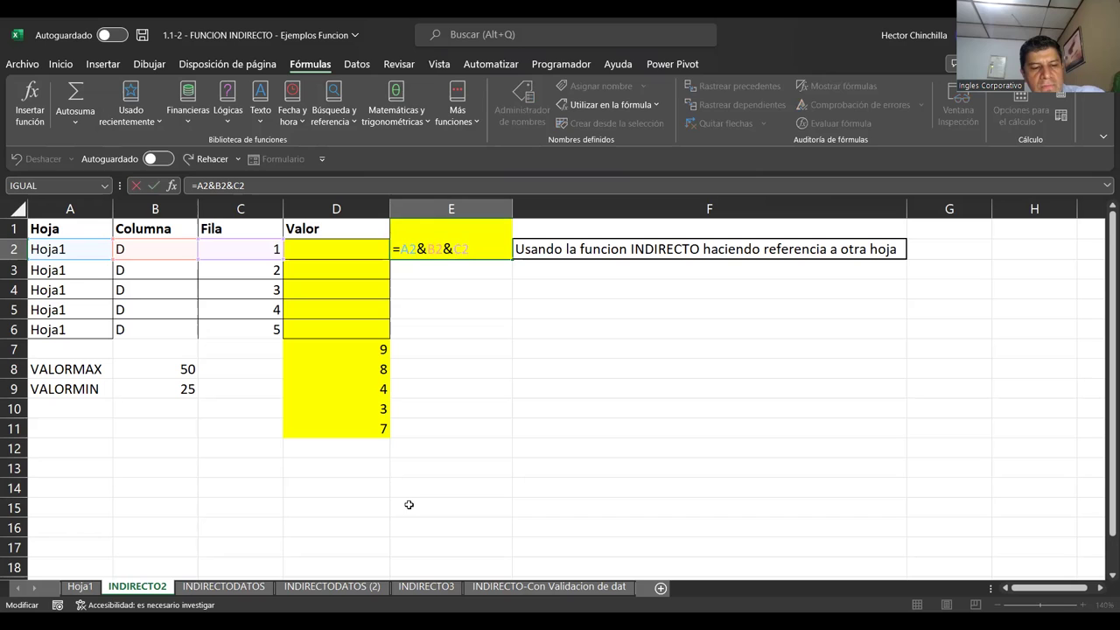
{"action": "type", "text": "\""}
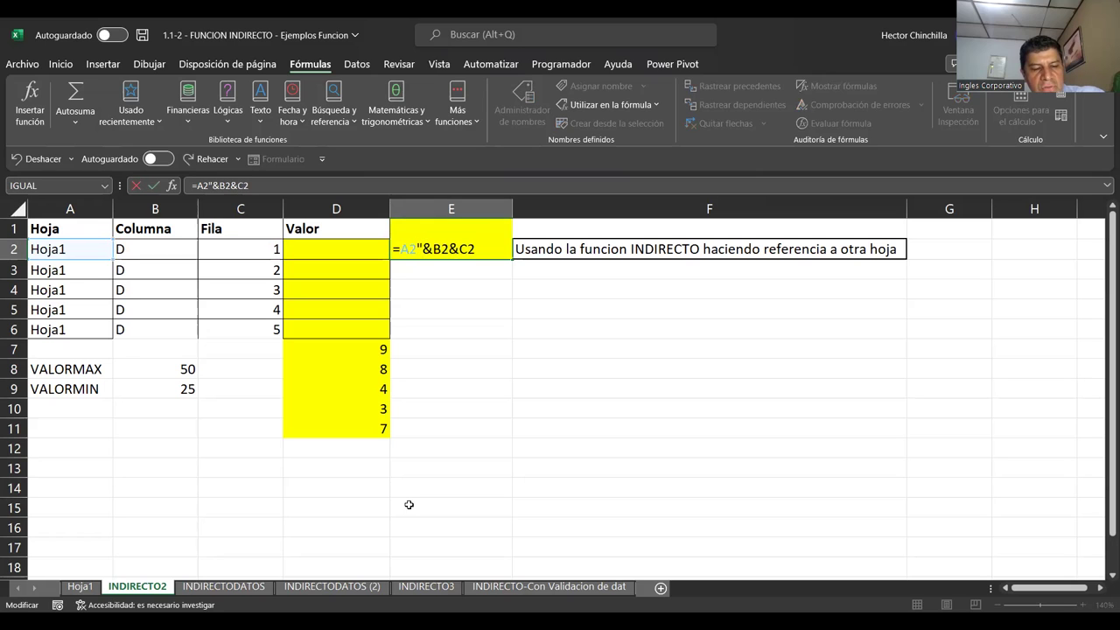
{"action": "type", "text": "!"}
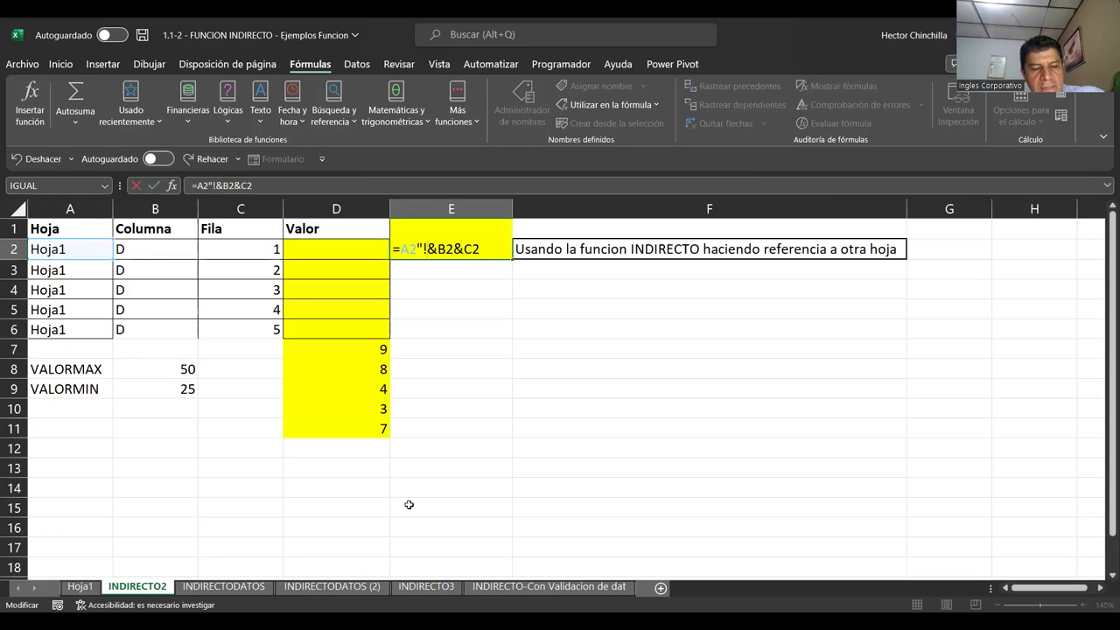
{"action": "type", "text": "!"}
{"action": "key", "text": "BackSpace"}
{"action": "type", "text": "\""}
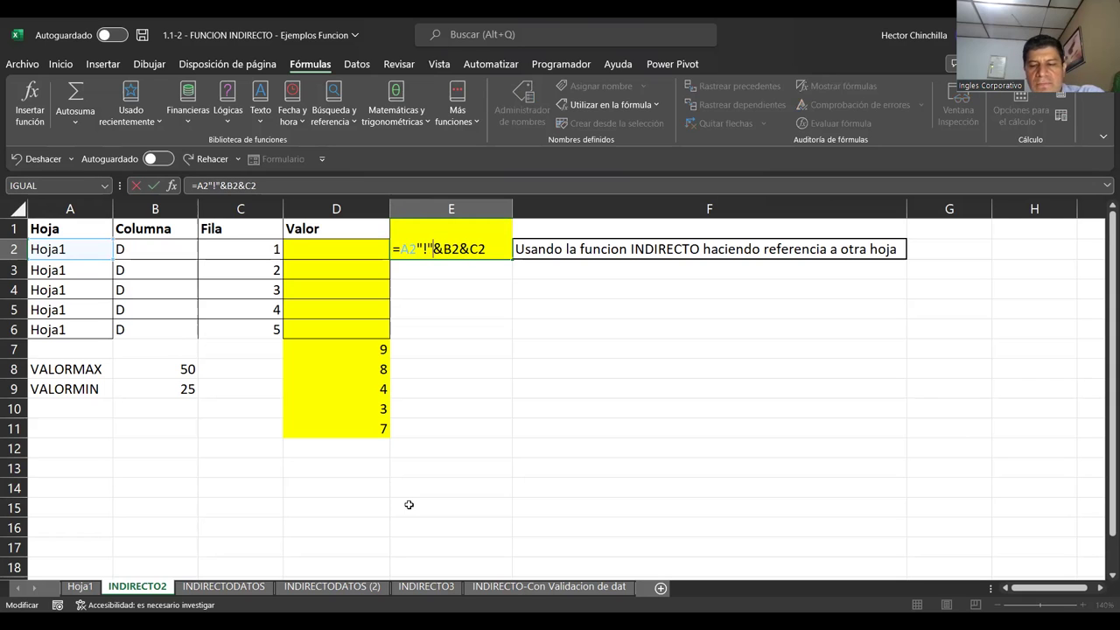
{"action": "key", "text": "Return"}
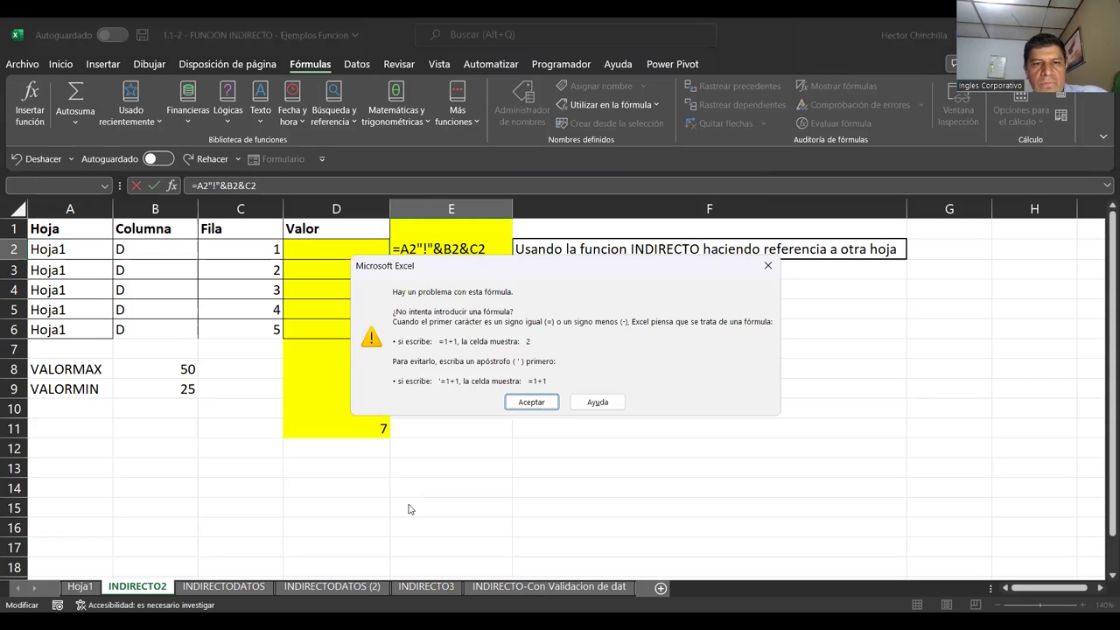
{"action": "key", "text": "Return"}
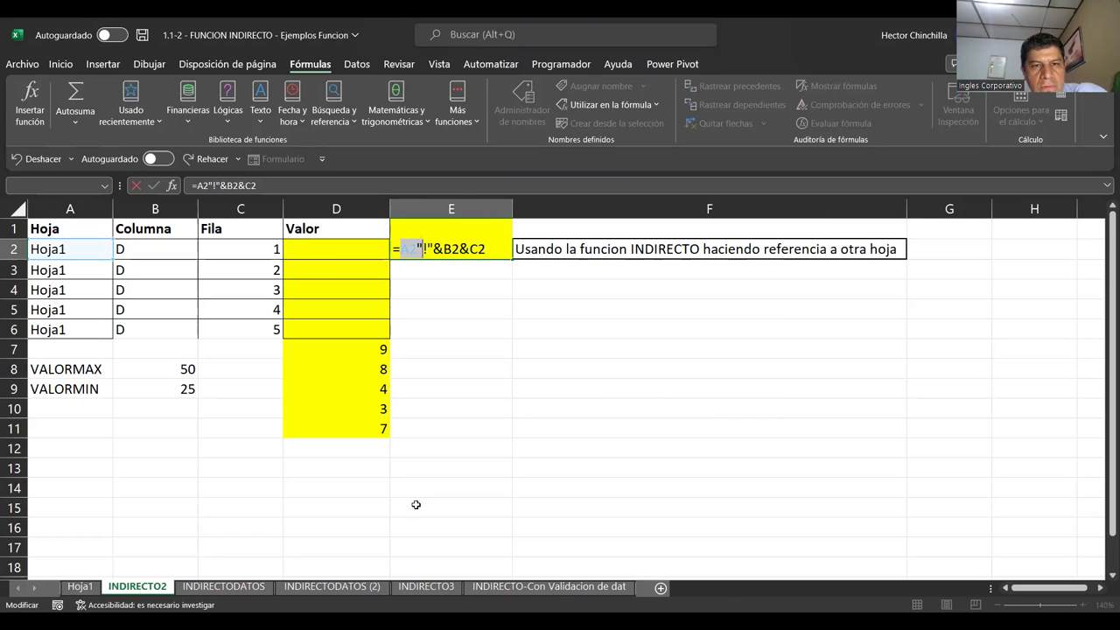
{"action": "left_click", "coordinate": [430, 257]}
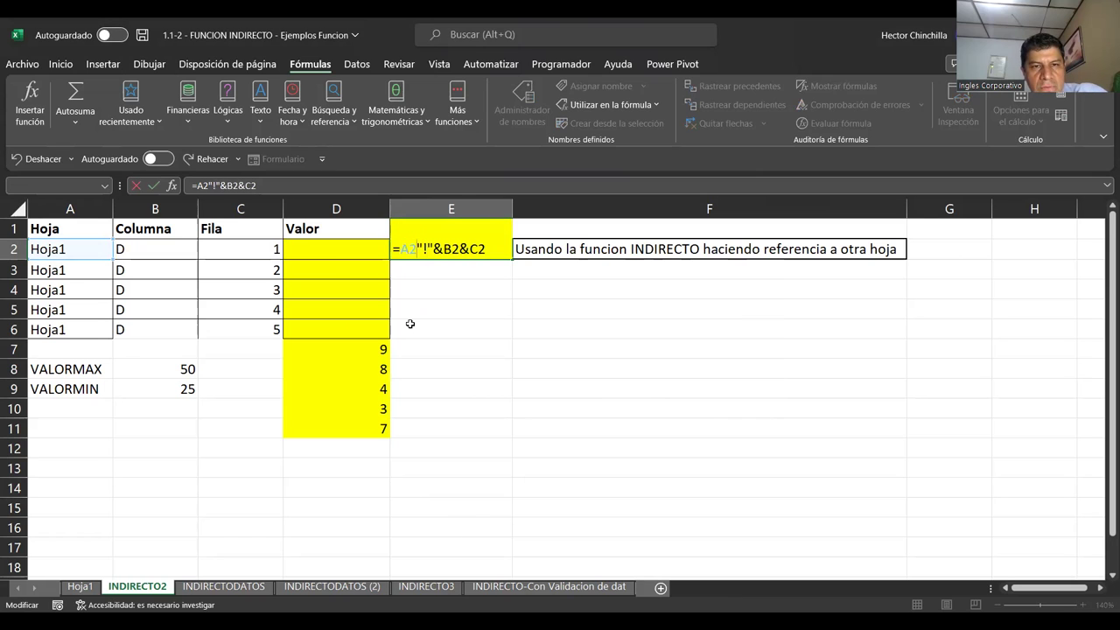
{"action": "type", "text": "&"}
{"action": "key", "text": "Return"}
{"action": "key", "text": "Up"}
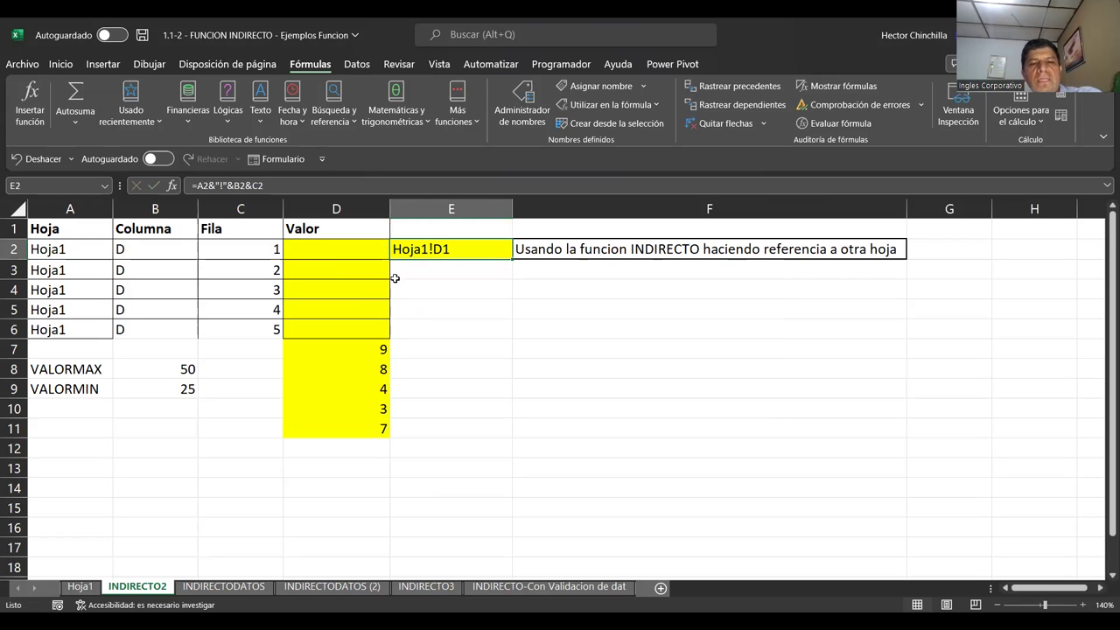
Compare E2's Hoja1!D1 text with D7's direct Hoja1!D1 reference
{"action": "left_click", "coordinate": [369, 350]}
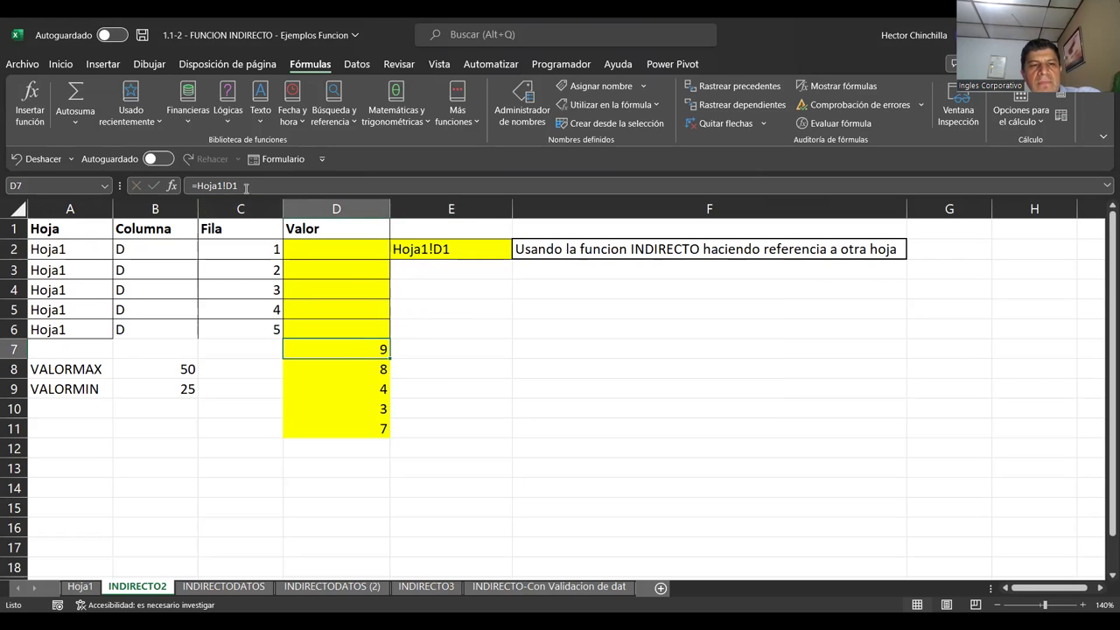
{"action": "left_click", "coordinate": [429, 249]}
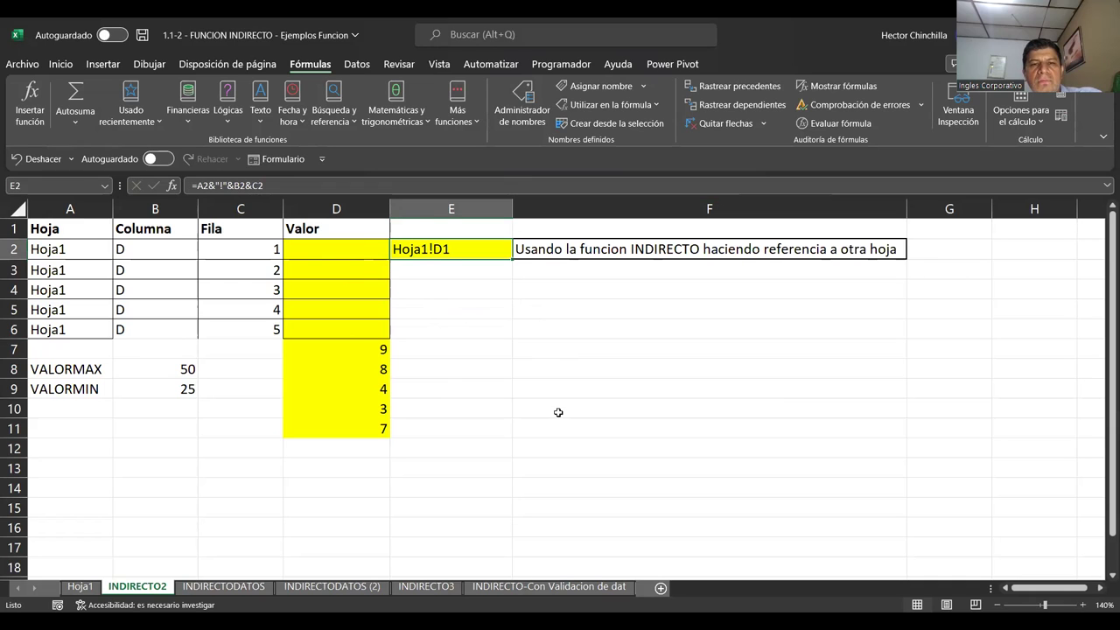
{"action": "left_click", "coordinate": [348, 250]}
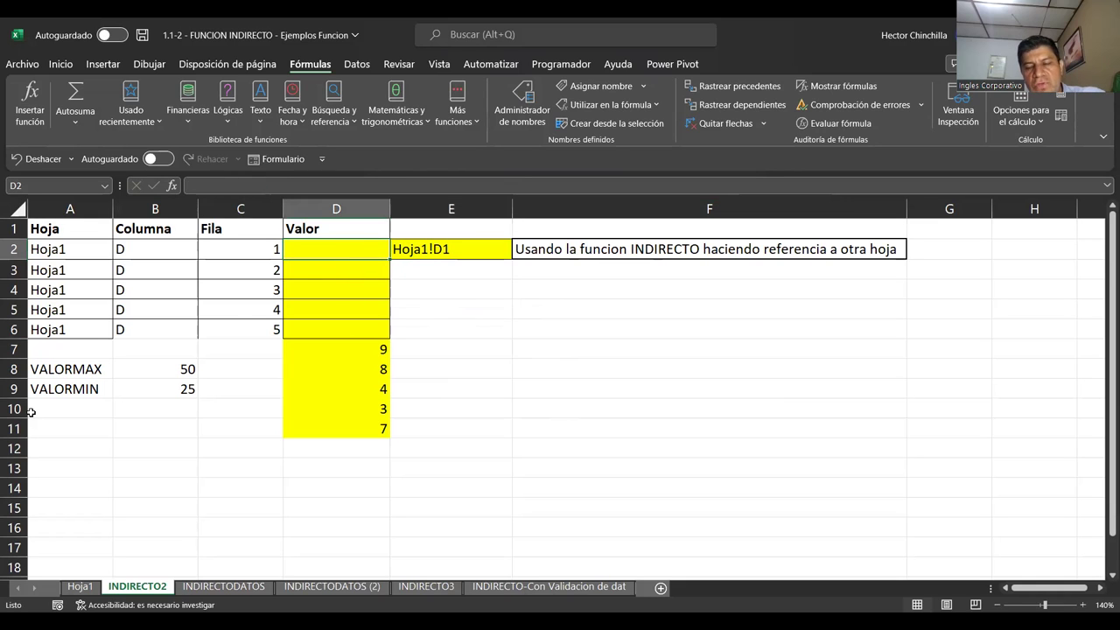
Enter =INDIRECTO(A2&B2&C2) in D2, which returns #¡REF! without the exclamation mark
{"action": "type", "text": "="}
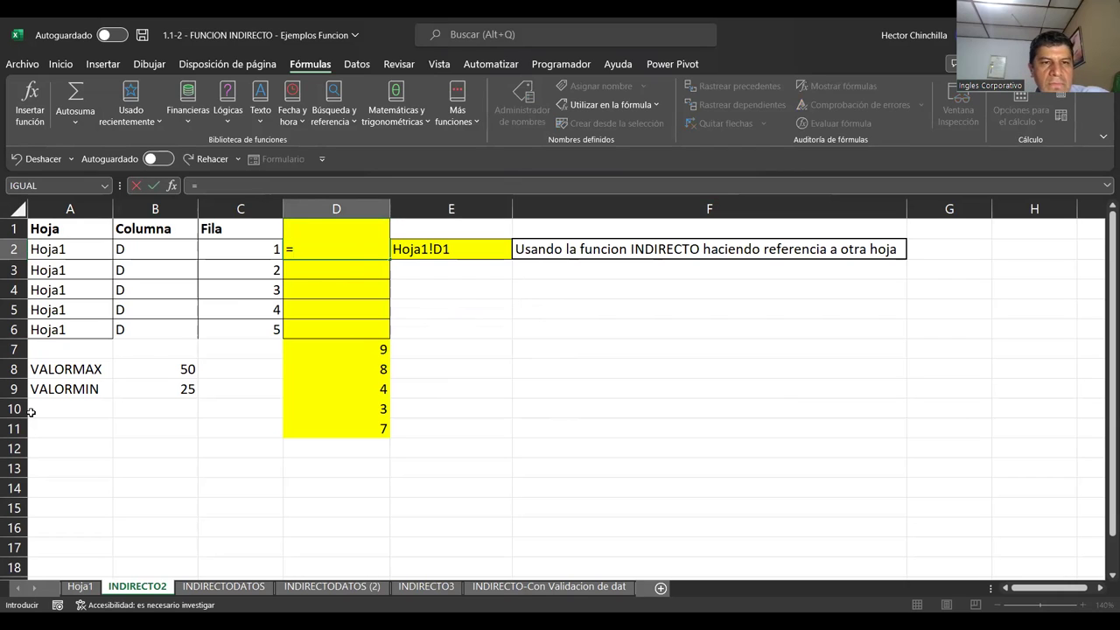
{"action": "type", "text": "INDIRECTO"}
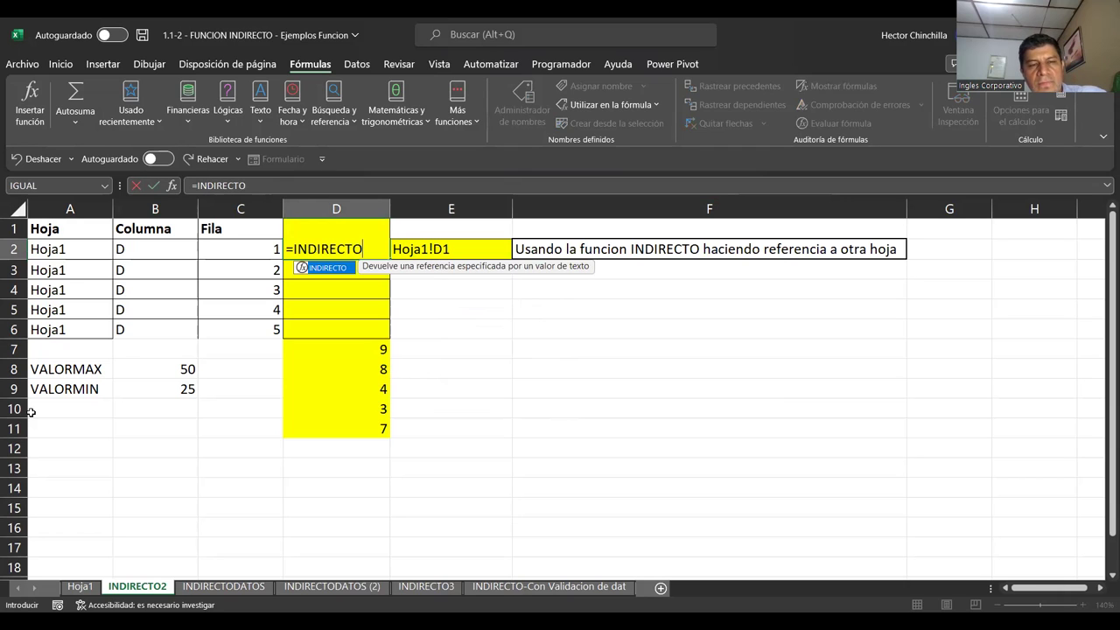
{"action": "type", "text": "("}
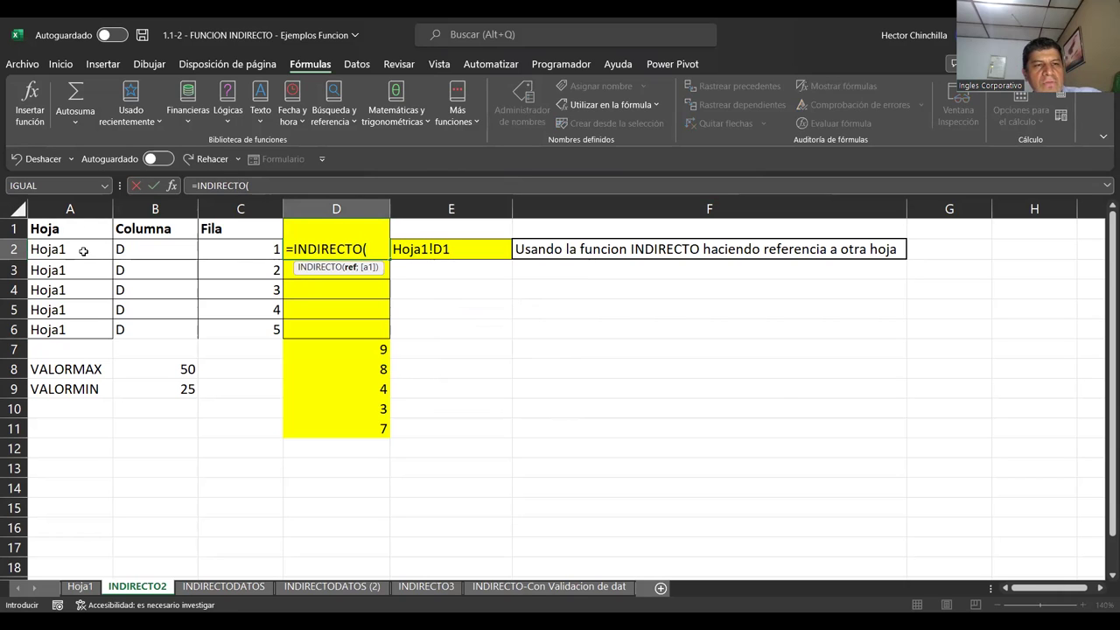
{"action": "left_click", "coordinate": [83, 252]}
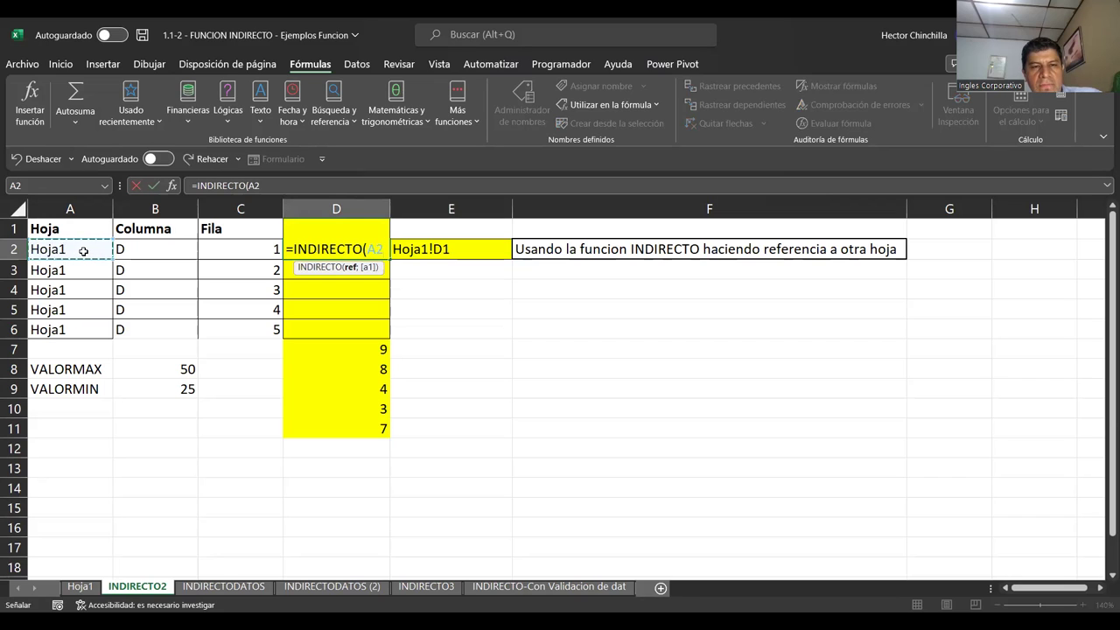
{"action": "type", "text": "&"}
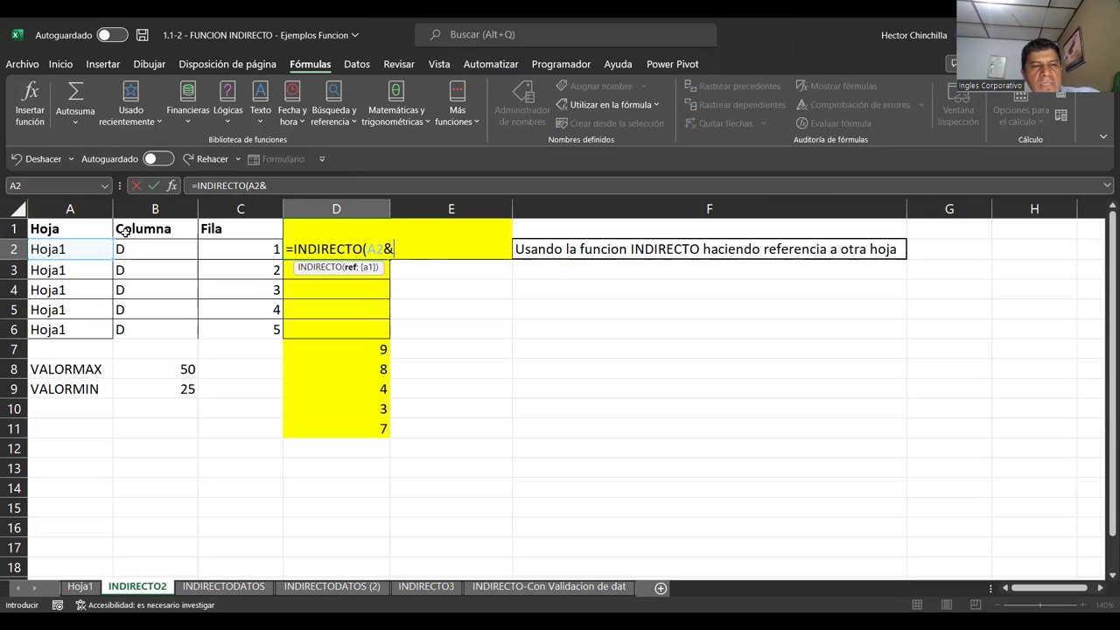
{"action": "left_click", "coordinate": [158, 249]}
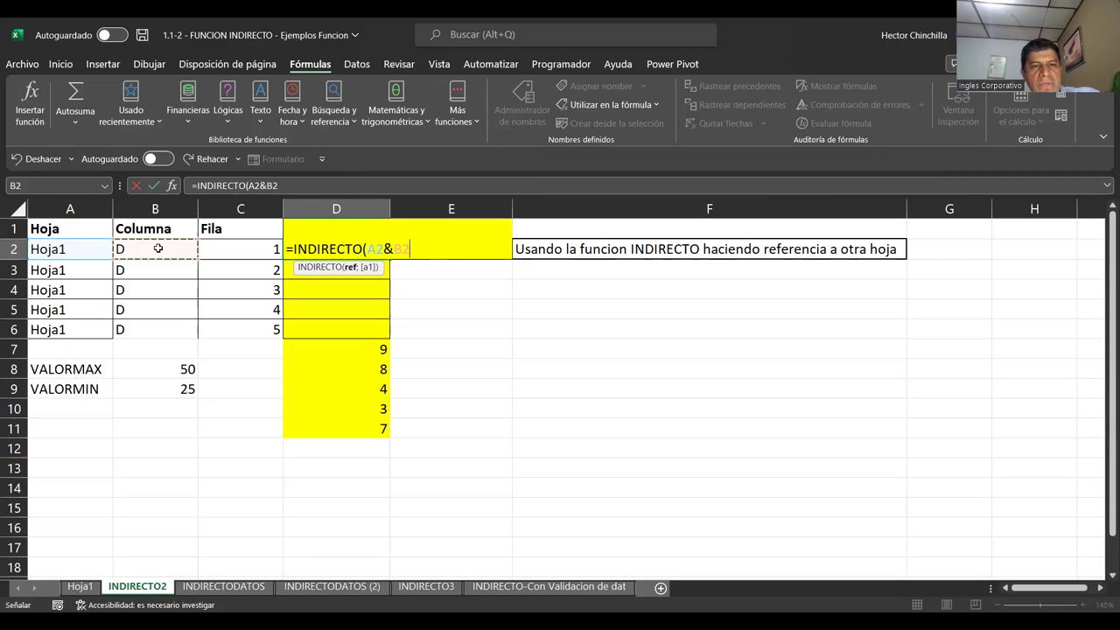
{"action": "type", "text": "&"}
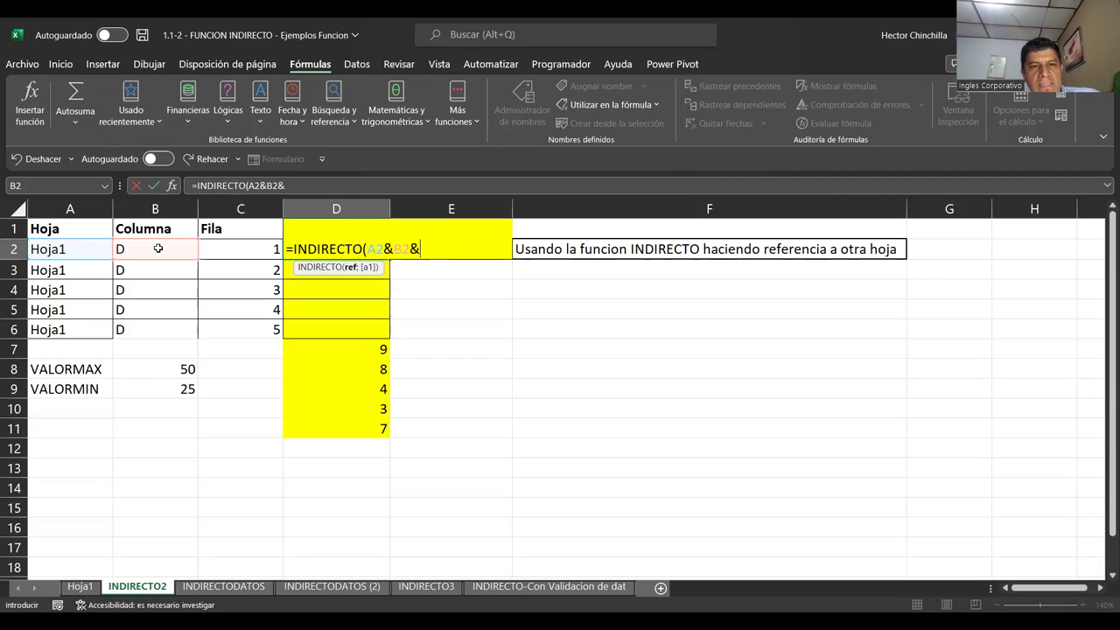
{"action": "left_click", "coordinate": [227, 248]}
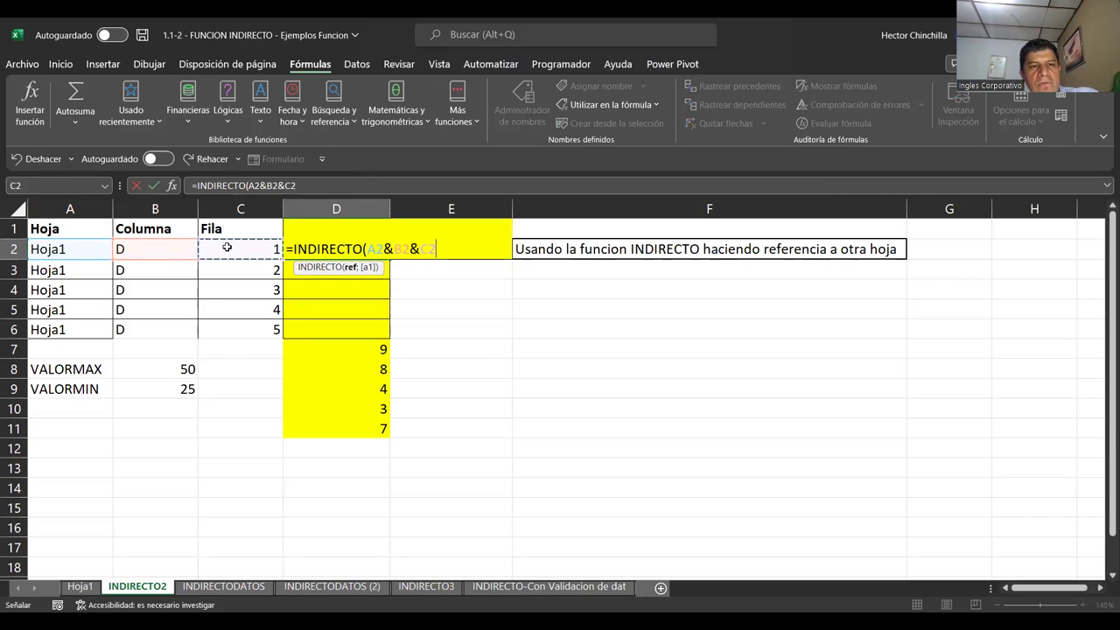
{"action": "type", "text": ")"}
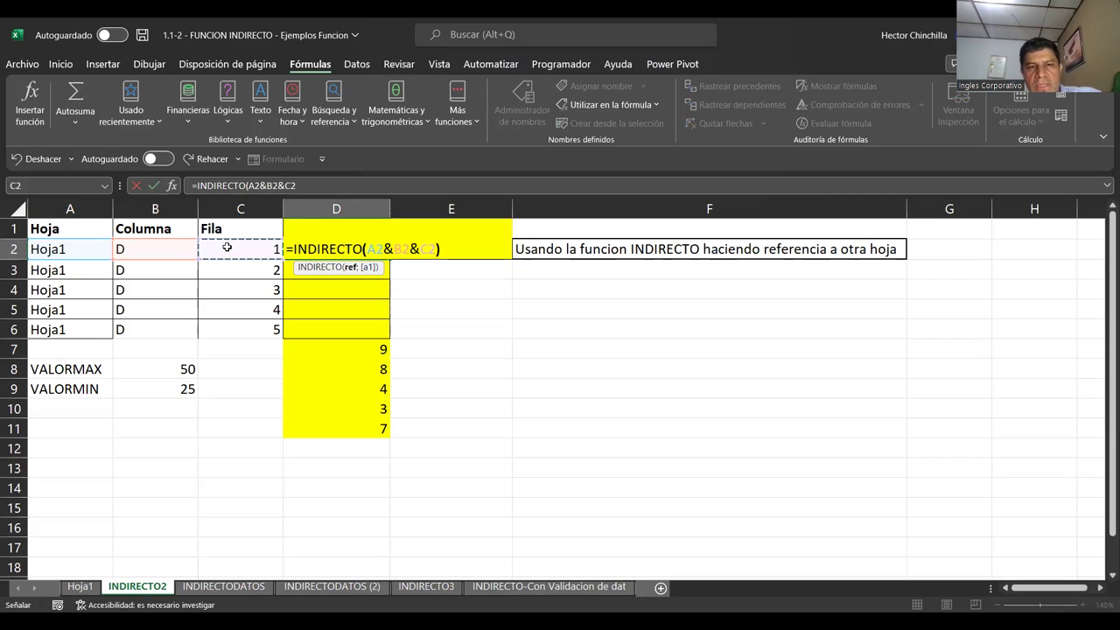
{"action": "key", "text": "Return"}
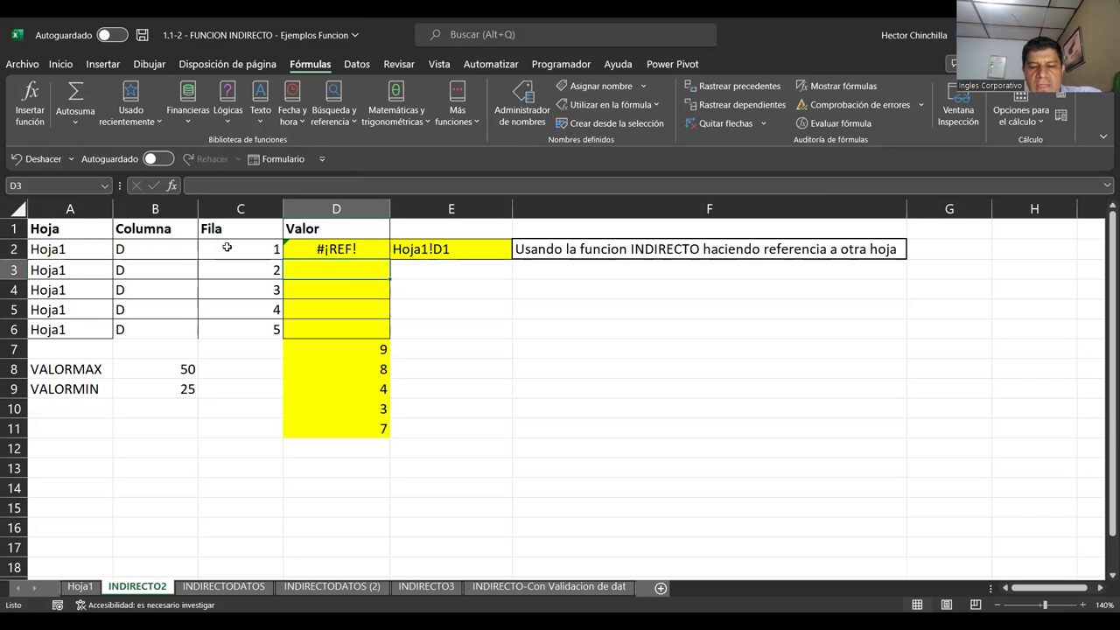
{"action": "key", "text": "Up"}
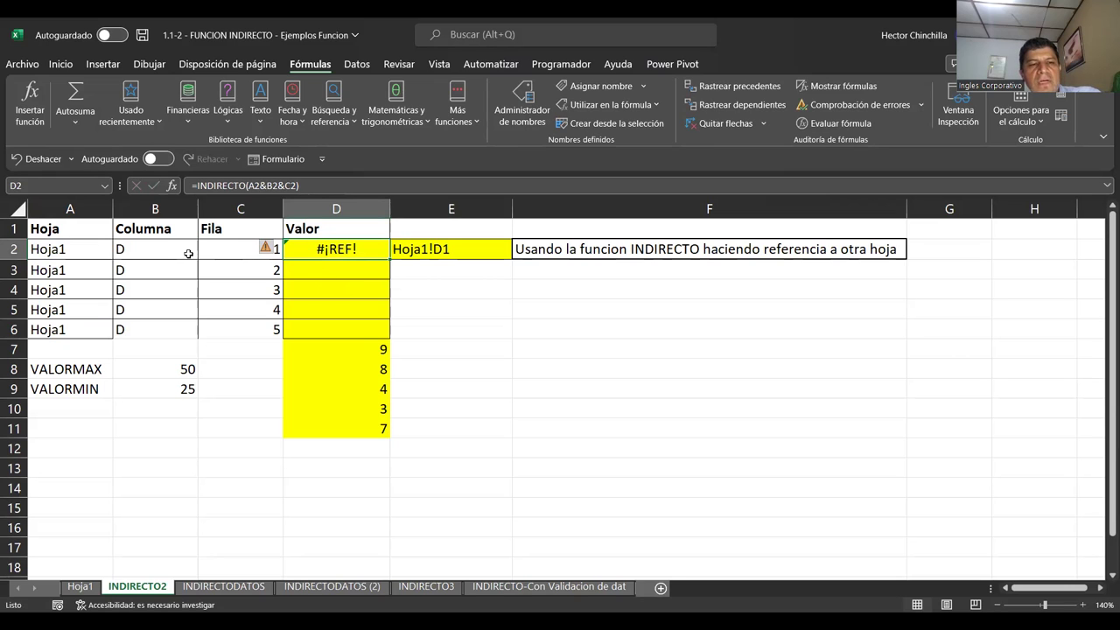
Insert the "!" separator so D2 reads =INDIRECTO(A2&"!"&B2&C2) and returns 9
{"action": "left_click", "coordinate": [69, 252]}
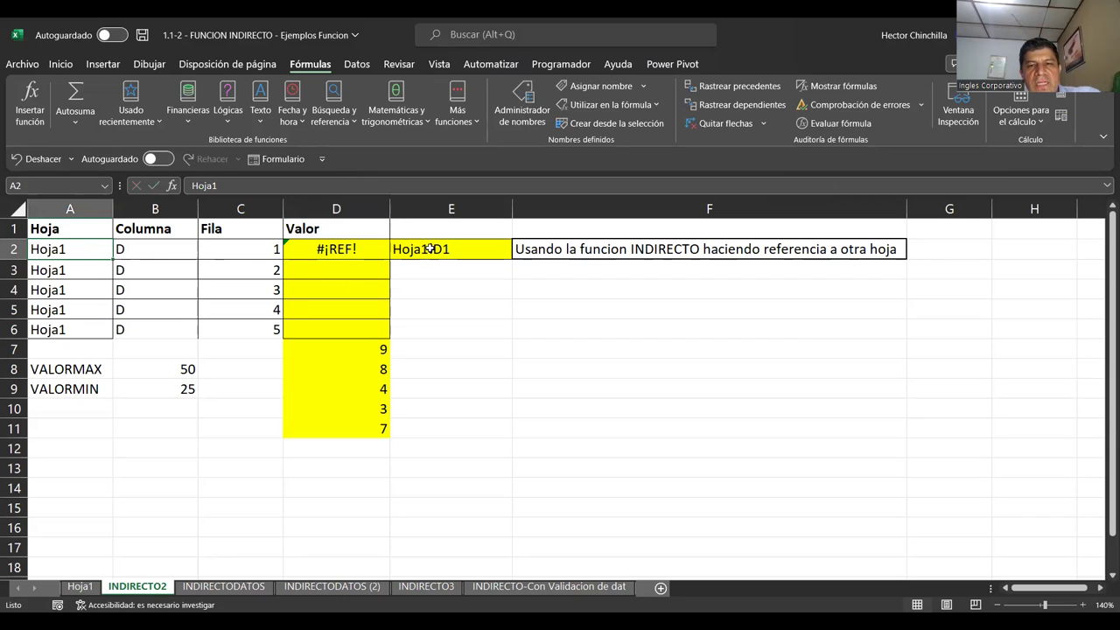
{"action": "left_click", "coordinate": [335, 251]}
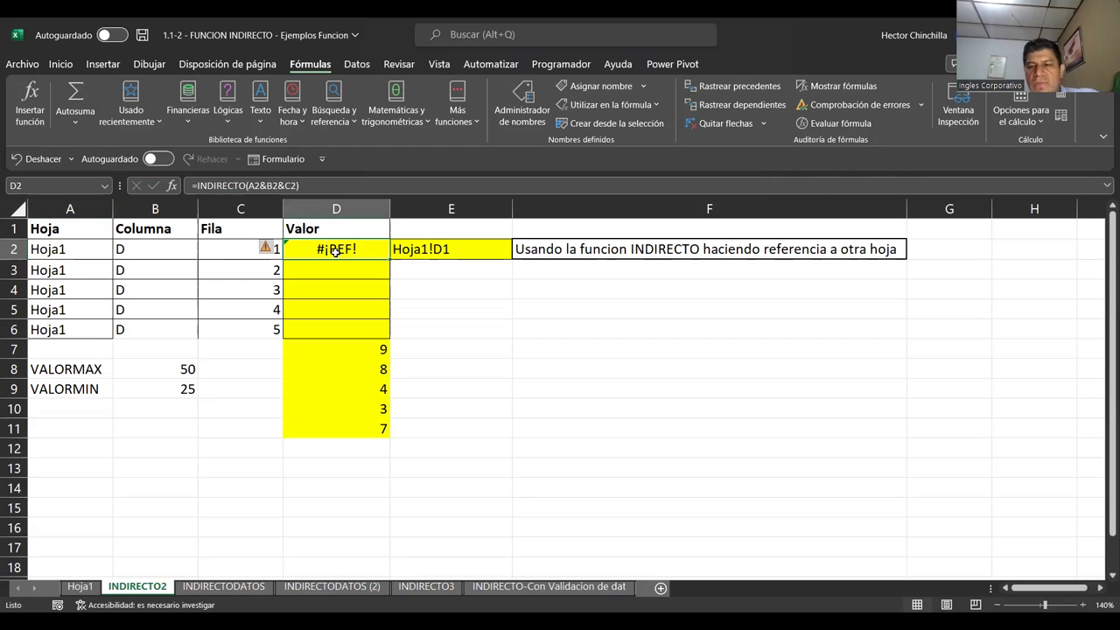
{"action": "double_click", "coordinate": [335, 251]}
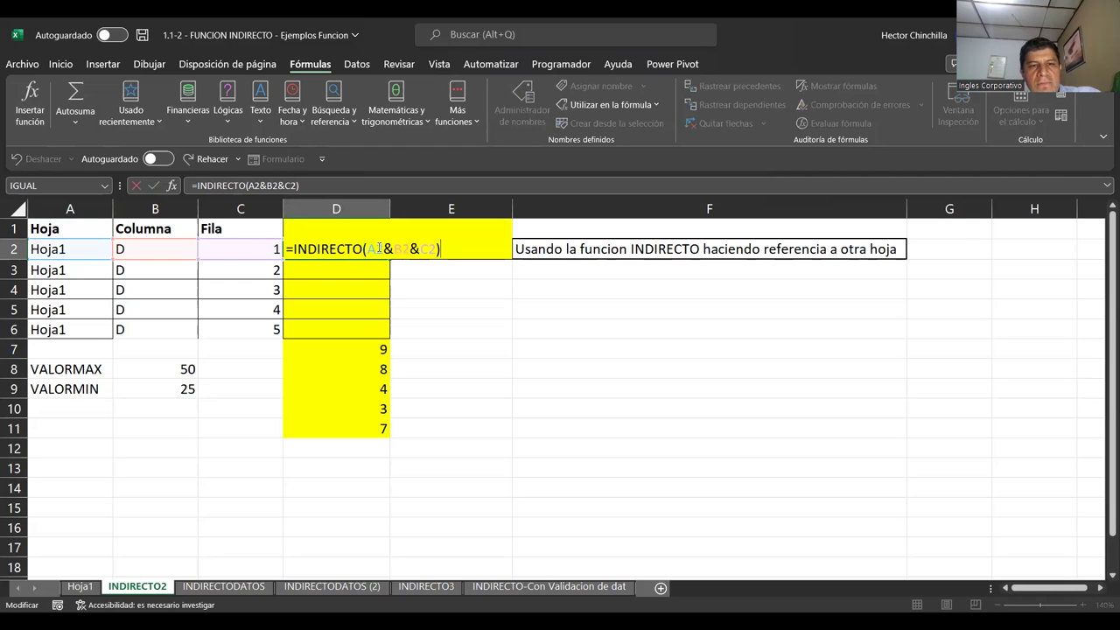
{"action": "left_click", "coordinate": [380, 248]}
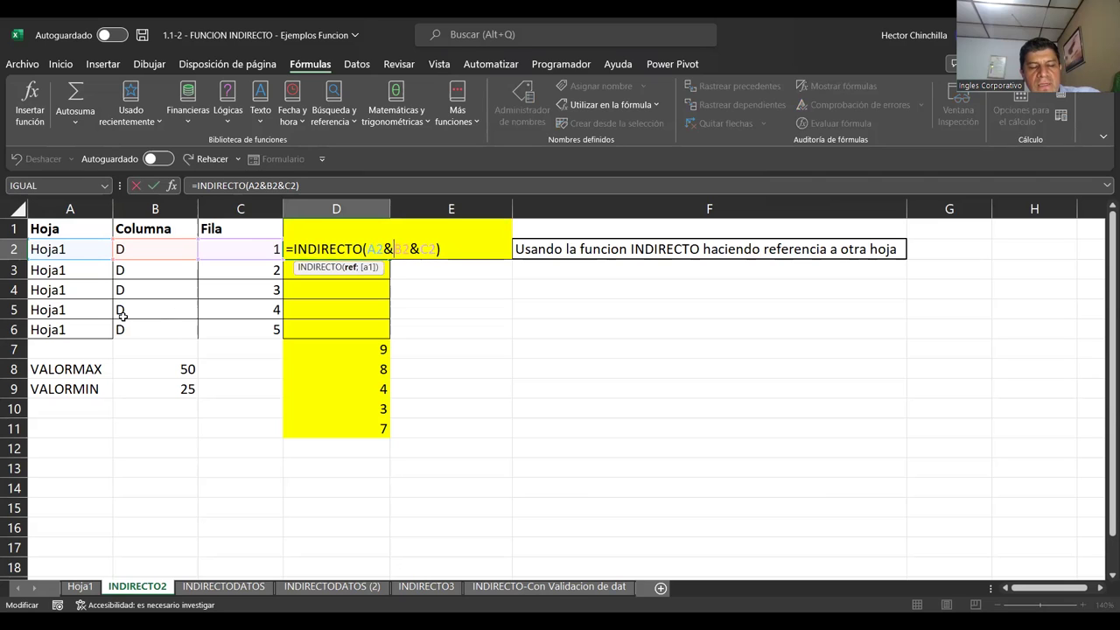
{"action": "type", "text": "\""}
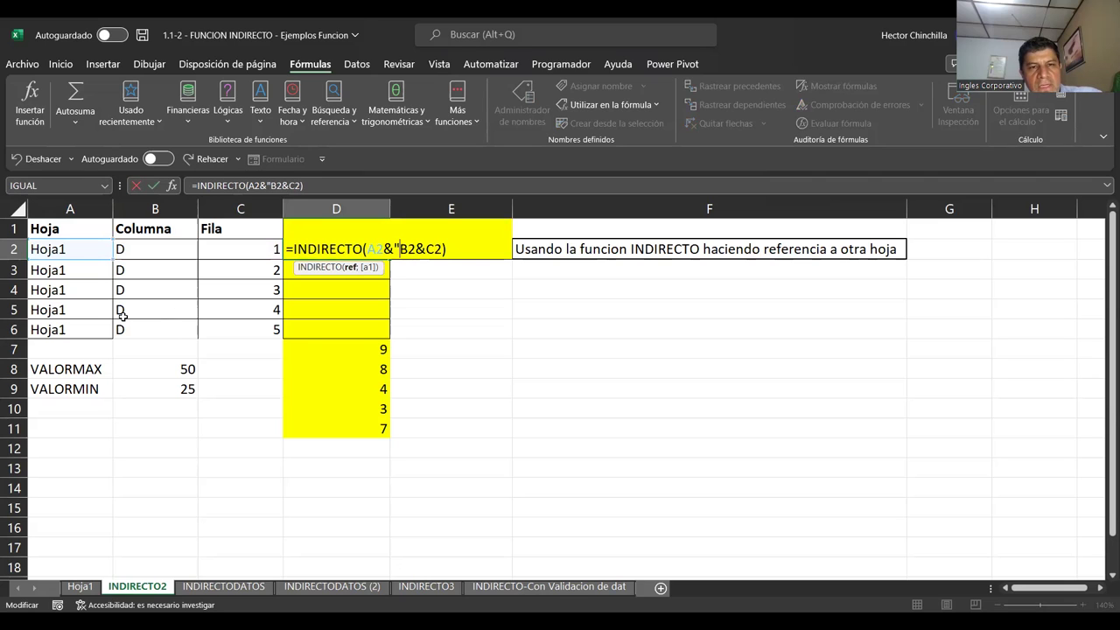
{"action": "type", "text": "!"}
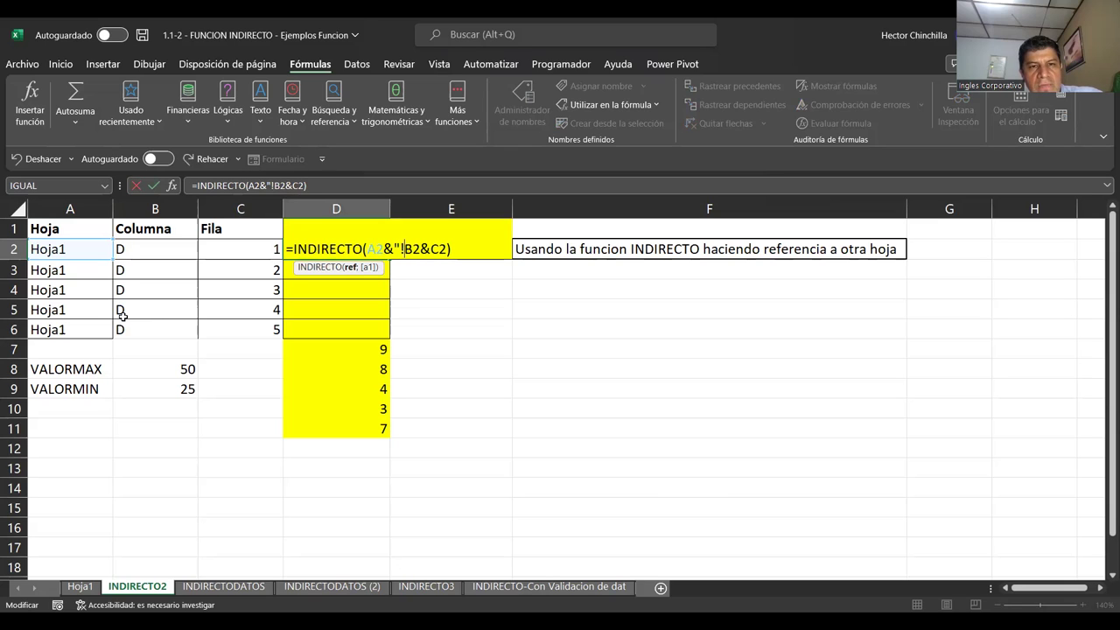
{"action": "type", "text": "!"}
{"action": "key", "text": "BackSpace"}
{"action": "type", "text": "\""}
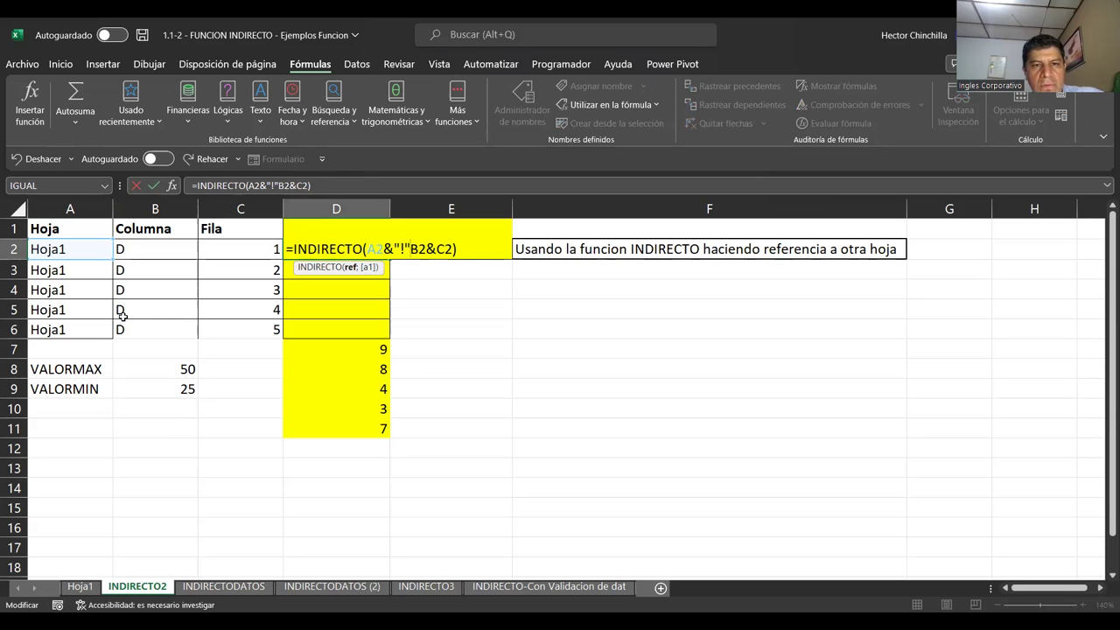
{"action": "type", "text": "&"}
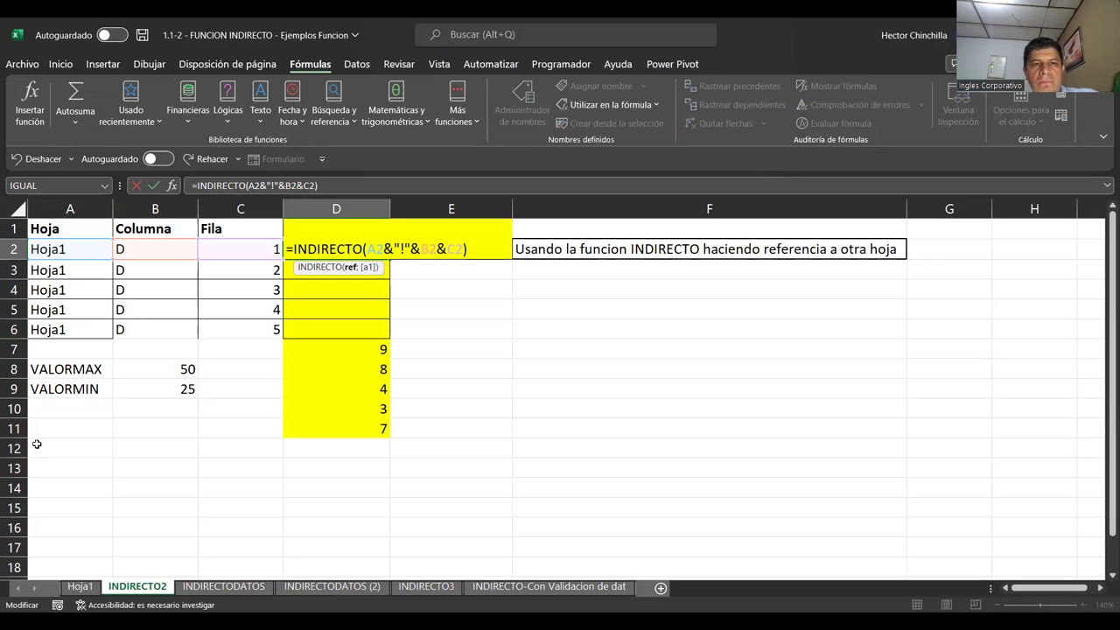
{"action": "key", "text": "Return"}
Compare D2's corrected formula with the reference-building formula in E2
{"action": "left_click", "coordinate": [336, 248]}
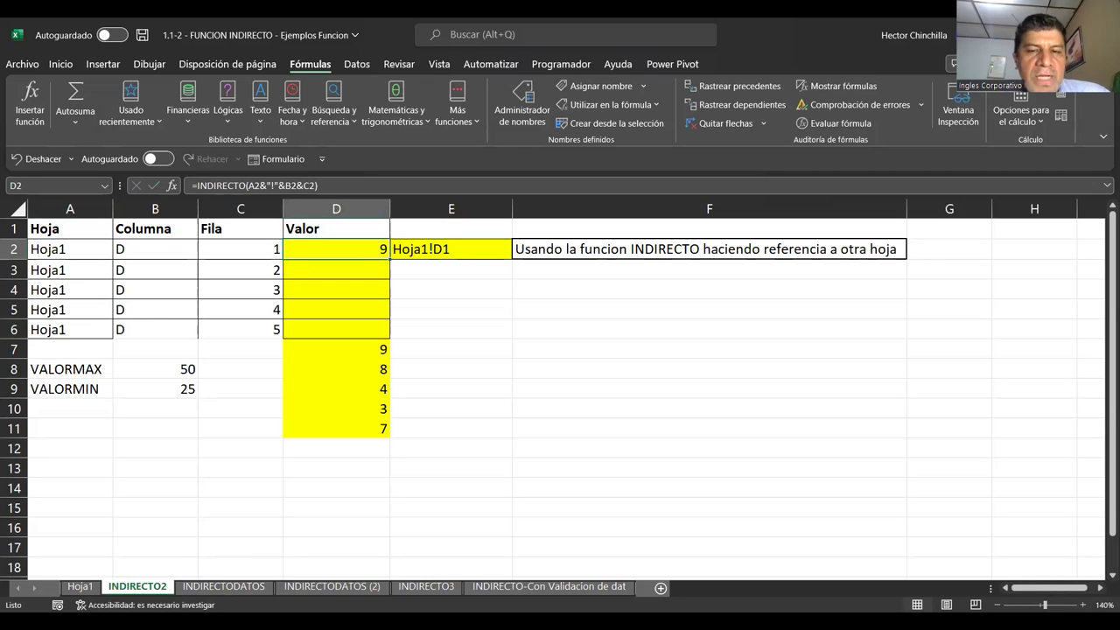
{"action": "left_click", "coordinate": [429, 248]}
{"action": "left_click", "coordinate": [367, 248]}
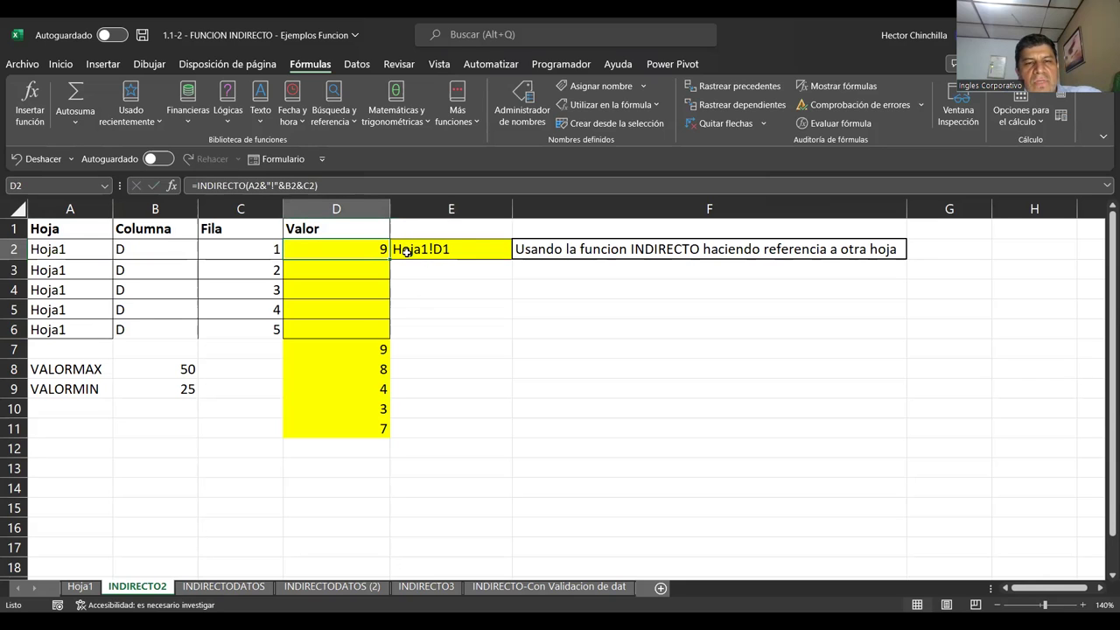
{"action": "left_click", "coordinate": [409, 251]}
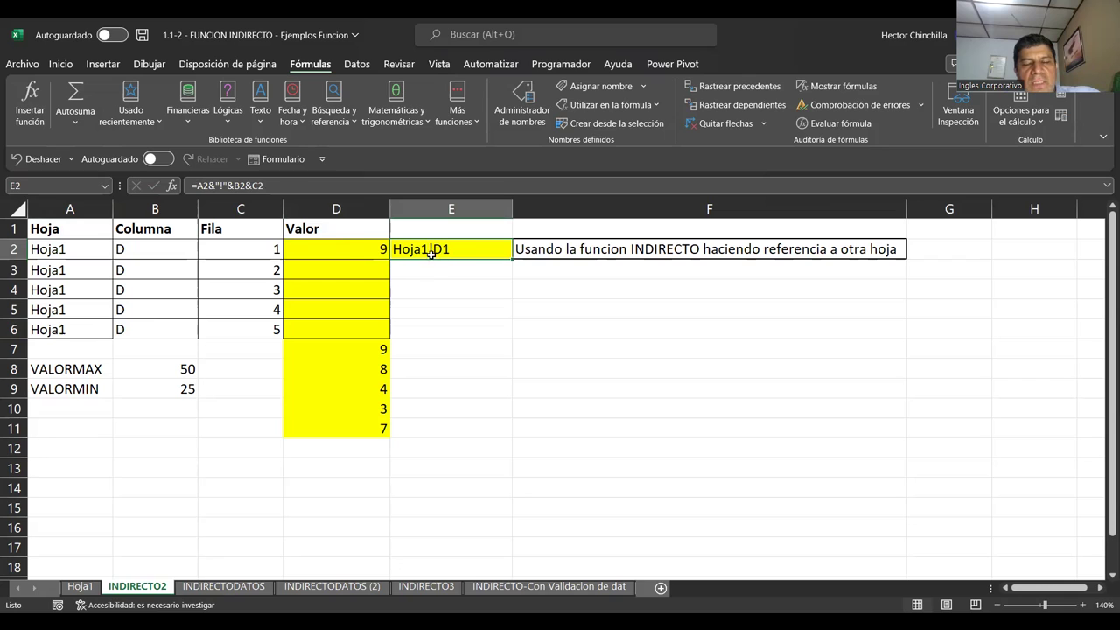
{"action": "left_click", "coordinate": [363, 250]}
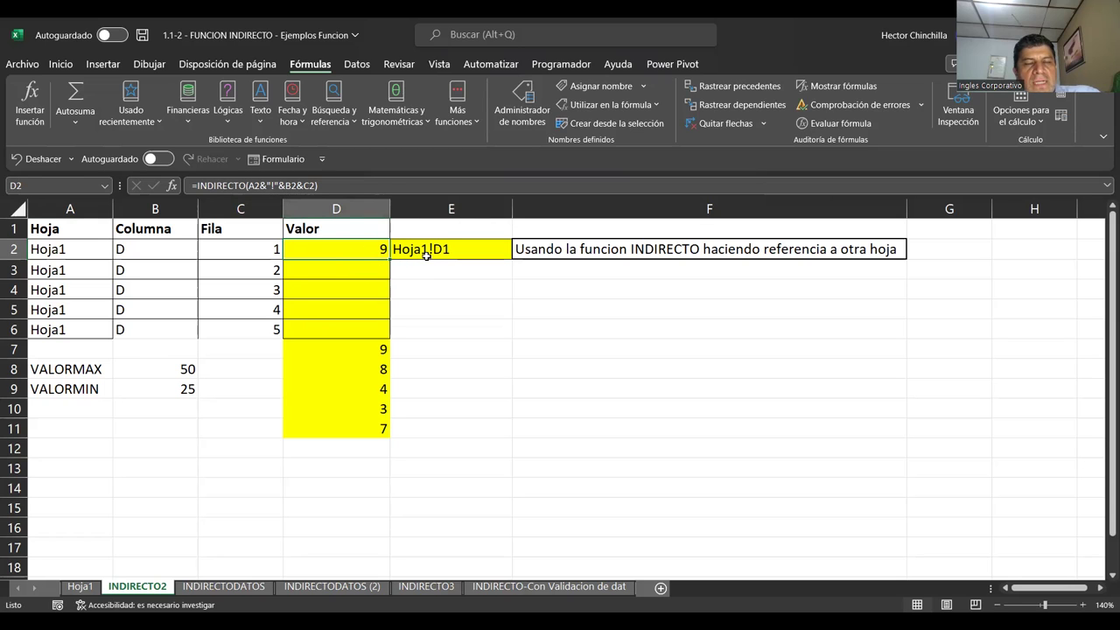
{"action": "left_click", "coordinate": [80, 587]}
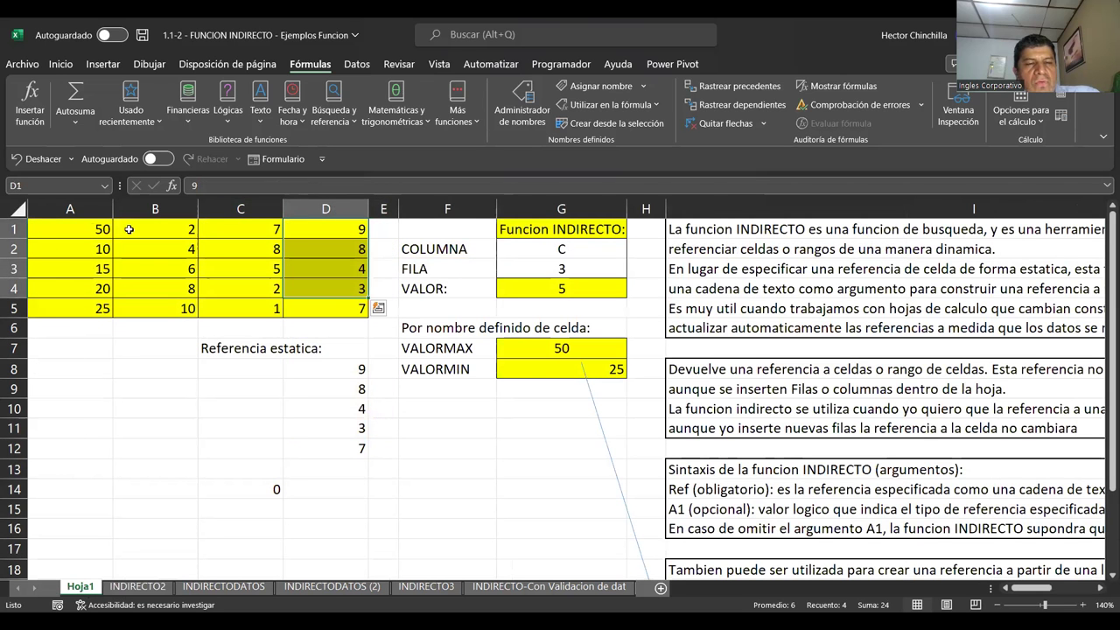
{"action": "left_click", "coordinate": [315, 231]}
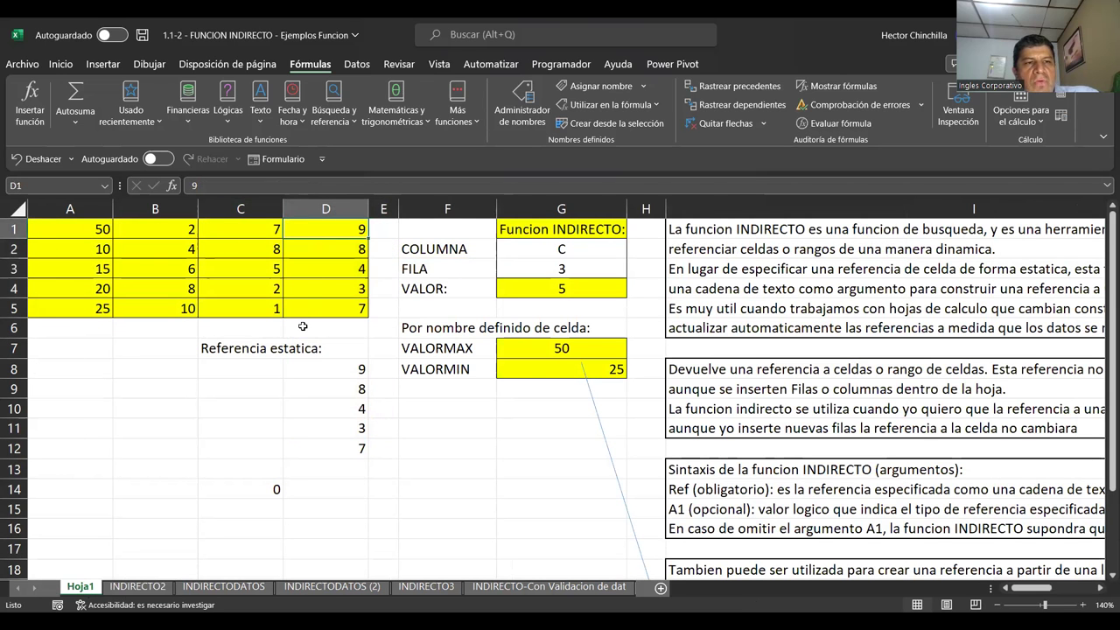
{"action": "left_click", "coordinate": [138, 586]}
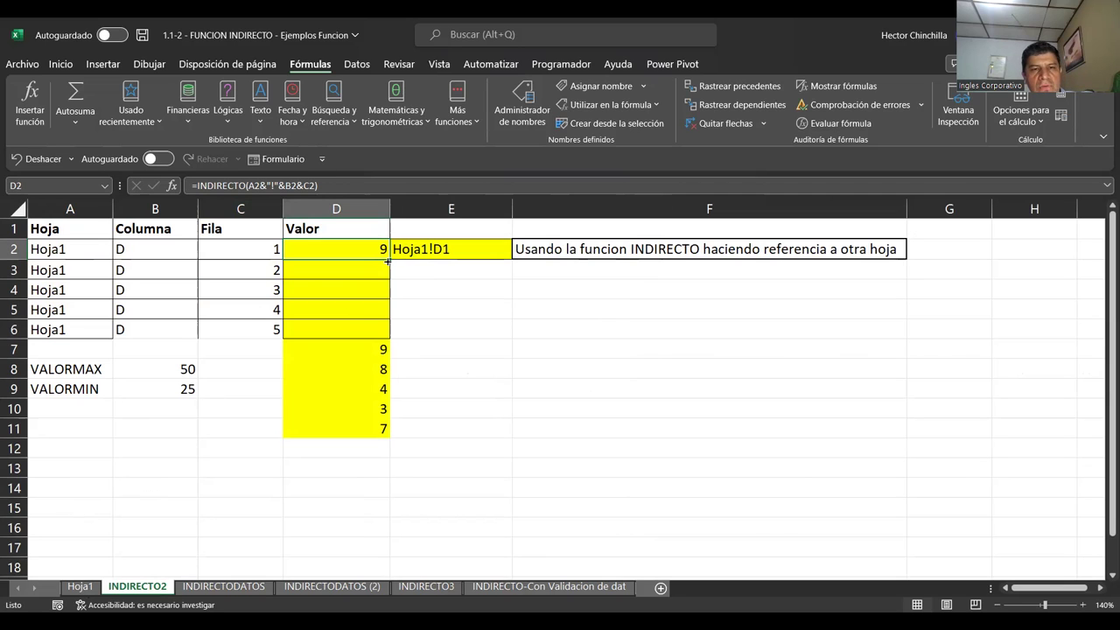
{"action": "left_click_drag", "start_coordinate": [388, 260], "coordinate": [390, 331]}
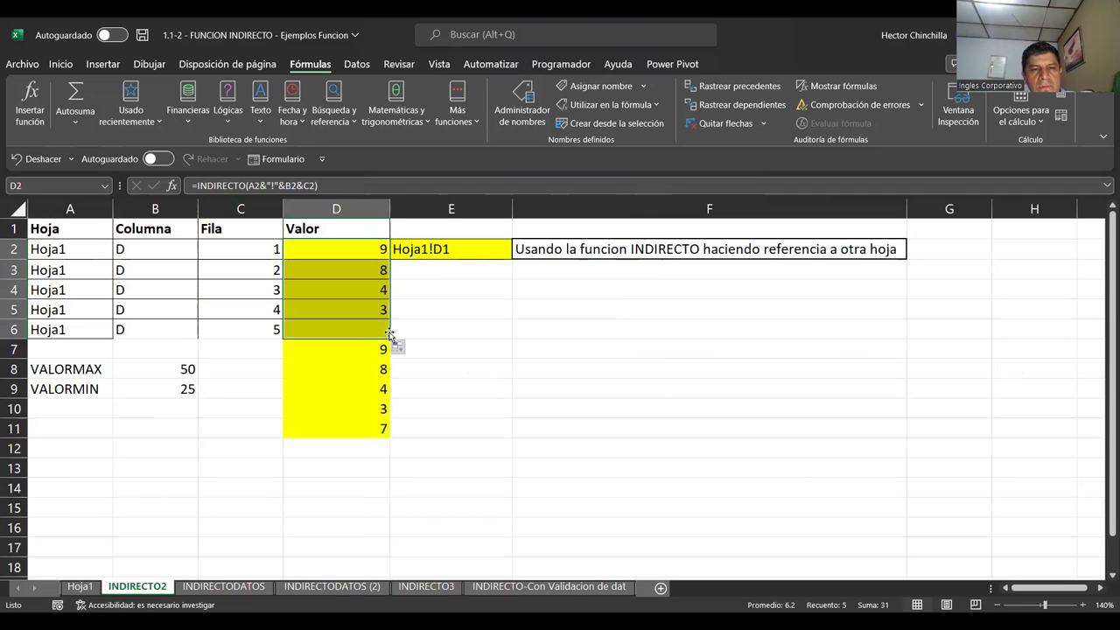
{"action": "left_click", "coordinate": [345, 306]}
{"action": "key", "text": "Up"}
{"action": "key", "text": "Up"}
{"action": "key", "text": "Up"}
{"action": "key", "text": "Down"}
{"action": "key", "text": "Up"}
{"action": "key", "text": "Down"}
{"action": "key", "text": "Up"}
{"action": "key", "text": "Down"}
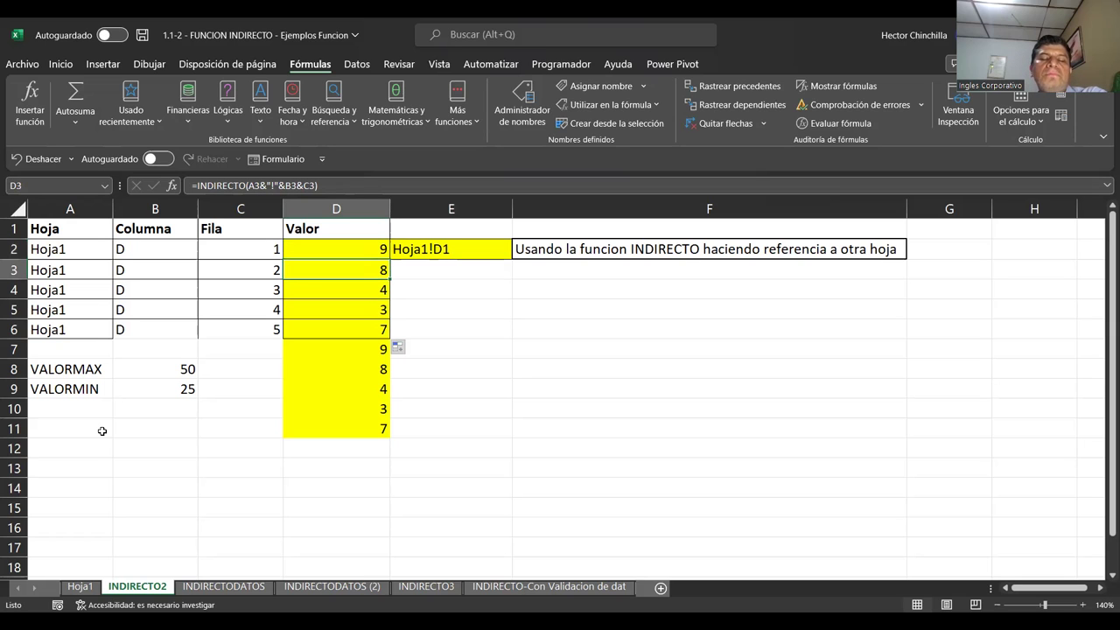
{"action": "key", "text": "Down"}
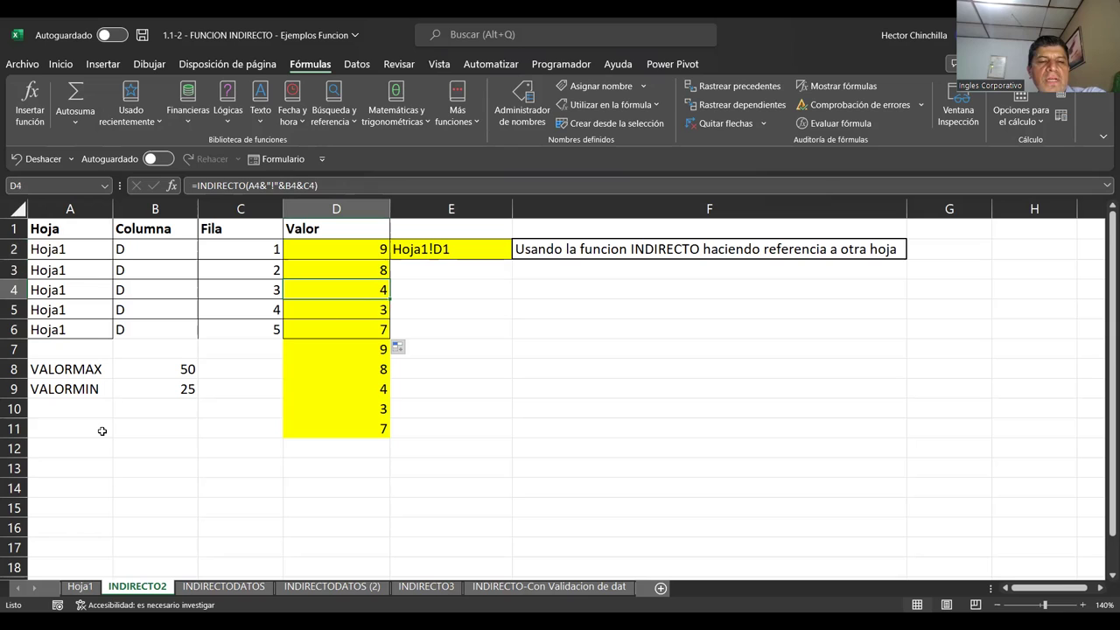
{"action": "key", "text": "Down"}
{"action": "key", "text": "Down"}
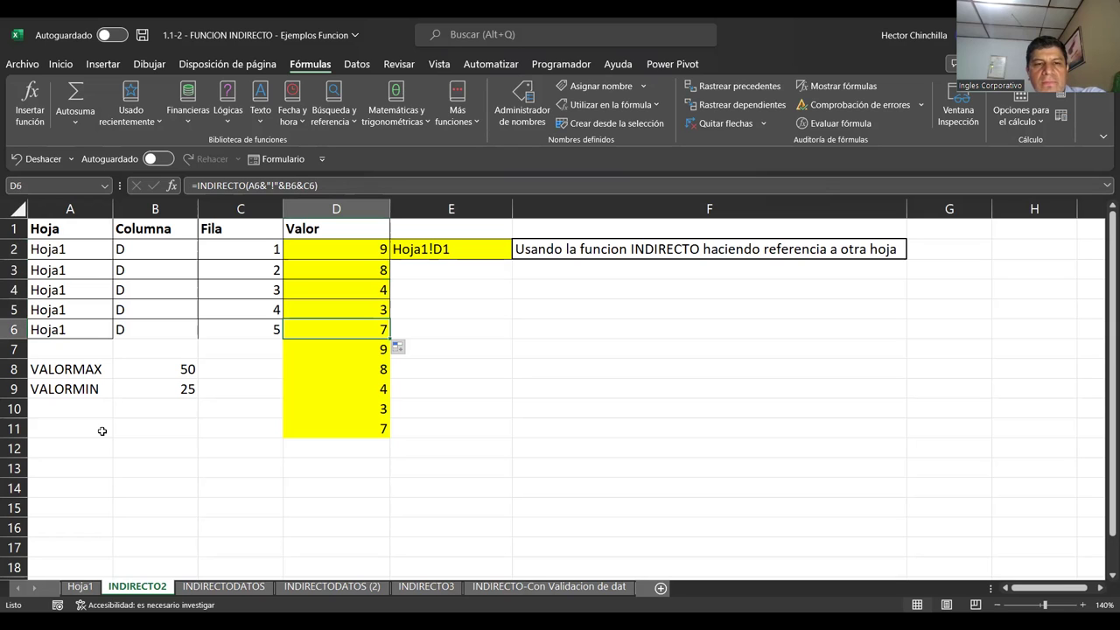
{"action": "key", "text": "Up"}
{"action": "key", "text": "Down"}
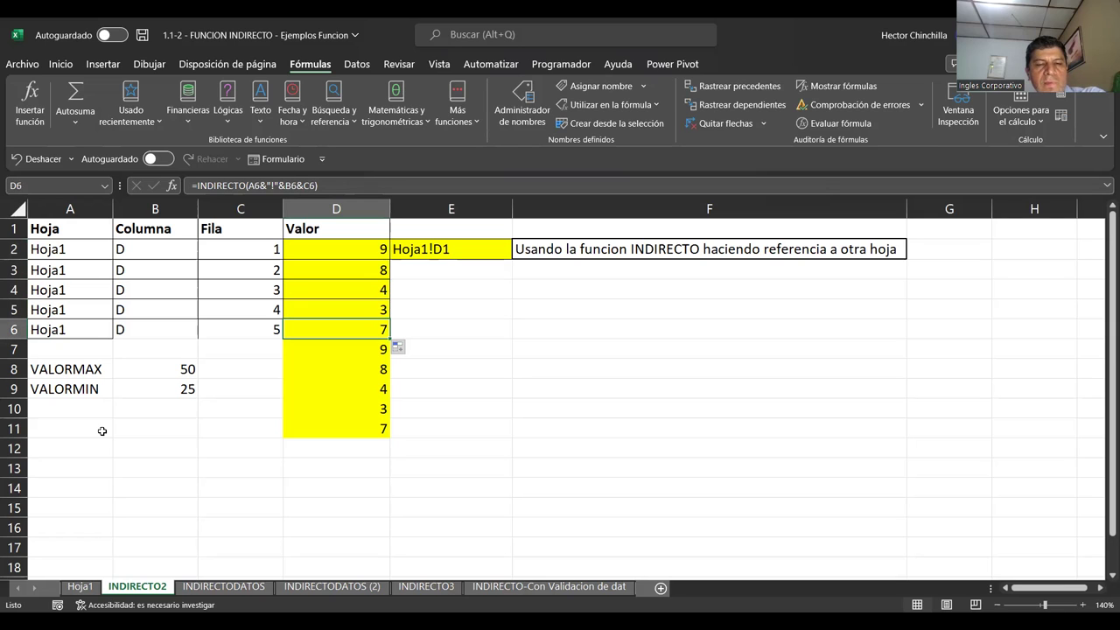
{"action": "key", "text": "Left"}
{"action": "key", "text": "Left"}
{"action": "key", "text": "Up"}
{"action": "key", "text": "Up"}
{"action": "key", "text": "Up"}
{"action": "key", "text": "Up"}
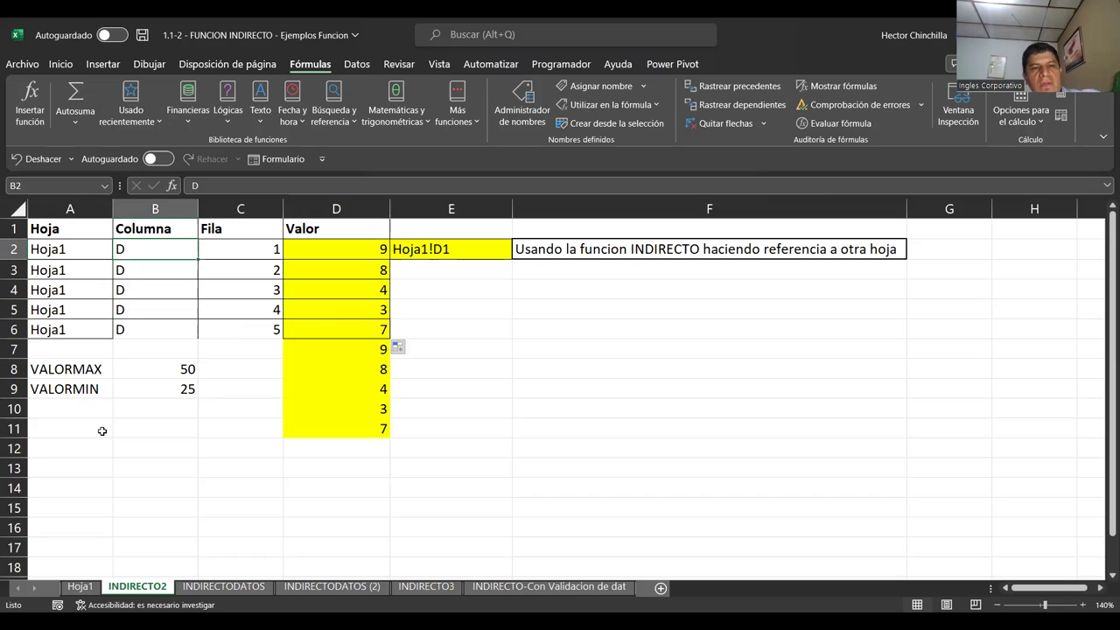
Enter column letters B, A and C in B2:B4, rejecting the Columna AutoComplete suggestion
{"action": "type", "text": "b"}
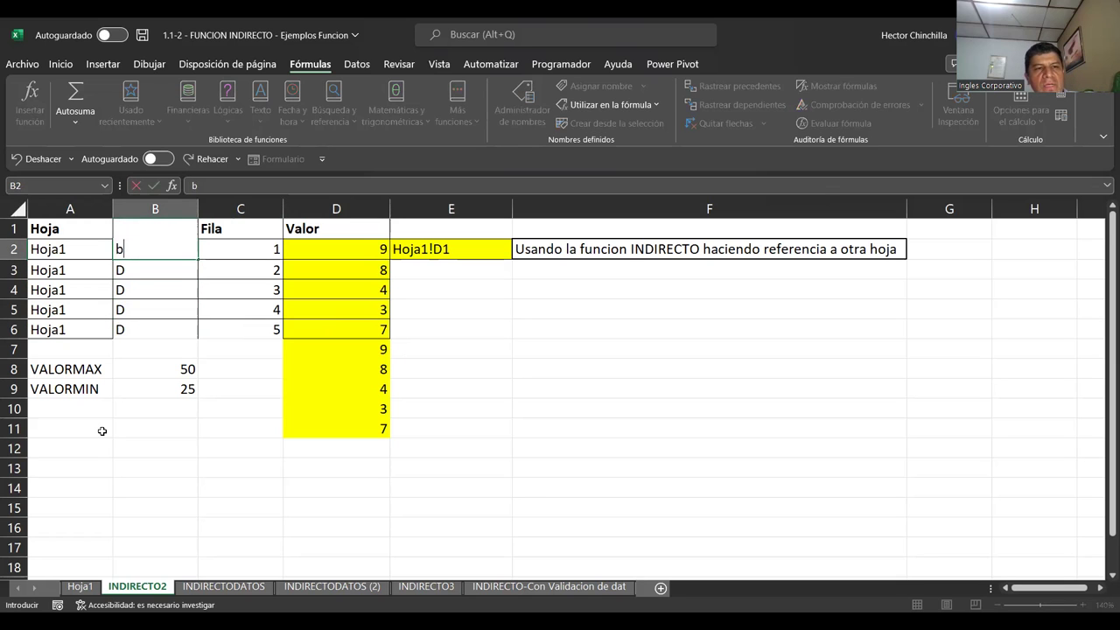
{"action": "key", "text": "Return"}
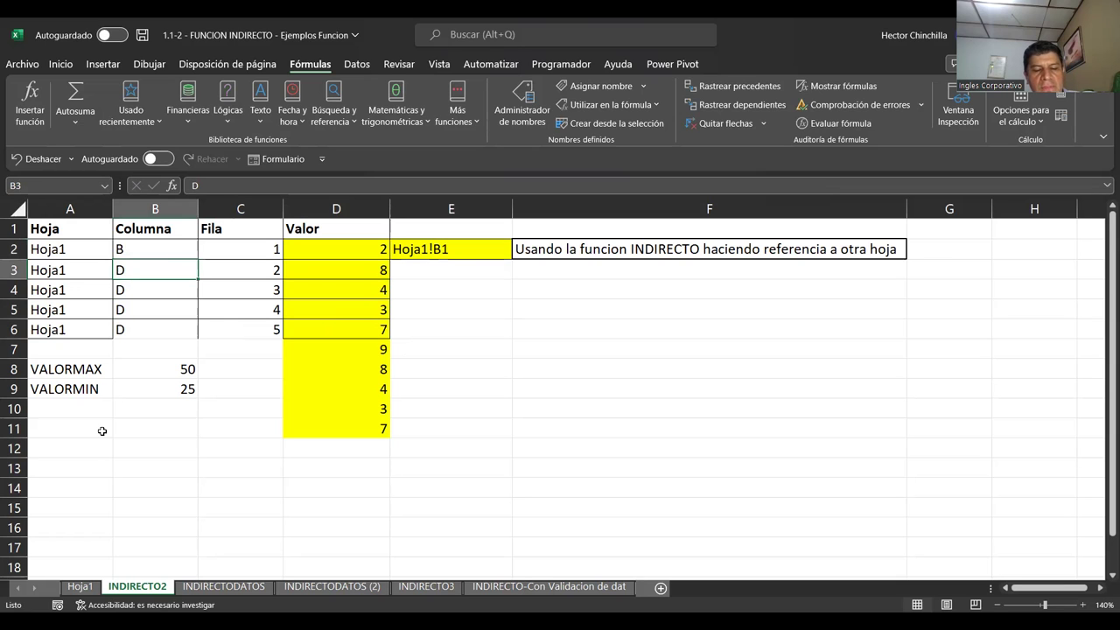
{"action": "type", "text": "c"}
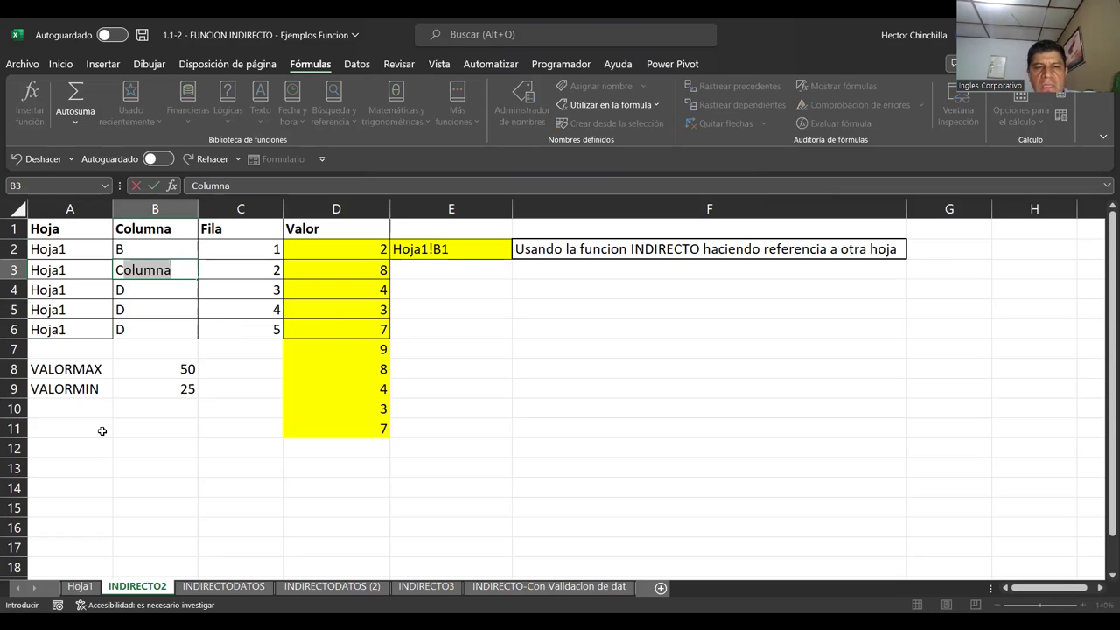
{"action": "key", "text": "BackSpace"}
{"action": "key", "text": "Return"}
{"action": "key", "text": "Up"}
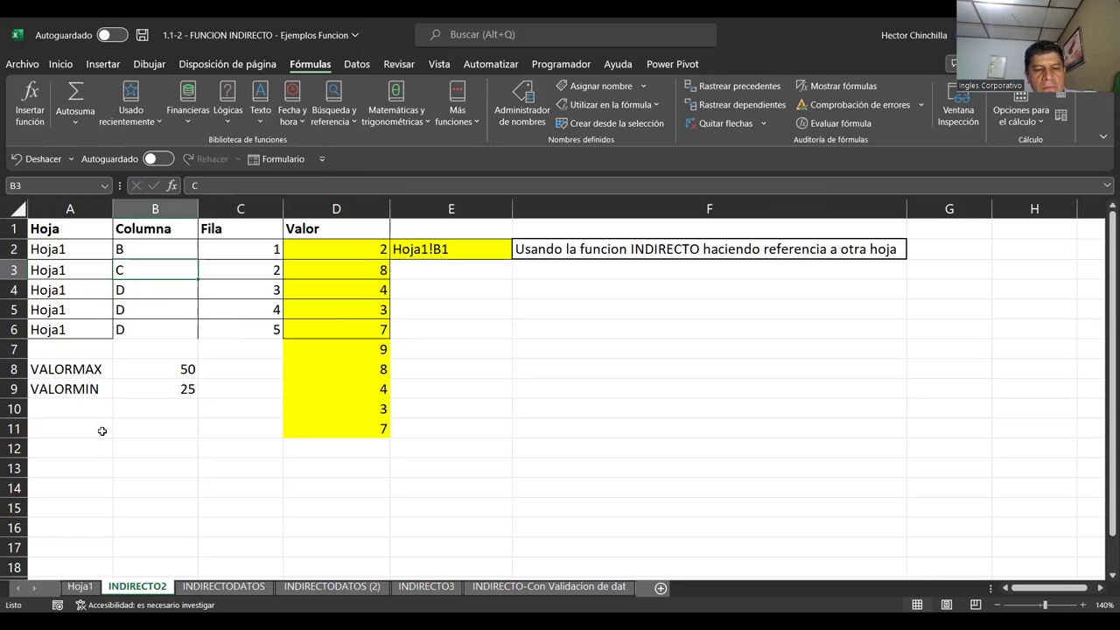
{"action": "type", "text": "a"}
{"action": "key", "text": "Return"}
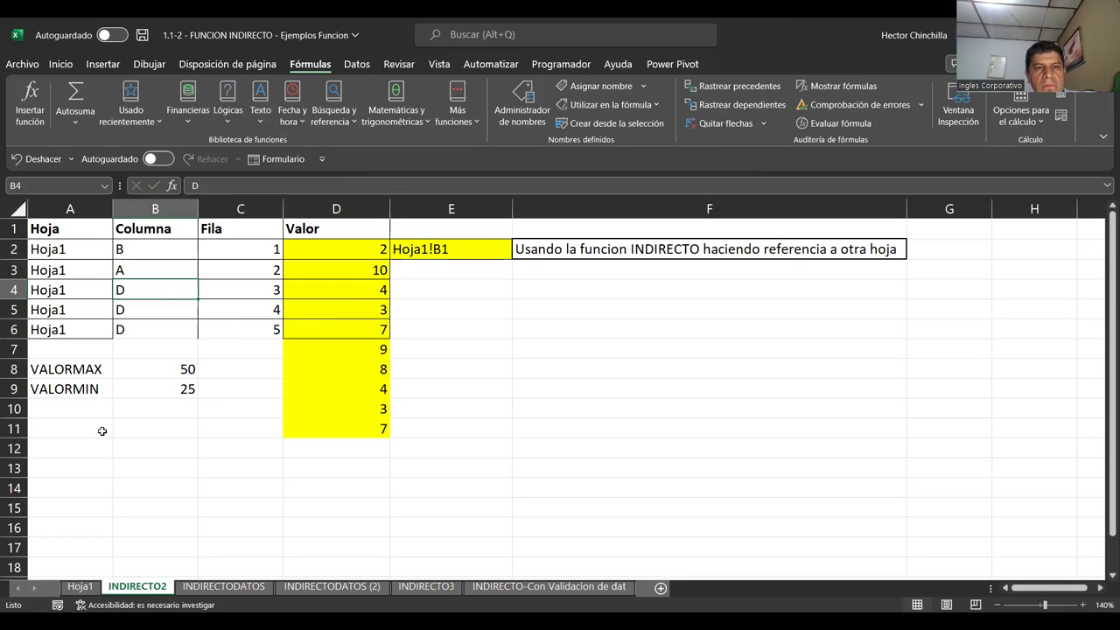
{"action": "type", "text": "c"}
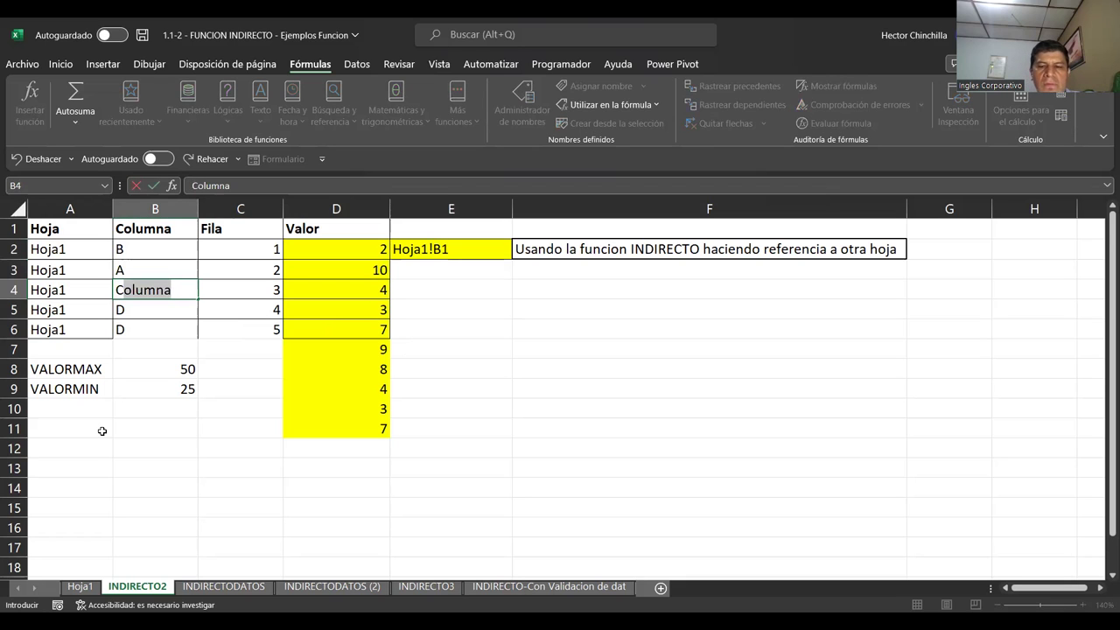
{"action": "key", "text": "BackSpace"}
{"action": "key", "text": "Tab"}
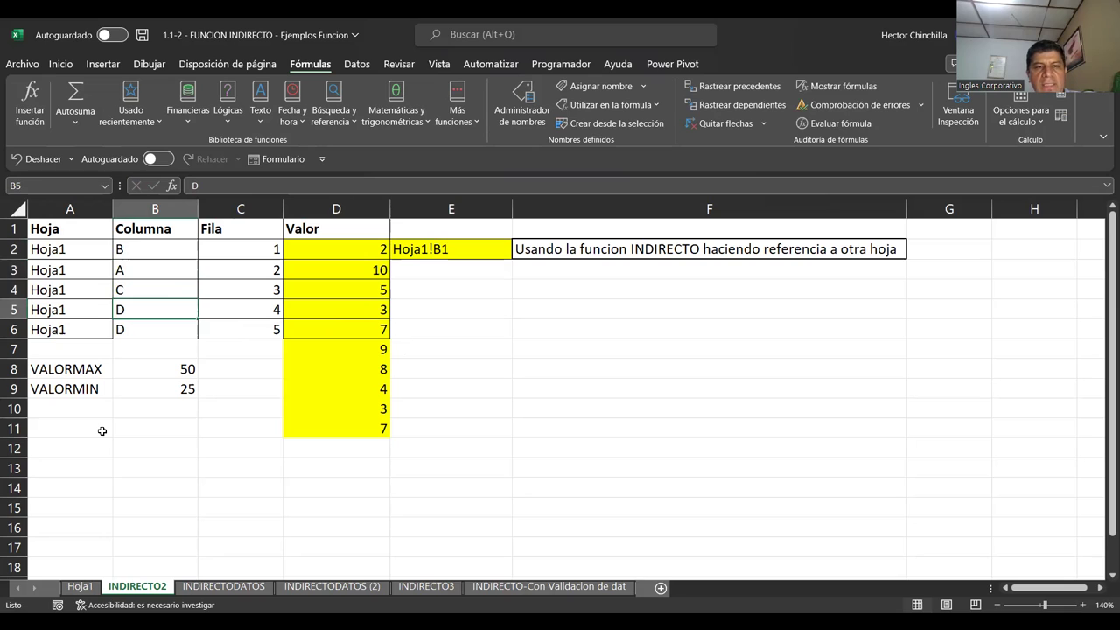
{"action": "key", "text": "Tab"}
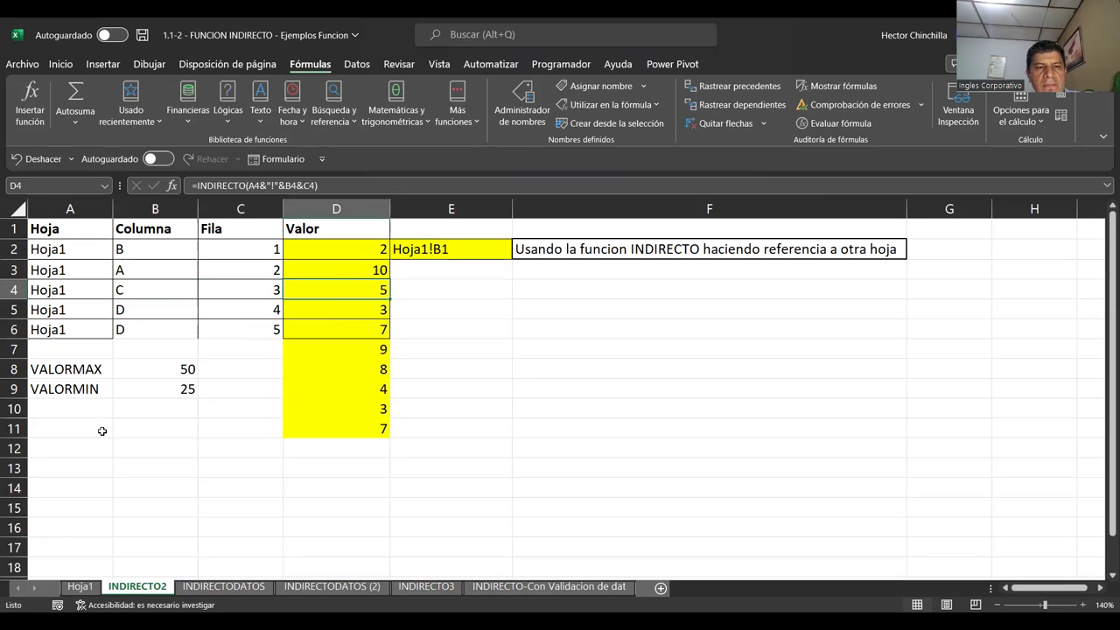
Set the row inputs C5 to 5 and C6 to 4
{"action": "key", "text": "Return"}
{"action": "key", "text": "Left"}
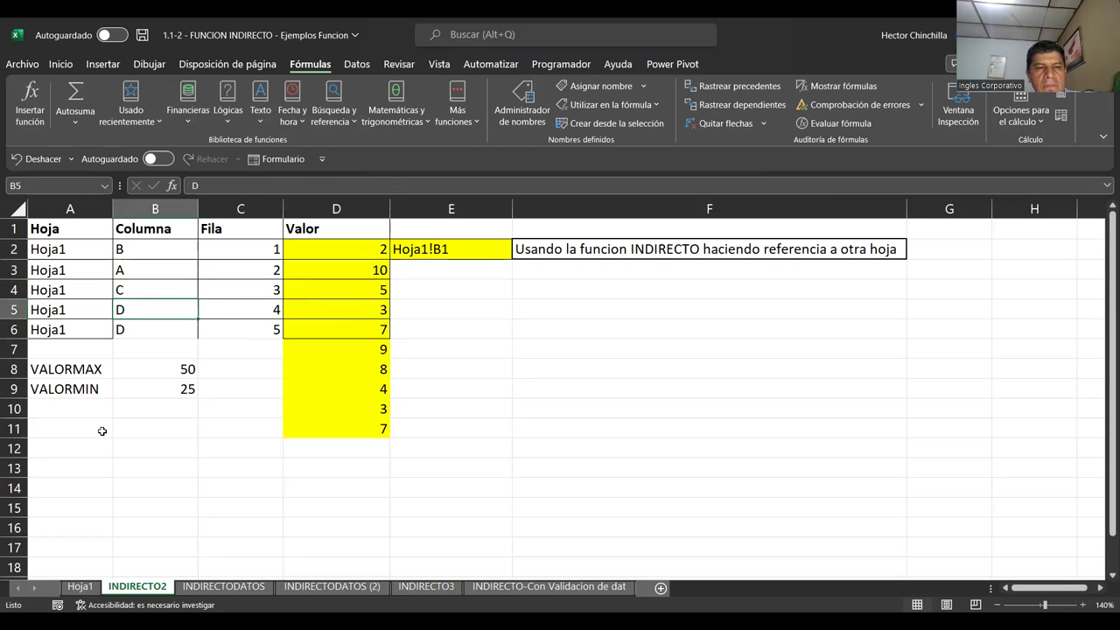
{"action": "key", "text": "Right"}
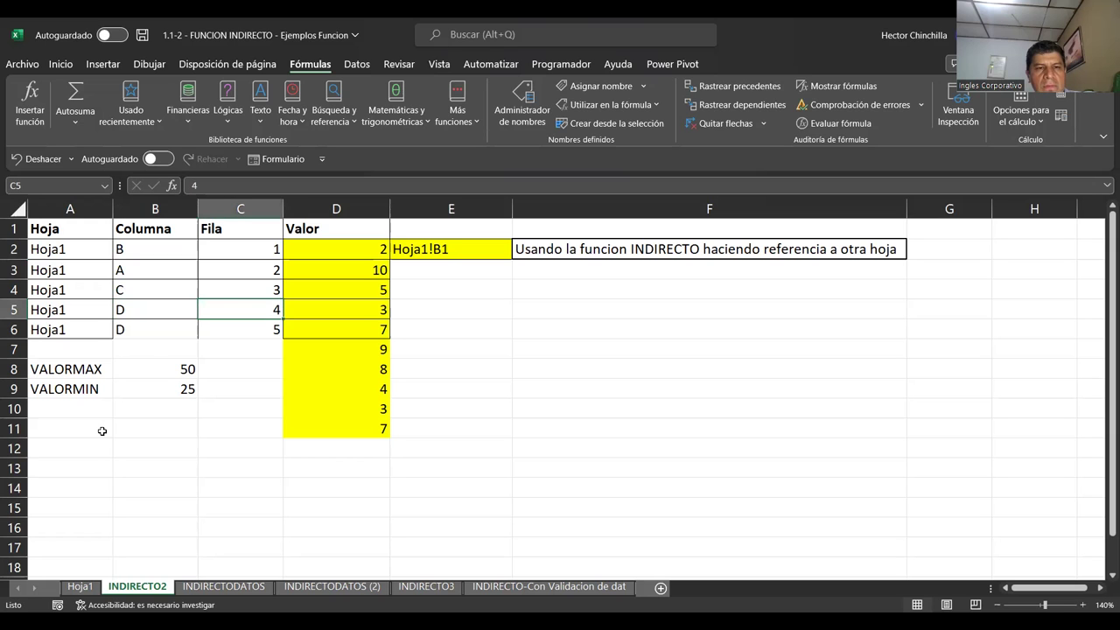
{"action": "type", "text": "5"}
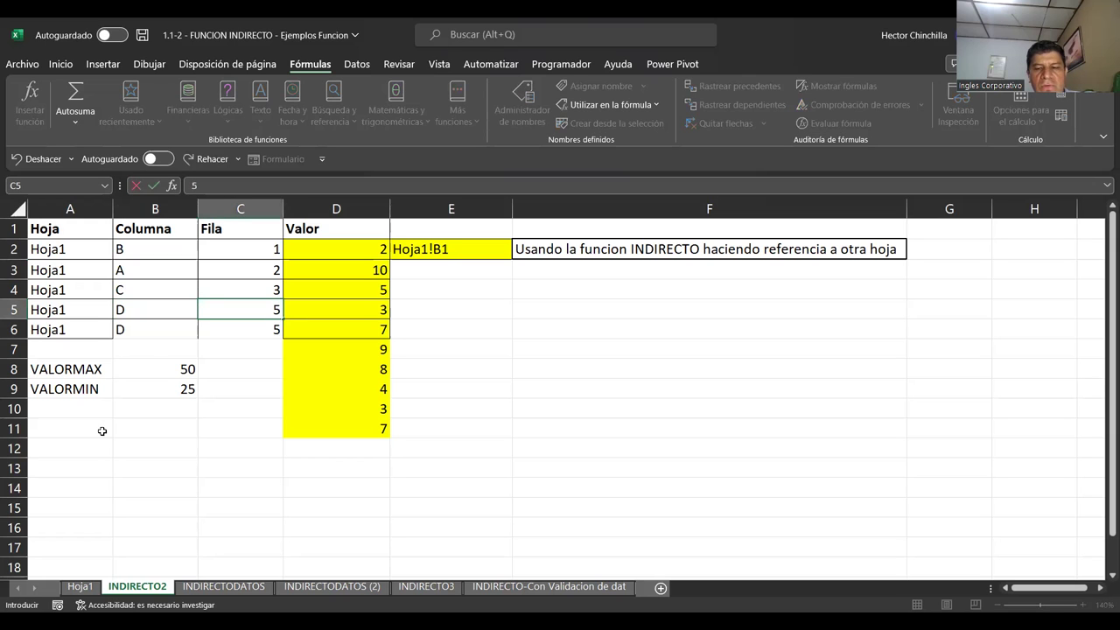
{"action": "key", "text": "Return"}
{"action": "key", "text": "Up"}
{"action": "key", "text": "Left"}
{"action": "key", "text": "shift+Right"}
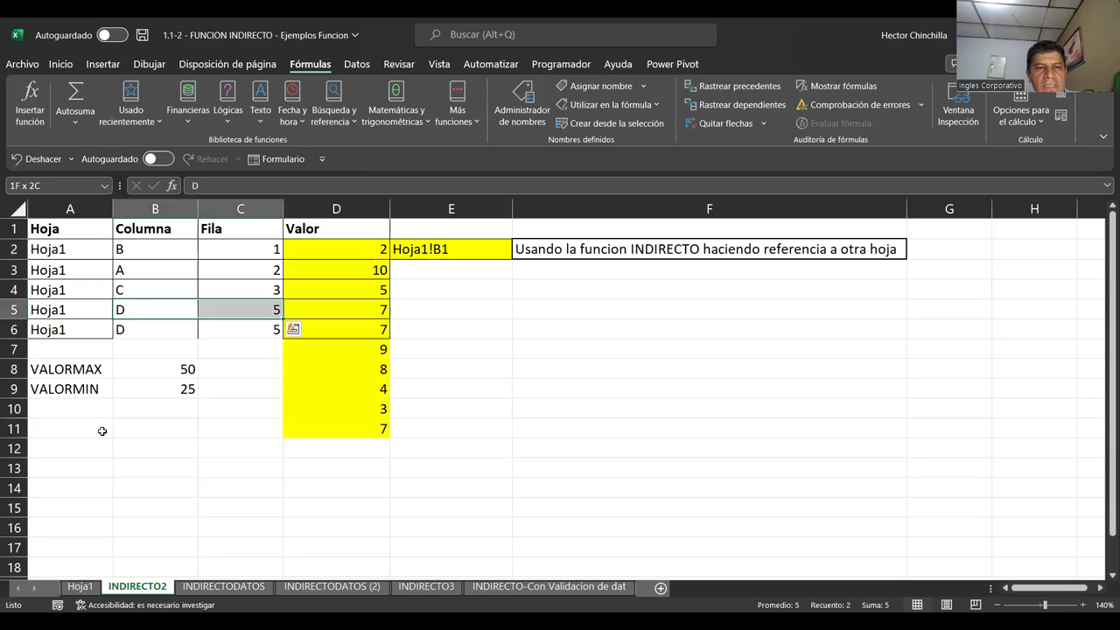
{"action": "key", "text": "Down"}
{"action": "key", "text": "Right"}
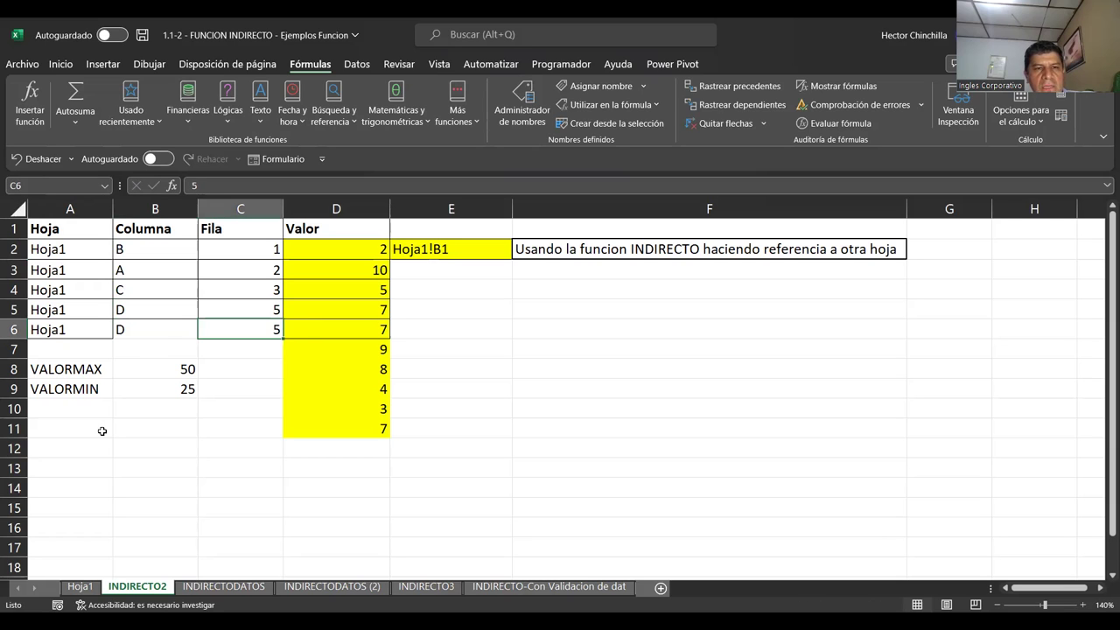
{"action": "type", "text": "4"}
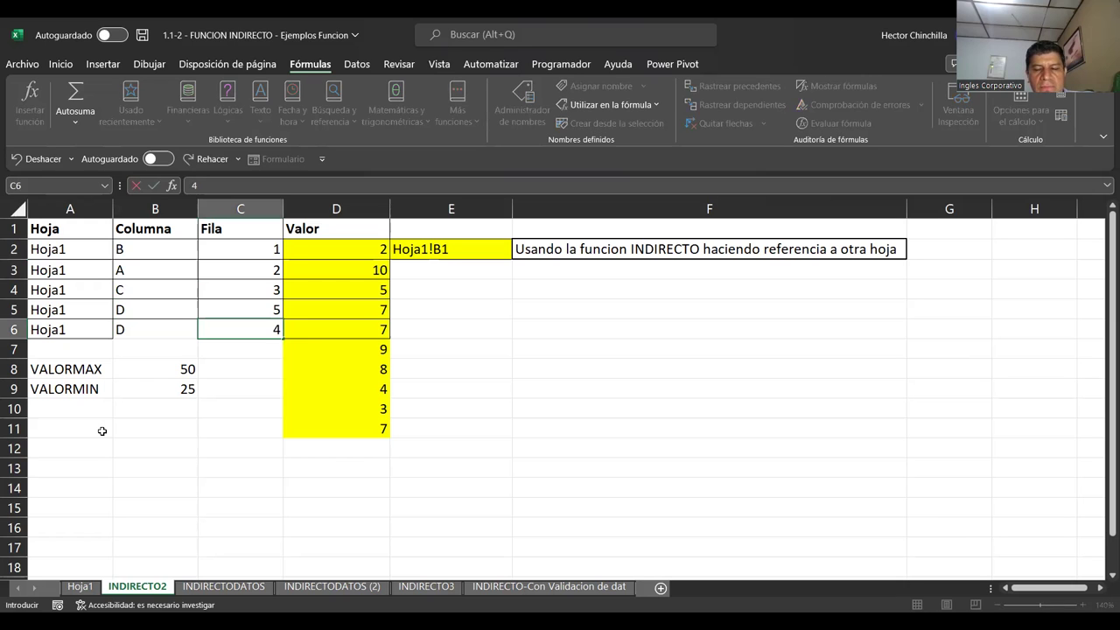
{"action": "key", "text": "Return"}
Review the recalculated Valor formulas around D6 and D7
{"action": "key", "text": "Up"}
{"action": "key", "text": "Right"}
{"action": "key", "text": "Down"}
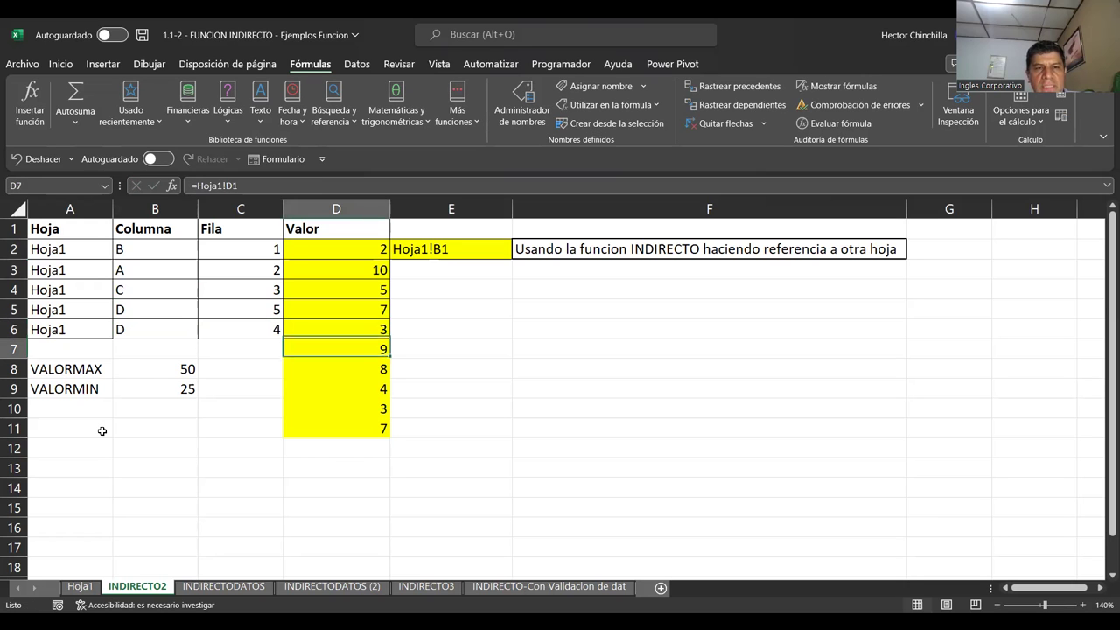
{"action": "key", "text": "Up"}
{"action": "key", "text": "Left"}
{"action": "key", "text": "Left"}
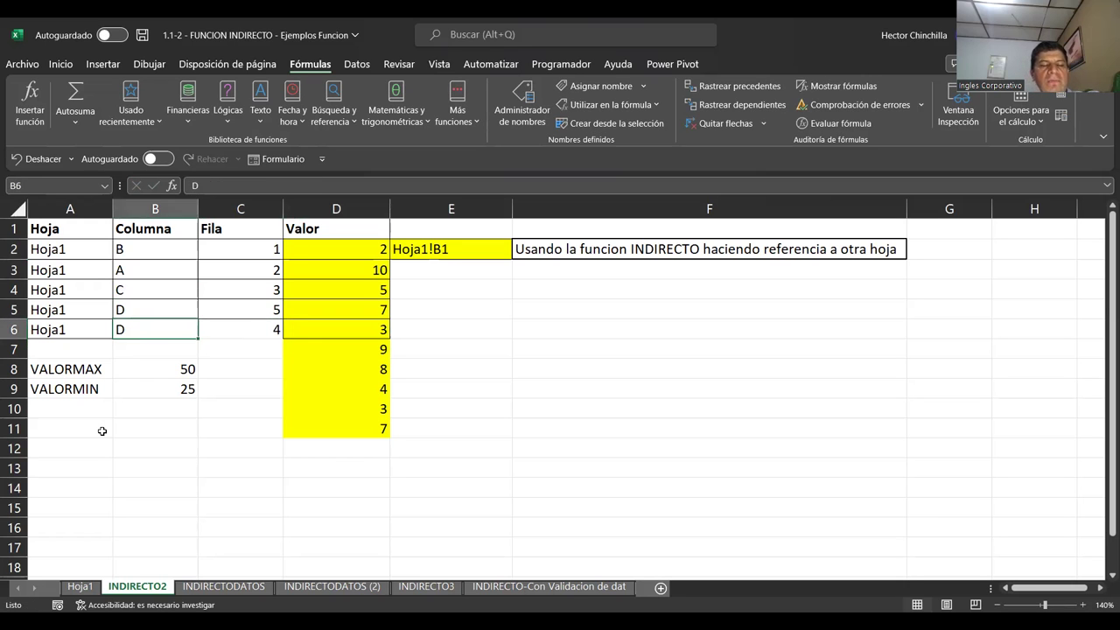
{"action": "key", "text": "Left"}
{"action": "key", "text": "Up"}
{"action": "key", "text": "Up"}
{"action": "key", "text": "Up"}
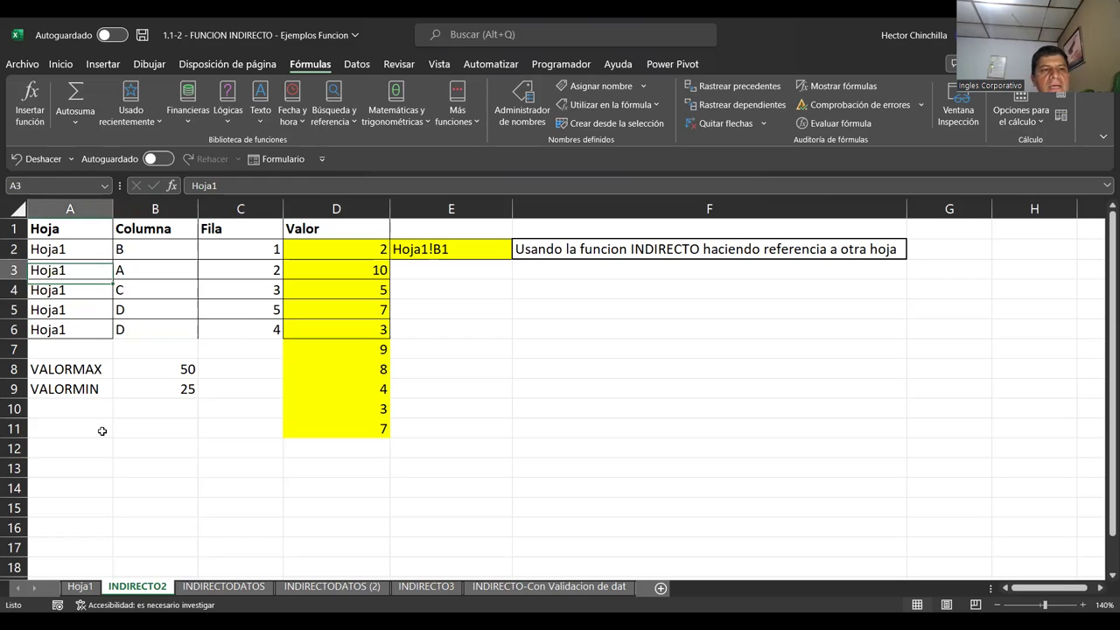
{"action": "key", "text": "Up"}
{"action": "key", "text": "Up"}
{"action": "key", "text": "Down"}
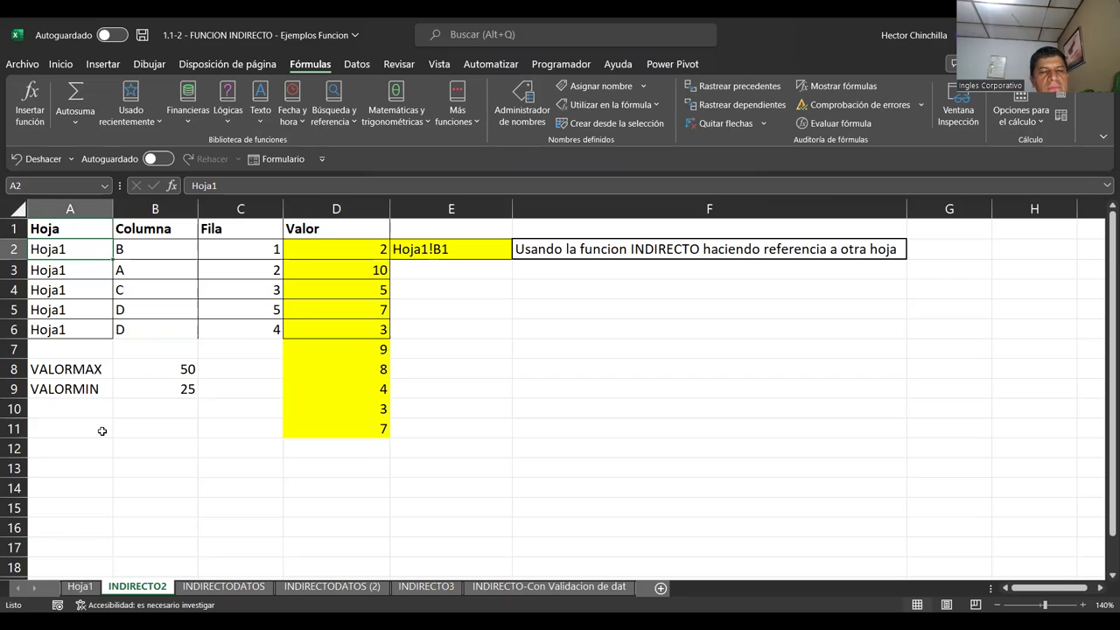
{"action": "key", "text": "Right"}
{"action": "key", "text": "Left"}
{"action": "key", "text": "Right"}
{"action": "key", "text": "shift+Right"}
{"action": "key", "text": "Left"}
{"action": "key", "text": "Right"}
{"action": "key", "text": "shift+Right"}
{"action": "key", "text": "shift+Left"}
{"action": "key", "text": "shift+Right"}
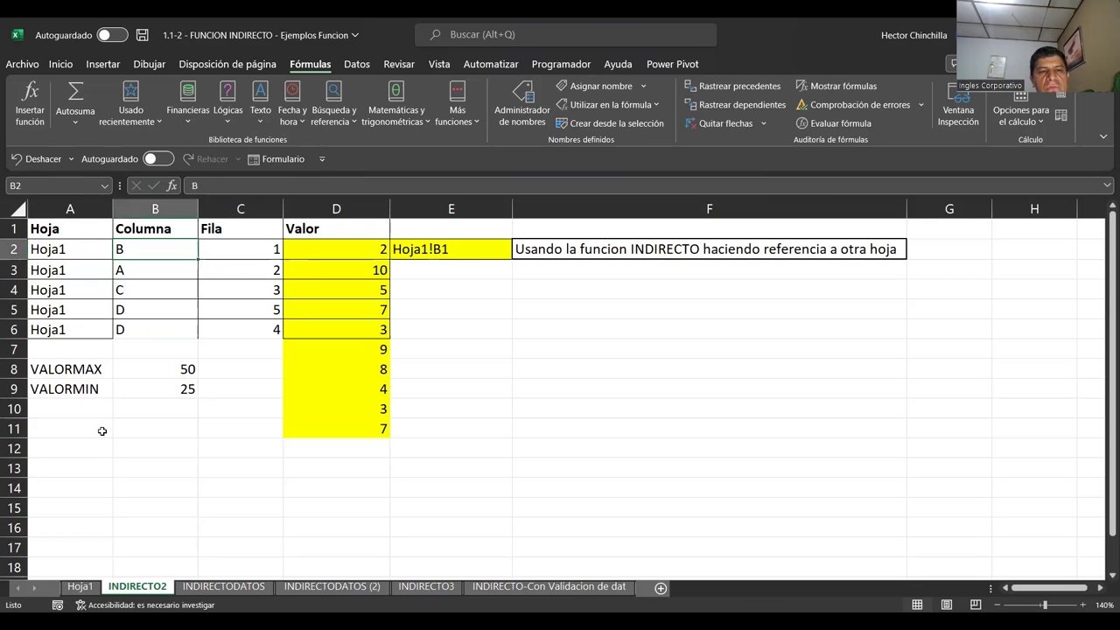
{"action": "key", "text": "shift+Left"}
{"action": "key", "text": "Down"}
{"action": "key", "text": "Down"}
{"action": "key", "text": "Down"}
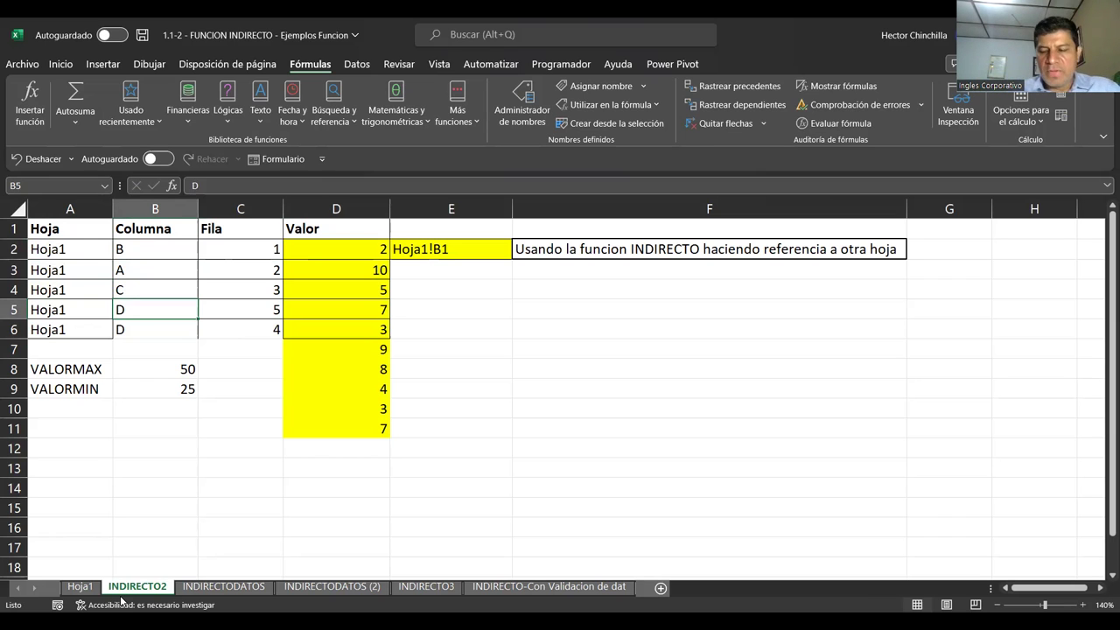
{"action": "left_click", "coordinate": [307, 291]}
{"action": "key", "text": "Up"}
{"action": "key", "text": "Up"}
{"action": "key", "text": "Right"}
{"action": "key", "text": "Left"}
{"action": "key", "text": "Left"}
{"action": "key", "text": "Left"}
{"action": "key", "text": "Right"}
{"action": "key", "text": "Right"}
{"action": "key", "text": "Right"}
{"action": "key", "text": "Left"}
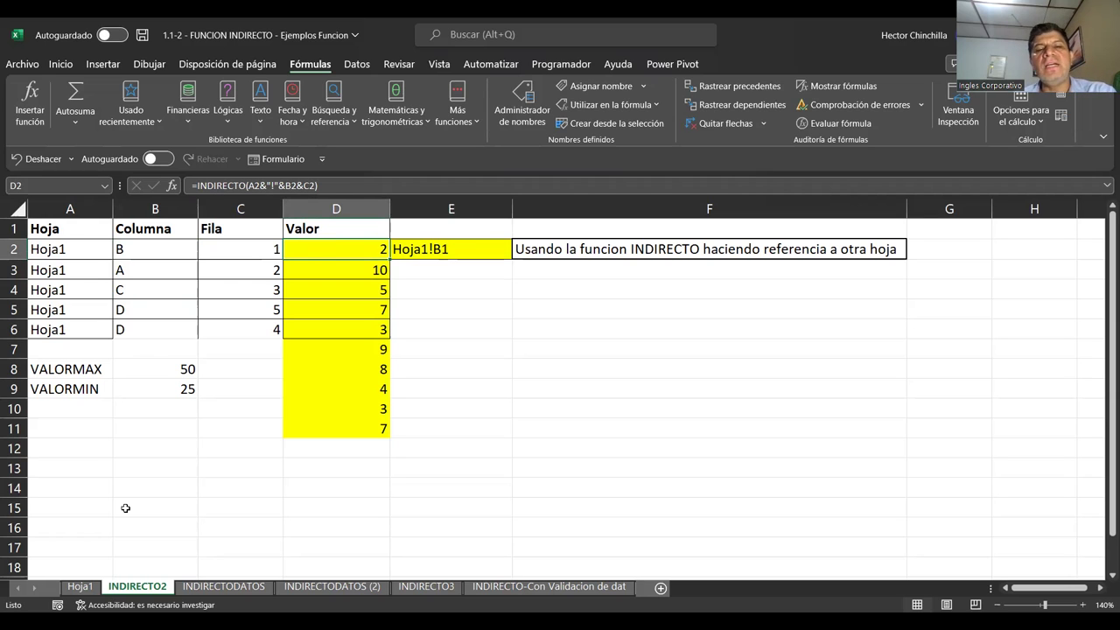
{"action": "left_click", "coordinate": [252, 354]}
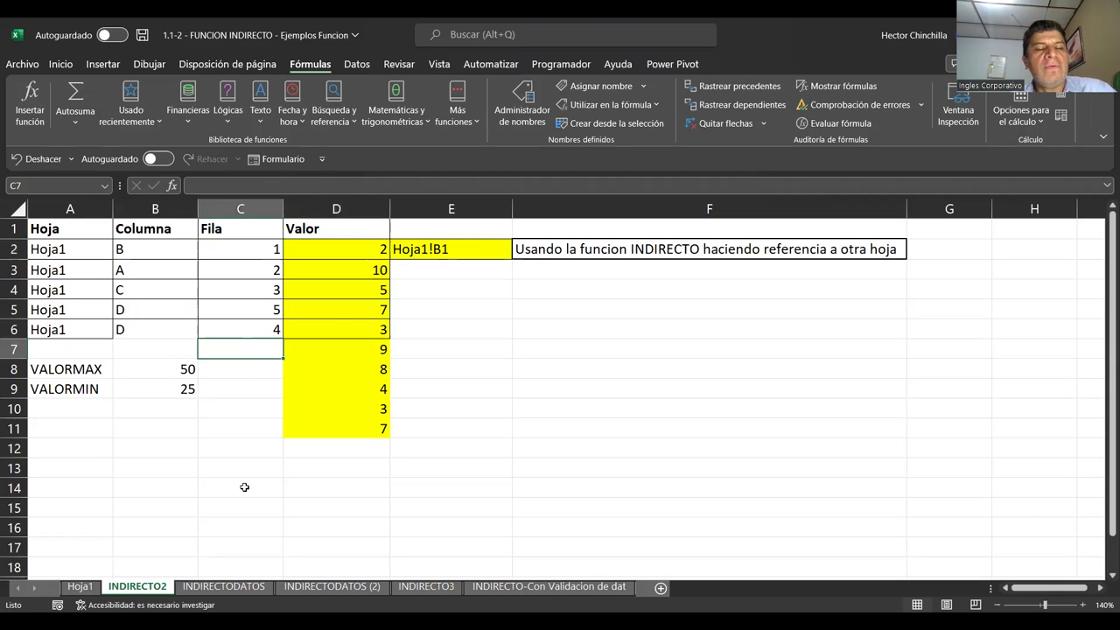
{"action": "left_click_drag", "start_coordinate": [325, 316], "coordinate": [325, 272]}
{"action": "left_click", "coordinate": [324, 250]}
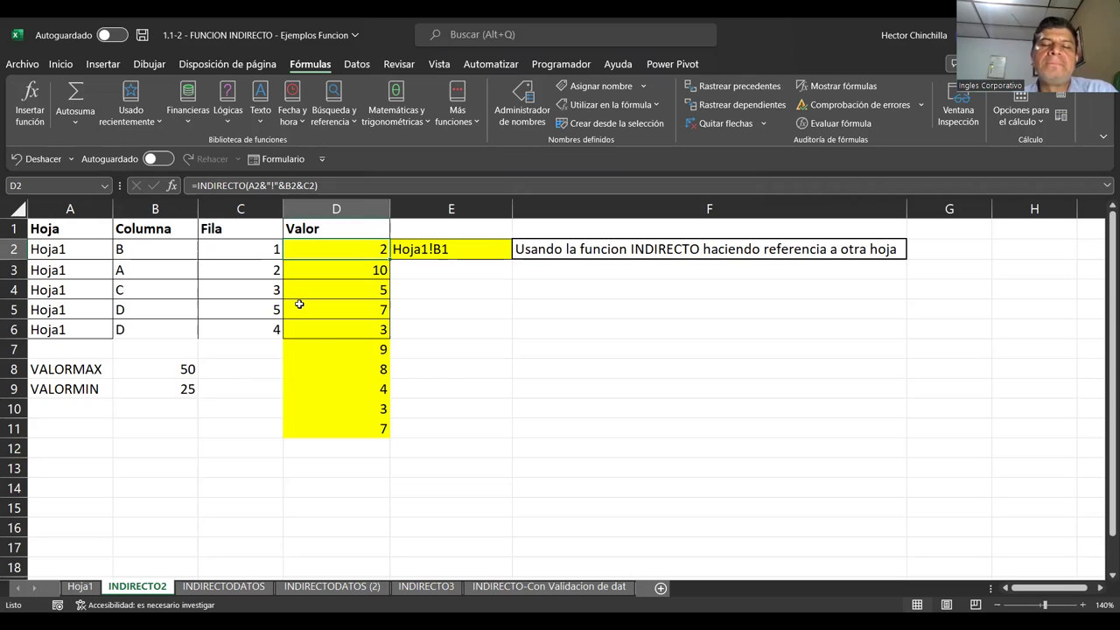
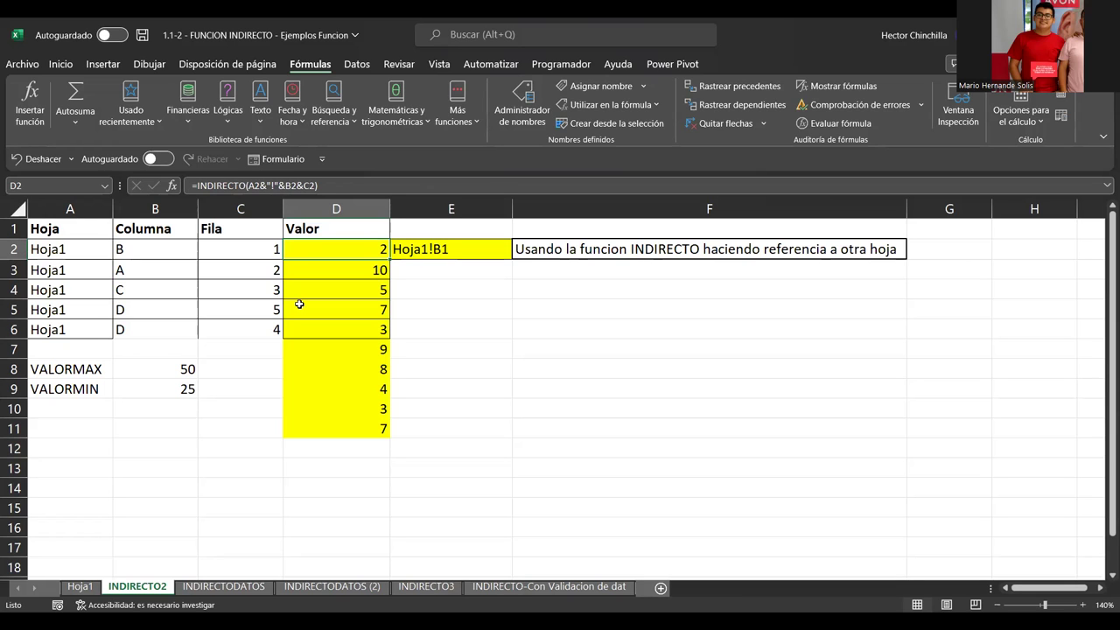
On Hoja1, change cell D1 from 9 to HOLA, then return to the INDIRECTO2 sheet
{"action": "left_click", "coordinate": [80, 587]}
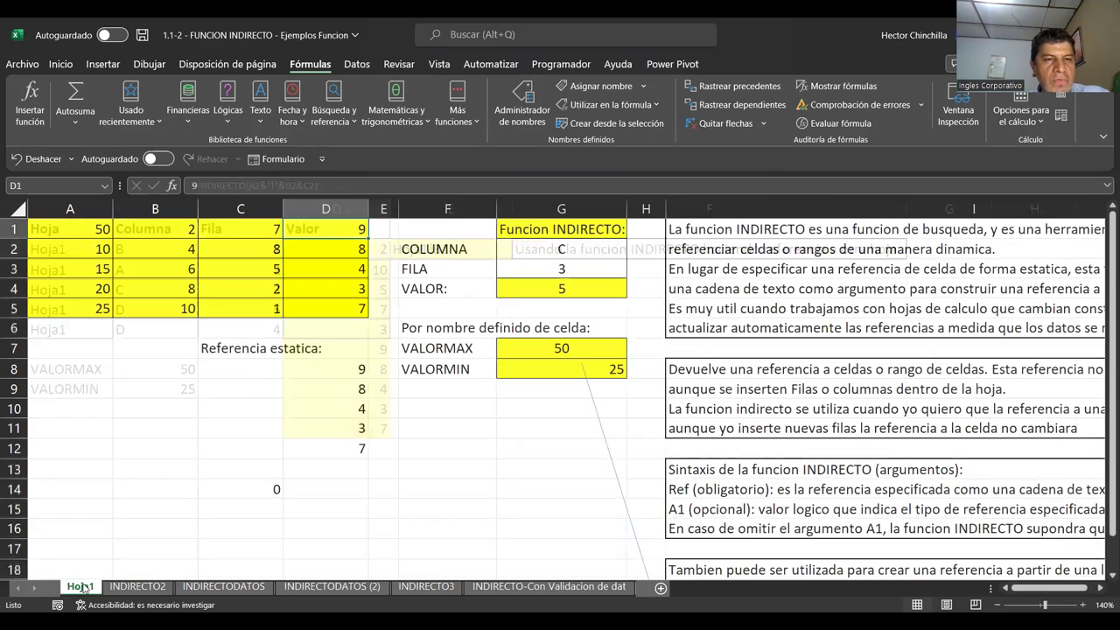
{"action": "type", "text": "HOLA"}
{"action": "key", "text": "Return"}
{"action": "left_click", "coordinate": [350, 230]}
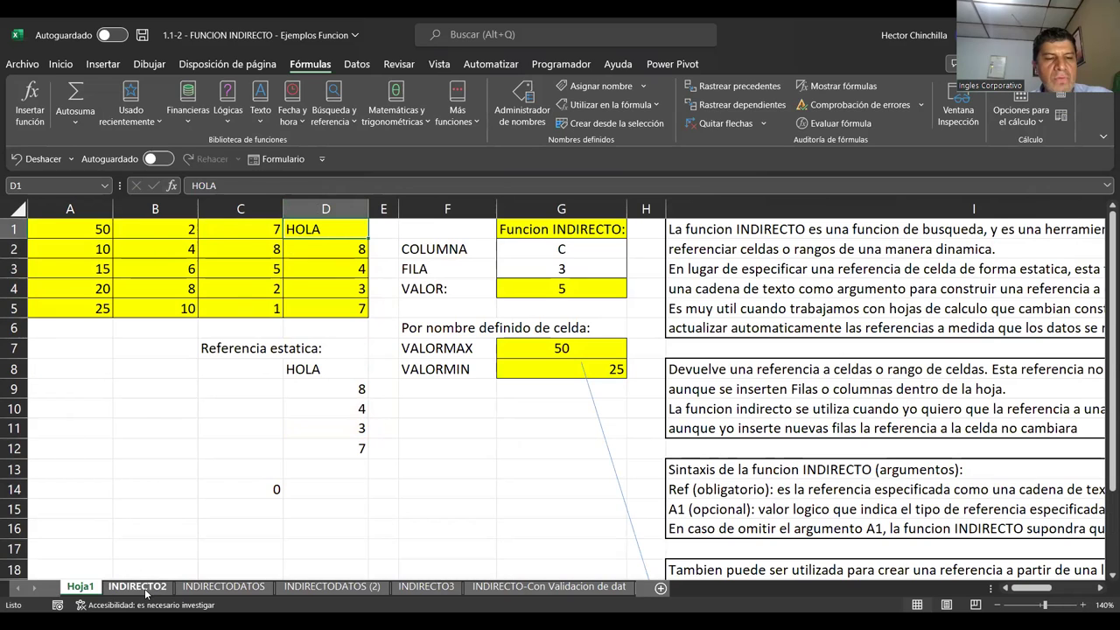
{"action": "left_click", "coordinate": [138, 586]}
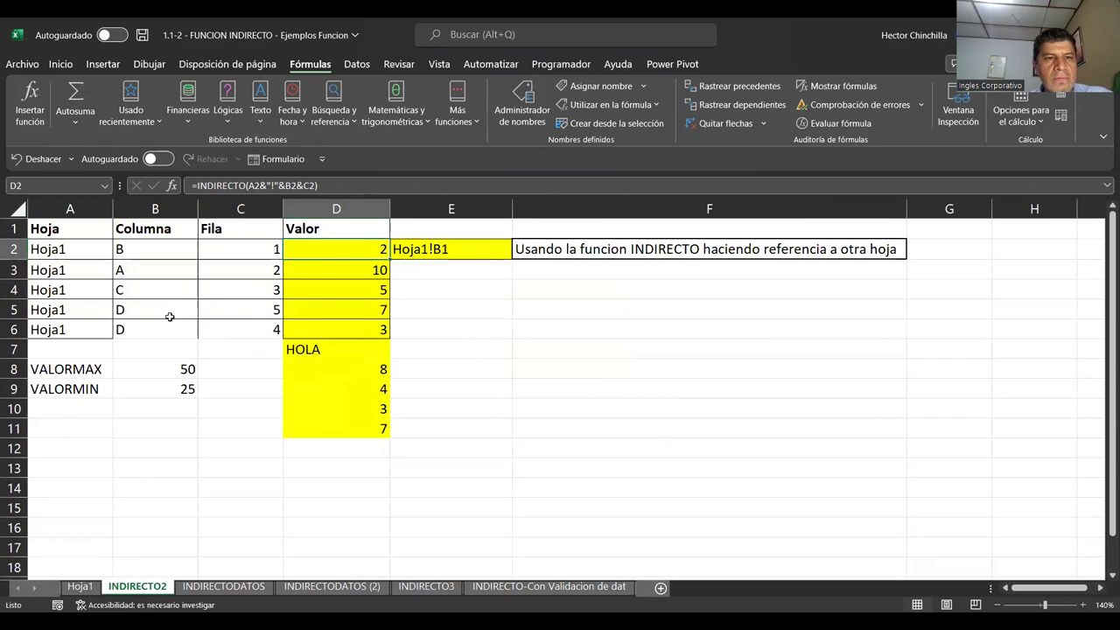
Enter 1 as the row number in INDIRECTO2 cell C5
{"action": "left_click", "coordinate": [220, 311]}
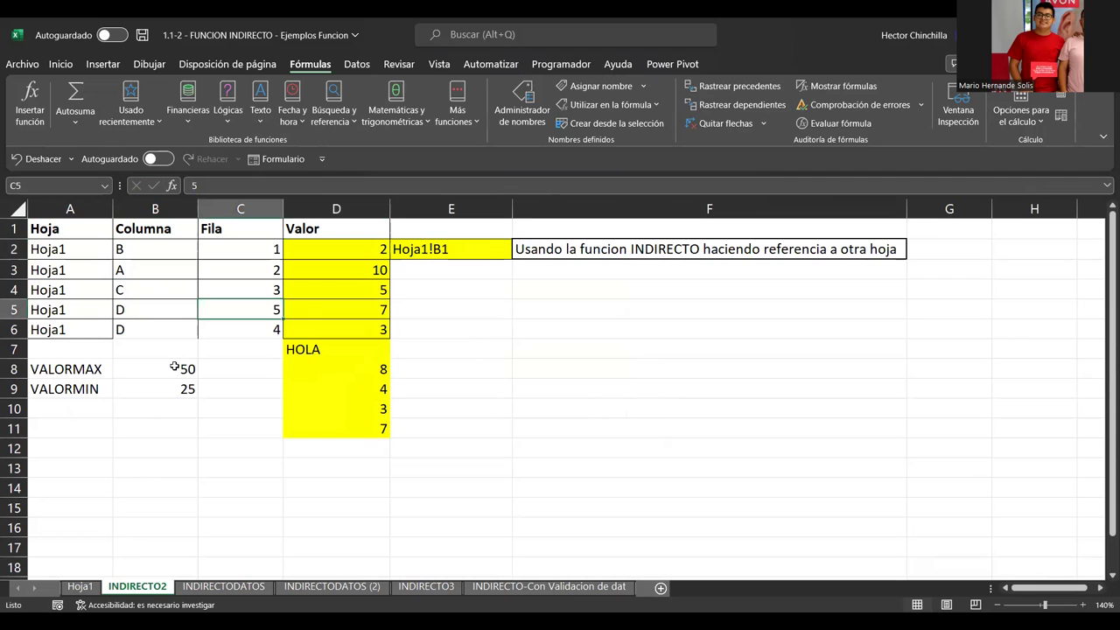
{"action": "type", "text": "1"}
{"action": "key", "text": "Return"}
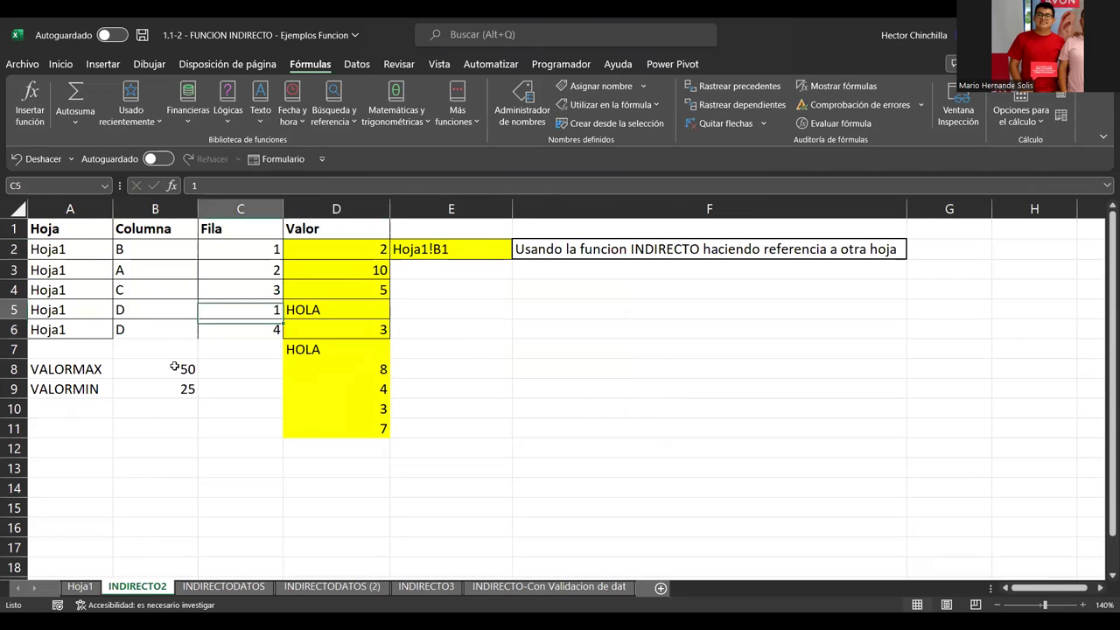
{"action": "key", "text": "Up"}
Step between B5, C5 and D5 to inspect the INDIRECTO formula now returning HOLA
{"action": "key", "text": "Left"}
{"action": "key", "text": "Right"}
{"action": "key", "text": "Right"}
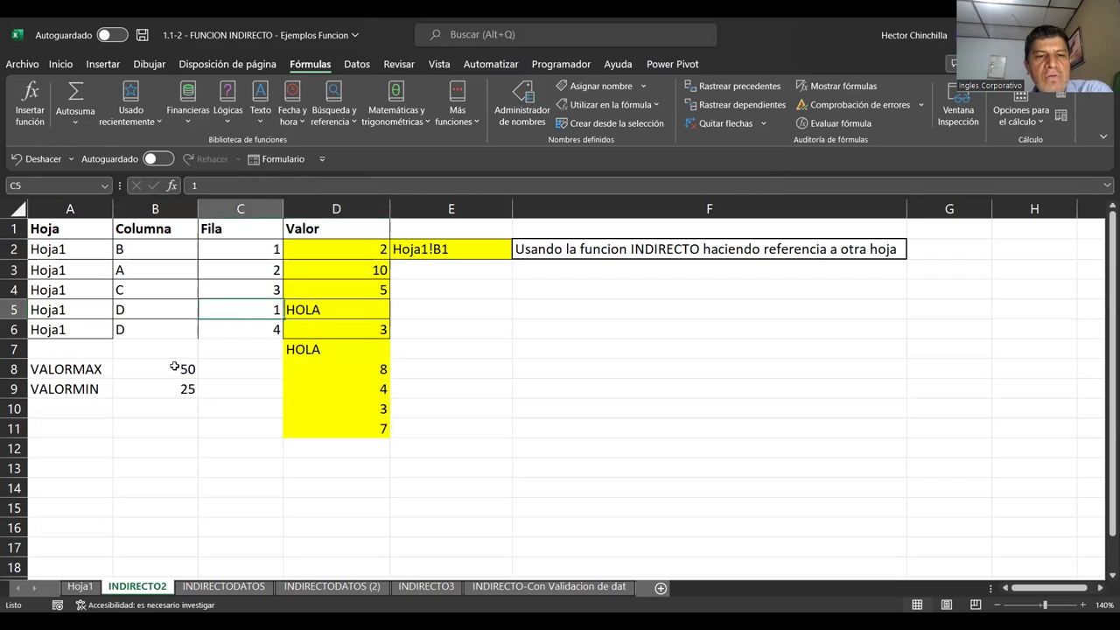
{"action": "key", "text": "Left"}
{"action": "key", "text": "Left"}
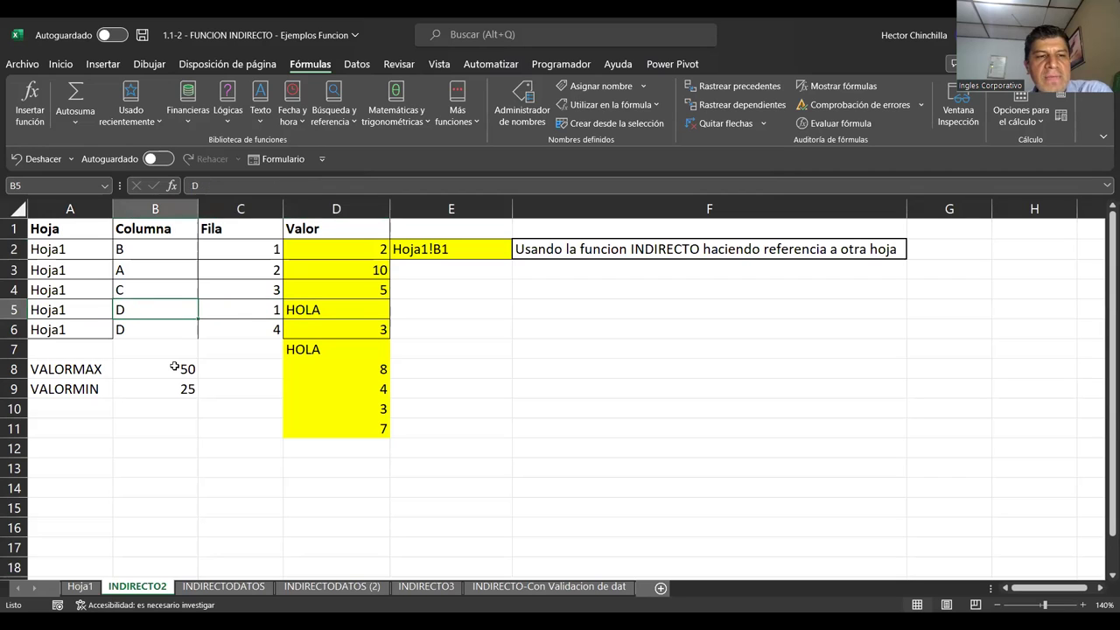
{"action": "key", "text": "shift+Right"}
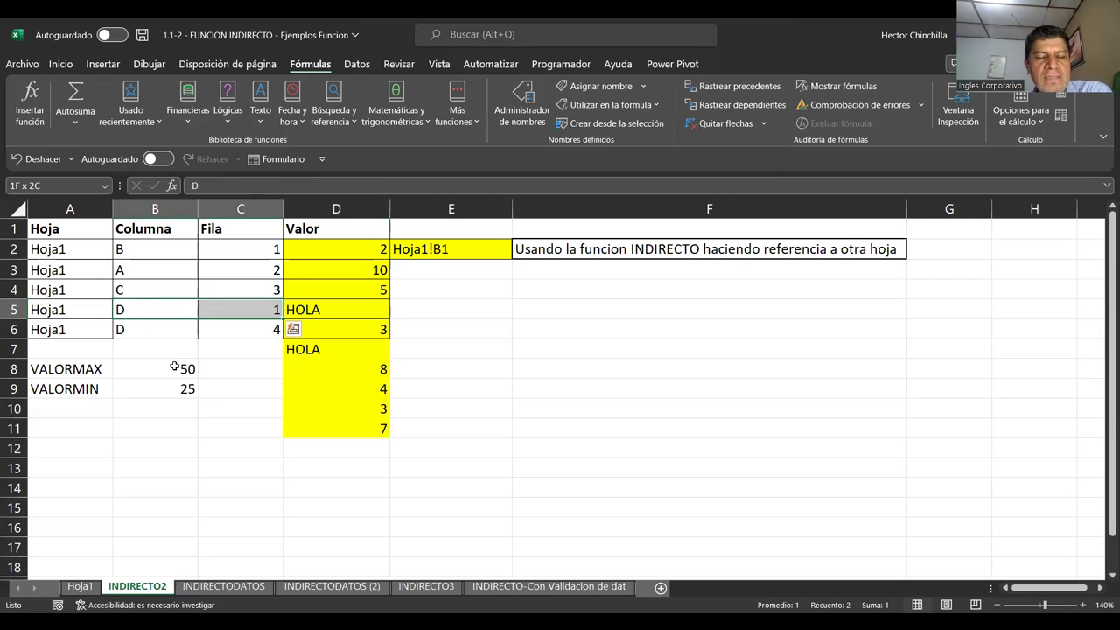
{"action": "key", "text": "Right"}
{"action": "key", "text": "Right"}
{"action": "key", "text": "Left"}
{"action": "key", "text": "Left"}
{"action": "key", "text": "Right"}
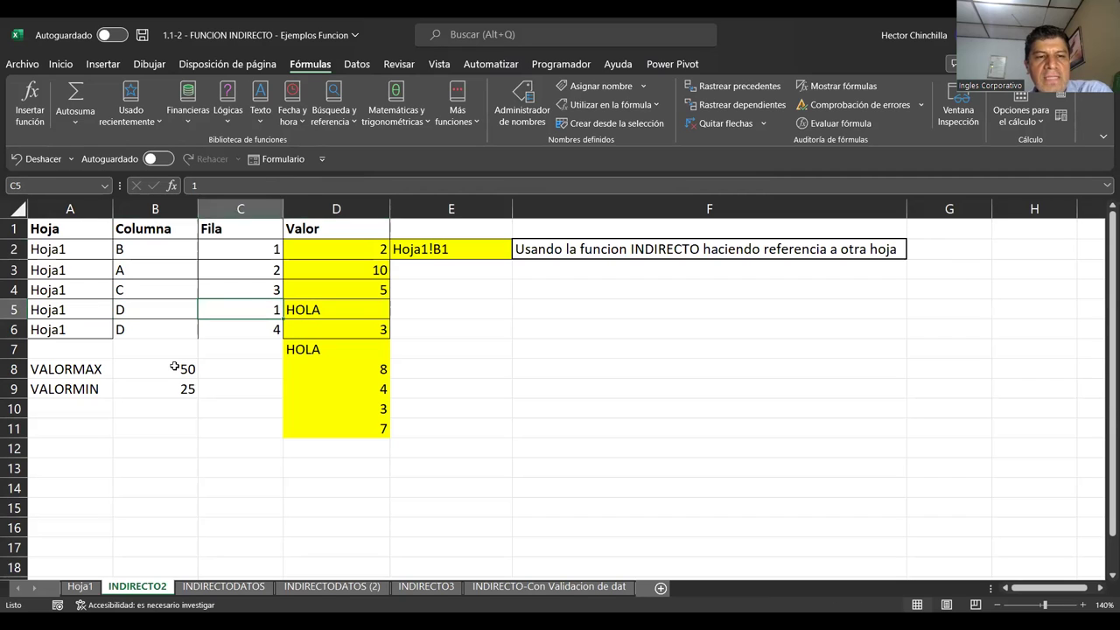
{"action": "key", "text": "Right"}
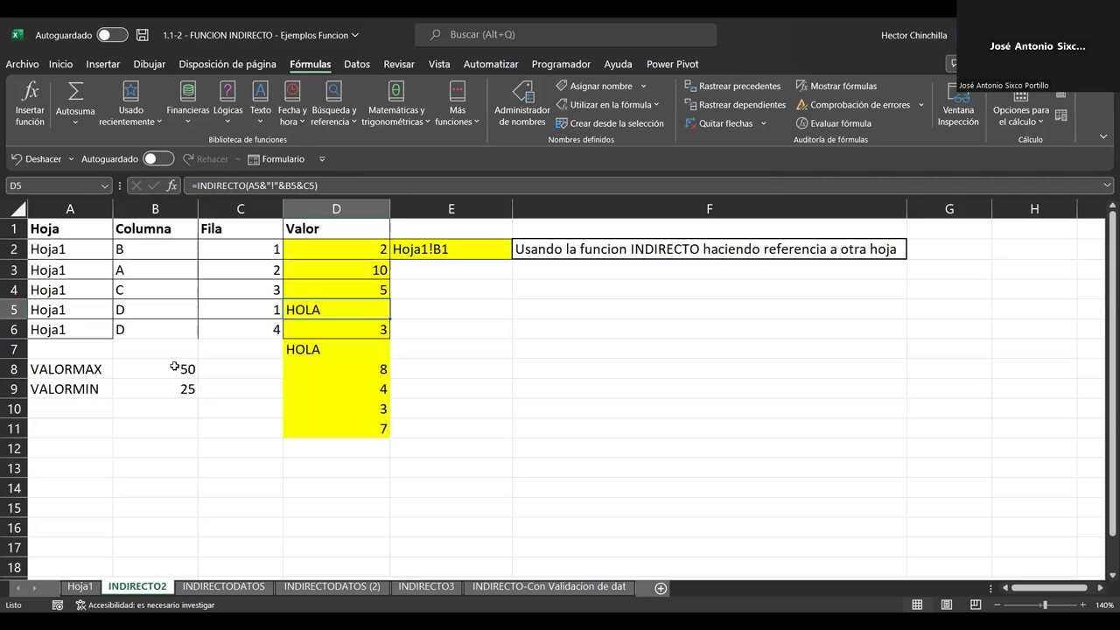
{"action": "key", "text": "Left"}
{"action": "key", "text": "Left"}
{"action": "key", "text": "Right"}
{"action": "key", "text": "Right"}
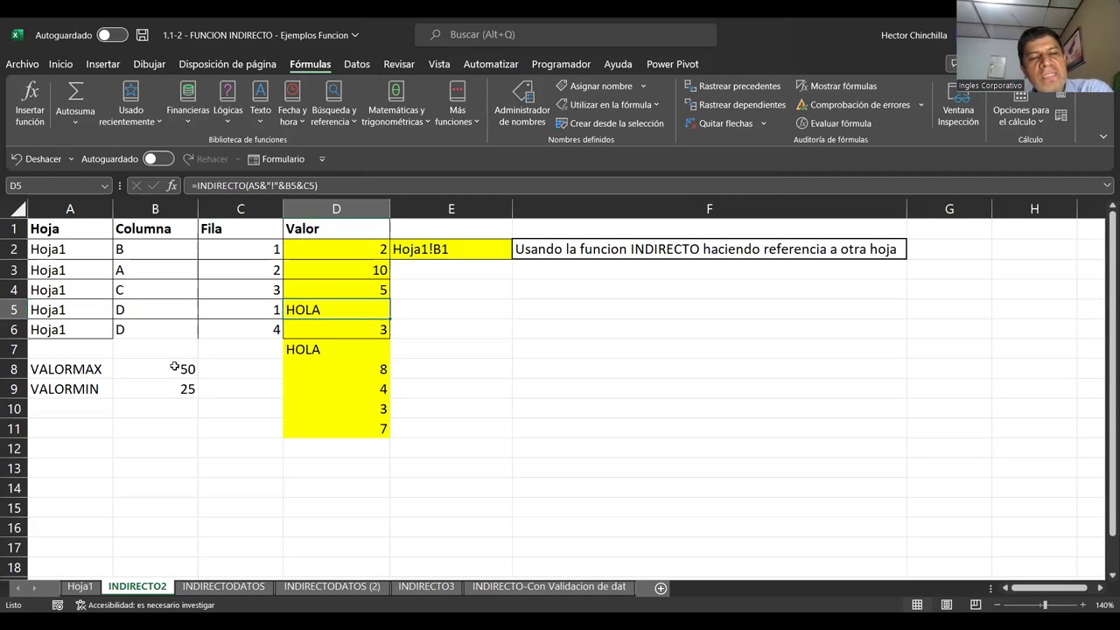
{"action": "key", "text": "Left"}
{"action": "key", "text": "Left"}
{"action": "key", "text": "Right"}
{"action": "key", "text": "Left"}
{"action": "key", "text": "Right"}
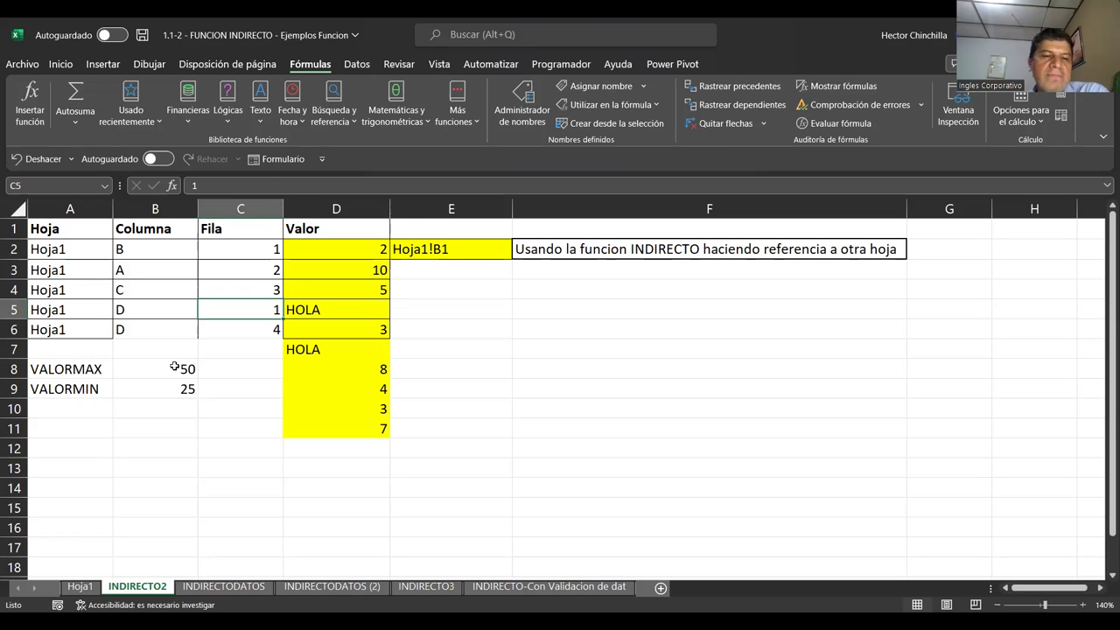
{"action": "key", "text": "Right"}
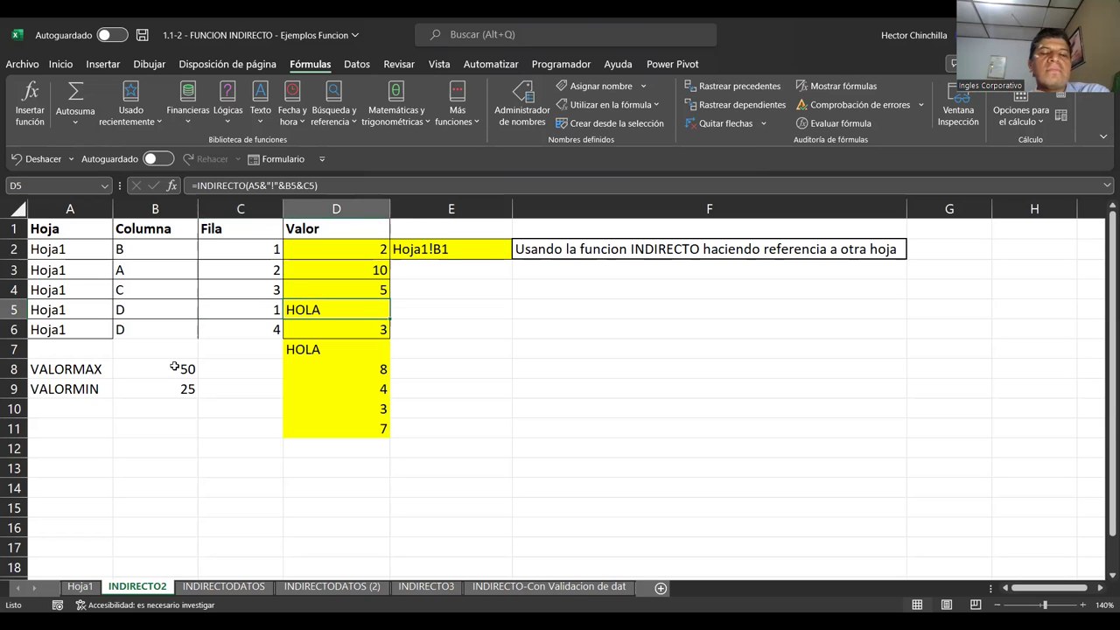
{"action": "key", "text": "Left"}
{"action": "key", "text": "Right"}
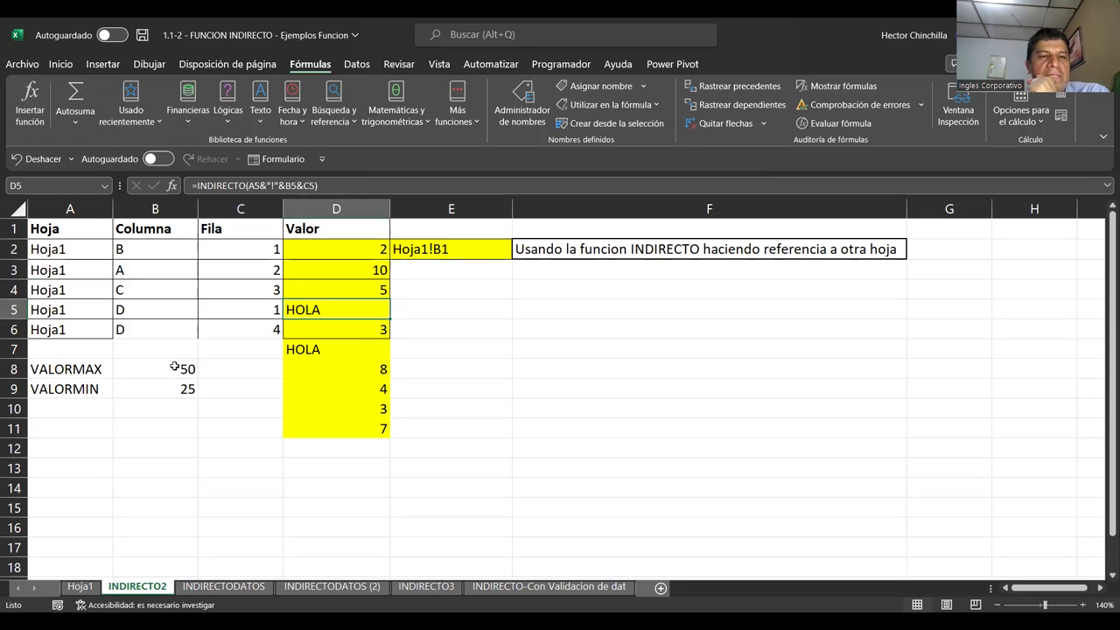
{"action": "key", "text": "Left"}
{"action": "key", "text": "Right"}
{"action": "key", "text": "Left"}
{"action": "key", "text": "Left"}
{"action": "key", "text": "Down"}
{"action": "key", "text": "Down"}
{"action": "key", "text": "Down"}
{"action": "key", "text": "Up"}
{"action": "key", "text": "Up"}
{"action": "key", "text": "Up"}
{"action": "key", "text": "Right"}
{"action": "key", "text": "Left"}
{"action": "key", "text": "Right"}
{"action": "key", "text": "Down"}
{"action": "key", "text": "Down"}
{"action": "key", "text": "Down"}
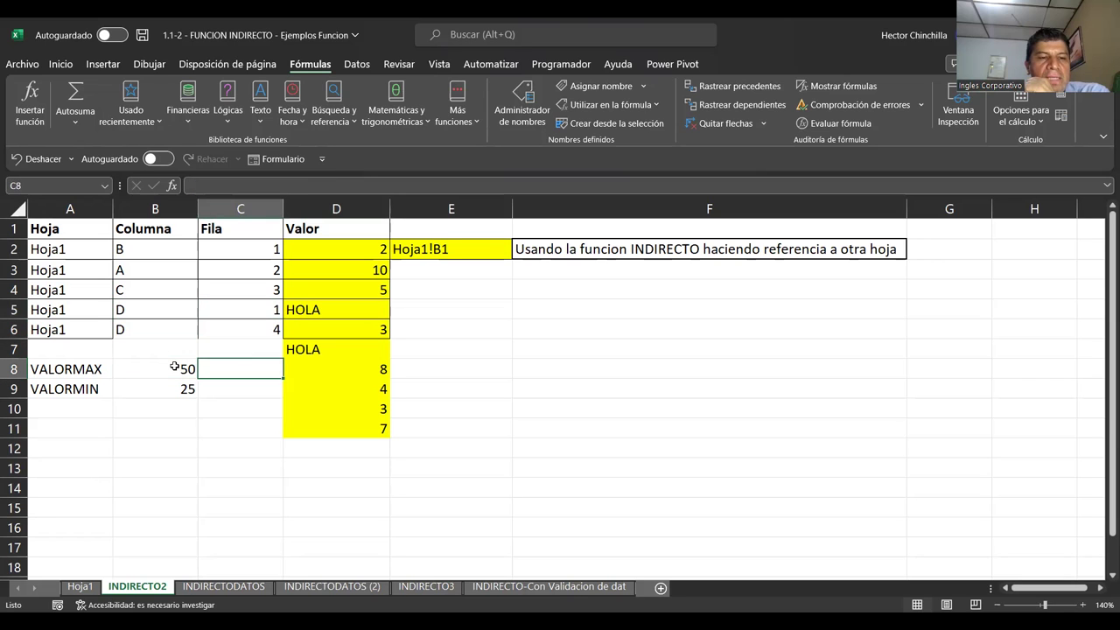
{"action": "key", "text": "Left"}
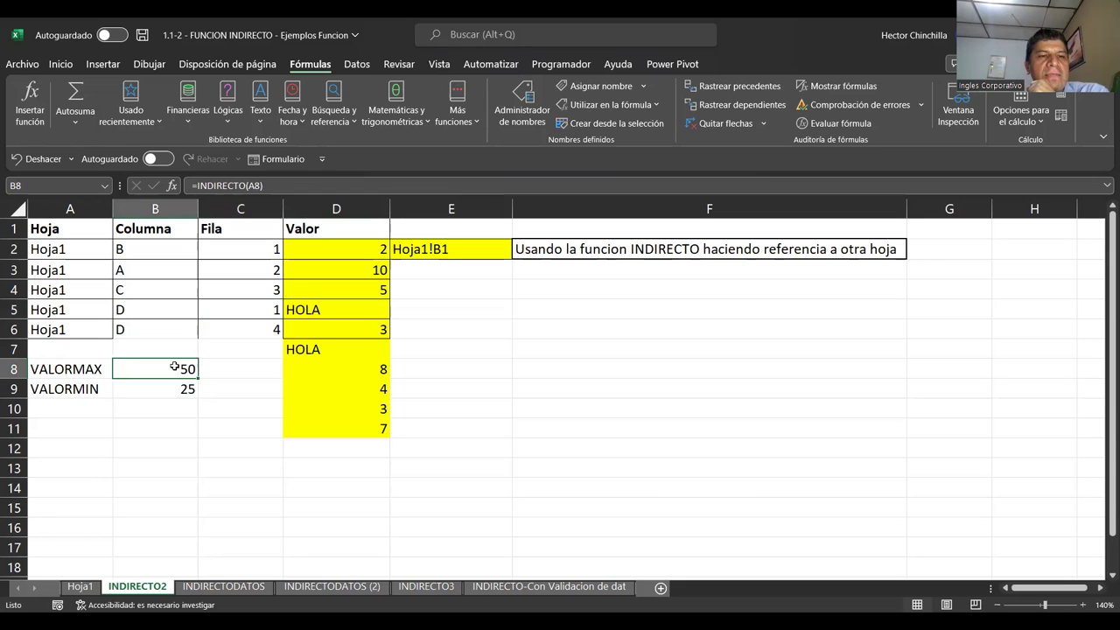
{"action": "key", "text": "Up"}
{"action": "key", "text": "Down"}
{"action": "key", "text": "Up"}
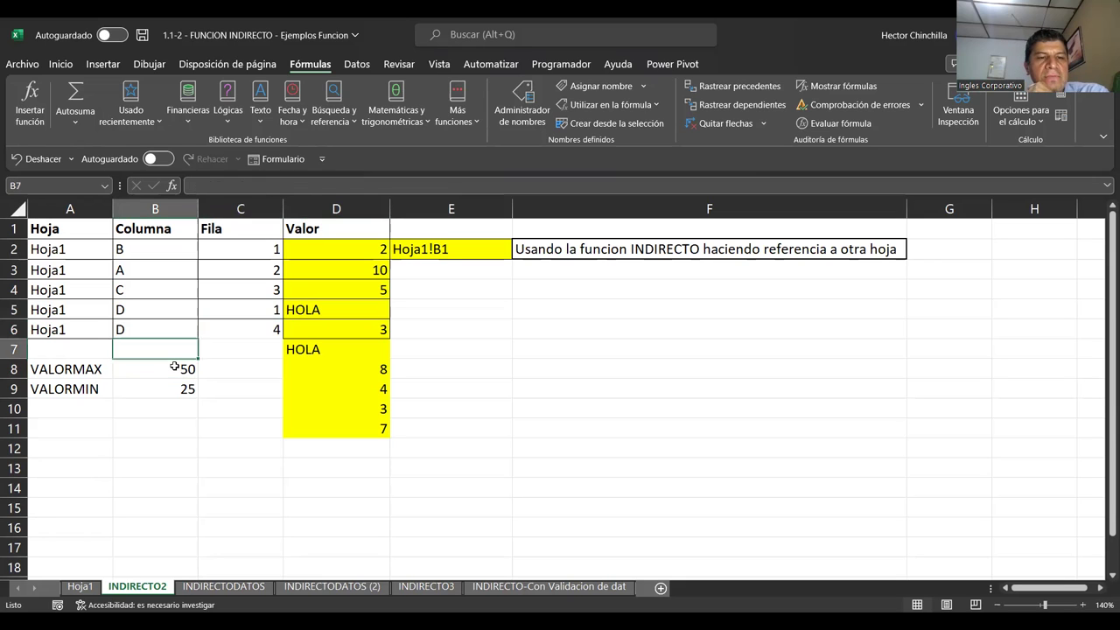
{"action": "key", "text": "Up"}
{"action": "key", "text": "Up"}
{"action": "key", "text": "Right"}
{"action": "key", "text": "Right"}
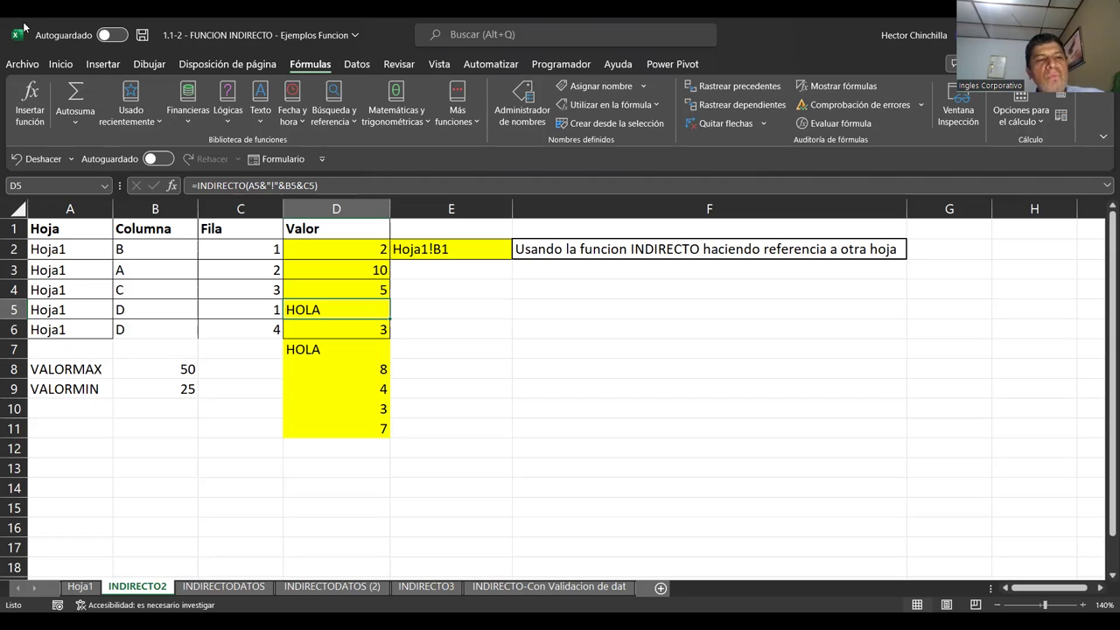
{"action": "left_click", "coordinate": [92, 586]}
{"action": "left_click_drag", "start_coordinate": [172, 229], "coordinate": [181, 303]}
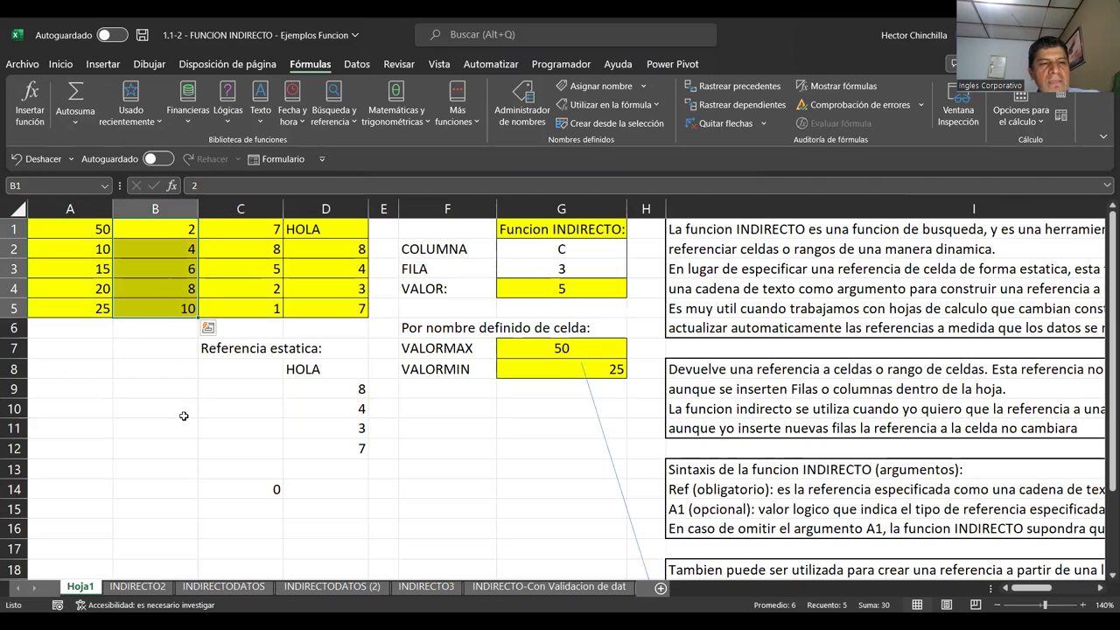
{"action": "left_click", "coordinate": [153, 235]}
{"action": "left_click_drag", "start_coordinate": [154, 236], "coordinate": [163, 305]}
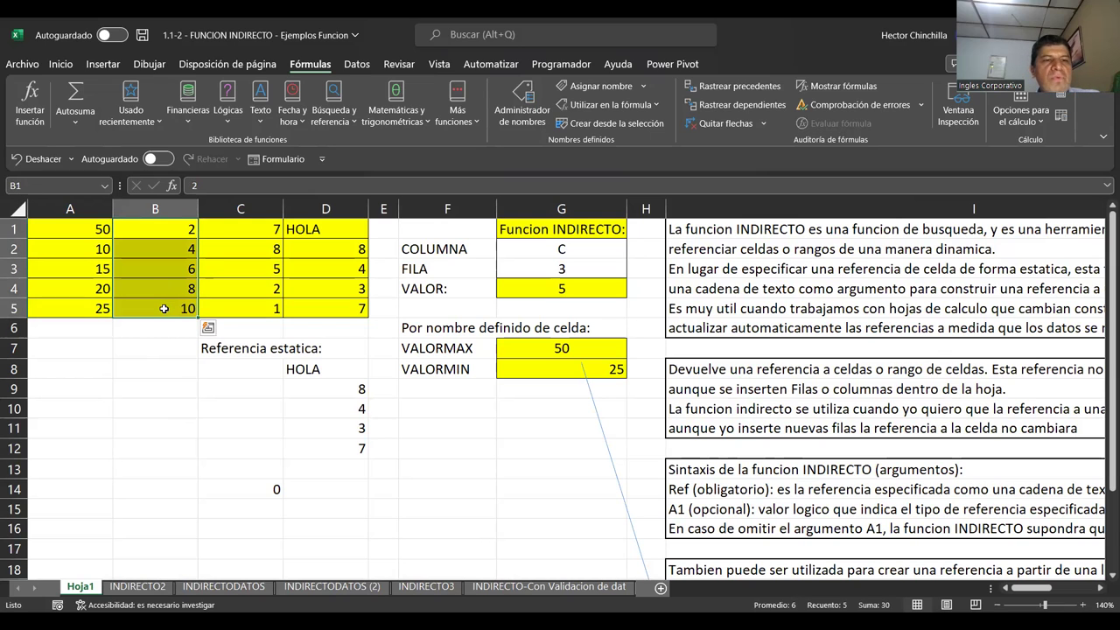
{"action": "left_click", "coordinate": [161, 369]}
{"action": "left_click_drag", "start_coordinate": [157, 229], "coordinate": [170, 302]}
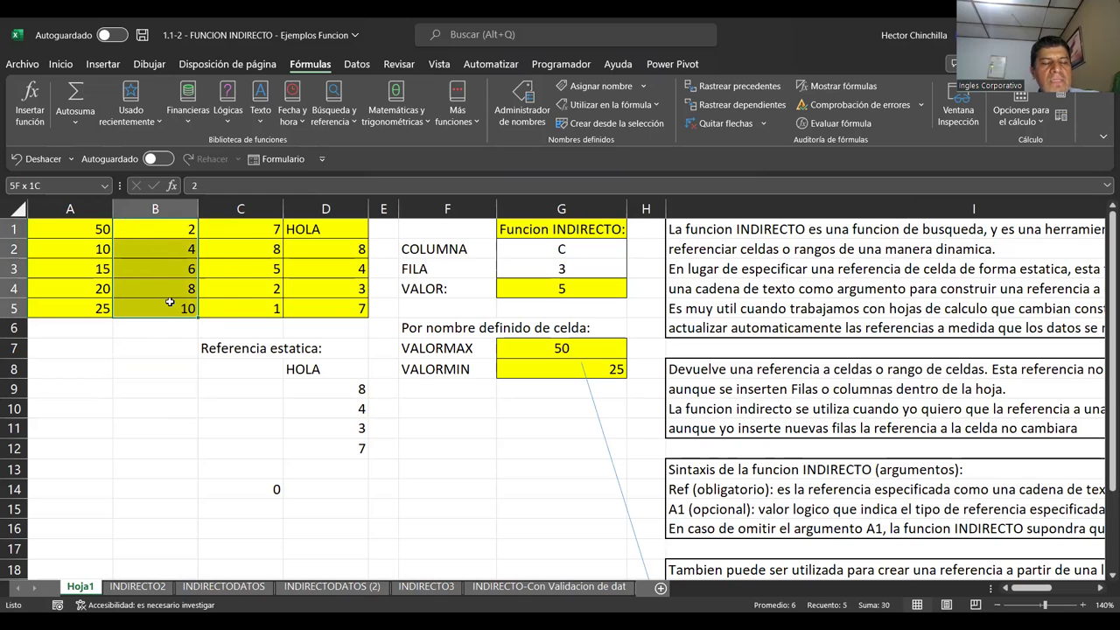
{"action": "left_click_drag", "start_coordinate": [159, 363], "coordinate": [156, 329]}
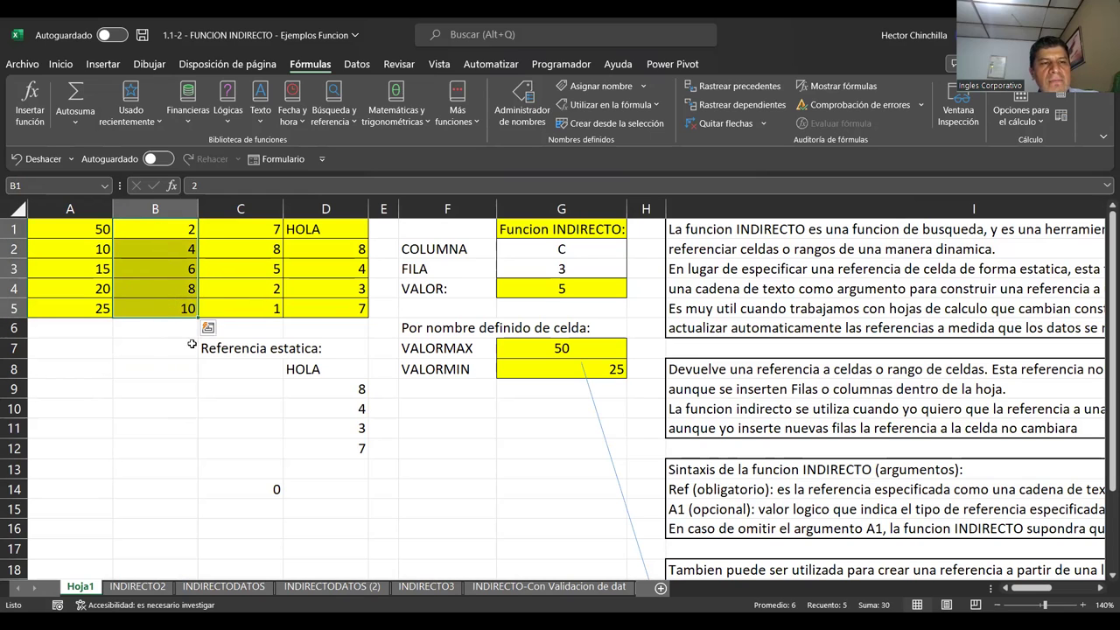
{"action": "left_click", "coordinate": [33, 189]}
{"action": "type", "text": "VALORESCAL"}
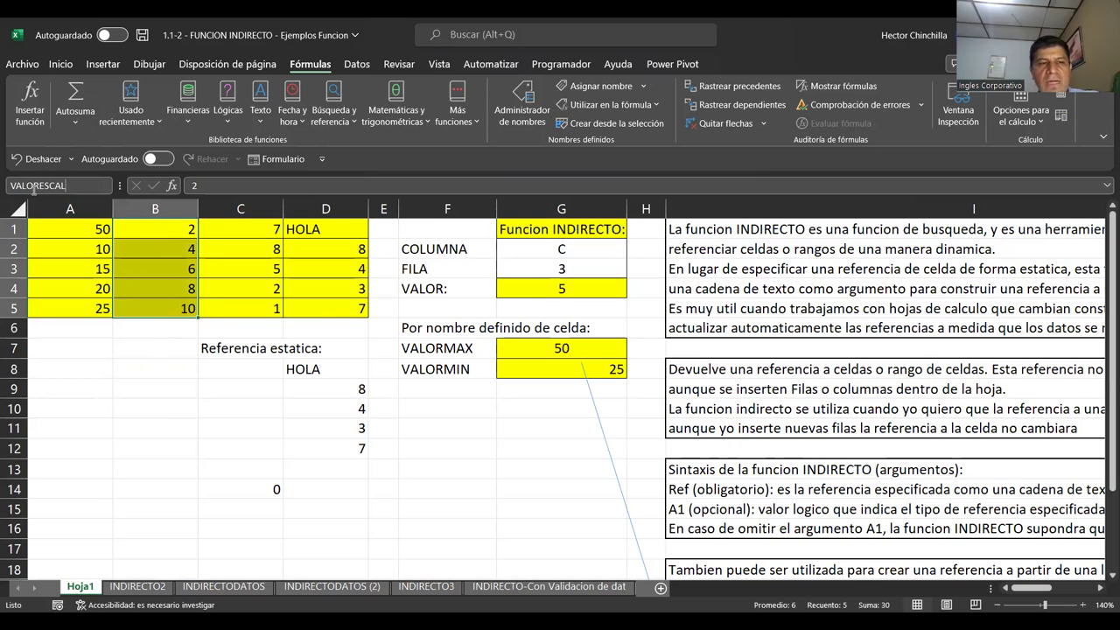
{"action": "key", "text": "Return"}
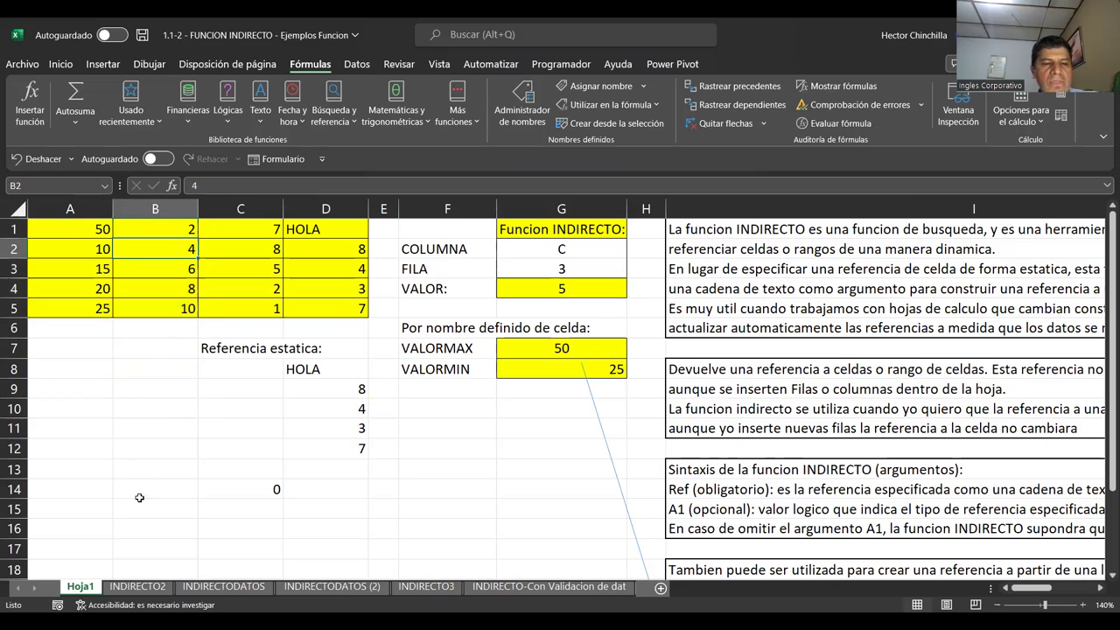
{"action": "left_click", "coordinate": [157, 589]}
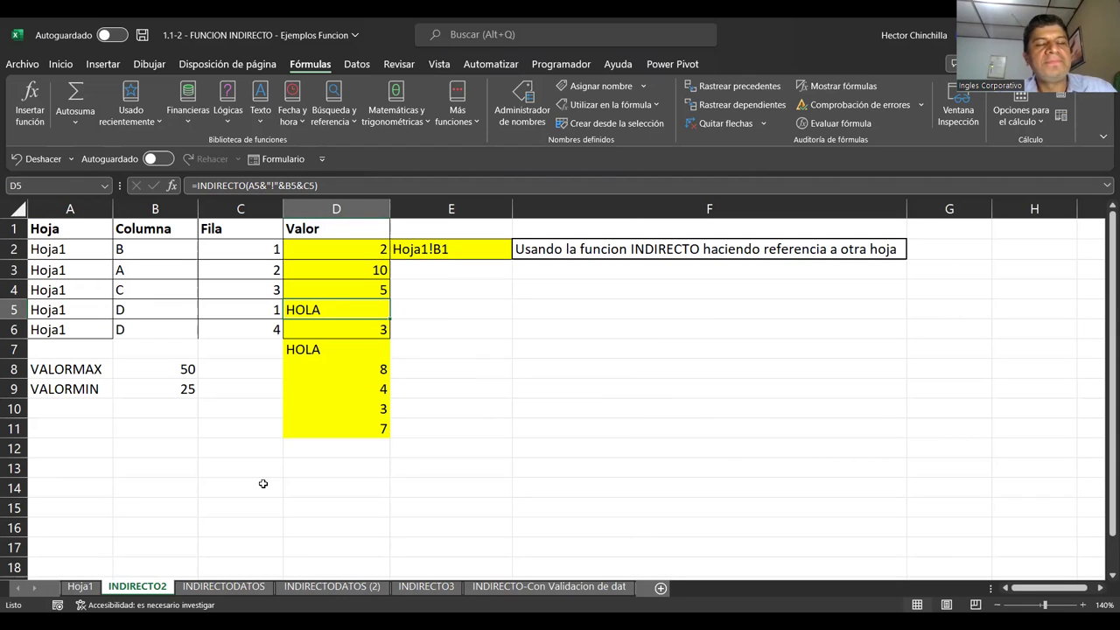
Save the workbook and review column letter B2 and D5's INDIRECTO formula
{"action": "left_click", "coordinate": [141, 36]}
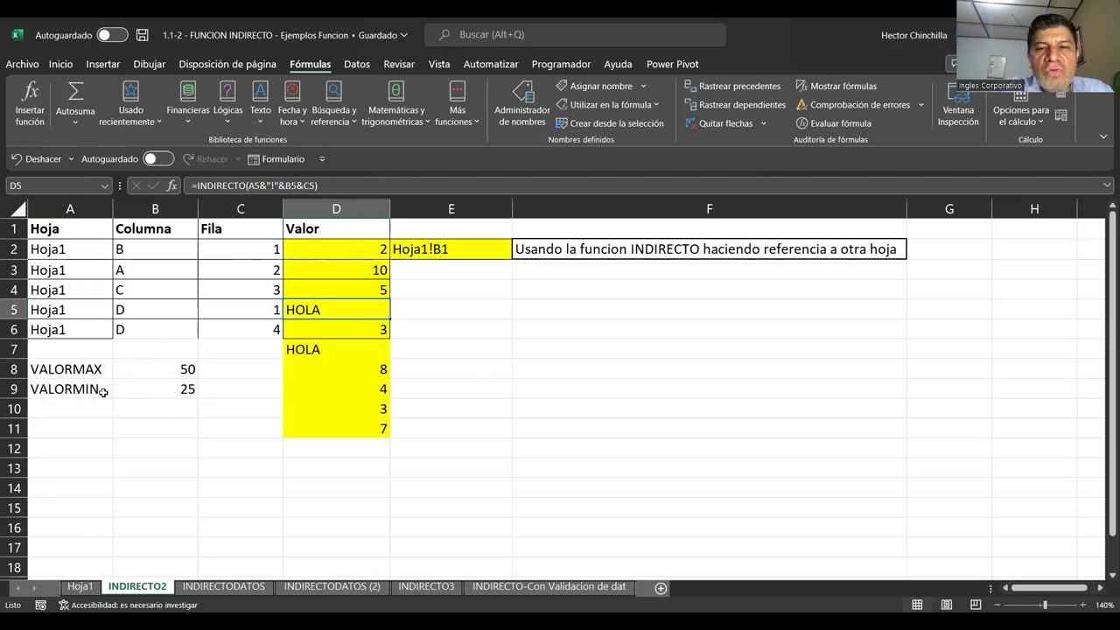
{"action": "left_click", "coordinate": [146, 252]}
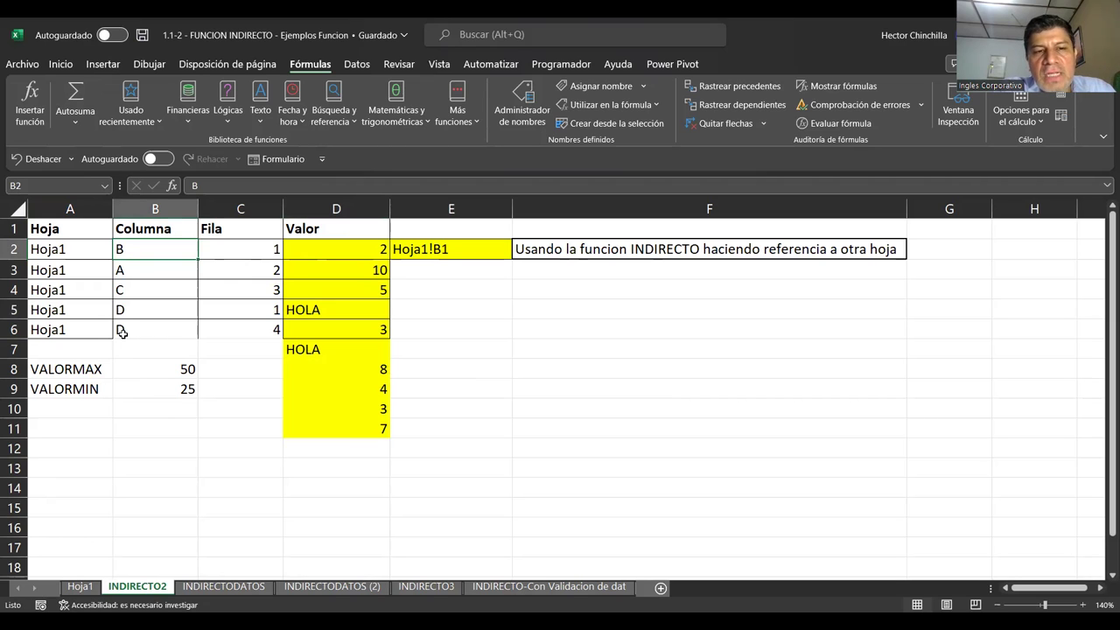
{"action": "left_click", "coordinate": [314, 332]}
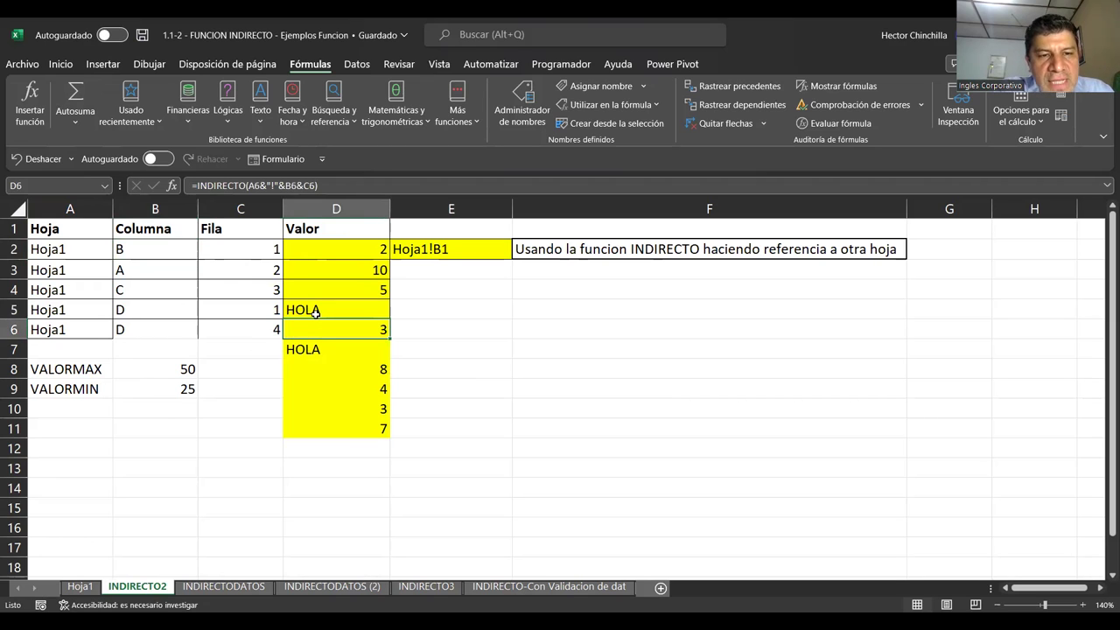
{"action": "left_click", "coordinate": [315, 315]}
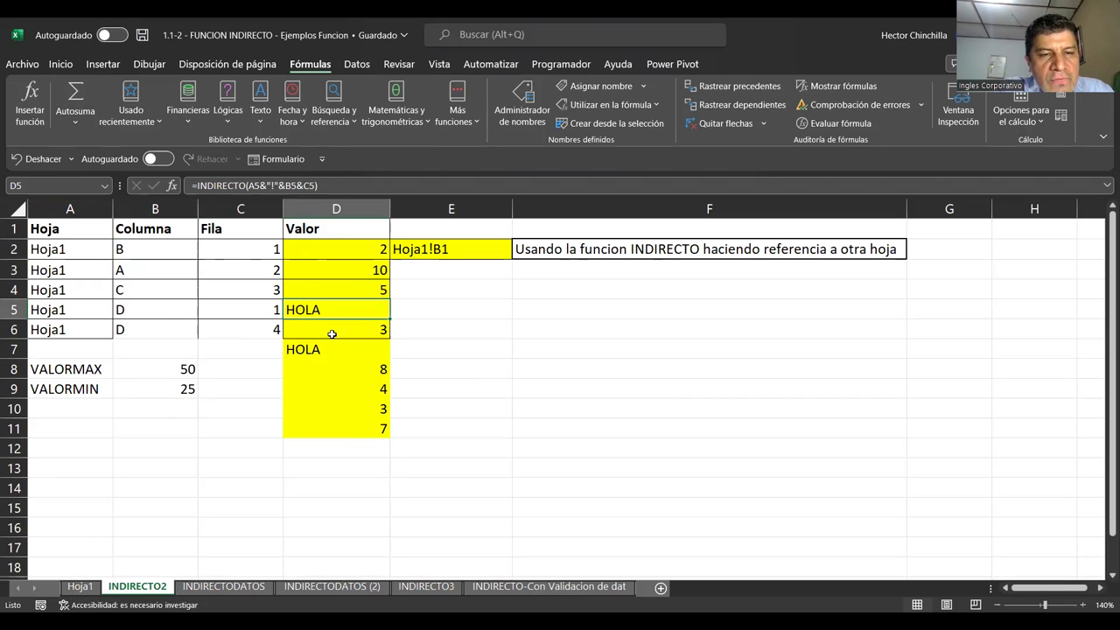
Check the INDIRECTO formulas in D6 and D2, save again, and move to E6
{"action": "left_click", "coordinate": [332, 335]}
{"action": "left_click", "coordinate": [332, 248]}
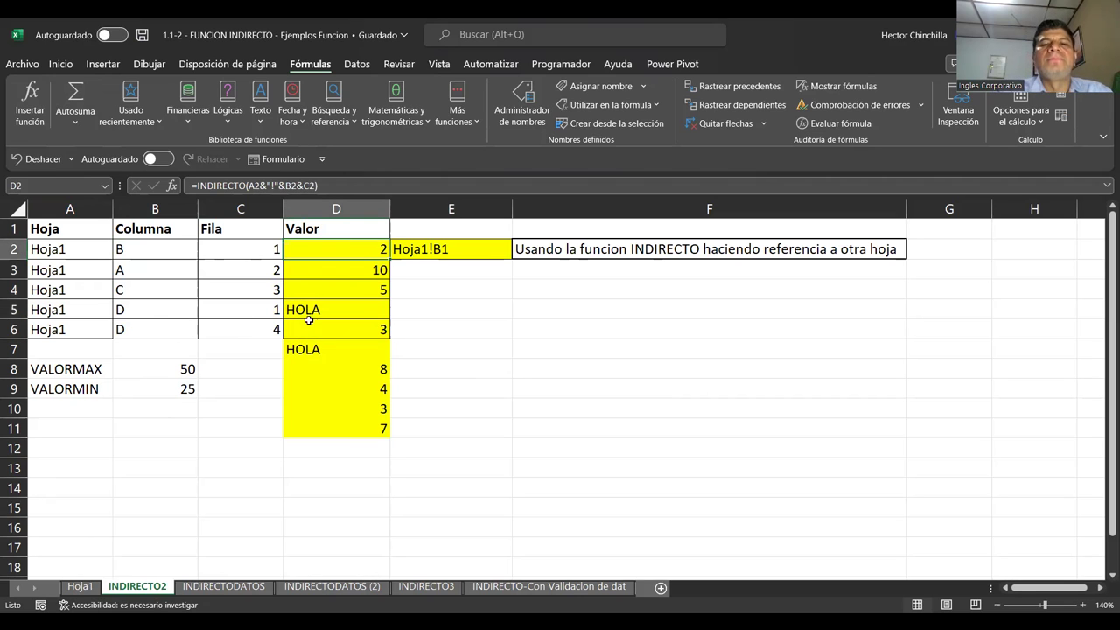
{"action": "left_click", "coordinate": [142, 38]}
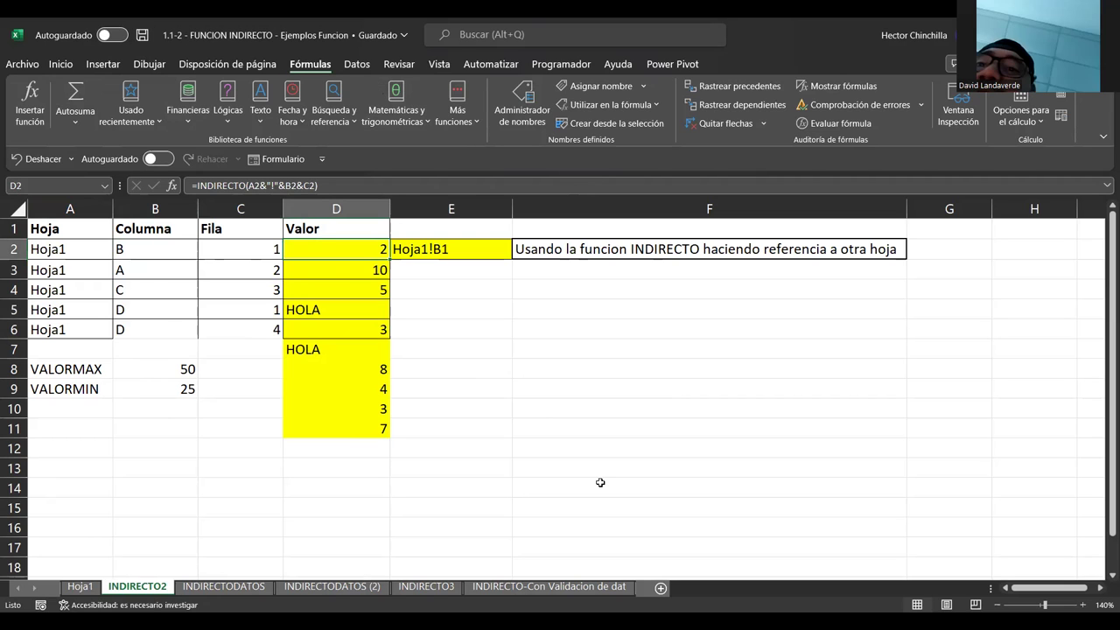
{"action": "left_click", "coordinate": [507, 333]}
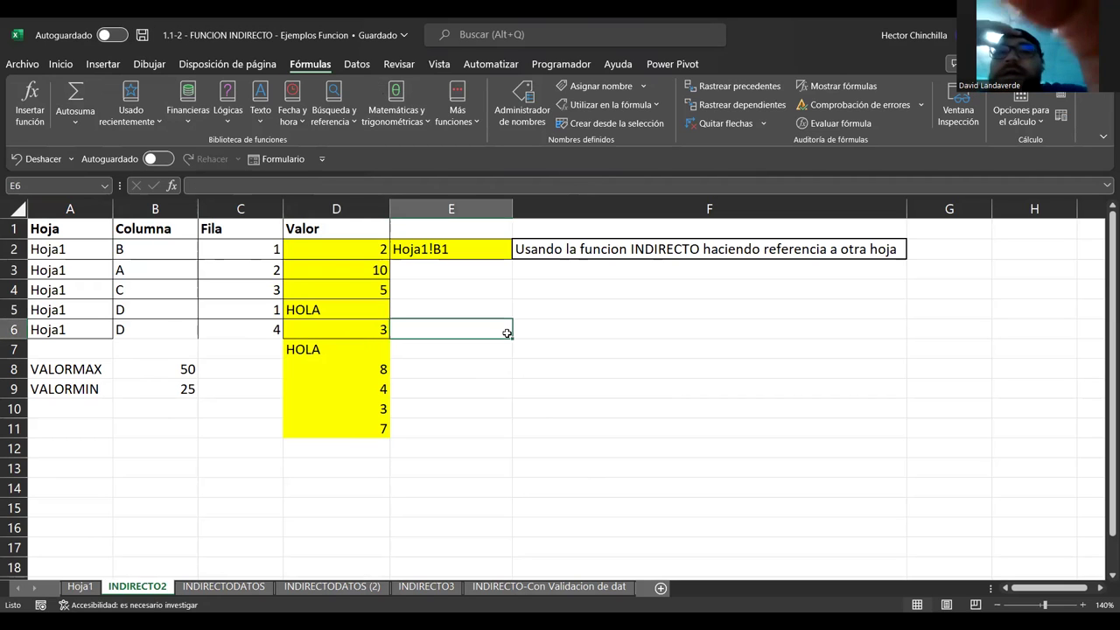